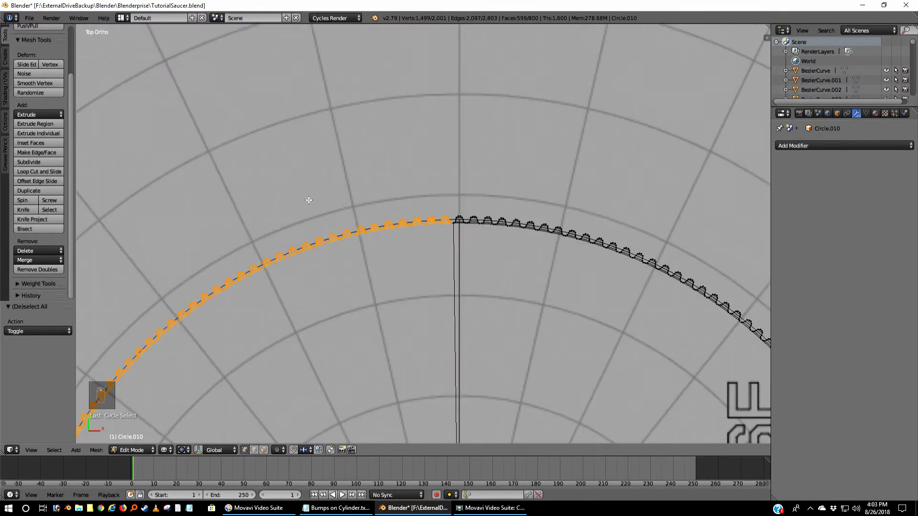
Delete the selected vertices of the bumped ring, keeping only the unselected quarter arc
{"action": "key", "text": "x"}
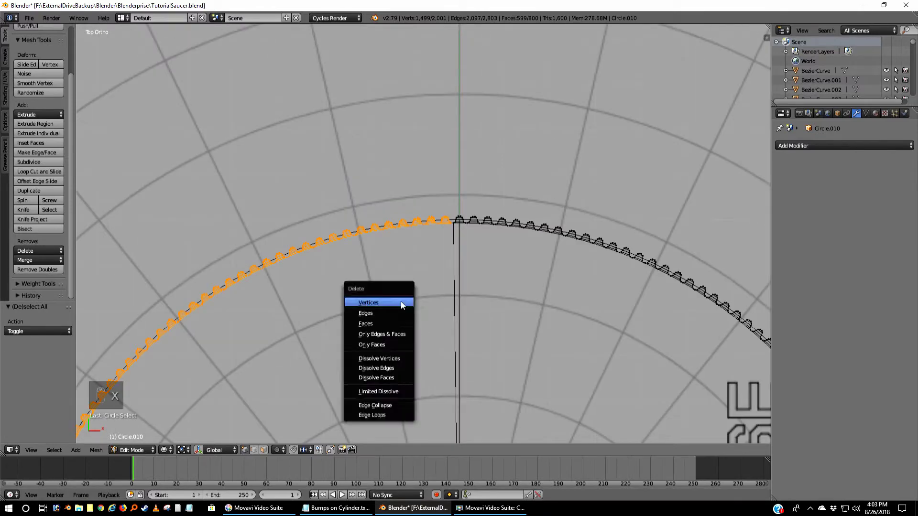
{"action": "left_click", "coordinate": [378, 303]}
{"action": "scroll", "coordinate": [441, 281], "scroll_direction": "down", "scroll_amount": 5}
{"action": "scroll", "coordinate": [431, 273], "scroll_direction": "down", "scroll_amount": 1}
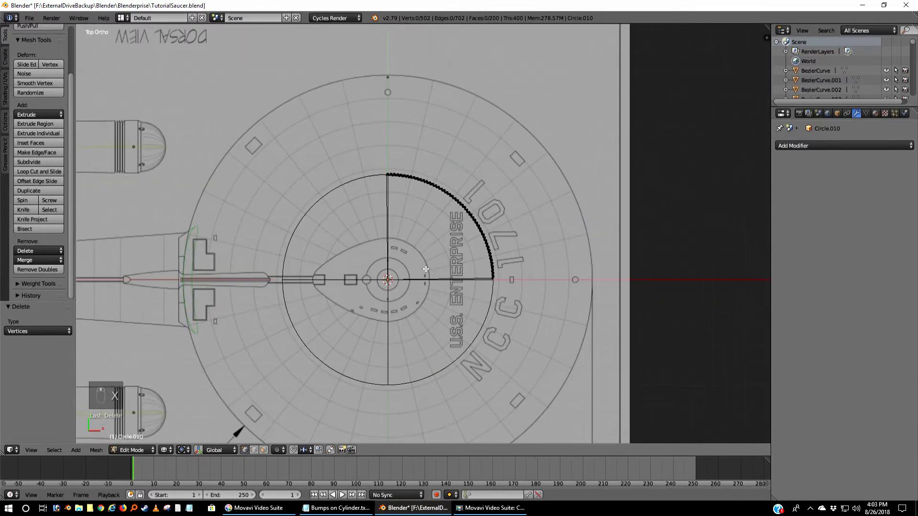
Fill a triangular face between the circle's centre vertex and the two base corners of the first bump at the quarter's upper end
{"action": "scroll", "coordinate": [407, 239], "scroll_direction": "up", "scroll_amount": 6}
{"action": "scroll", "coordinate": [455, 309], "scroll_direction": "up", "scroll_amount": 3}
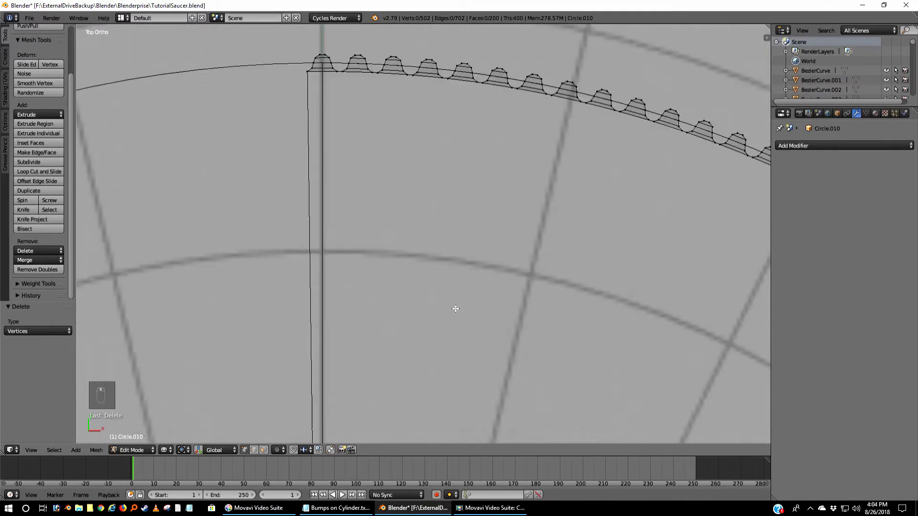
{"action": "scroll", "coordinate": [455, 309], "scroll_direction": "down", "scroll_amount": 6}
{"action": "scroll", "coordinate": [431, 321], "scroll_direction": "up", "scroll_amount": 2}
{"action": "right_click", "coordinate": [412, 334]}
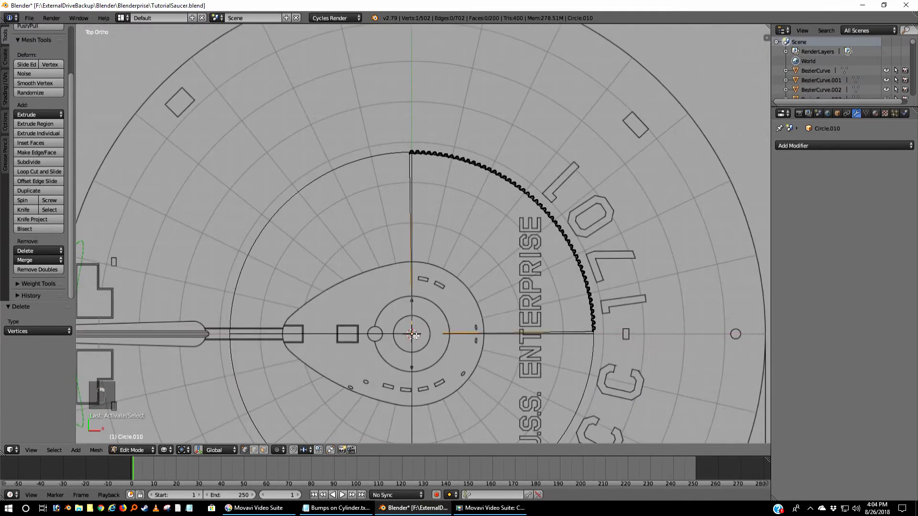
{"action": "scroll", "coordinate": [429, 148], "scroll_direction": "up", "scroll_amount": 8}
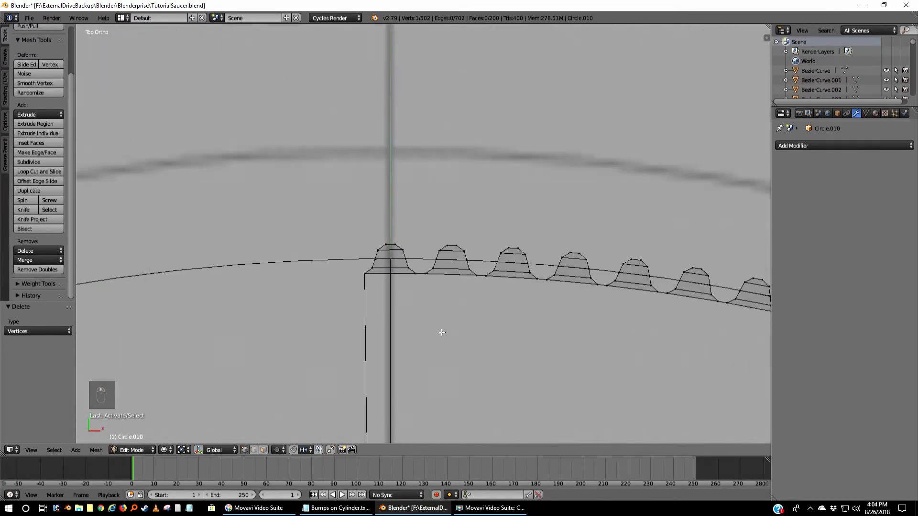
{"action": "right_click", "coordinate": [365, 274], "text": "shift"}
{"action": "right_click", "coordinate": [414, 274], "text": "shift"}
{"action": "key", "text": "f"}
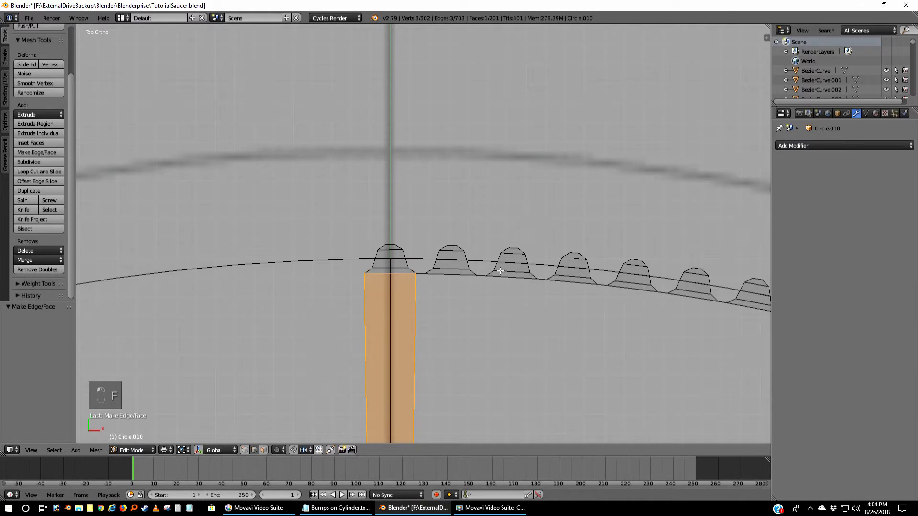
Fill the faces from the centre to the gap beside the first bump and to the base of the second bump
{"action": "right_click", "coordinate": [422, 282], "text": "shift"}
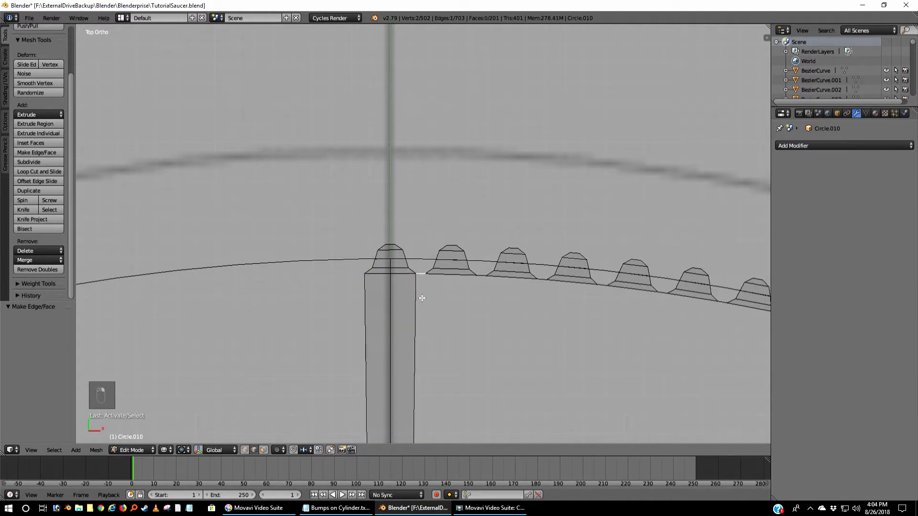
{"action": "right_click", "coordinate": [416, 299], "text": "shift"}
{"action": "key", "text": "f"}
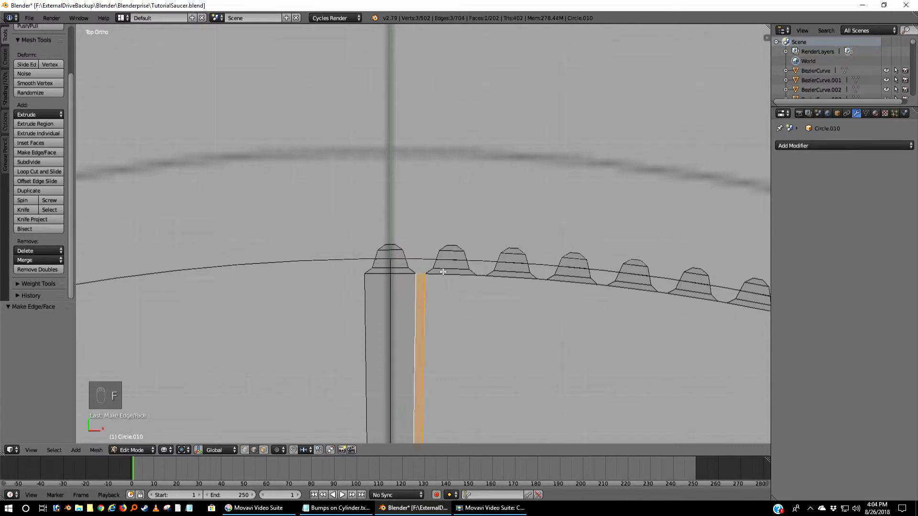
{"action": "right_click", "coordinate": [442, 275]}
{"action": "right_click", "coordinate": [432, 299], "text": "shift"}
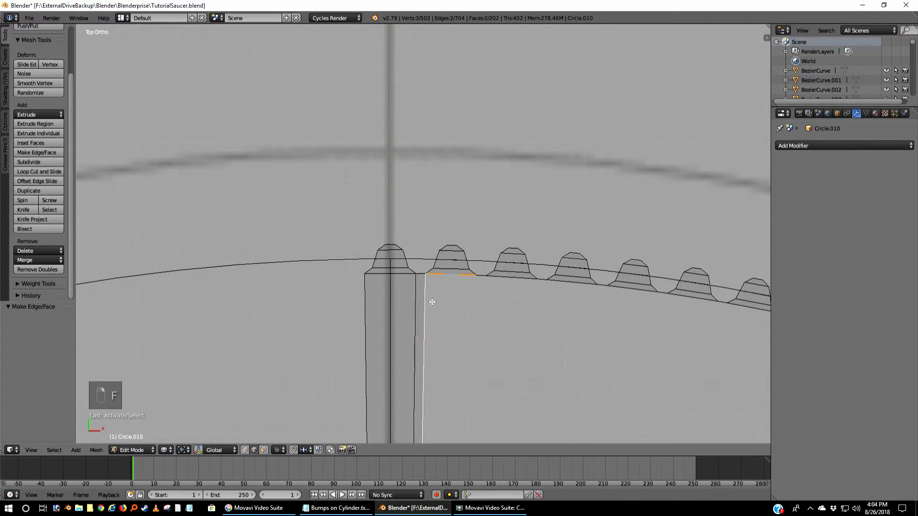
{"action": "key", "text": "f"}
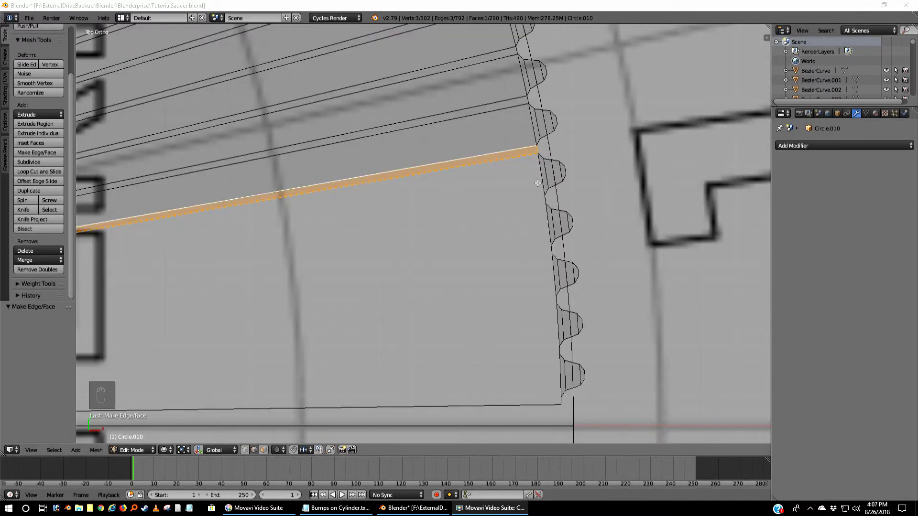
Fill the centre-to-rim faces for the fifth- and fourth-last bumps and the gap following each, using their base edges and the adjoining radial edge
{"action": "right_click", "coordinate": [536, 164]}
{"action": "right_click", "coordinate": [522, 160], "text": "shift"}
{"action": "key", "text": "f"}
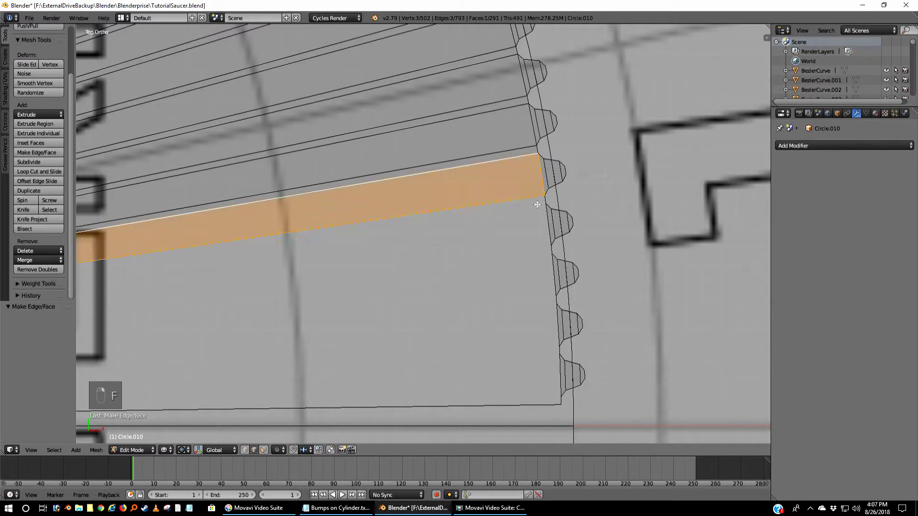
{"action": "right_click", "coordinate": [544, 201]}
{"action": "right_click", "coordinate": [527, 200], "text": "shift"}
{"action": "key", "text": "f"}
{"action": "right_click", "coordinate": [546, 229]}
{"action": "right_click", "coordinate": [528, 212], "text": "shift"}
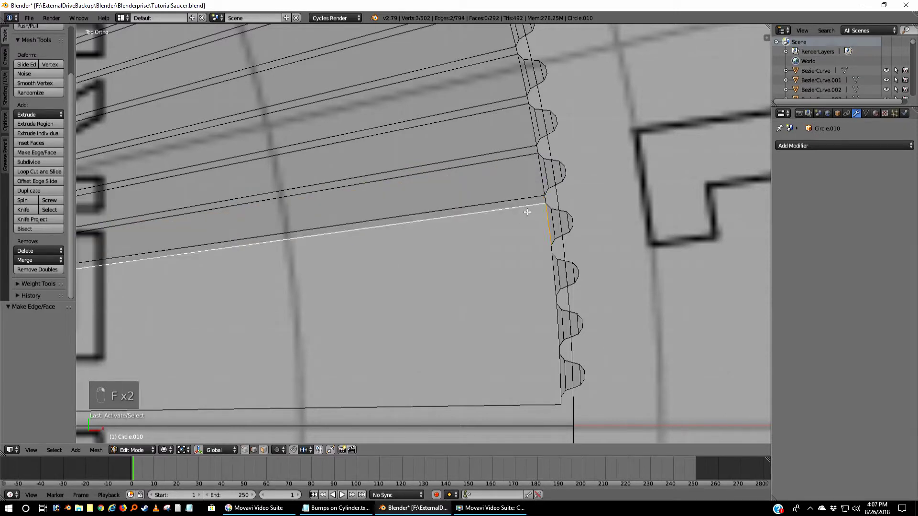
{"action": "key", "text": "f"}
{"action": "right_click", "coordinate": [546, 250]}
{"action": "right_click", "coordinate": [540, 251], "text": "shift"}
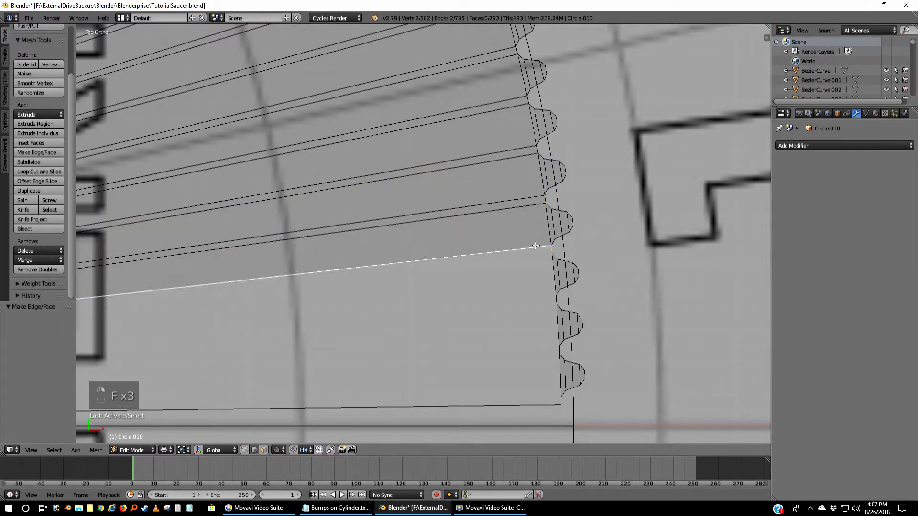
{"action": "key", "text": "f"}
Fill the centre-to-rim faces for the third- and second-last bumps and the gap following each
{"action": "right_click", "coordinate": [552, 268]}
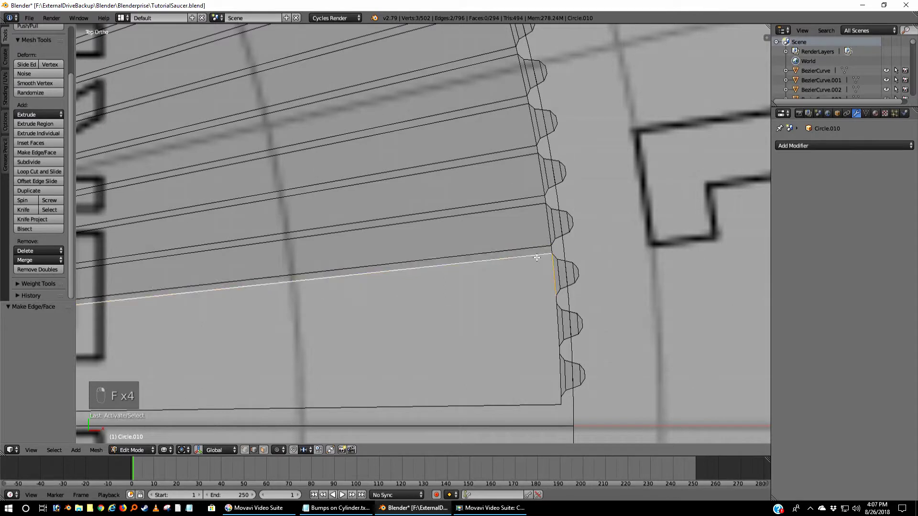
{"action": "right_click", "coordinate": [535, 259], "text": "shift"}
{"action": "key", "text": "f"}
{"action": "right_click", "coordinate": [555, 297]}
{"action": "right_click", "coordinate": [538, 296], "text": "shift"}
{"action": "key", "text": "f"}
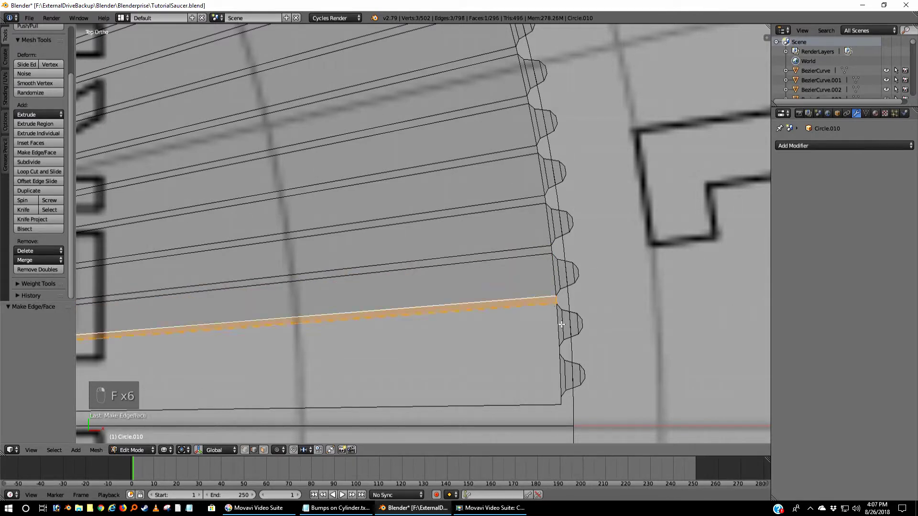
{"action": "right_click", "coordinate": [556, 325]}
{"action": "right_click", "coordinate": [539, 312], "text": "shift"}
{"action": "key", "text": "f"}
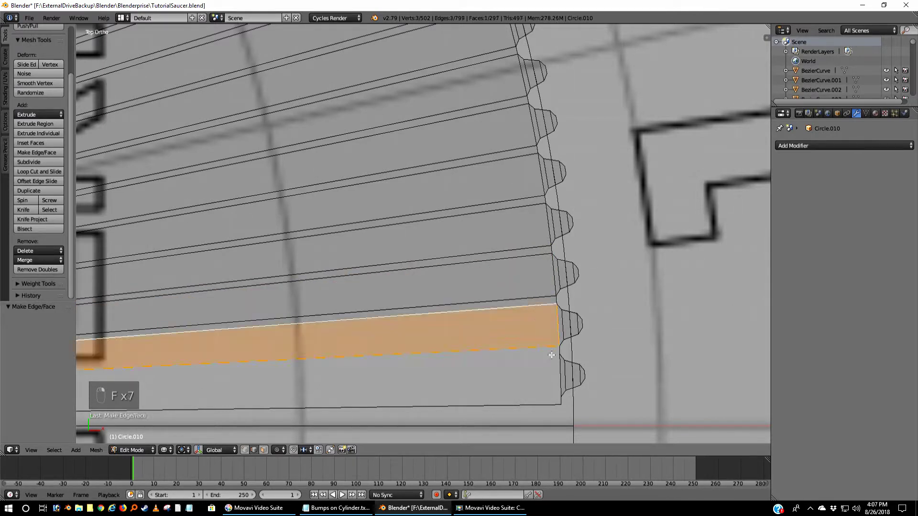
{"action": "right_click", "coordinate": [559, 354]}
{"action": "right_click", "coordinate": [531, 345], "text": "shift"}
{"action": "key", "text": "f"}
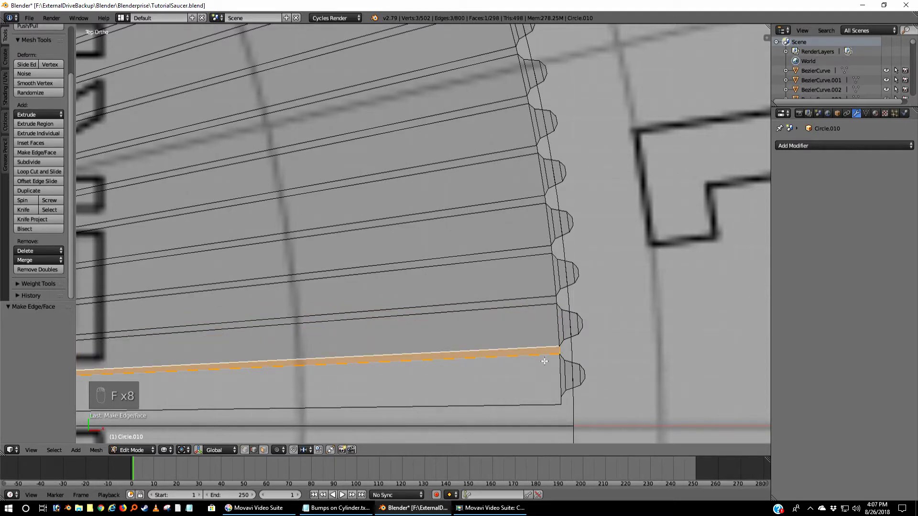
Fill the last bump's centre-to-rim face and the remaining sliver between the two final radial edges, and deselect everything
{"action": "right_click", "coordinate": [558, 369]}
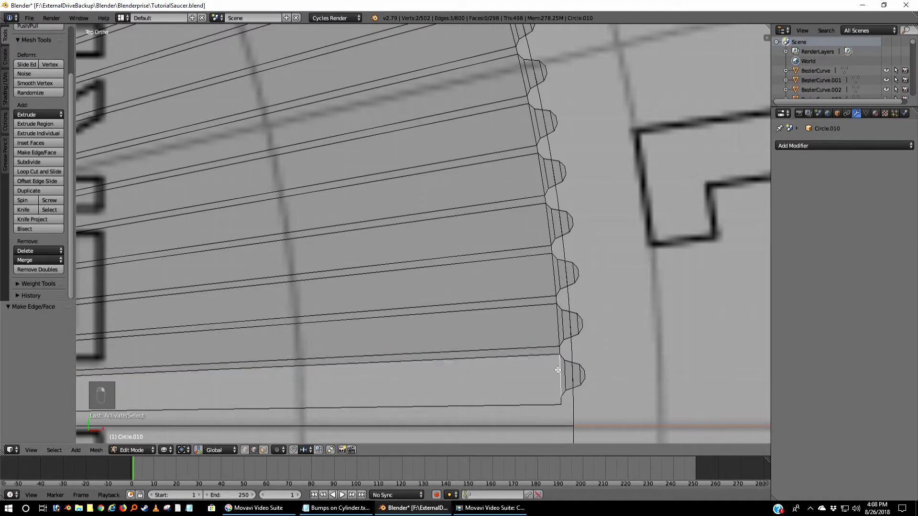
{"action": "right_click", "coordinate": [530, 355], "text": "shift"}
{"action": "key", "text": "f"}
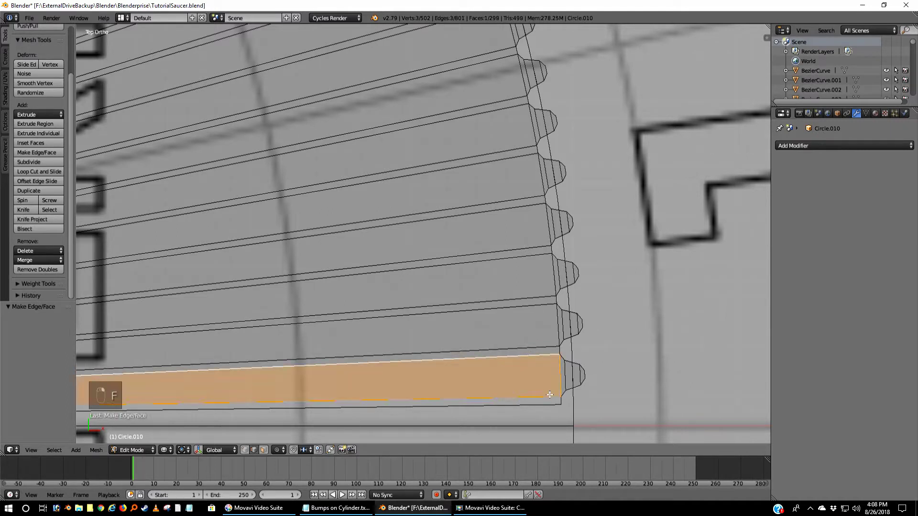
{"action": "right_click", "coordinate": [546, 398]}
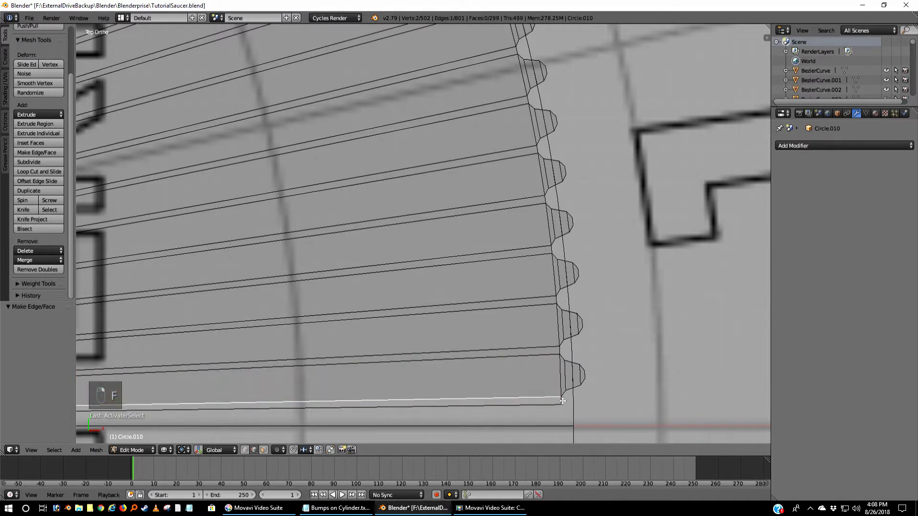
{"action": "right_click", "coordinate": [552, 406], "text": "shift"}
{"action": "right_click", "coordinate": [547, 396]}
{"action": "right_click", "coordinate": [544, 403], "text": "shift"}
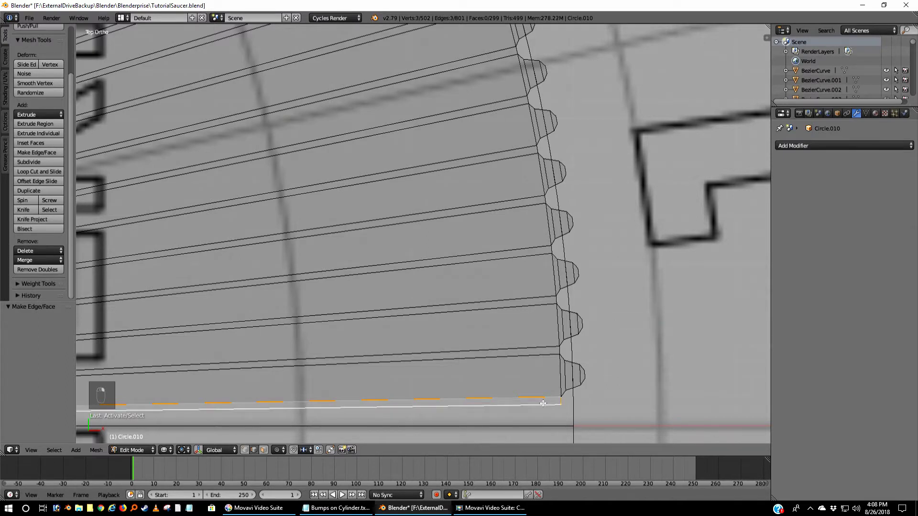
{"action": "key", "text": "f"}
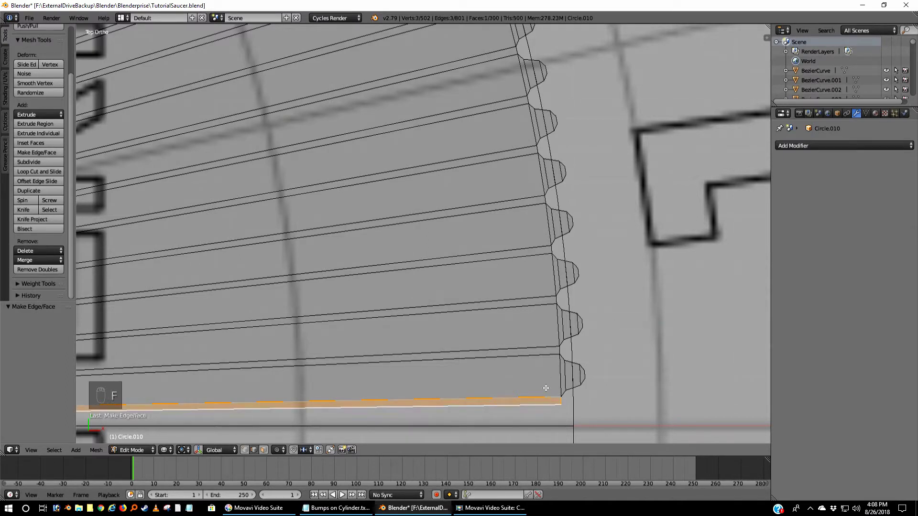
{"action": "key", "text": "a"}
{"action": "scroll", "coordinate": [546, 389], "scroll_direction": "down", "scroll_amount": 10}
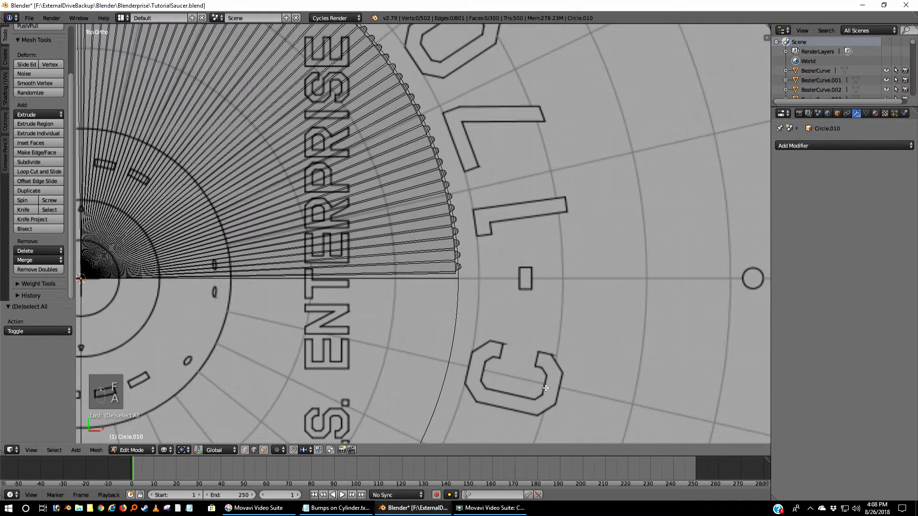
{"action": "scroll", "coordinate": [546, 388], "scroll_direction": "up", "scroll_amount": 3}
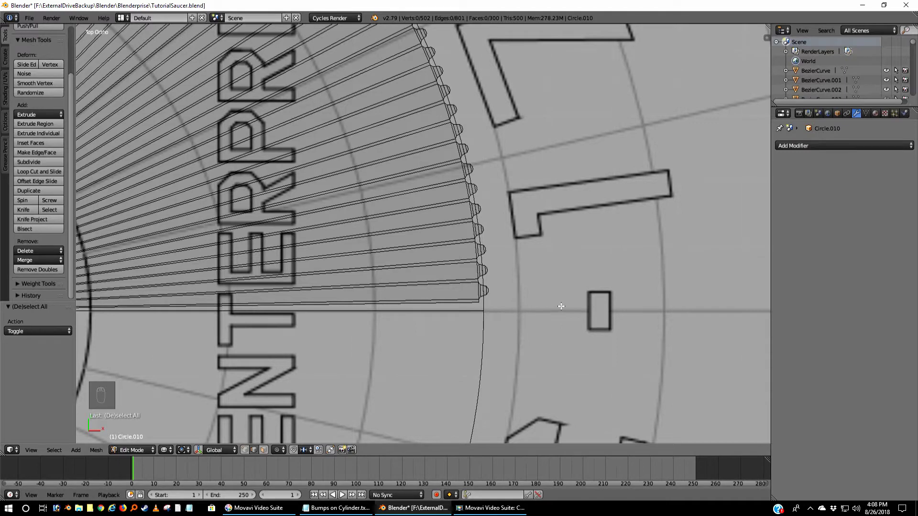
Leave Edit Mode and delete the plain guide circle object Circle.008
{"action": "key", "text": "Tab"}
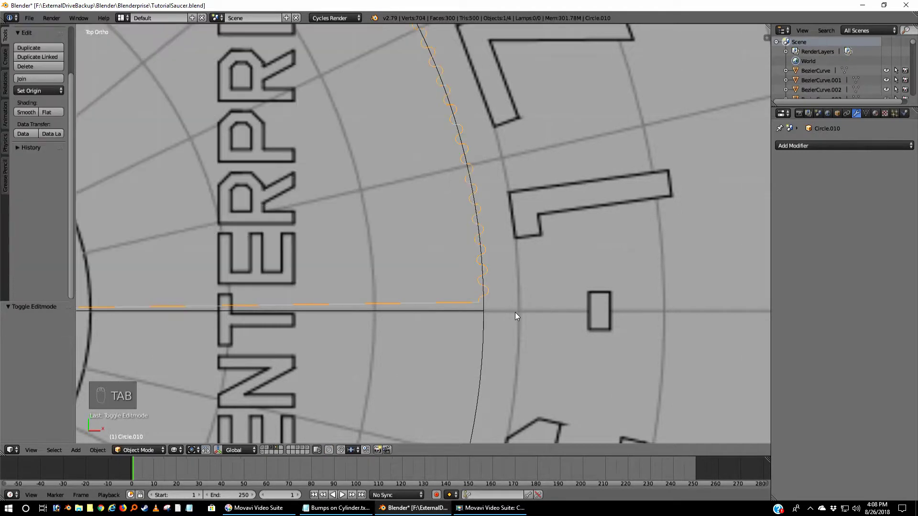
{"action": "right_click", "coordinate": [486, 342]}
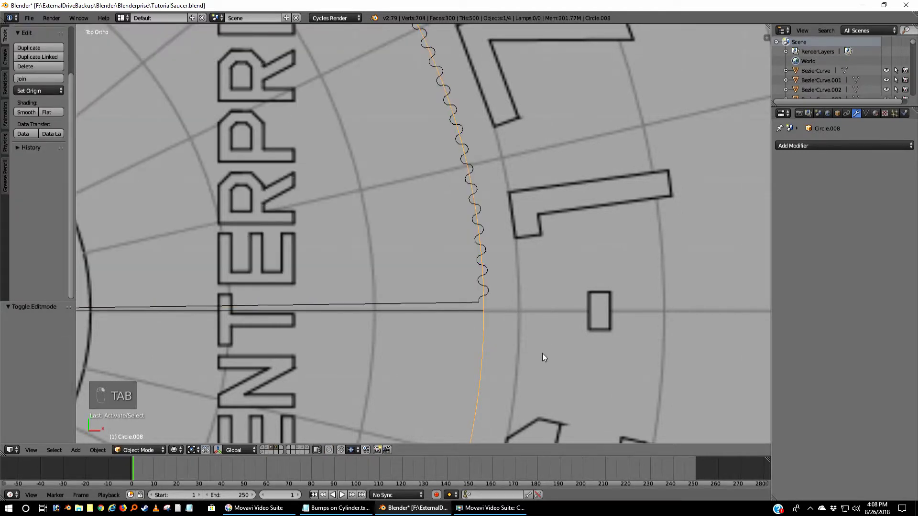
{"action": "key", "text": "x"}
{"action": "left_click", "coordinate": [528, 353]}
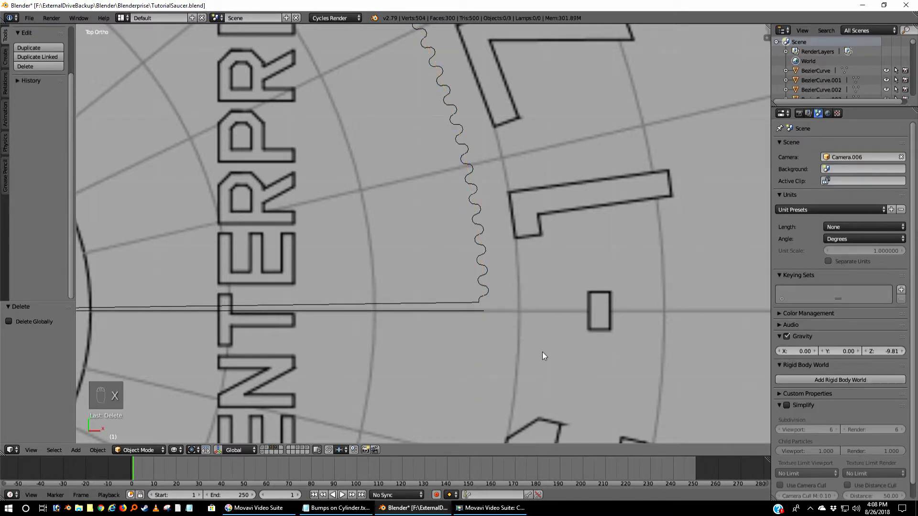
Select the bumped quarter disc and inspect its filled surface in solid shading from an angle, returning to the top wireframe view
{"action": "right_click", "coordinate": [485, 281]}
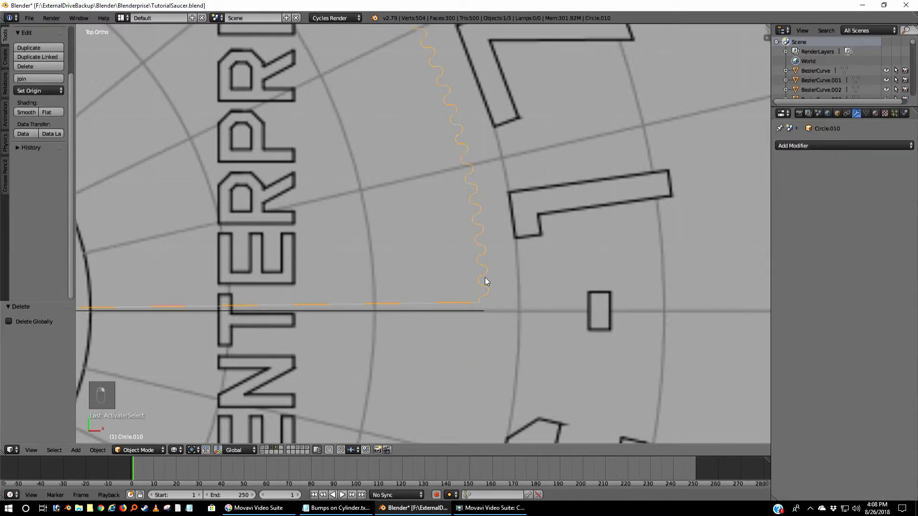
{"action": "scroll", "coordinate": [485, 281], "scroll_direction": "down", "scroll_amount": 6}
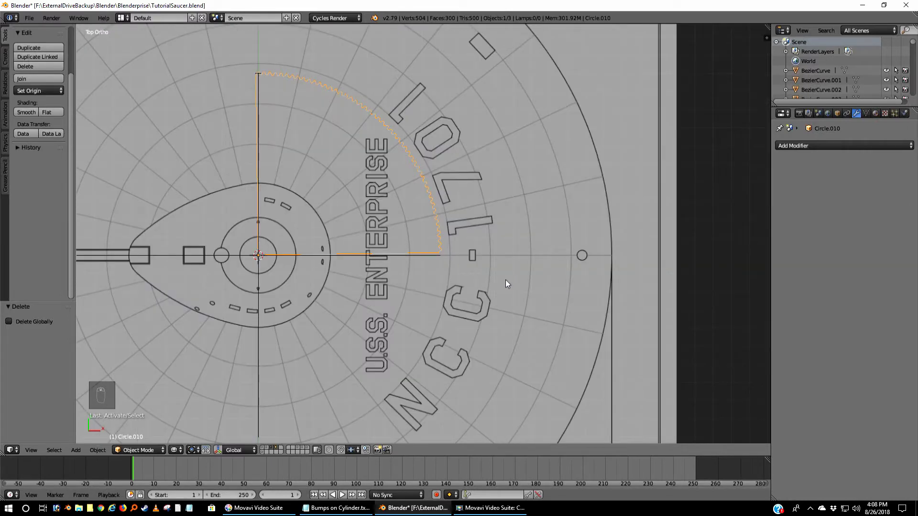
{"action": "key", "text": "z"}
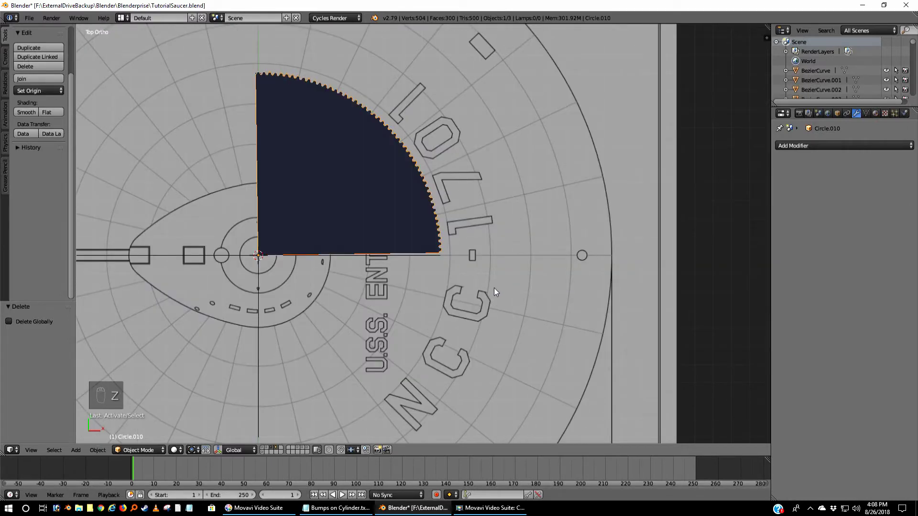
{"action": "middle_click_drag", "start_coordinate": [494, 288], "coordinate": [498, 258]}
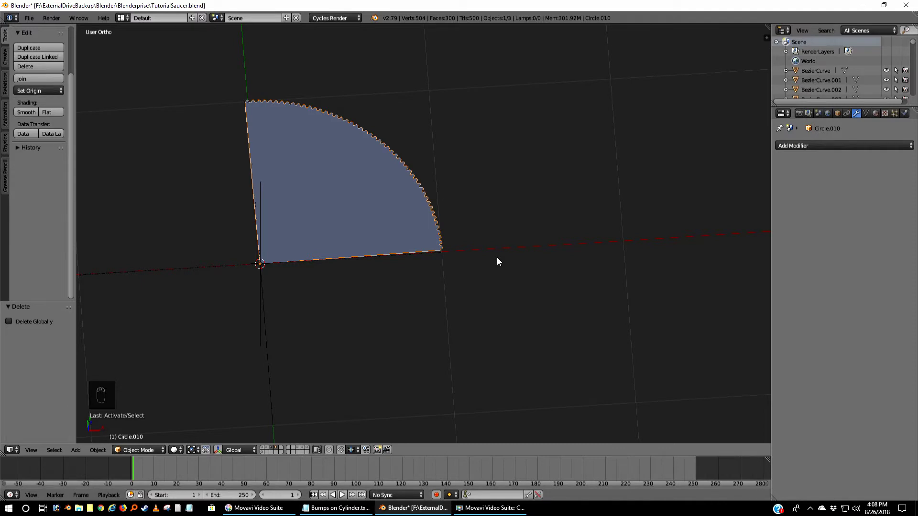
{"action": "key", "text": "KP_7"}
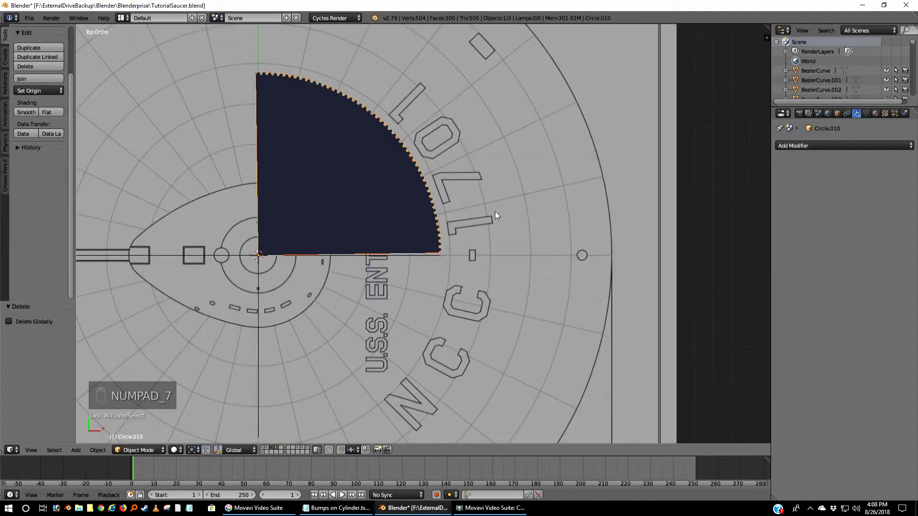
{"action": "key", "text": "z"}
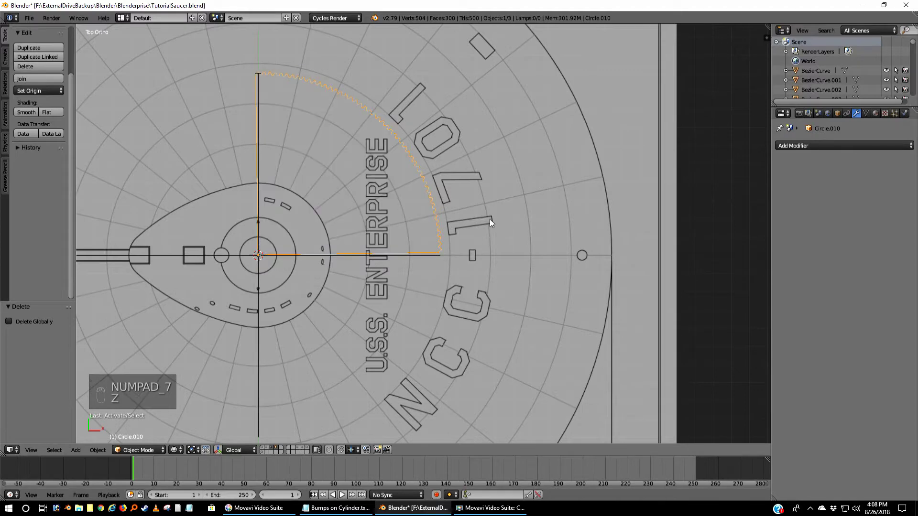
Try a Mirror modifier on the X axis for the bumped quarter disc, and remove the modifier
{"action": "left_click", "coordinate": [809, 145]}
{"action": "left_click", "coordinate": [733, 242]}
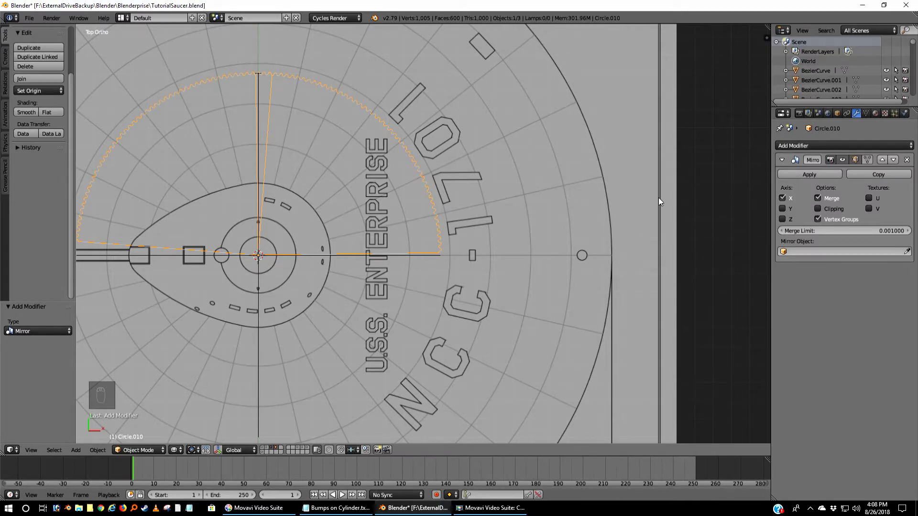
{"action": "left_click", "coordinate": [907, 161]}
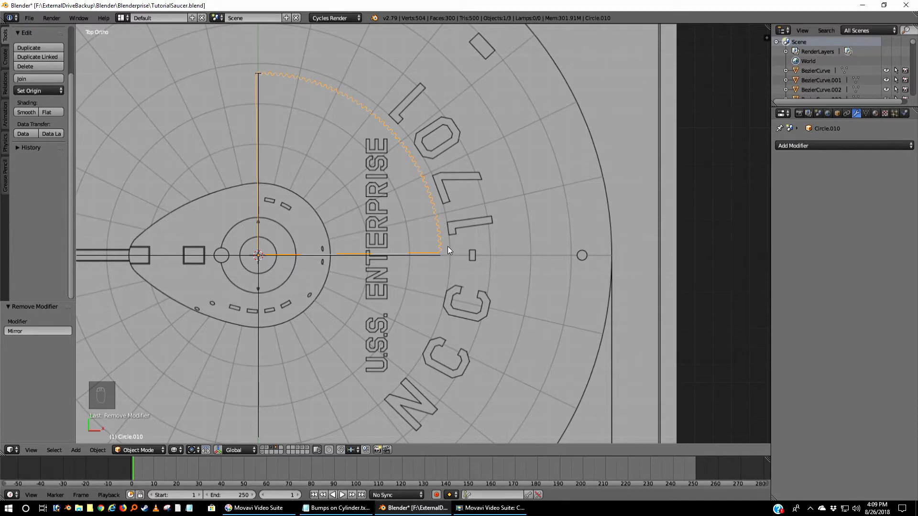
Rotate the bumped quarter disc by 0.8° so its lower radial edge lies on the horizontal centre line
{"action": "scroll", "coordinate": [447, 245], "scroll_direction": "up", "scroll_amount": 8}
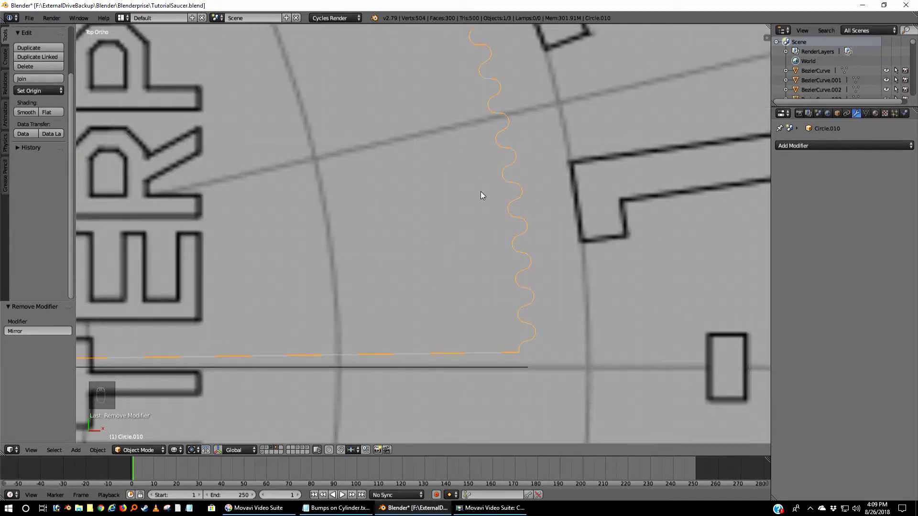
{"action": "type", "text": "r"}
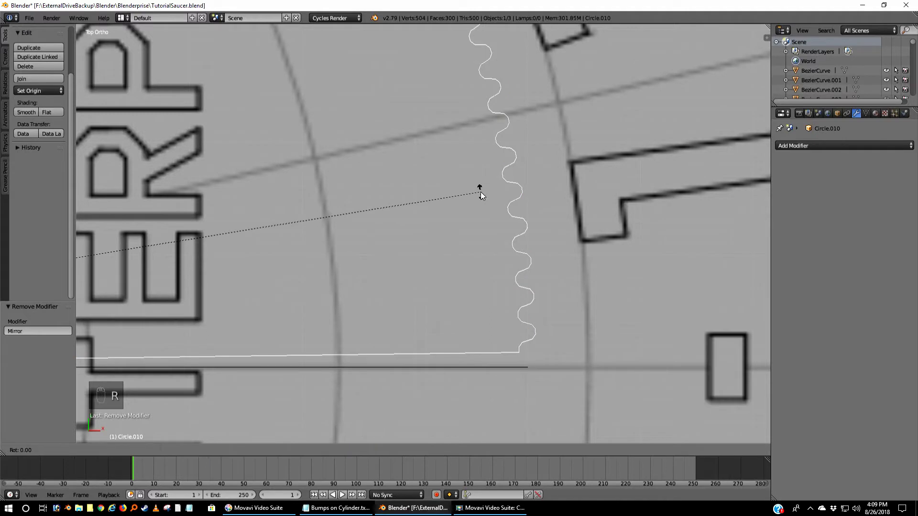
{"action": "type", "text": ".8"}
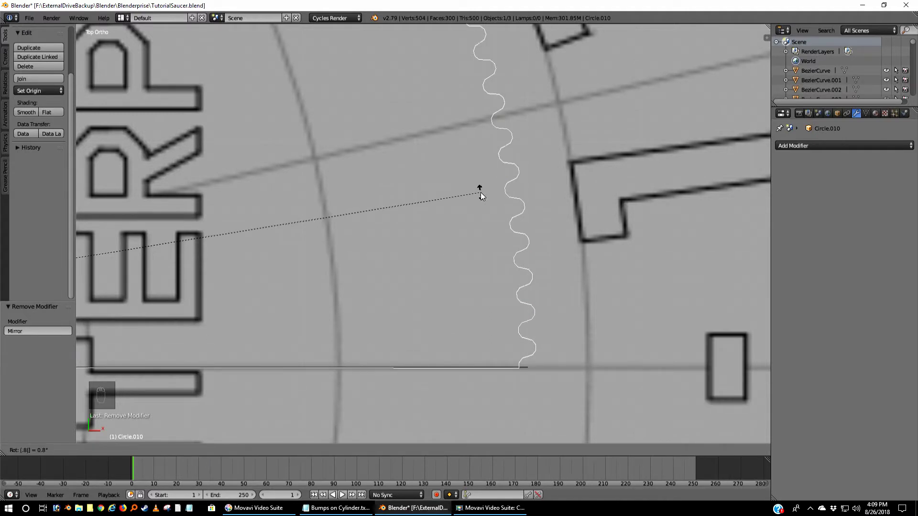
{"action": "key", "text": "Return"}
{"action": "scroll", "coordinate": [481, 192], "scroll_direction": "down", "scroll_amount": 3}
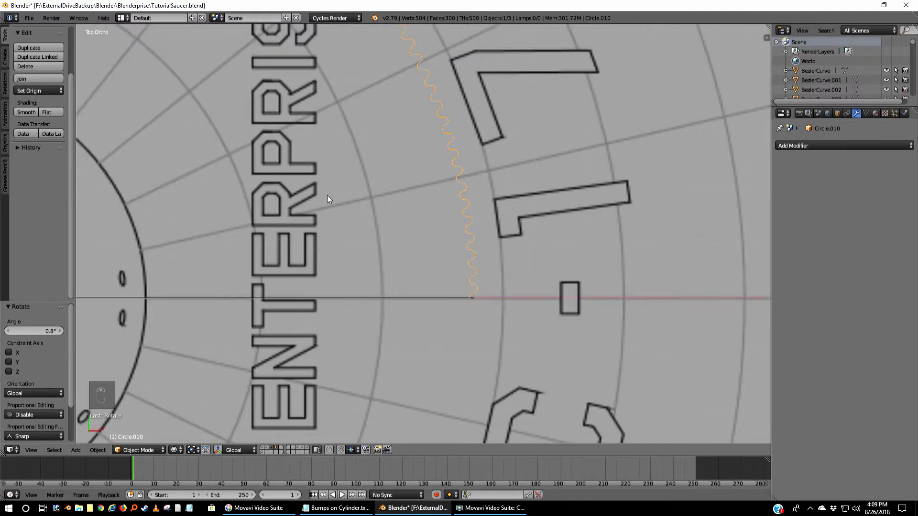
{"action": "middle_click_drag", "start_coordinate": [327, 195], "coordinate": [576, 298], "text": "shift"}
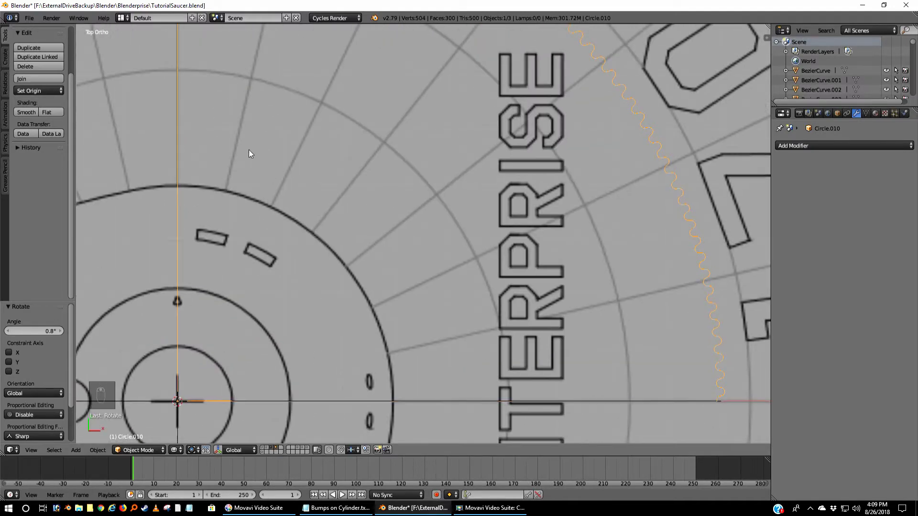
{"action": "scroll", "coordinate": [248, 151], "scroll_direction": "down", "scroll_amount": 4}
{"action": "scroll", "coordinate": [314, 146], "scroll_direction": "up", "scroll_amount": 4}
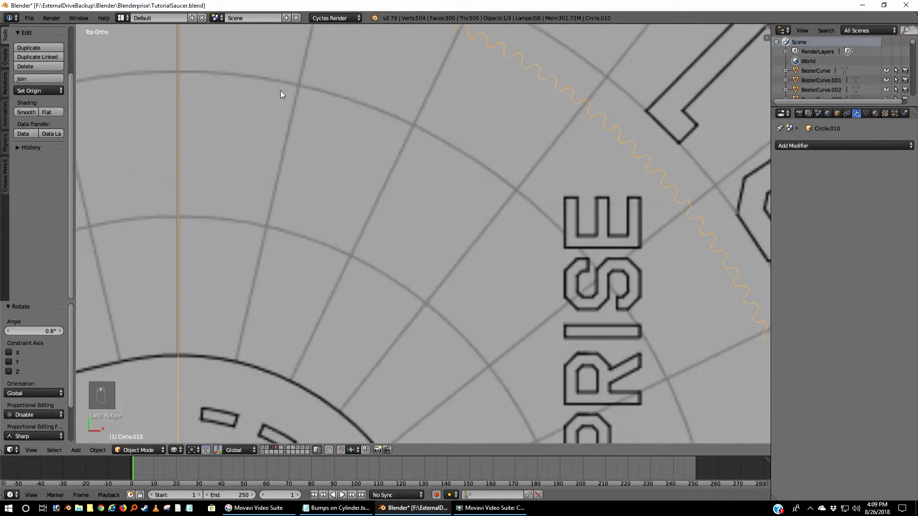
{"action": "middle_click_drag", "start_coordinate": [280, 94], "coordinate": [486, 365], "text": "shift"}
{"action": "scroll", "coordinate": [430, 285], "scroll_direction": "up", "scroll_amount": 5}
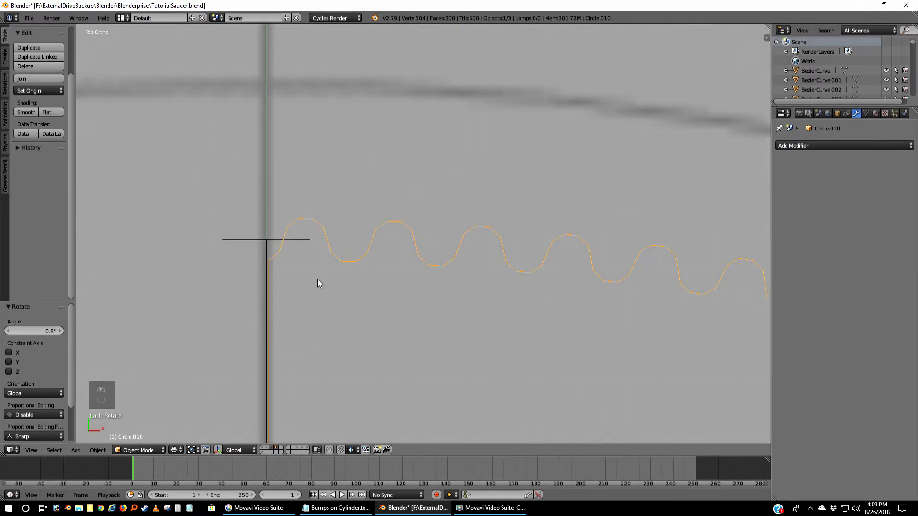
{"action": "scroll", "coordinate": [319, 282], "scroll_direction": "down", "scroll_amount": 8}
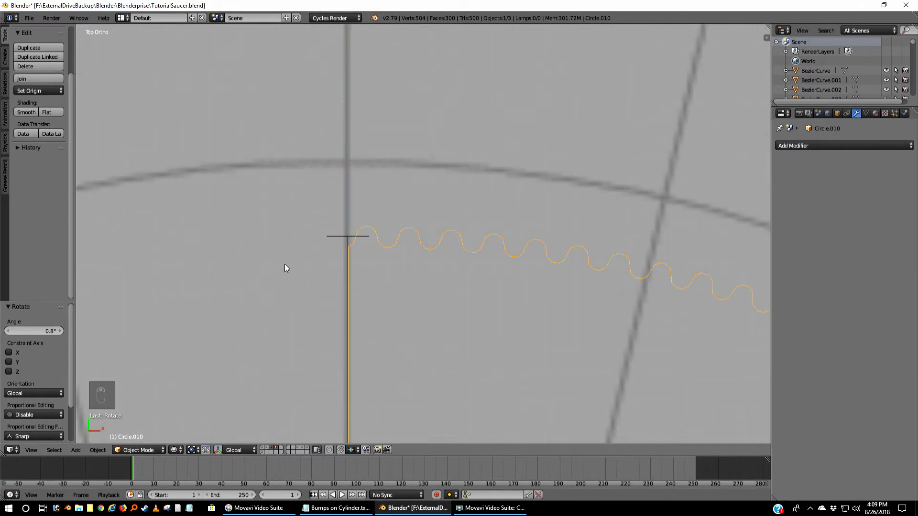
{"action": "mouse_move", "coordinate": [593, 358]}
{"action": "middle_mouse_down", "text": "shift"}
{"action": "mouse_move", "coordinate": [527, 213]}
{"action": "mouse_move", "coordinate": [487, 220]}
{"action": "mouse_move", "coordinate": [494, 156]}
{"action": "mouse_move", "coordinate": [481, 195]}
{"action": "middle_mouse_up", "text": "shift"}
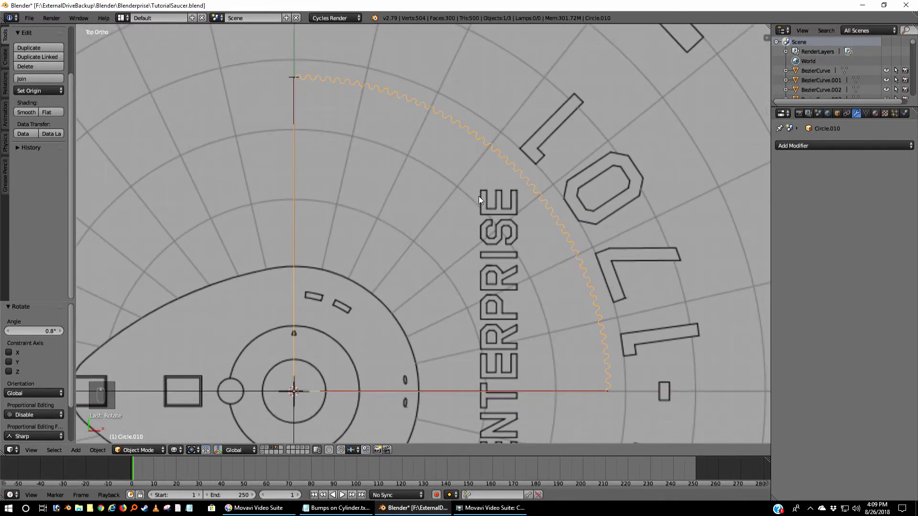
Apply the location, rotation and scale of the bumped quarter disc
{"action": "key", "text": "ctrl+a"}
{"action": "left_click", "coordinate": [427, 177]}
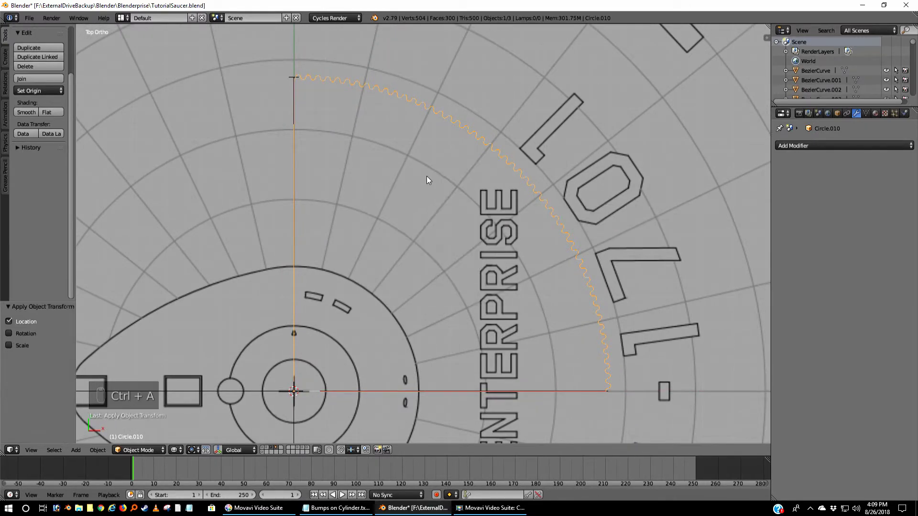
{"action": "key", "text": "ctrl+a"}
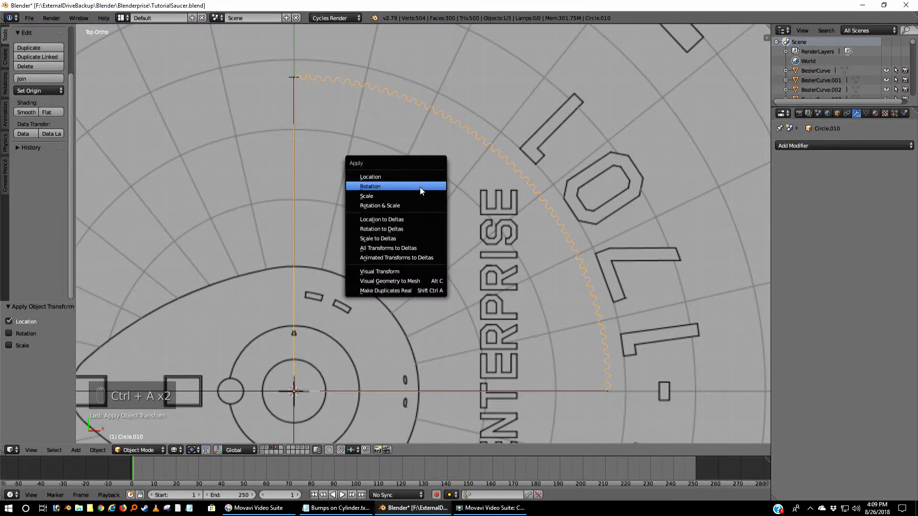
{"action": "left_click", "coordinate": [419, 188]}
{"action": "key", "text": "ctrl+a"}
{"action": "left_click", "coordinate": [400, 196]}
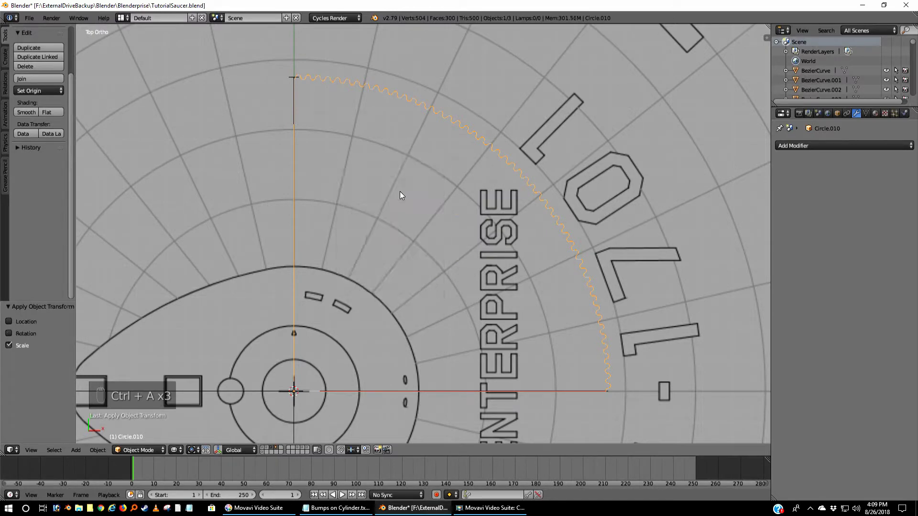
Try a Mirror modifier on the X axis for the quarter disc and examine the seam along the vertical centre line
{"action": "left_click", "coordinate": [796, 145]}
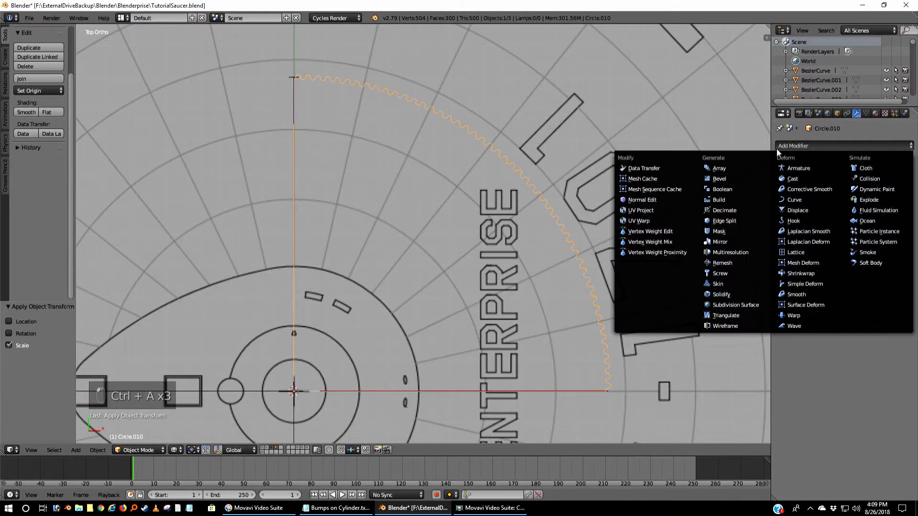
{"action": "left_click", "coordinate": [733, 242]}
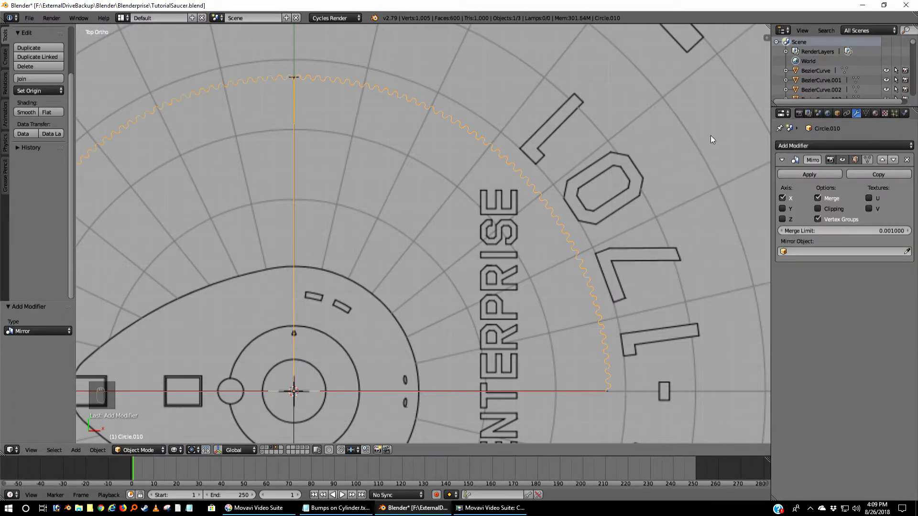
{"action": "scroll", "coordinate": [290, 172], "scroll_direction": "up", "scroll_amount": 5}
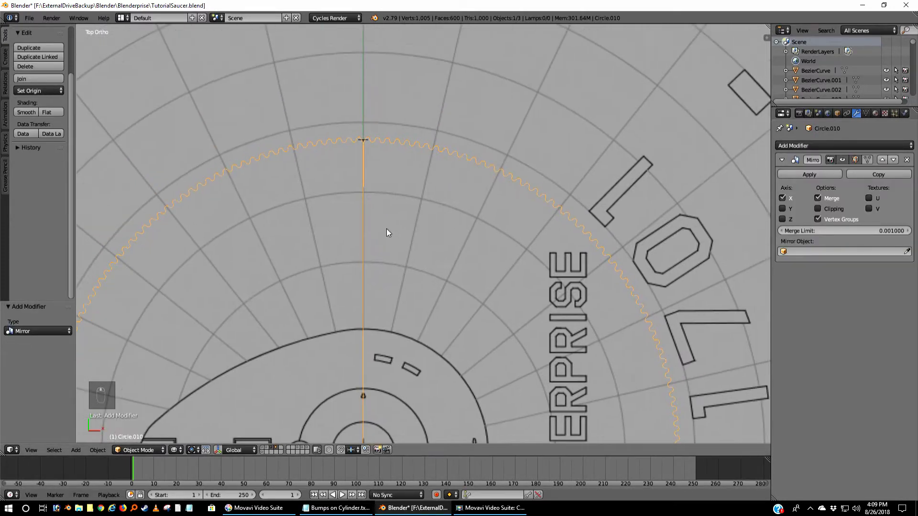
{"action": "scroll", "coordinate": [443, 267], "scroll_direction": "up", "scroll_amount": 15}
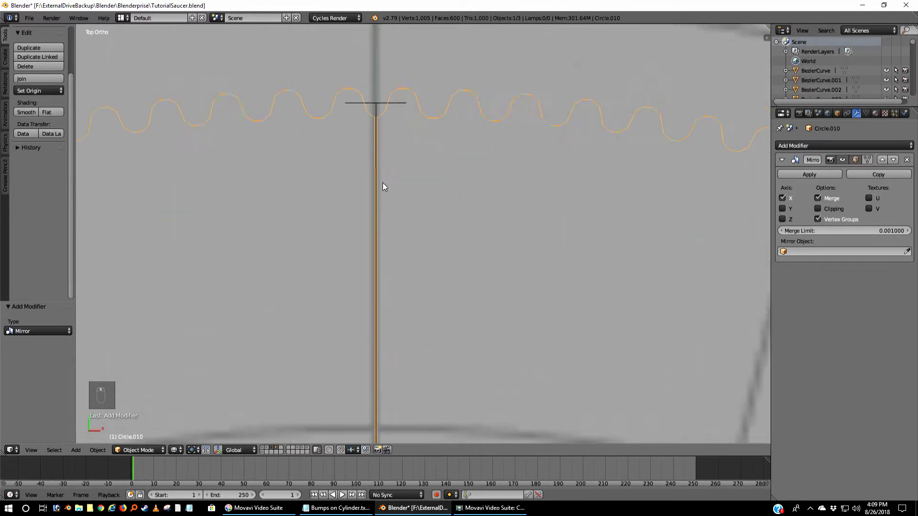
{"action": "scroll", "coordinate": [422, 207], "scroll_direction": "down", "scroll_amount": 4}
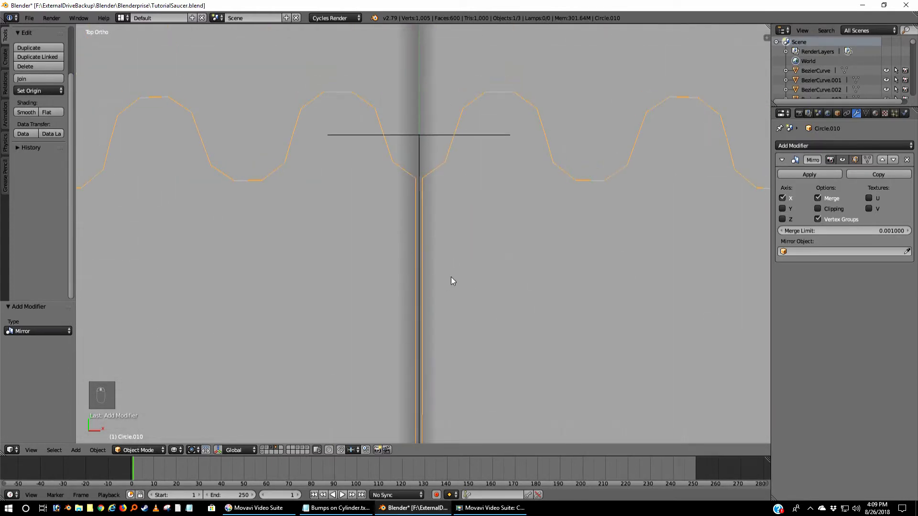
{"action": "scroll", "coordinate": [451, 281], "scroll_direction": "up", "scroll_amount": 4}
{"action": "scroll", "coordinate": [446, 194], "scroll_direction": "down", "scroll_amount": 4}
{"action": "scroll", "coordinate": [460, 357], "scroll_direction": "up", "scroll_amount": 4}
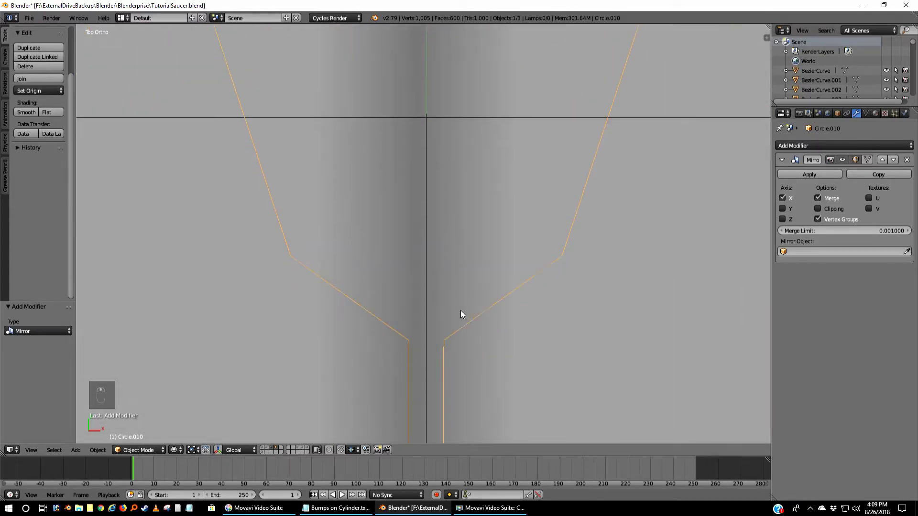
{"action": "scroll", "coordinate": [440, 266], "scroll_direction": "up", "scroll_amount": 5}
{"action": "scroll", "coordinate": [440, 269], "scroll_direction": "up", "scroll_amount": 4}
{"action": "middle_click_drag", "start_coordinate": [402, 328], "coordinate": [494, 268], "text": "shift"}
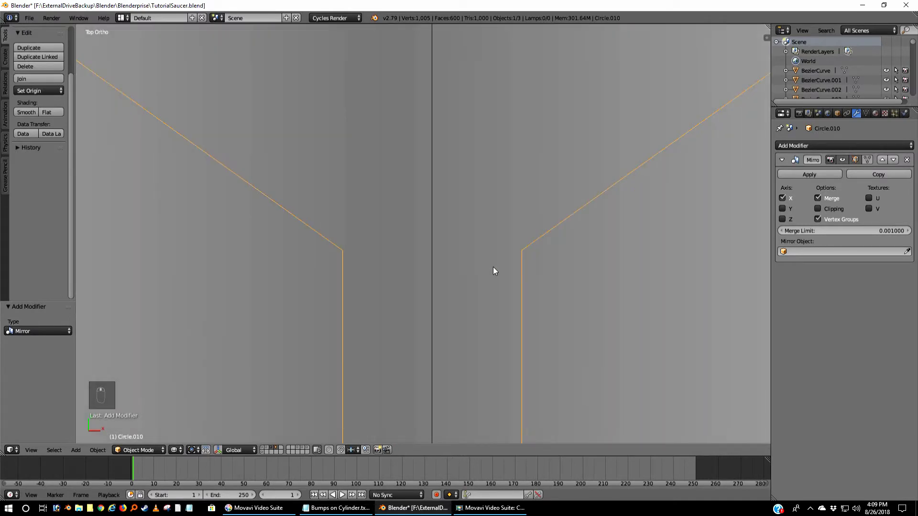
{"action": "scroll", "coordinate": [492, 271], "scroll_direction": "up", "scroll_amount": 5}
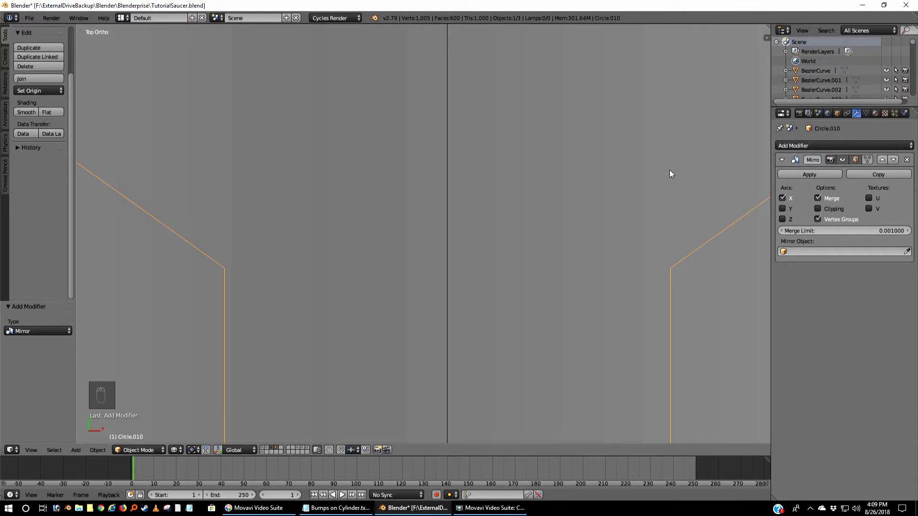
Try to close the mirrored seam by rotating the disc slightly about global Z, and remove the Mirror modifier
{"action": "key", "text": "r"}
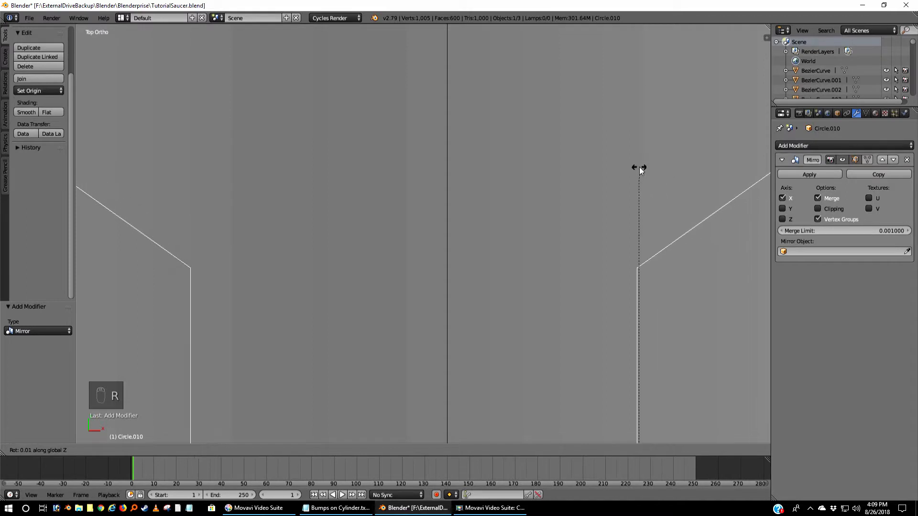
{"action": "left_click", "coordinate": [550, 153]}
{"action": "scroll", "coordinate": [548, 153], "scroll_direction": "down", "scroll_amount": 6}
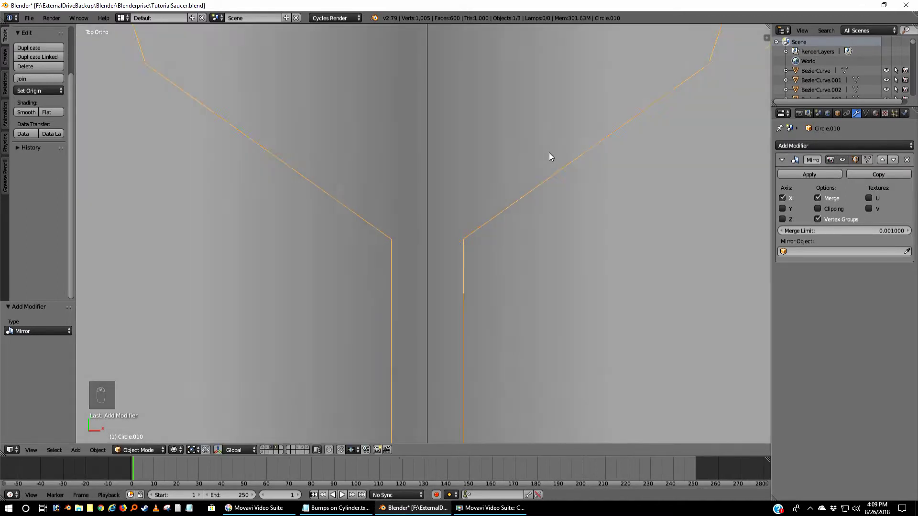
{"action": "scroll", "coordinate": [549, 153], "scroll_direction": "down", "scroll_amount": 8}
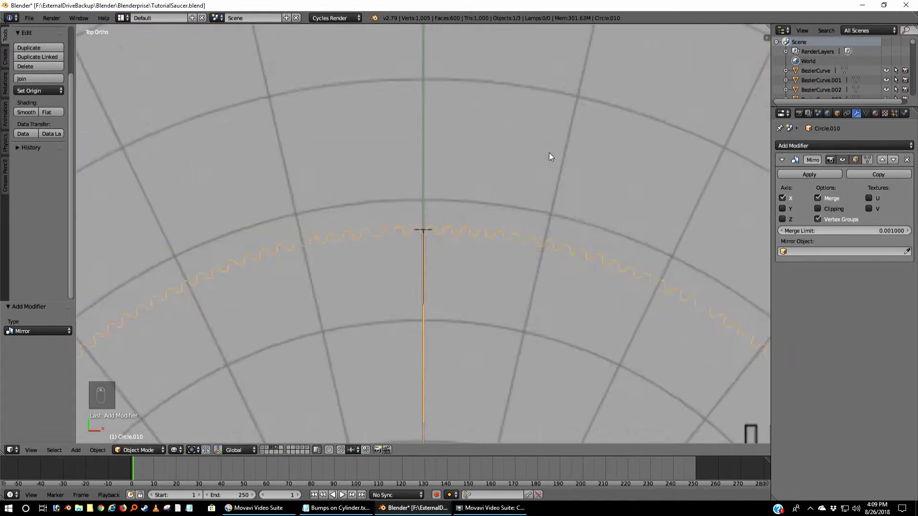
{"action": "scroll", "coordinate": [549, 153], "scroll_direction": "up", "scroll_amount": 9}
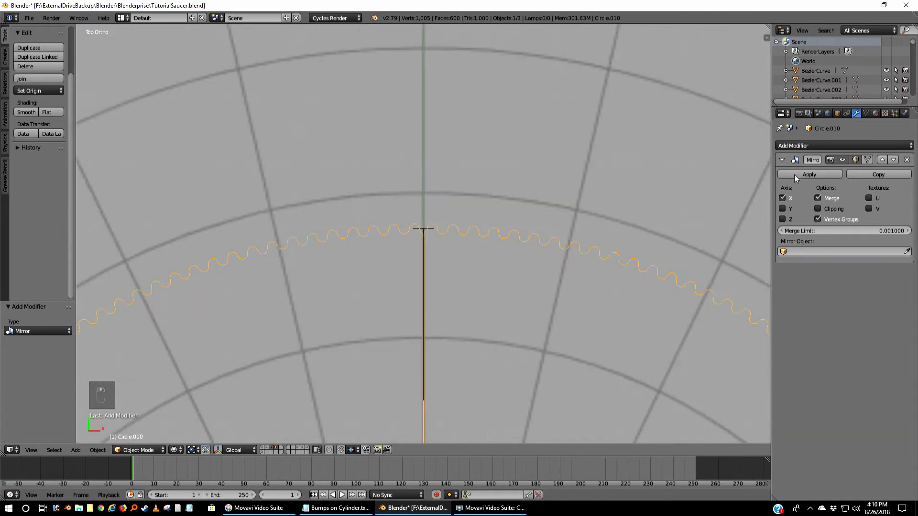
{"action": "left_click", "coordinate": [907, 160]}
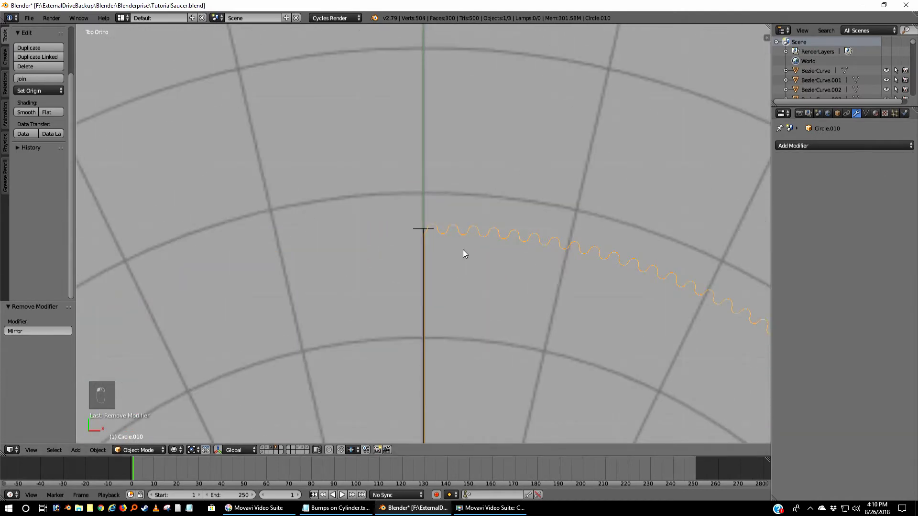
Rotate the quarter disc about global Z by 0.0335° so its upright radial edge meets the vertical centre line
{"action": "scroll", "coordinate": [451, 274], "scroll_direction": "up", "scroll_amount": 8}
{"action": "scroll", "coordinate": [453, 271], "scroll_direction": "up", "scroll_amount": 6}
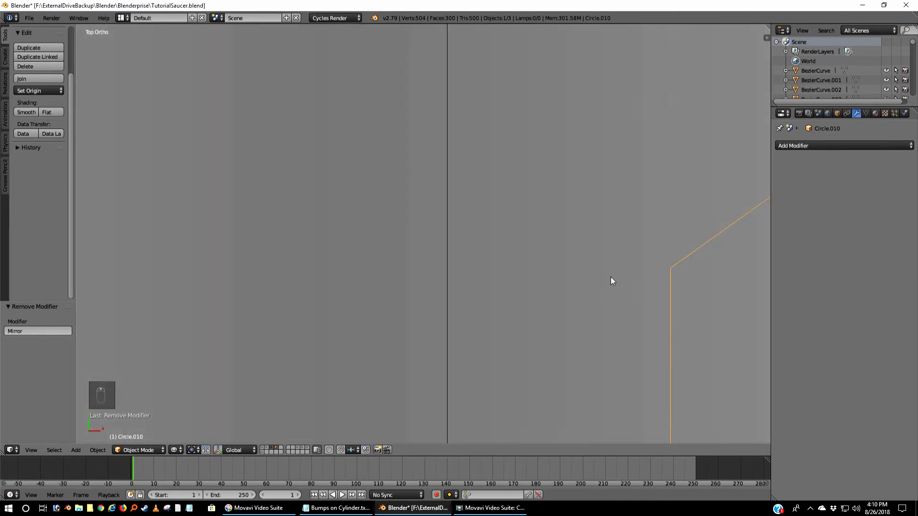
{"action": "middle_click_drag", "start_coordinate": [611, 277], "coordinate": [455, 229], "text": "shift"}
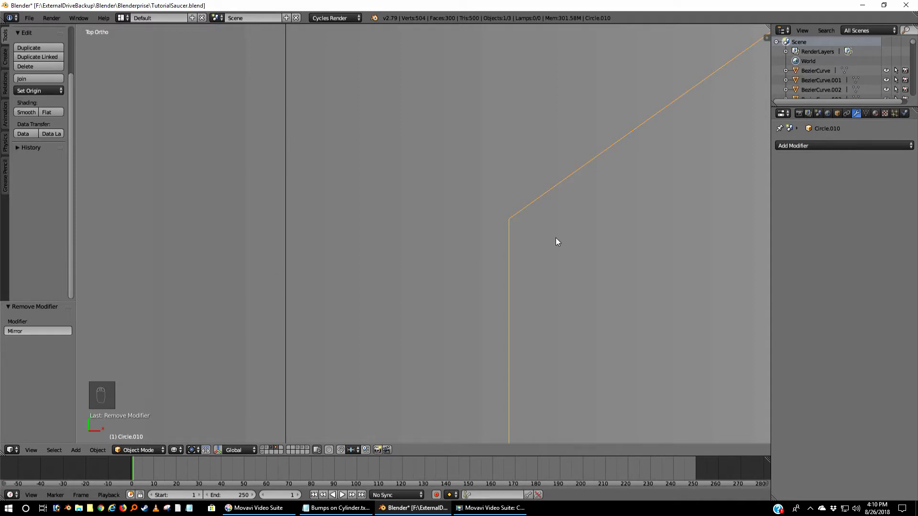
{"action": "key", "text": "r"}
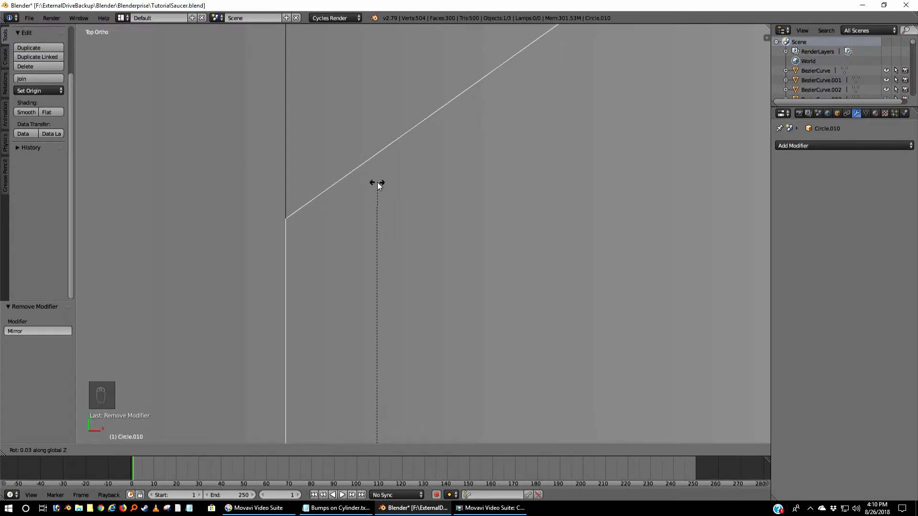
{"action": "left_click", "coordinate": [377, 182]}
{"action": "scroll", "coordinate": [443, 241], "scroll_direction": "down", "scroll_amount": 10}
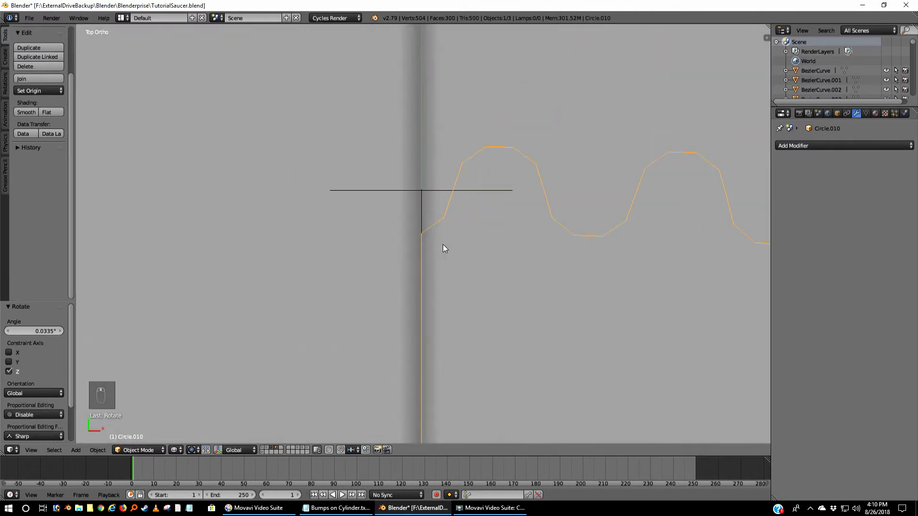
{"action": "middle_click_drag", "start_coordinate": [439, 272], "coordinate": [416, 214], "text": "shift"}
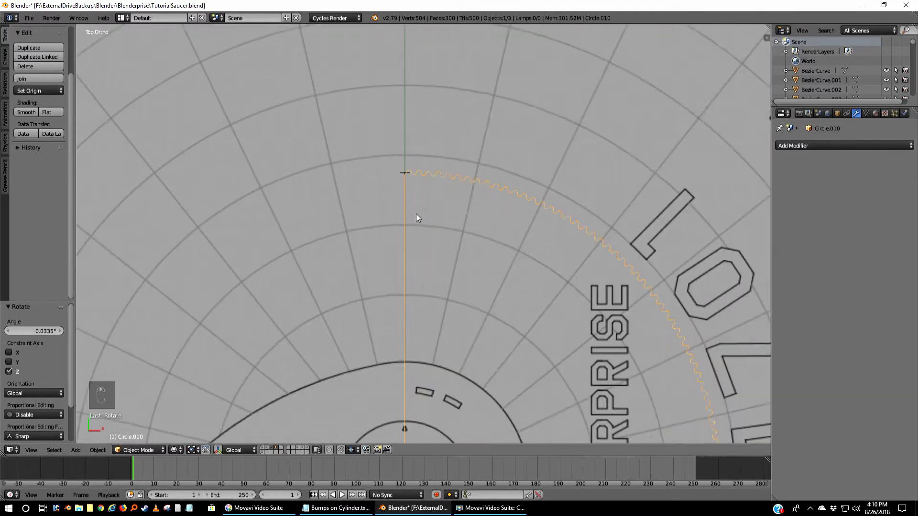
{"action": "scroll", "coordinate": [386, 126], "scroll_direction": "down", "scroll_amount": 2}
{"action": "scroll", "coordinate": [369, 100], "scroll_direction": "up", "scroll_amount": 3}
{"action": "middle_click_drag", "start_coordinate": [366, 176], "coordinate": [353, 179], "text": "shift"}
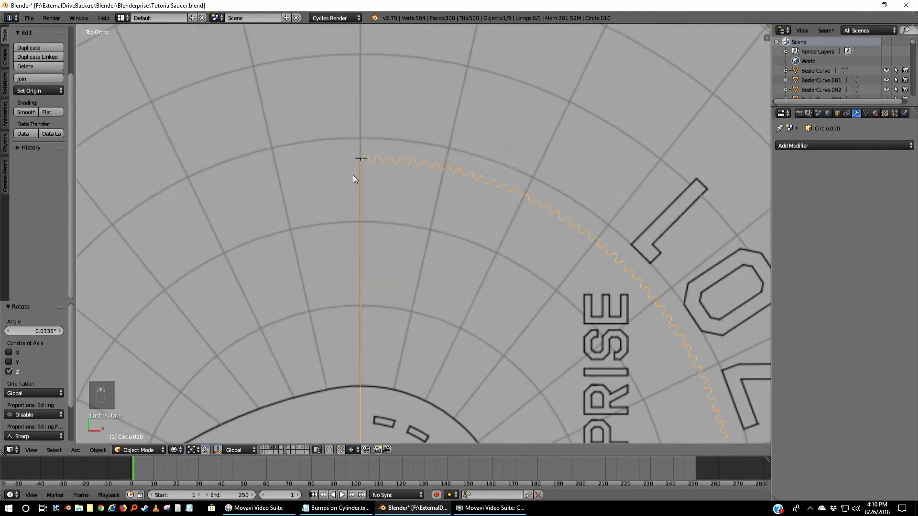
Delete the short horizontal guide line object Circle.009 at the upper end of the quarter disc's vertical edge
{"action": "right_click", "coordinate": [357, 158]}
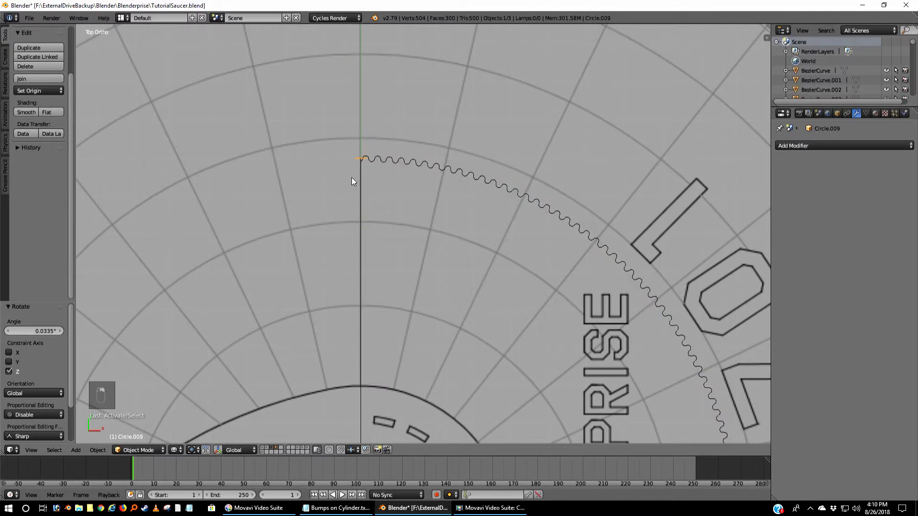
{"action": "key", "text": "x"}
{"action": "left_click", "coordinate": [418, 212]}
{"action": "scroll", "coordinate": [418, 211], "scroll_direction": "down", "scroll_amount": 4}
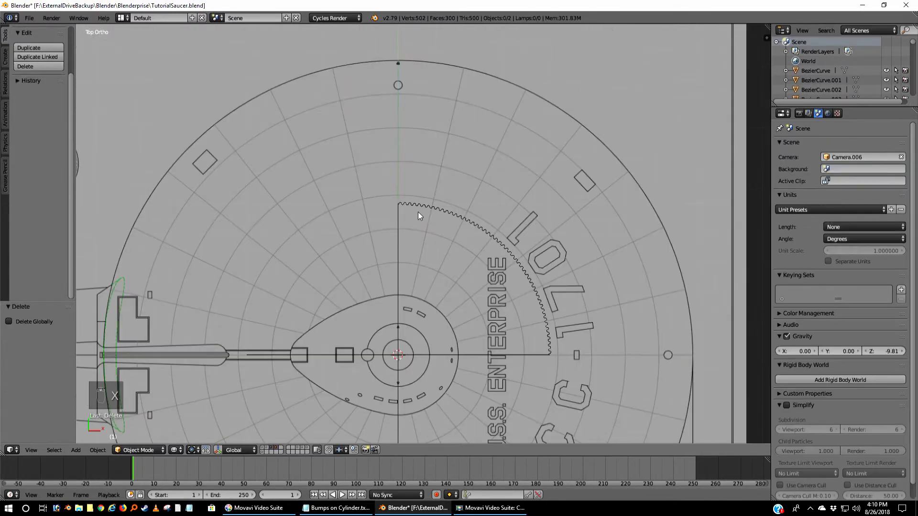
{"action": "scroll", "coordinate": [466, 302], "scroll_direction": "down", "scroll_amount": 2}
{"action": "scroll", "coordinate": [467, 307], "scroll_direction": "up", "scroll_amount": 4}
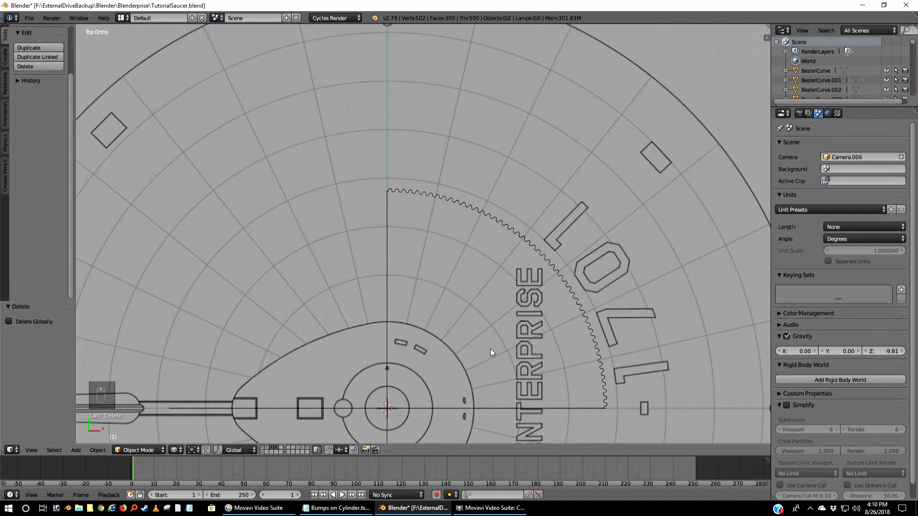
{"action": "middle_click_drag", "start_coordinate": [492, 354], "coordinate": [449, 181], "text": "shift"}
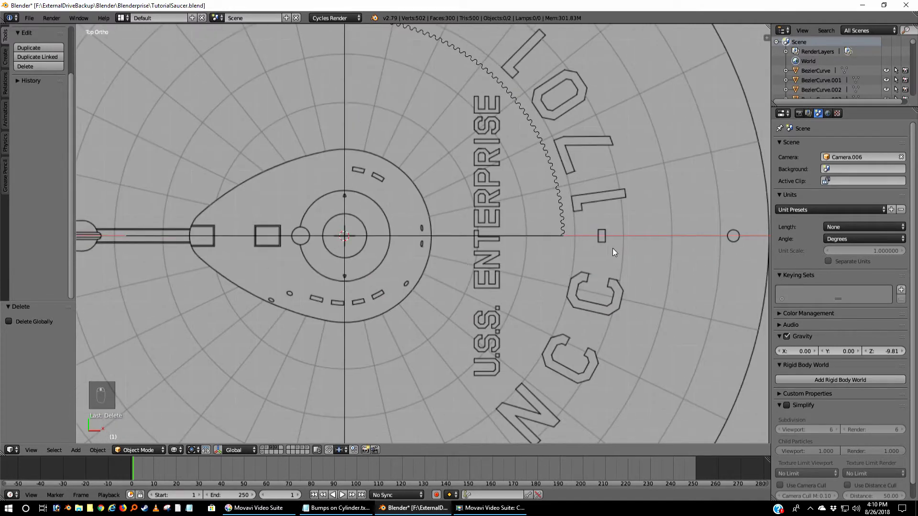
Apply the location, rotation and scale of the quarter disc object Circle.010
{"action": "middle_click_drag", "start_coordinate": [540, 213], "coordinate": [558, 289], "text": "shift"}
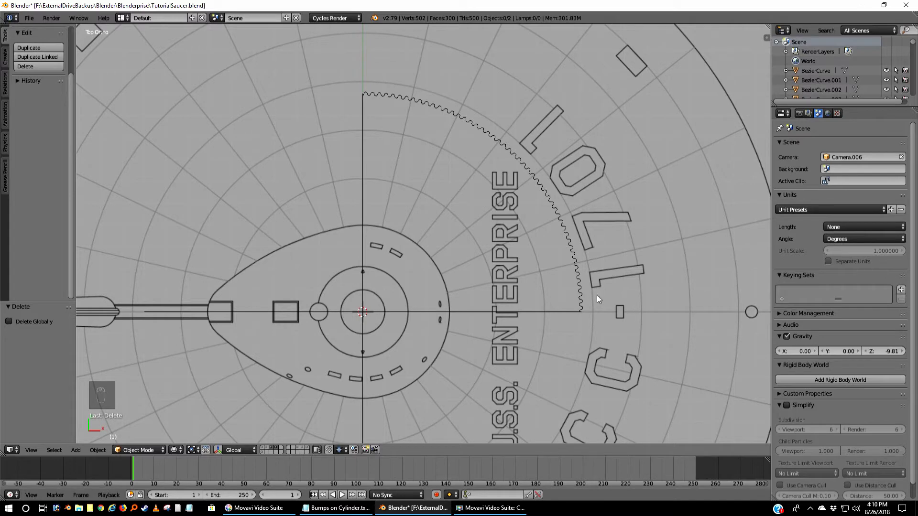
{"action": "right_click", "coordinate": [506, 149]}
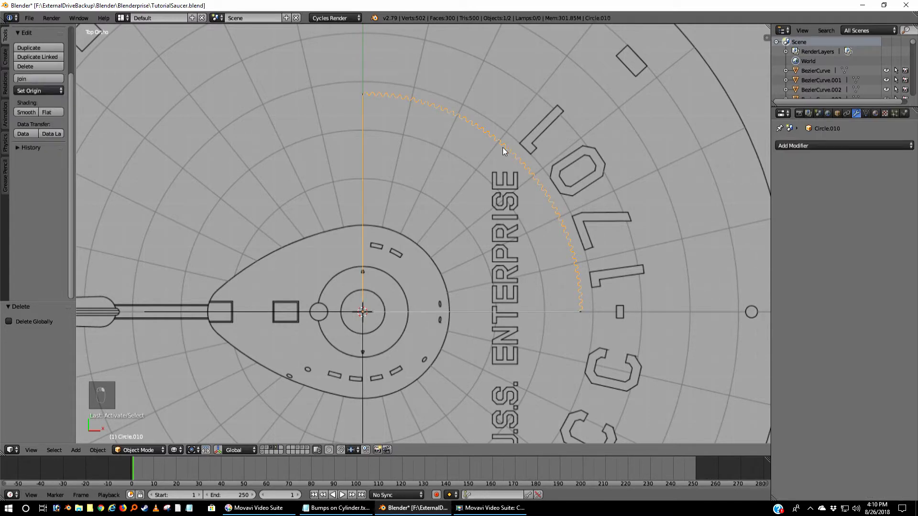
{"action": "key", "text": "ctrl+a"}
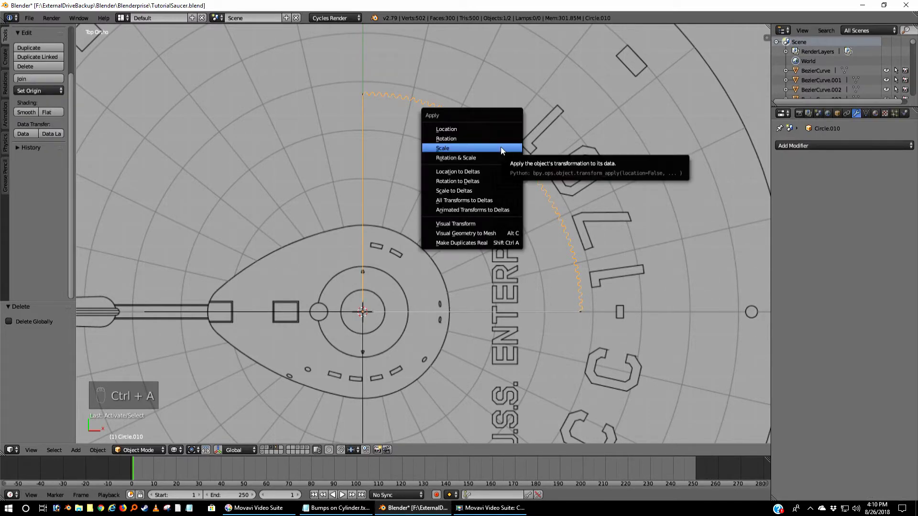
{"action": "left_click", "coordinate": [462, 128]}
{"action": "key", "text": "ctrl+s"}
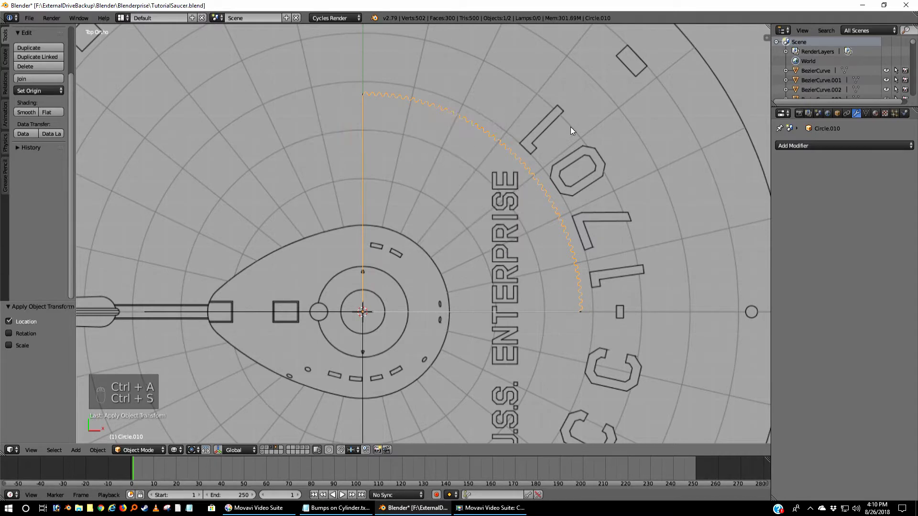
{"action": "key", "text": "ctrl+a"}
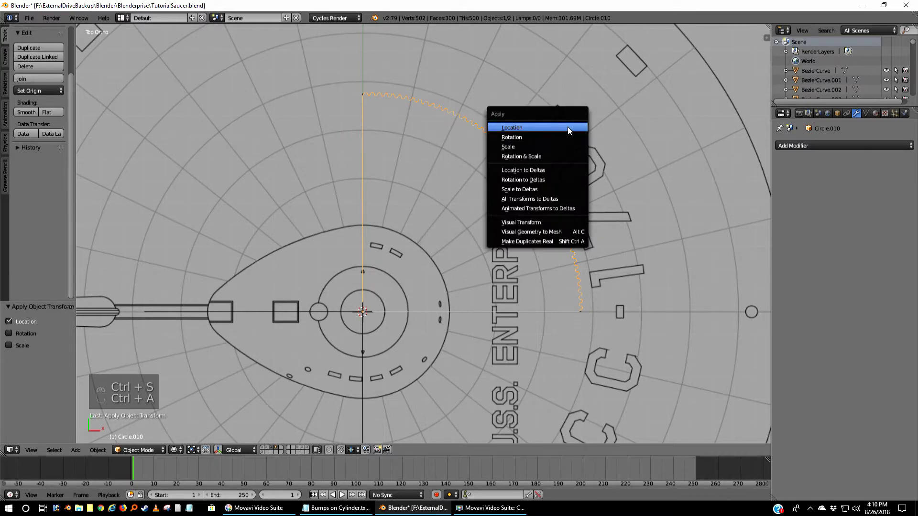
{"action": "left_click", "coordinate": [539, 136]}
{"action": "key", "text": "ctrl+a"}
{"action": "left_click", "coordinate": [506, 145]}
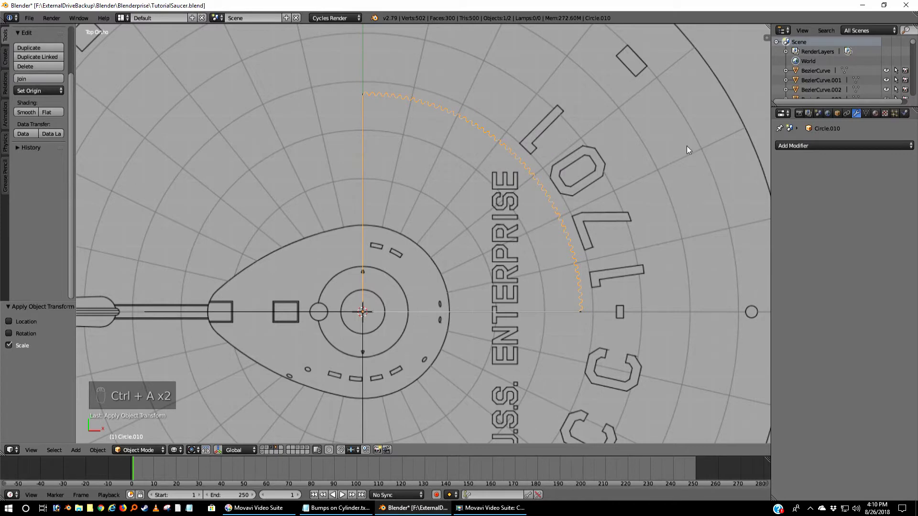
Add a Mirror modifier on the X axis with clipping enabled to the quarter disc
{"action": "left_click", "coordinate": [794, 146]}
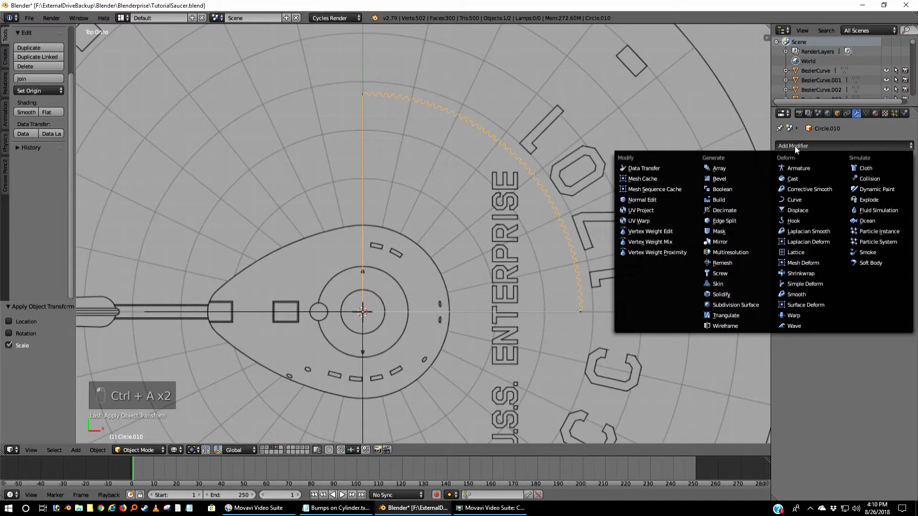
{"action": "left_click", "coordinate": [742, 240]}
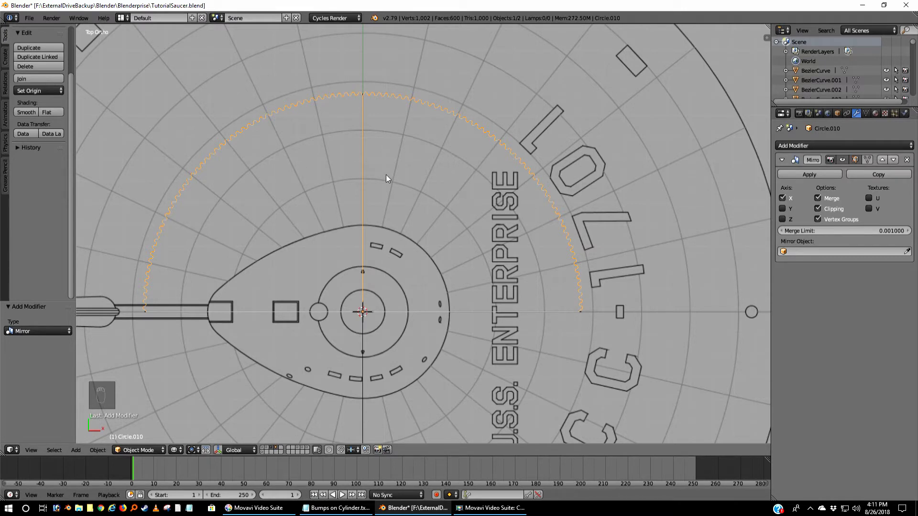
Examine closely whether the mirrored halves meet along the vertical centre line at the disc's upper bumped edge
{"action": "scroll", "coordinate": [362, 102], "scroll_direction": "up", "scroll_amount": 10}
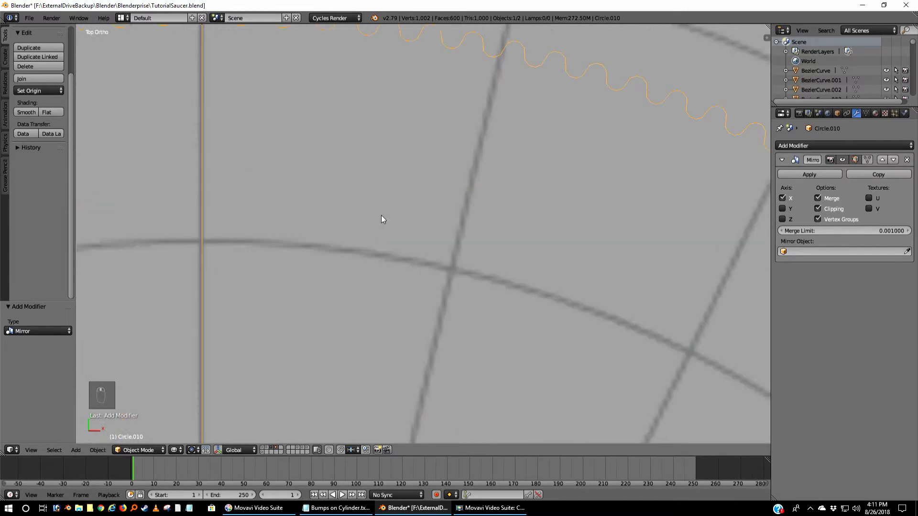
{"action": "middle_click_drag", "start_coordinate": [294, 137], "coordinate": [483, 289], "text": "shift"}
{"action": "scroll", "coordinate": [483, 288], "scroll_direction": "up", "scroll_amount": 8}
{"action": "middle_click_drag", "start_coordinate": [325, 157], "coordinate": [392, 236], "text": "shift"}
{"action": "scroll", "coordinate": [403, 249], "scroll_direction": "up", "scroll_amount": 3}
{"action": "scroll", "coordinate": [403, 249], "scroll_direction": "up", "scroll_amount": 5}
{"action": "middle_click_drag", "start_coordinate": [366, 125], "coordinate": [418, 325], "text": "shift"}
{"action": "scroll", "coordinate": [464, 272], "scroll_direction": "up", "scroll_amount": 5}
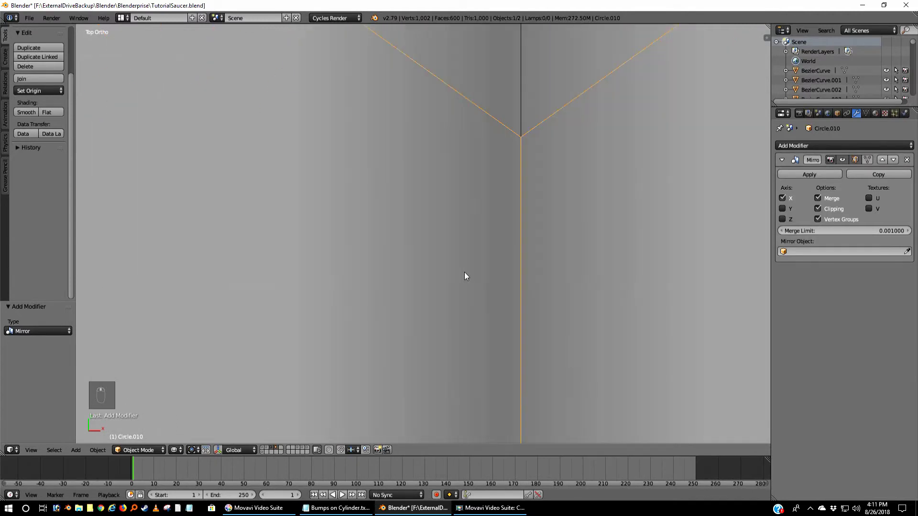
{"action": "middle_click_drag", "start_coordinate": [521, 183], "coordinate": [429, 258], "text": "shift"}
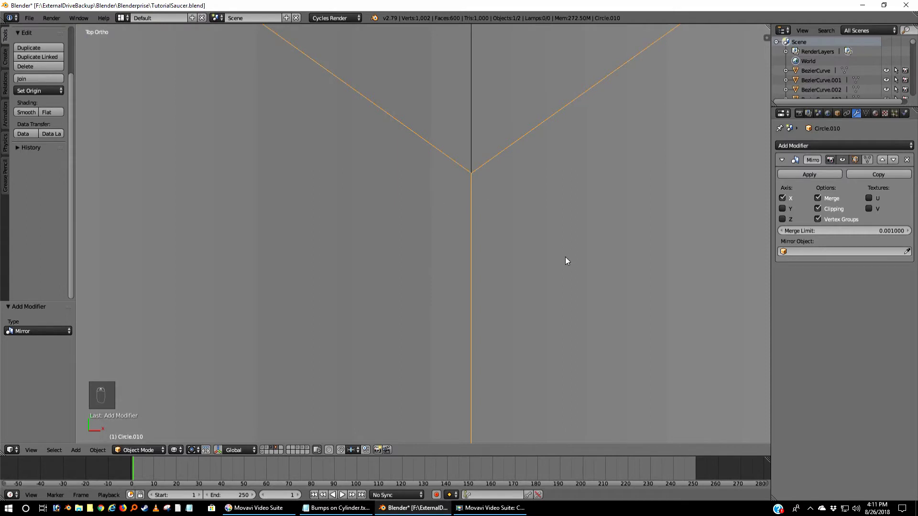
{"action": "scroll", "coordinate": [564, 257], "scroll_direction": "down", "scroll_amount": 5}
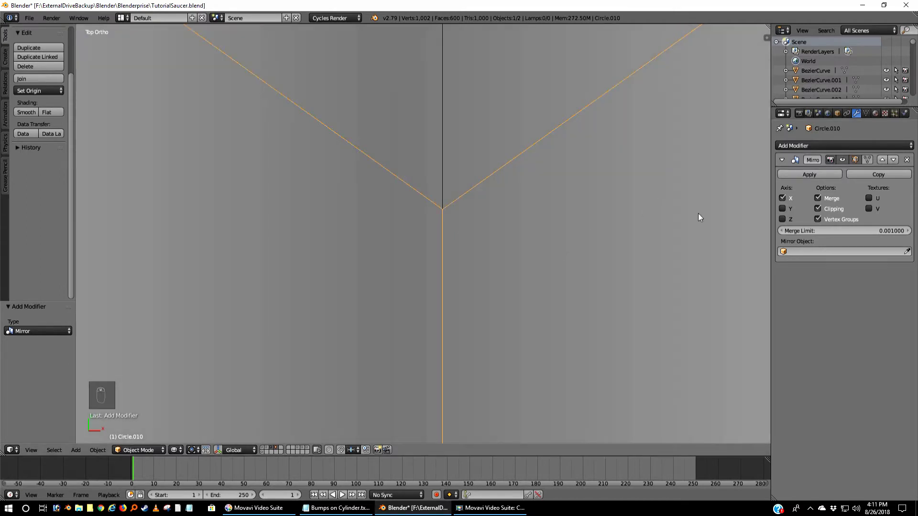
Apply the X-axis Mirror modifier to turn the quarter disc into a half disc
{"action": "key", "text": "Tab"}
{"action": "key", "text": "Tab"}
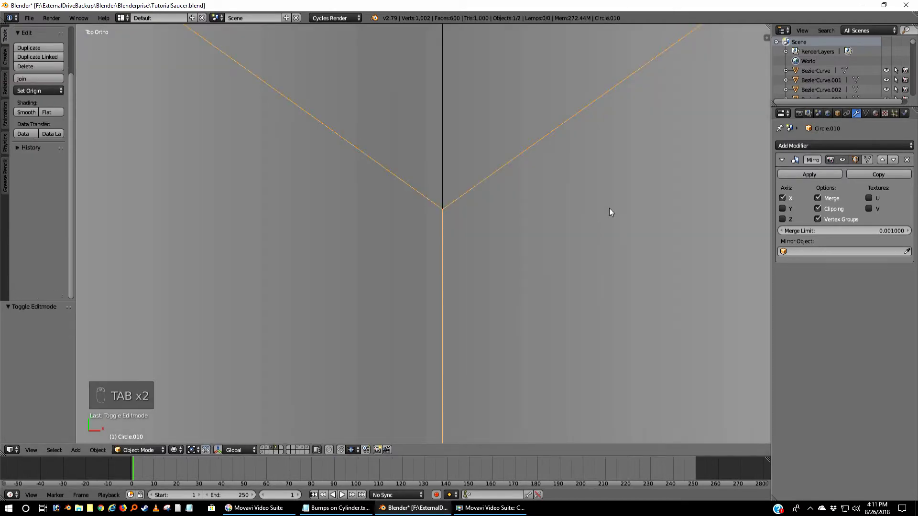
{"action": "left_click", "coordinate": [817, 174]}
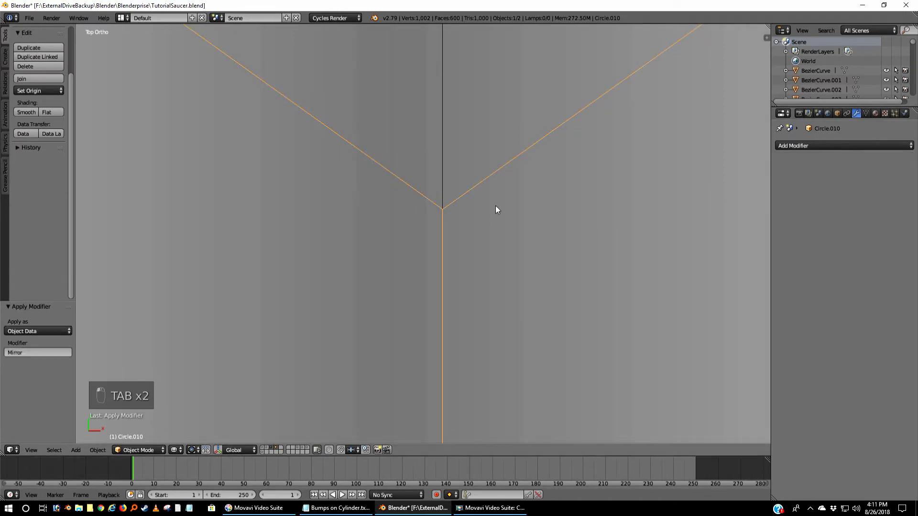
Inspect the half disc in solid shading from an oblique angle, and return to the wireframe top view
{"action": "scroll", "coordinate": [496, 207], "scroll_direction": "down", "scroll_amount": 10}
{"action": "scroll", "coordinate": [496, 219], "scroll_direction": "down", "scroll_amount": 3}
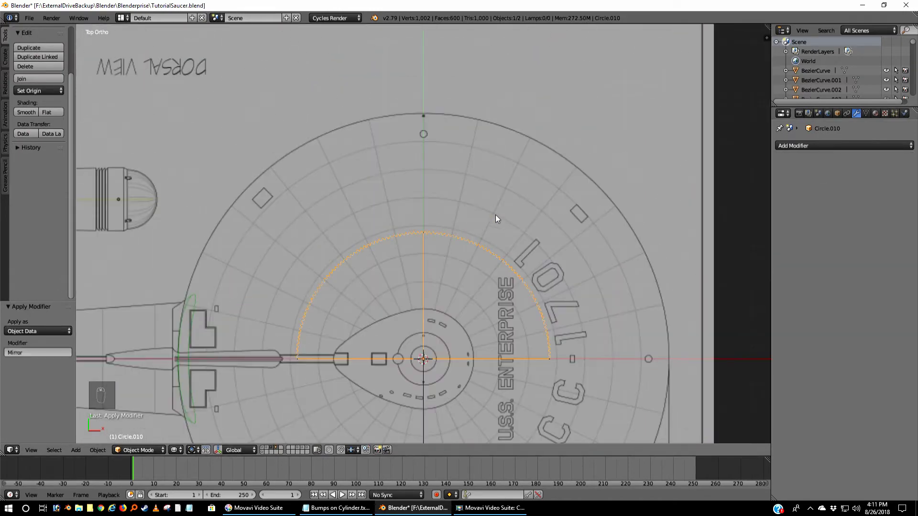
{"action": "scroll", "coordinate": [465, 262], "scroll_direction": "up", "scroll_amount": 2}
{"action": "mouse_move", "coordinate": [455, 351]}
{"action": "middle_mouse_down", "text": "shift"}
{"action": "mouse_move", "coordinate": [465, 262]}
{"action": "mouse_move", "coordinate": [500, 221]}
{"action": "mouse_move", "coordinate": [437, 207]}
{"action": "mouse_move", "coordinate": [395, 240]}
{"action": "mouse_move", "coordinate": [485, 321]}
{"action": "mouse_move", "coordinate": [478, 266]}
{"action": "middle_mouse_up", "text": "shift"}
{"action": "key", "text": "z"}
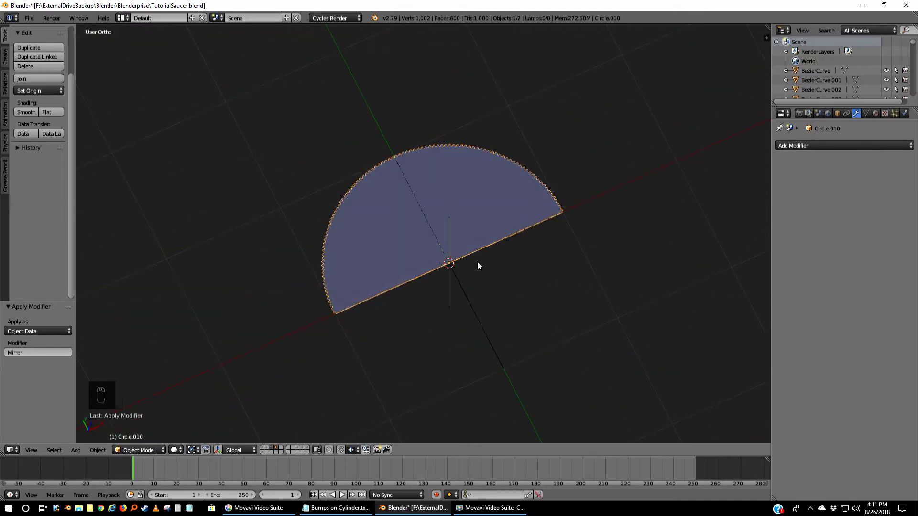
{"action": "key", "text": "KP_7"}
{"action": "key", "text": "z"}
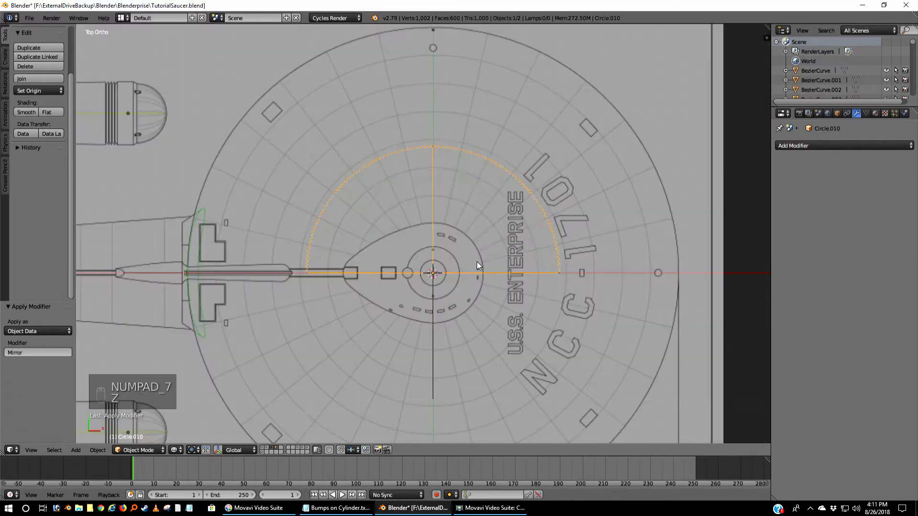
Mirror the half disc on the Y axis only with a new Mirror modifier and apply it to complete the circle
{"action": "left_click", "coordinate": [826, 146]}
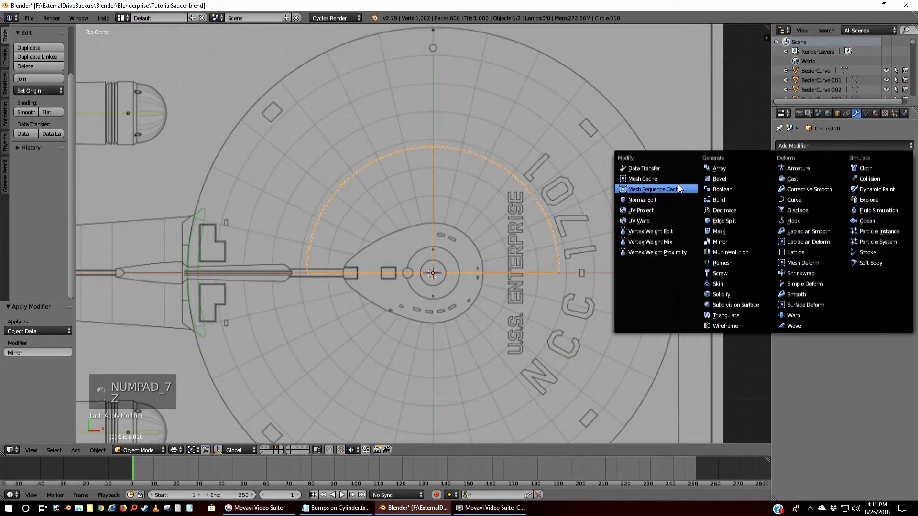
{"action": "left_click", "coordinate": [728, 244]}
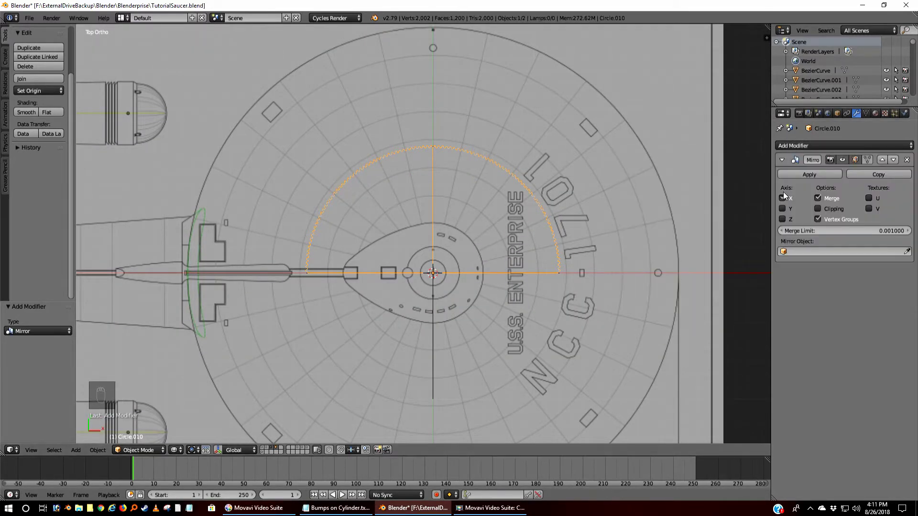
{"action": "left_click", "coordinate": [783, 198]}
{"action": "left_click", "coordinate": [782, 209]}
{"action": "left_click", "coordinate": [804, 174]}
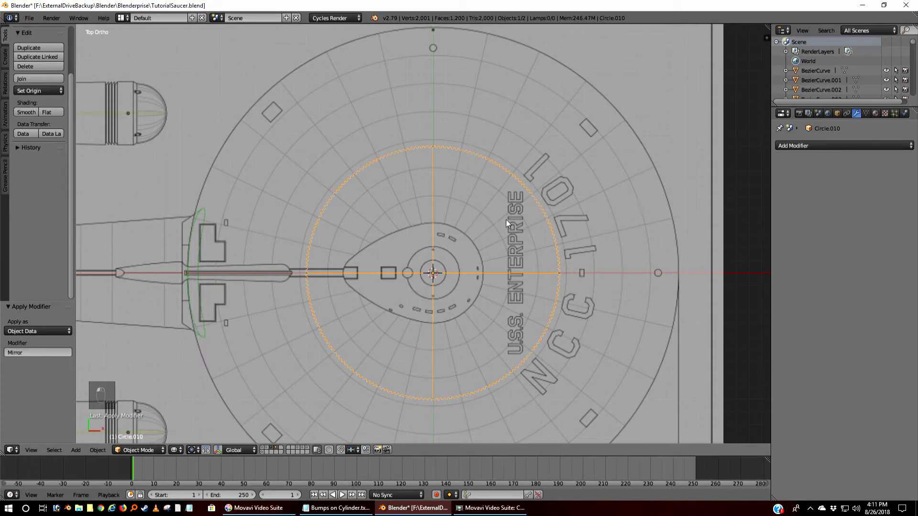
Select all the geometry of the full disc in Edit Mode and remove doubles
{"action": "key", "text": "a"}
{"action": "key", "text": "a"}
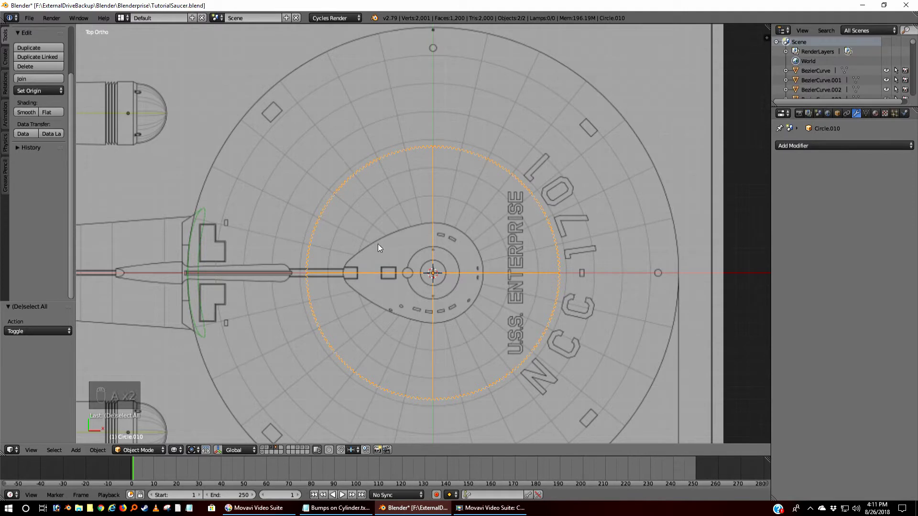
{"action": "key", "text": "Tab"}
{"action": "key", "text": "a"}
{"action": "key", "text": "a"}
{"action": "key", "text": "a"}
{"action": "key", "text": "a"}
{"action": "key", "text": "a"}
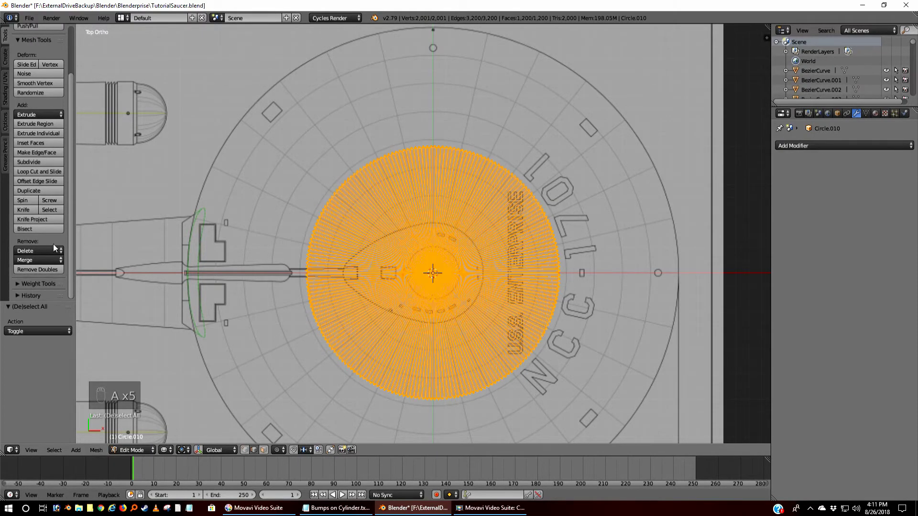
{"action": "left_click", "coordinate": [38, 270]}
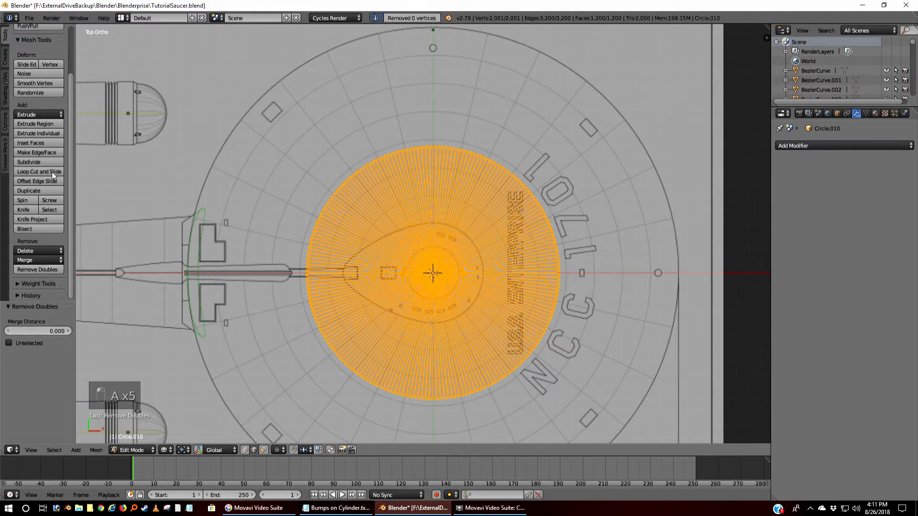
Recalculate the flat disc's normals to the outside
{"action": "left_click", "coordinate": [96, 451]}
{"action": "mouse_move", "coordinate": [139, 297]}
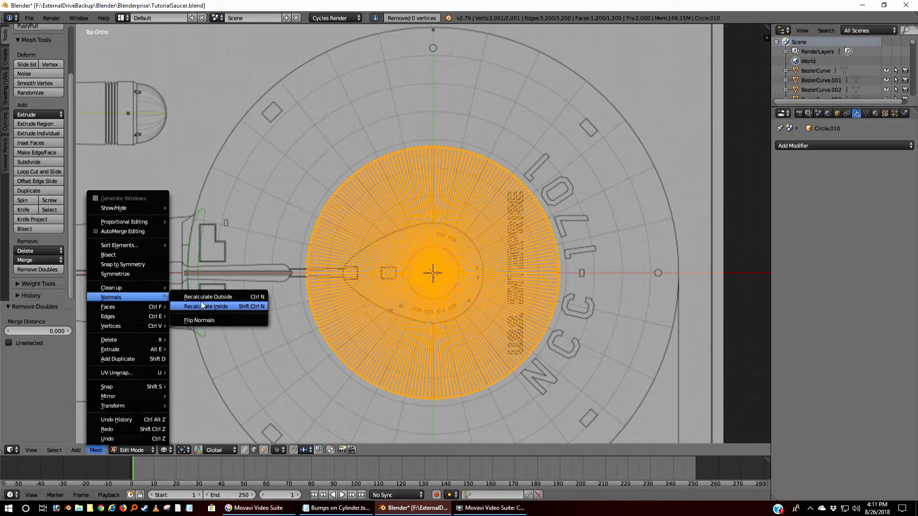
{"action": "left_click", "coordinate": [213, 296]}
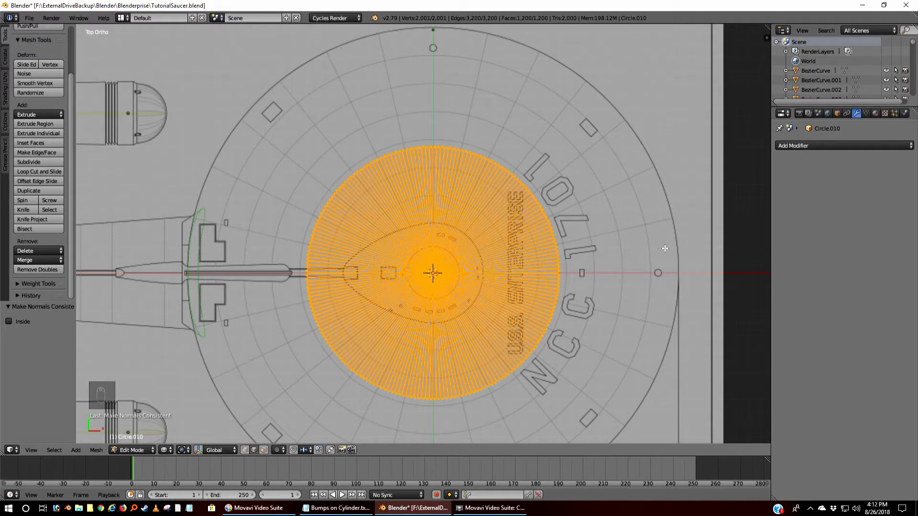
In front view, extrude the whole disc upward by about 2.49 units into a tall bump-edged cylinder
{"action": "key", "text": "KP_1"}
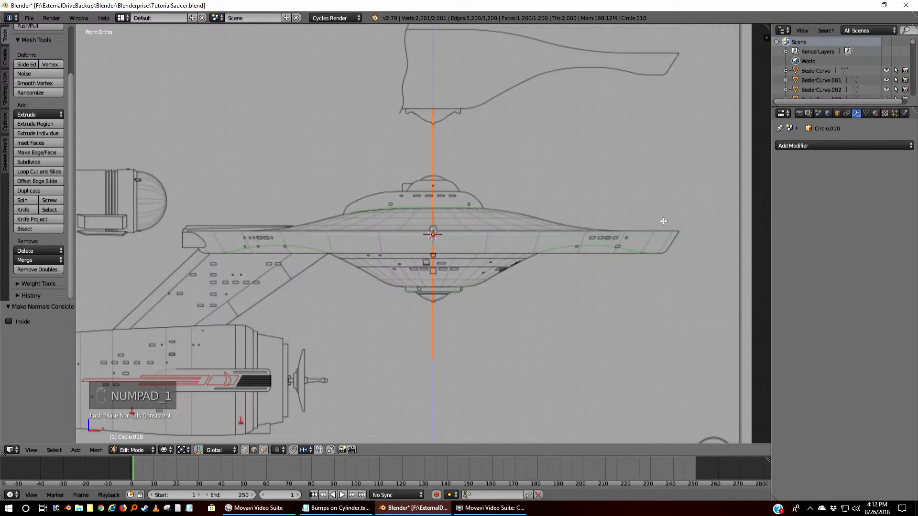
{"action": "middle_click_drag", "start_coordinate": [662, 219], "coordinate": [664, 345], "text": "shift"}
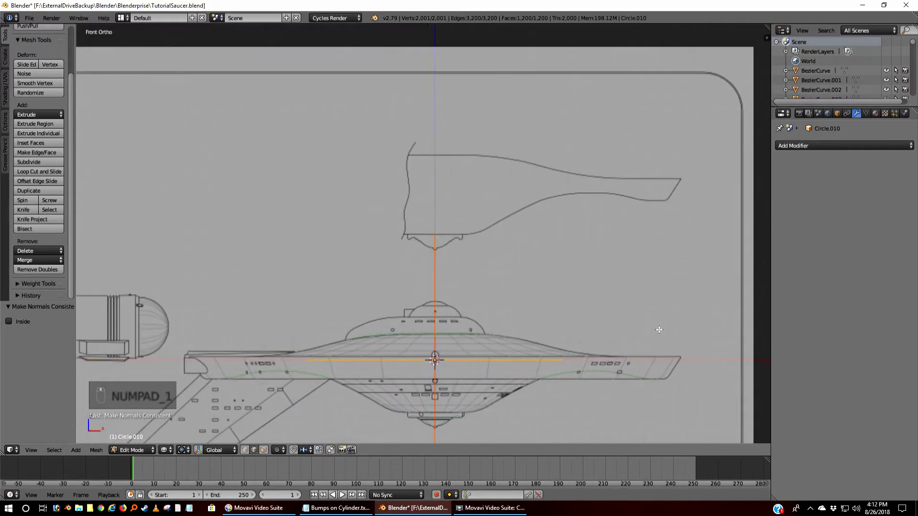
{"action": "key", "text": "e"}
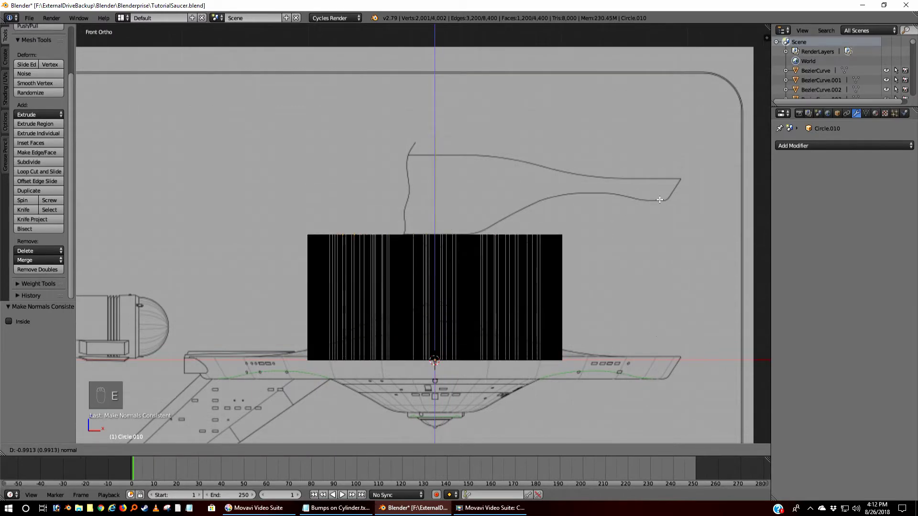
{"action": "left_click", "coordinate": [651, 435]}
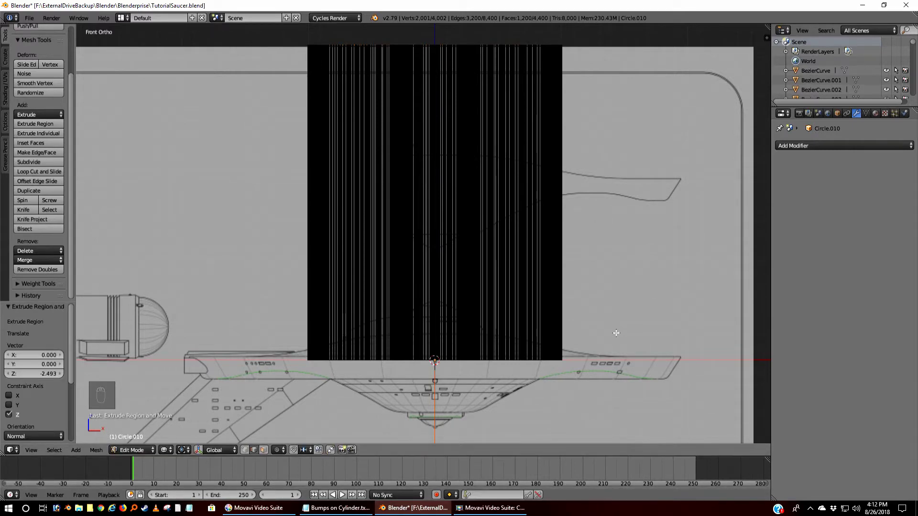
Switch to solid shading, select the entire extruded cylinder and remove doubles
{"action": "key", "text": "z"}
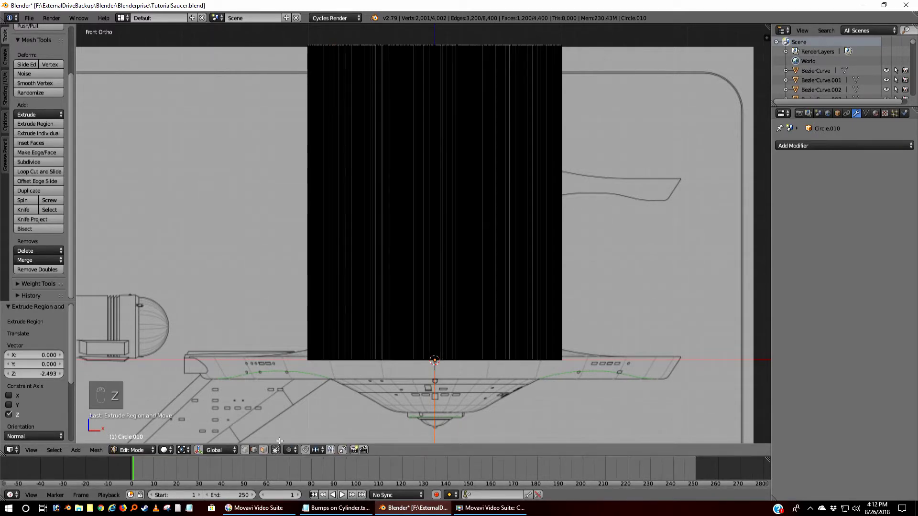
{"action": "key", "text": "a"}
{"action": "key", "text": "a"}
{"action": "key", "text": "a"}
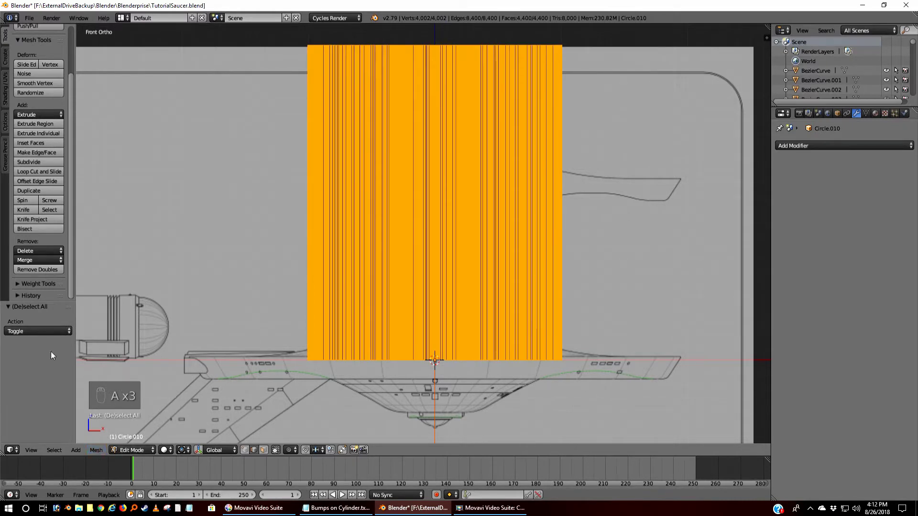
{"action": "left_click", "coordinate": [40, 270]}
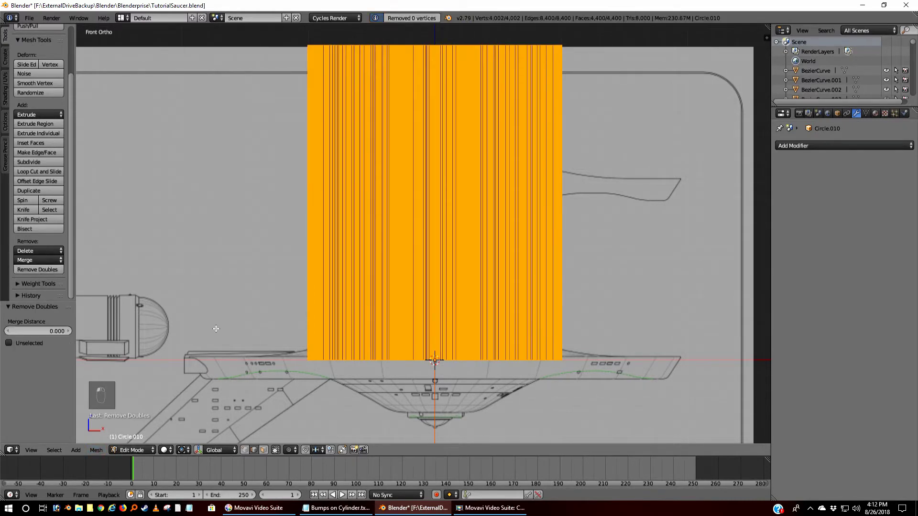
Recalculate the extruded cylinder's normals to the outside
{"action": "left_click", "coordinate": [95, 450]}
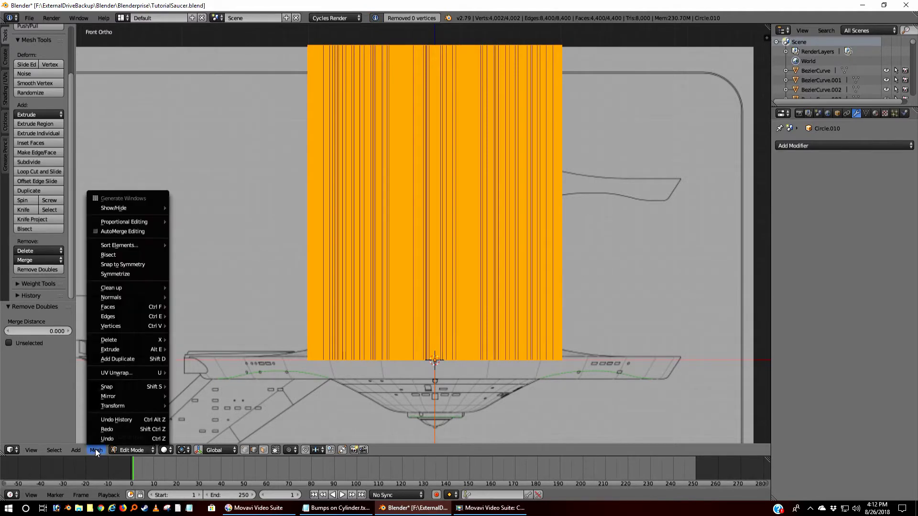
{"action": "mouse_move", "coordinate": [139, 294]}
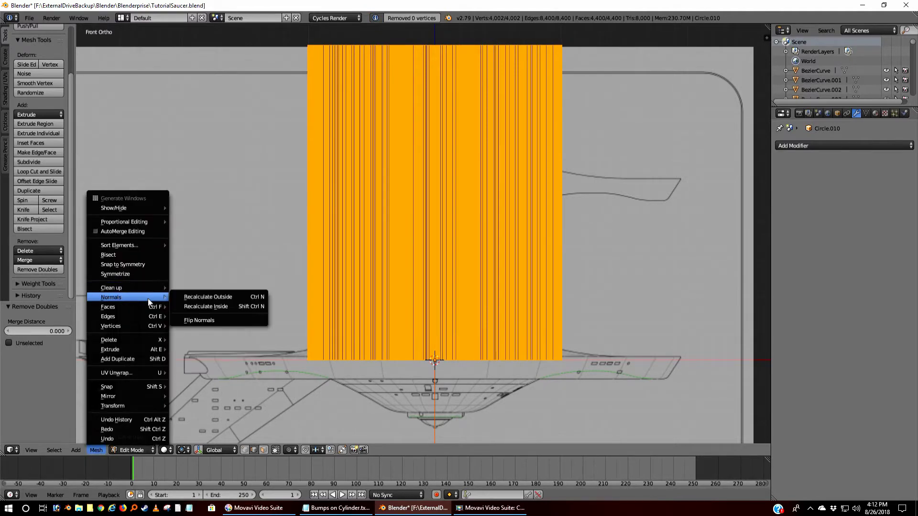
{"action": "left_click", "coordinate": [237, 297]}
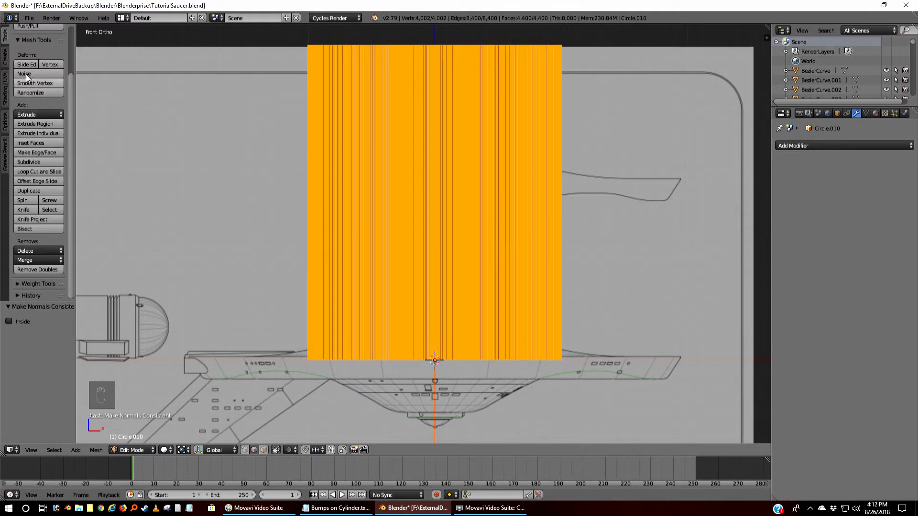
Leave mesh editing and apply smooth shading to the bump-edged cylinder
{"action": "key", "text": "Tab"}
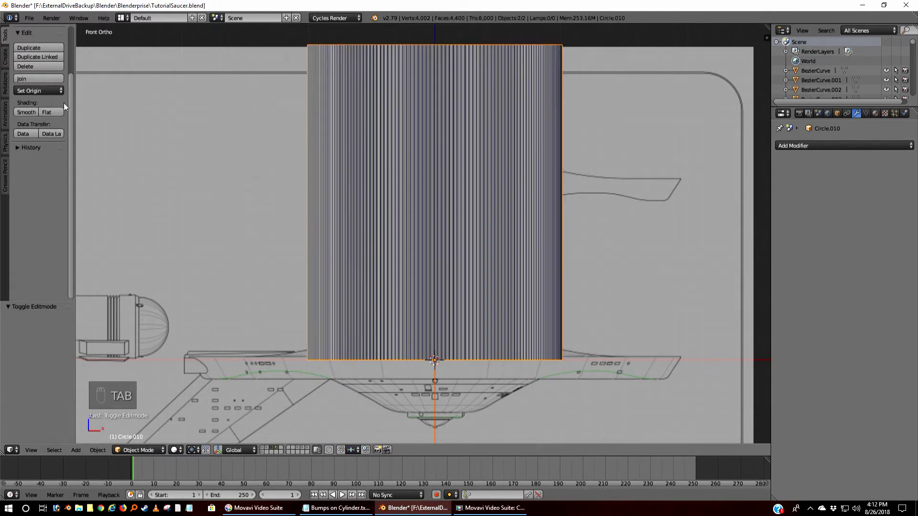
{"action": "left_click", "coordinate": [24, 113]}
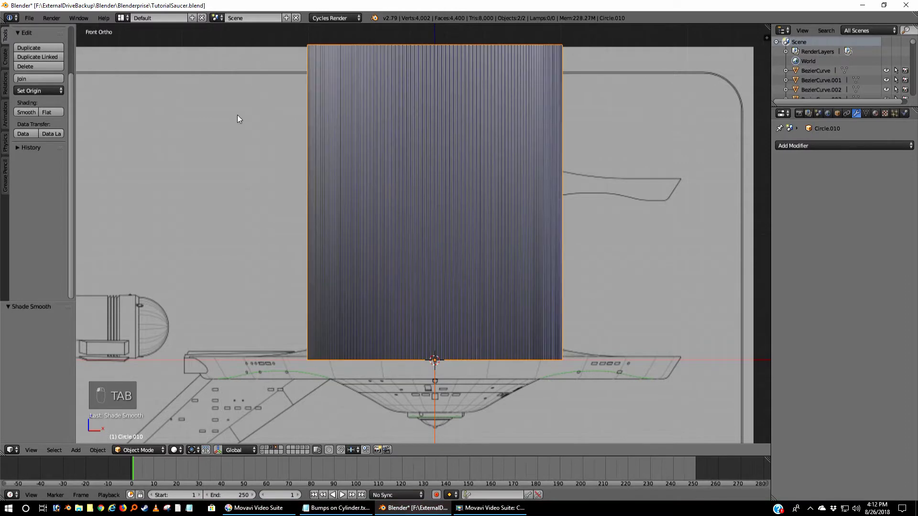
{"action": "middle_click_drag", "start_coordinate": [498, 159], "coordinate": [446, 190]}
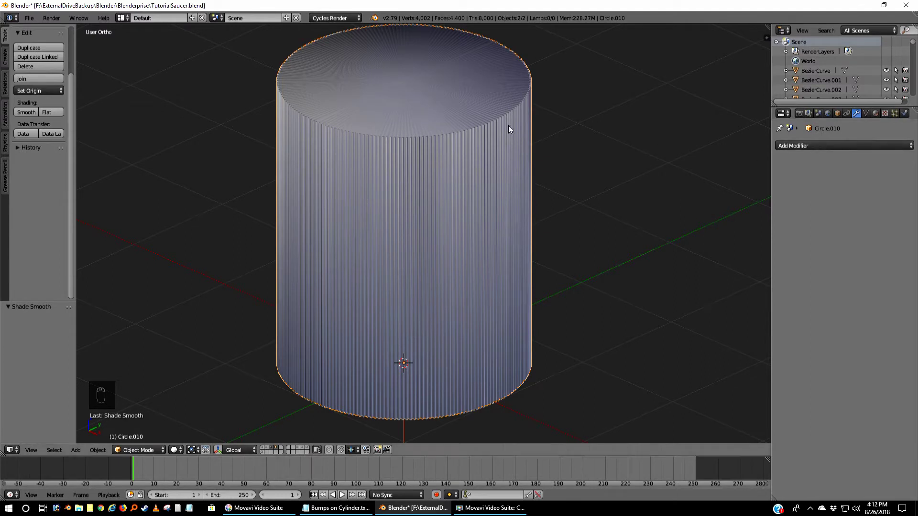
Add an Edge Split modifier to the cylinder and try a split angle of 90°
{"action": "left_click", "coordinate": [813, 144]}
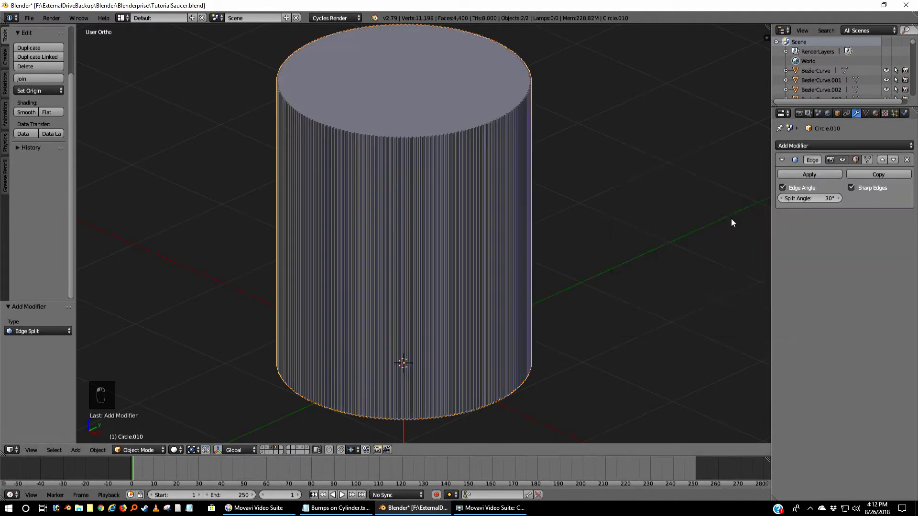
{"action": "left_click", "coordinate": [732, 220]}
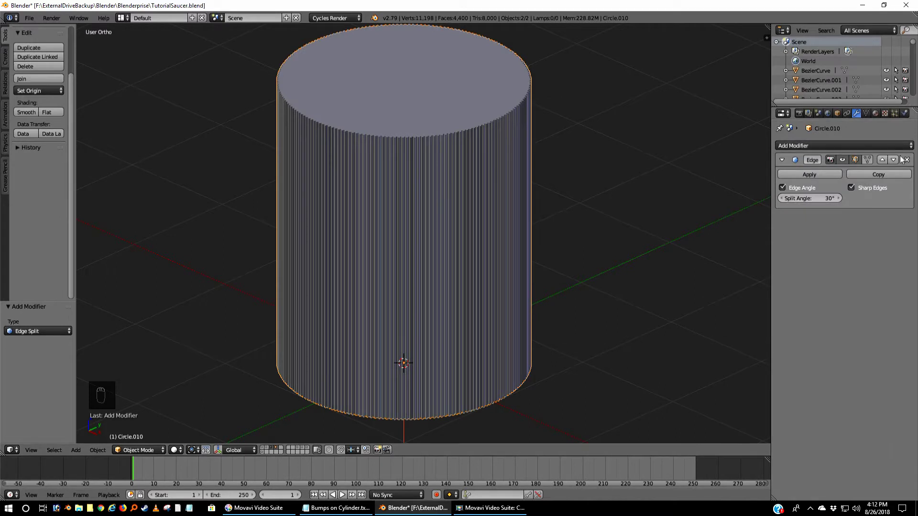
{"action": "left_click", "coordinate": [820, 199]}
{"action": "type", "text": "90"}
{"action": "key", "text": "Return"}
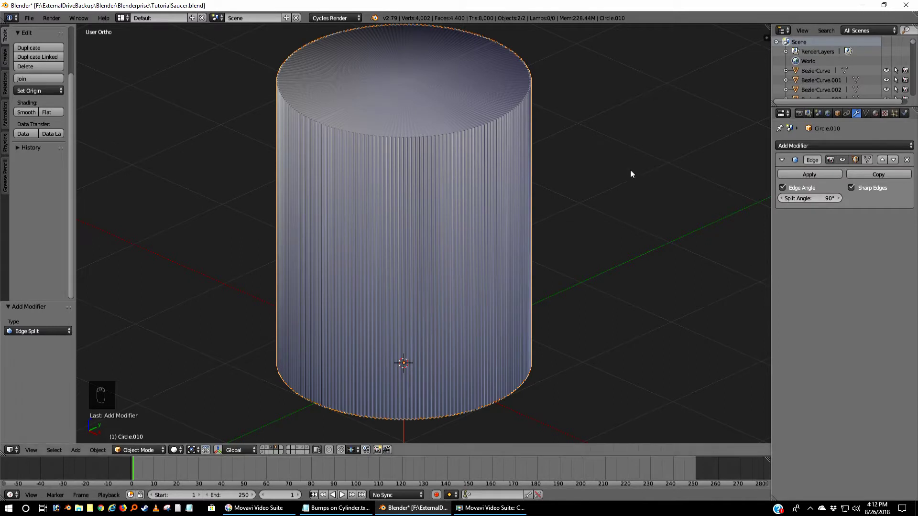
Set the Edge Split angle to 60° and apply the modifier to the cylinder
{"action": "left_click", "coordinate": [824, 198]}
{"action": "type", "text": "60"}
{"action": "key", "text": "Return"}
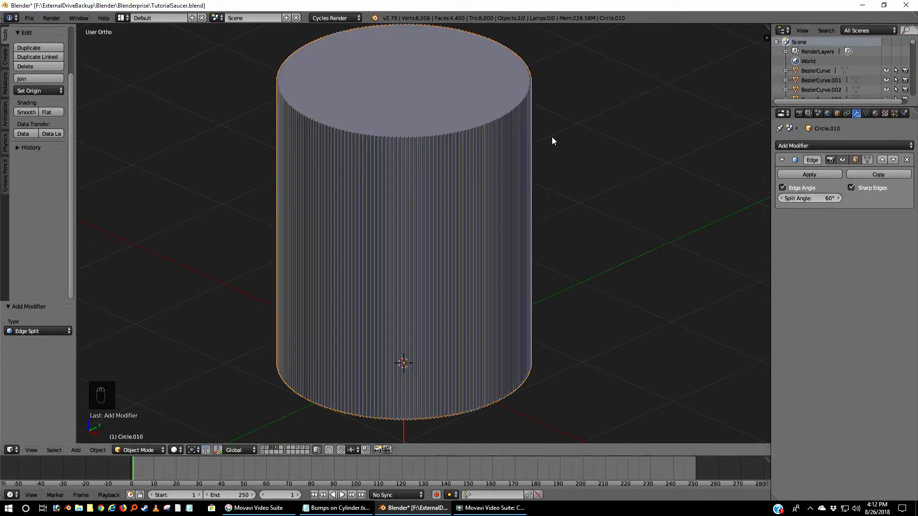
{"action": "middle_click_drag", "start_coordinate": [551, 136], "coordinate": [523, 135]}
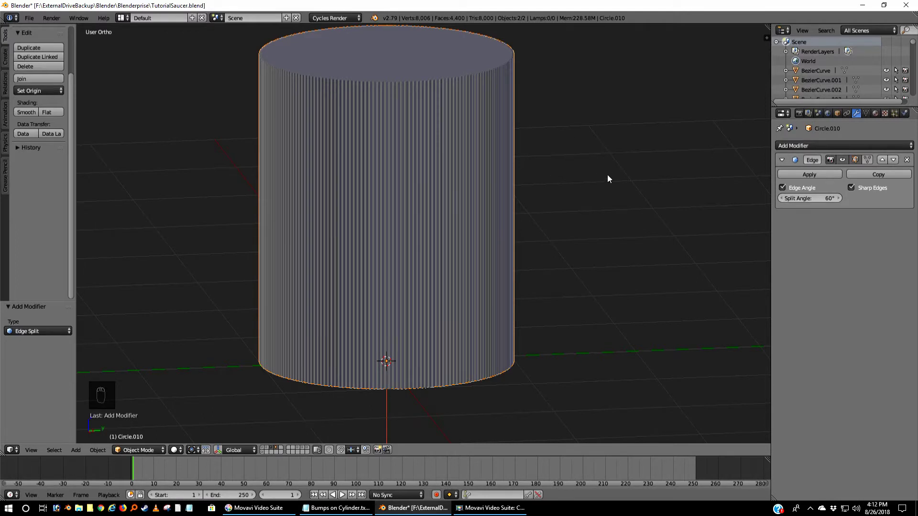
{"action": "key", "text": "Tab"}
{"action": "key", "text": "Tab"}
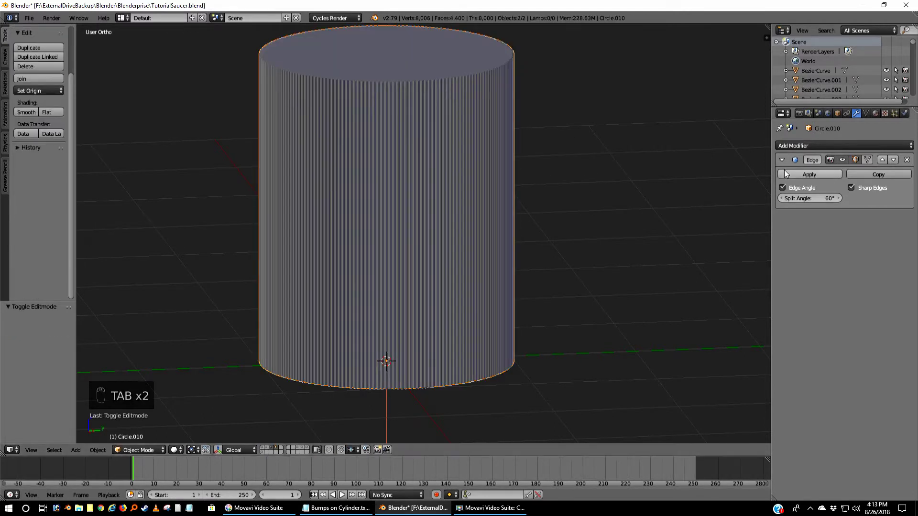
{"action": "left_click", "coordinate": [803, 174]}
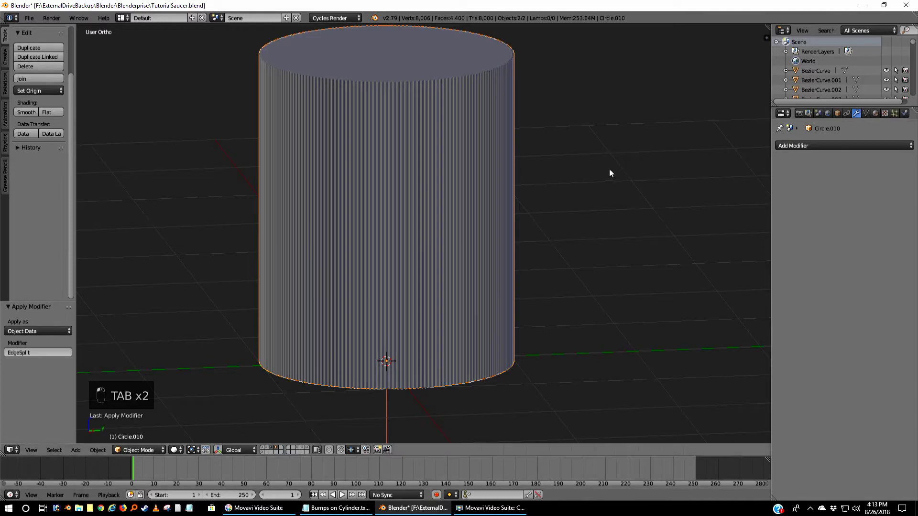
In front view, rotate the cylinder 90° so that it lies horizontally
{"action": "key", "text": "KP_1"}
{"action": "type", "text": "r"}
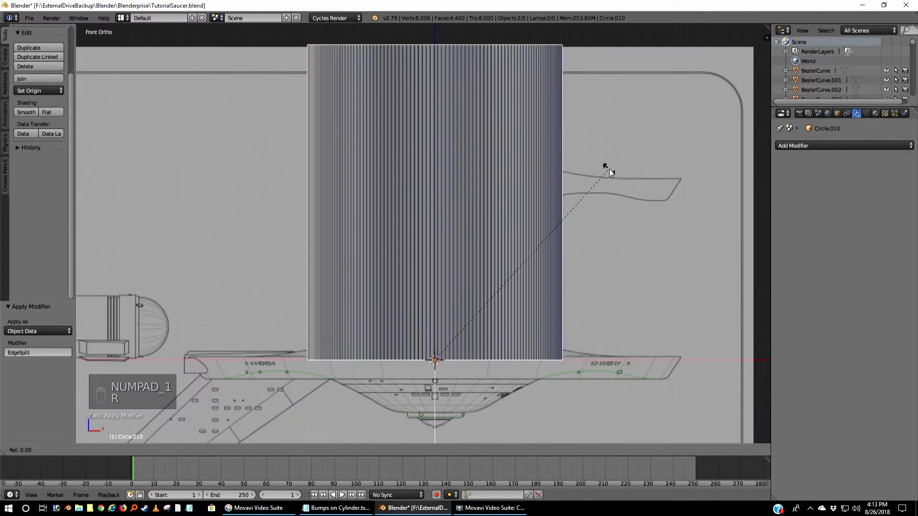
{"action": "type", "text": "90"}
{"action": "key", "text": "Return"}
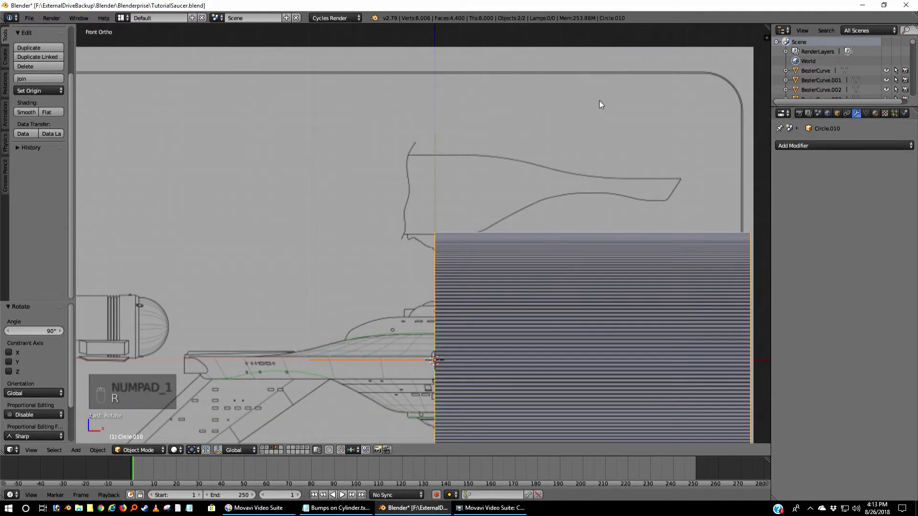
{"action": "scroll", "coordinate": [552, 181], "scroll_direction": "down", "scroll_amount": 5}
{"action": "scroll", "coordinate": [550, 194], "scroll_direction": "up", "scroll_amount": 4}
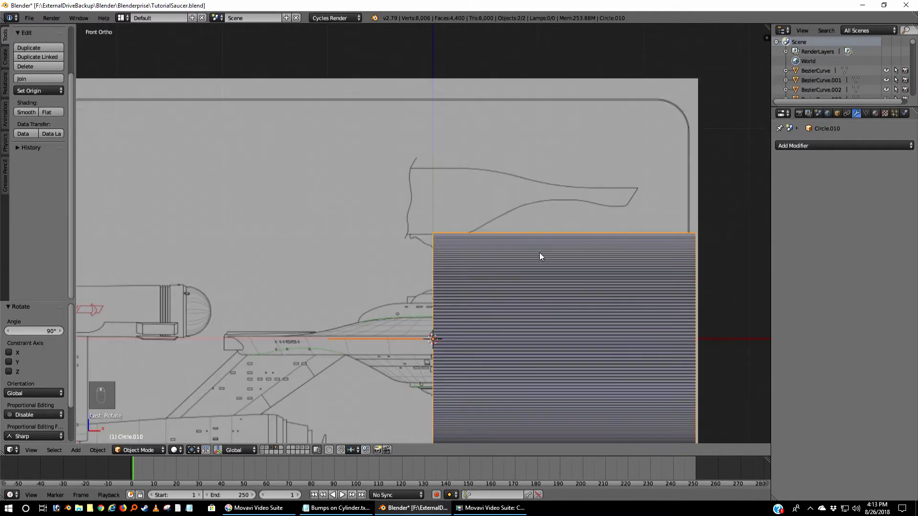
{"action": "middle_click_drag", "start_coordinate": [539, 252], "coordinate": [474, 165], "text": "shift"}
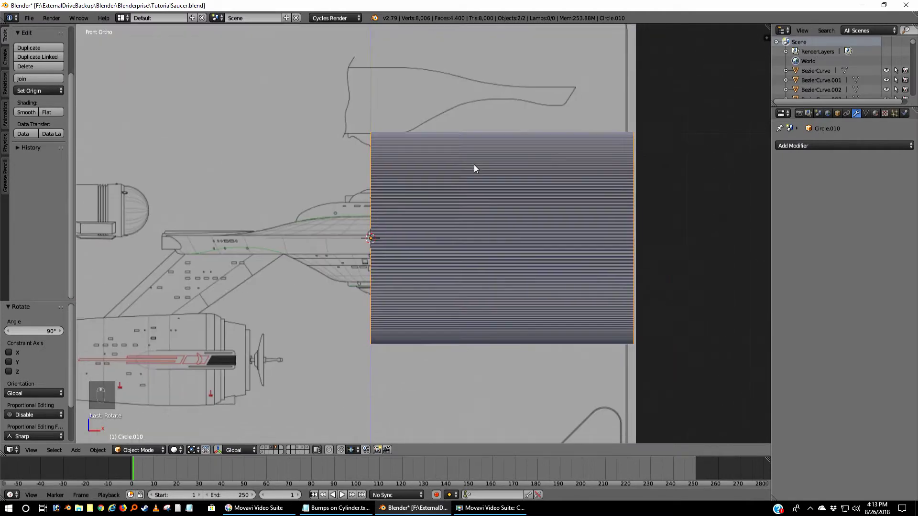
Also show the layer with the cameras and lamps, and make Camera.006 the active camera view
{"action": "left_click", "coordinate": [261, 452], "text": "shift"}
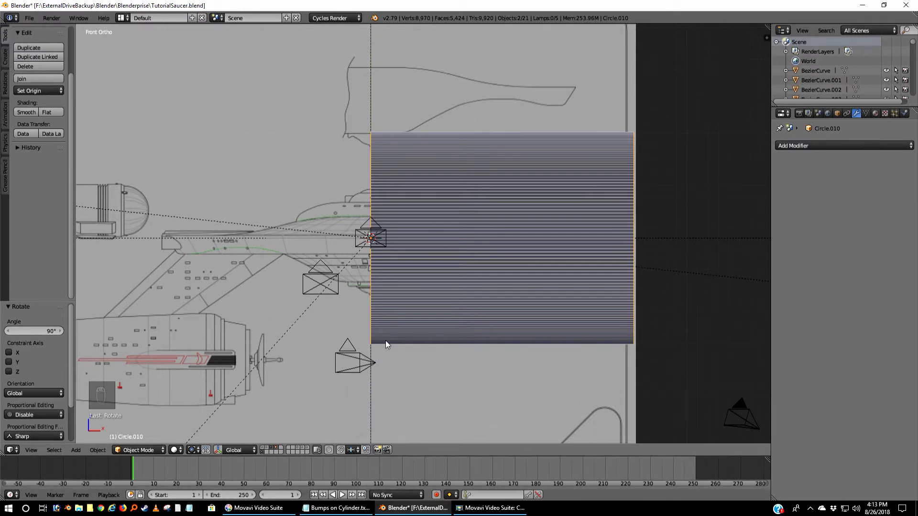
{"action": "scroll", "coordinate": [386, 340], "scroll_direction": "down", "scroll_amount": 4}
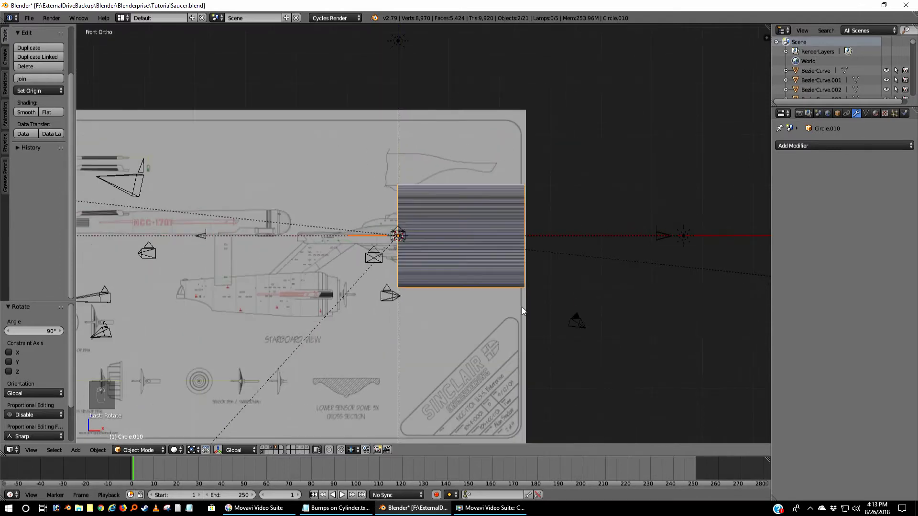
{"action": "right_click", "coordinate": [577, 325]}
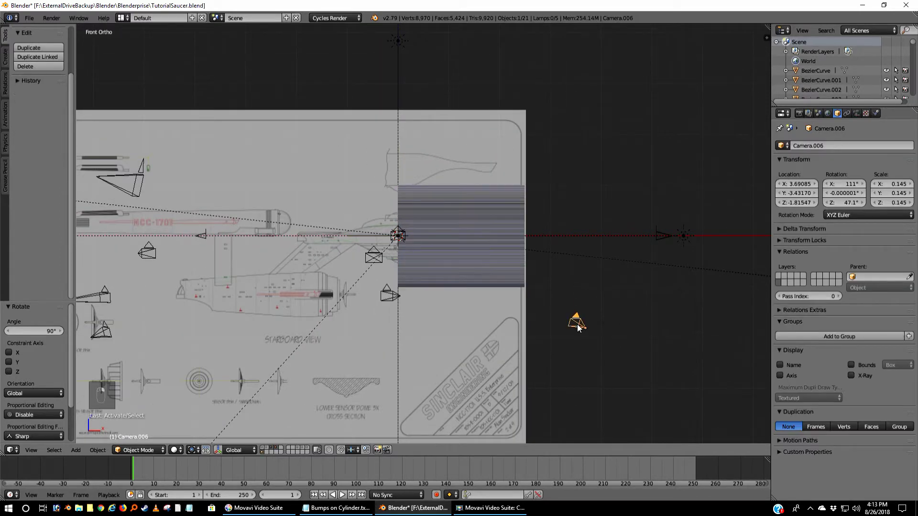
{"action": "key", "text": "ctrl+KP_0"}
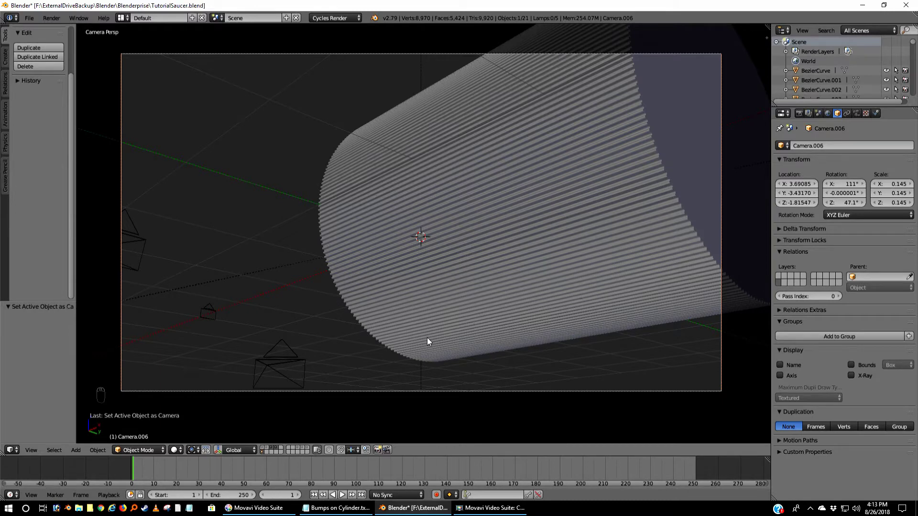
Move Camera.006 about 1.41 units along the X axis to bring the whole cylinder into frame
{"action": "key", "text": "g"}
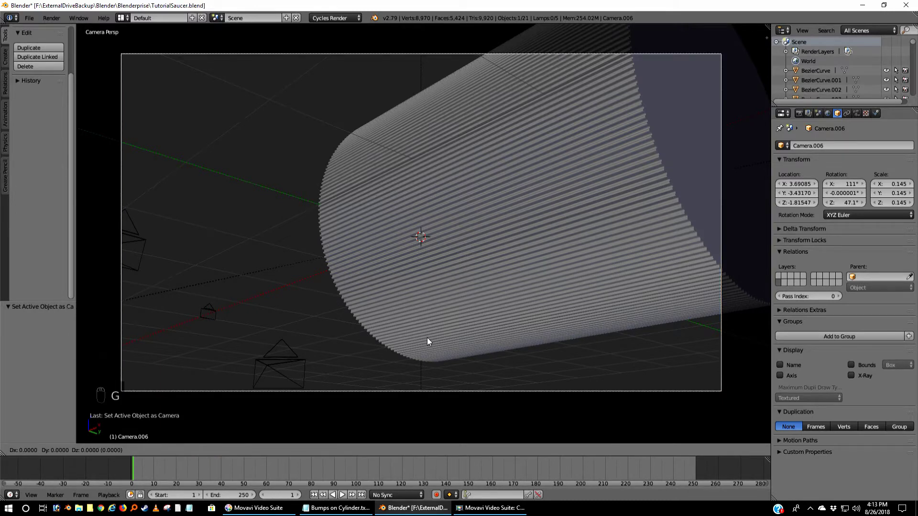
{"action": "key", "text": "x"}
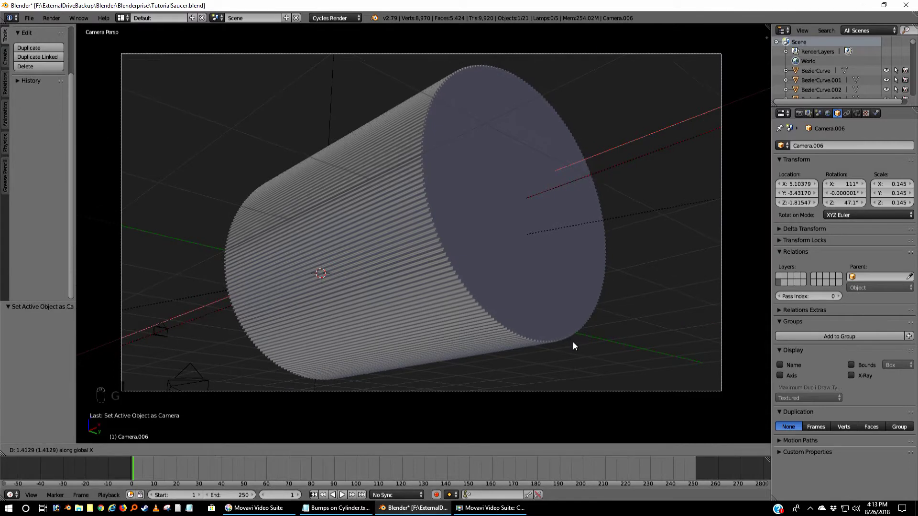
{"action": "left_click", "coordinate": [573, 342]}
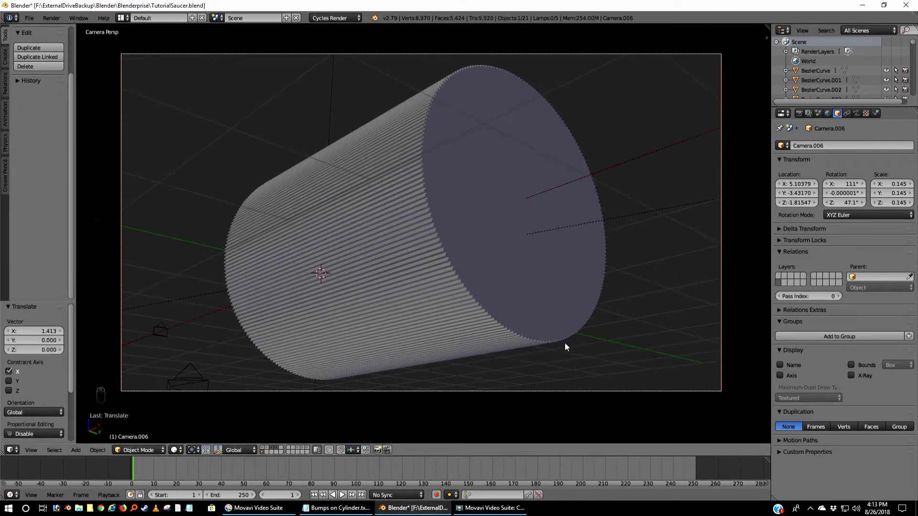
Render the cylinder from Camera.006 to examine its bumps, and return to the camera view
{"action": "key", "text": "F12"}
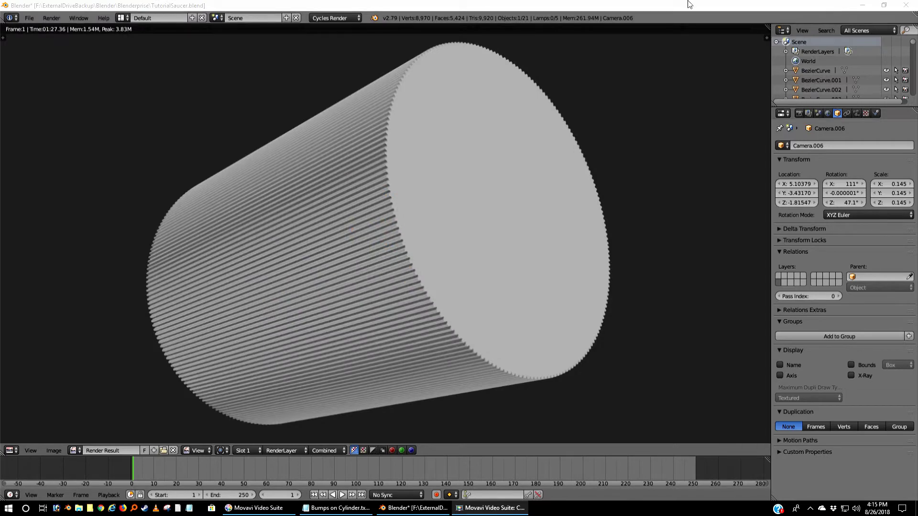
{"action": "left_click", "coordinate": [617, 6]}
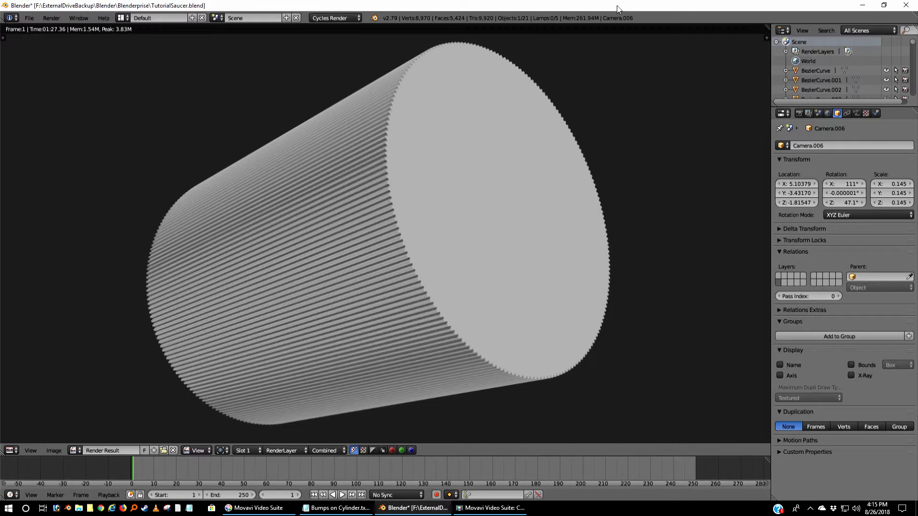
{"action": "key", "text": "F12"}
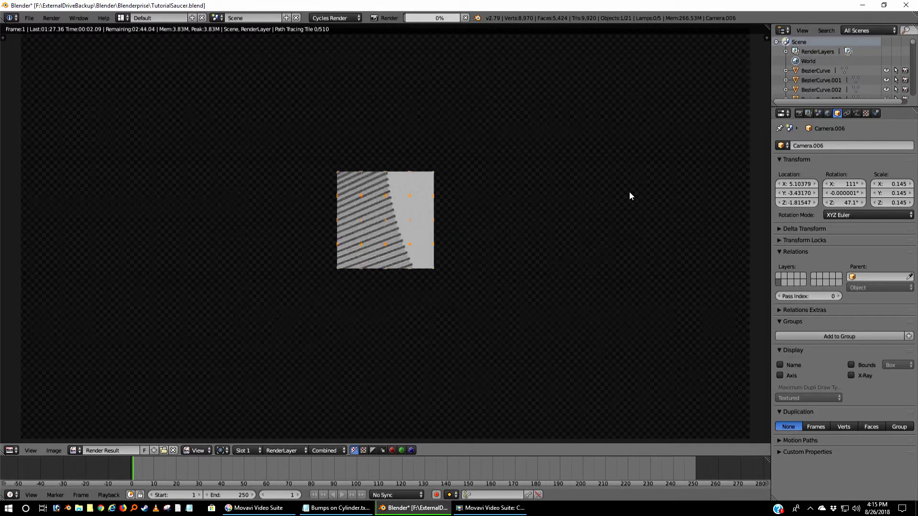
{"action": "key", "text": "Escape"}
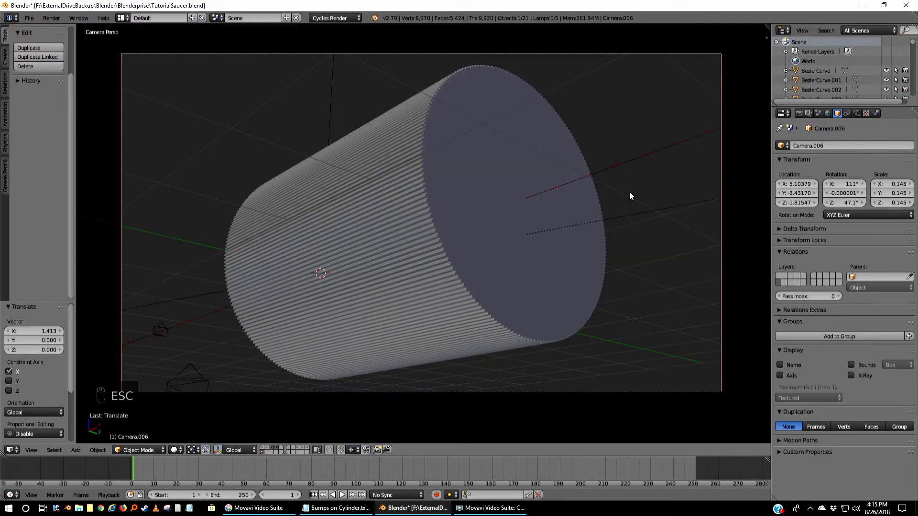
Show only the cylinder's layer in front view and assign the existing DarkHullGray material to the cylinder
{"action": "left_click", "coordinate": [262, 452]}
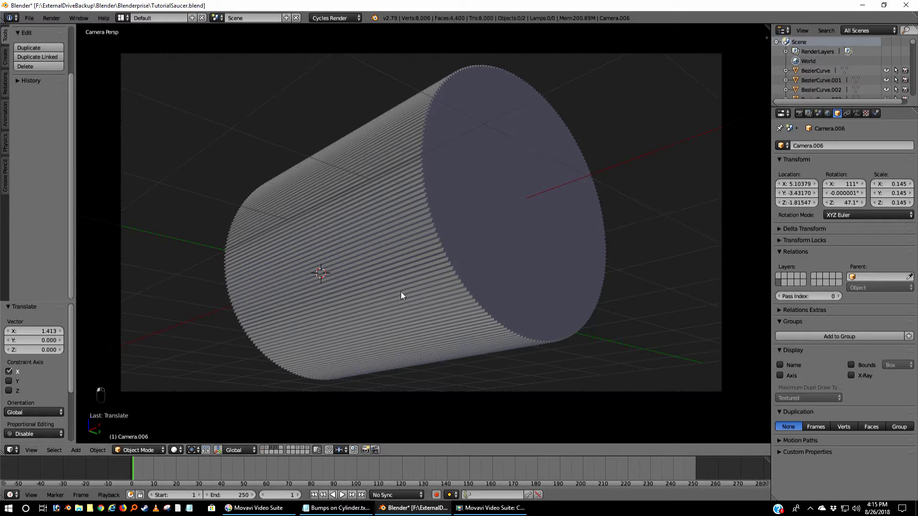
{"action": "key", "text": "KP_1"}
{"action": "scroll", "coordinate": [401, 292], "scroll_direction": "up", "scroll_amount": 3}
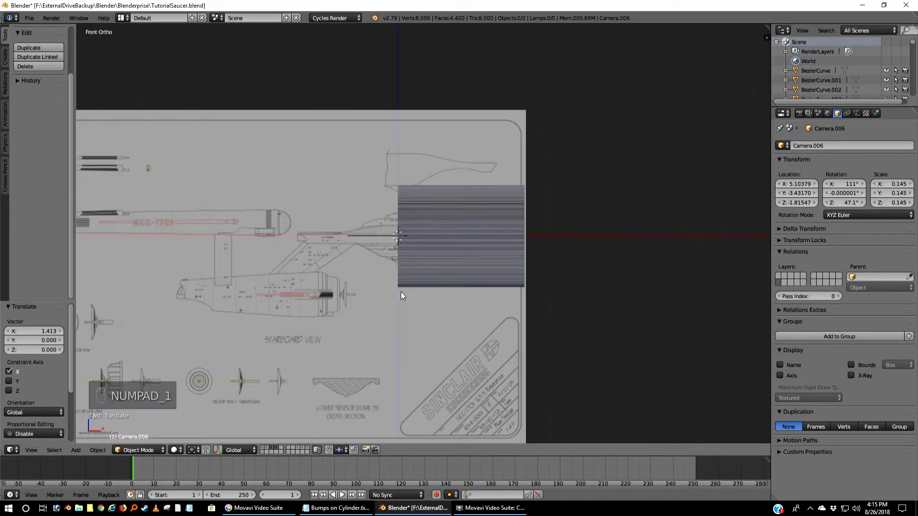
{"action": "right_click", "coordinate": [492, 219]}
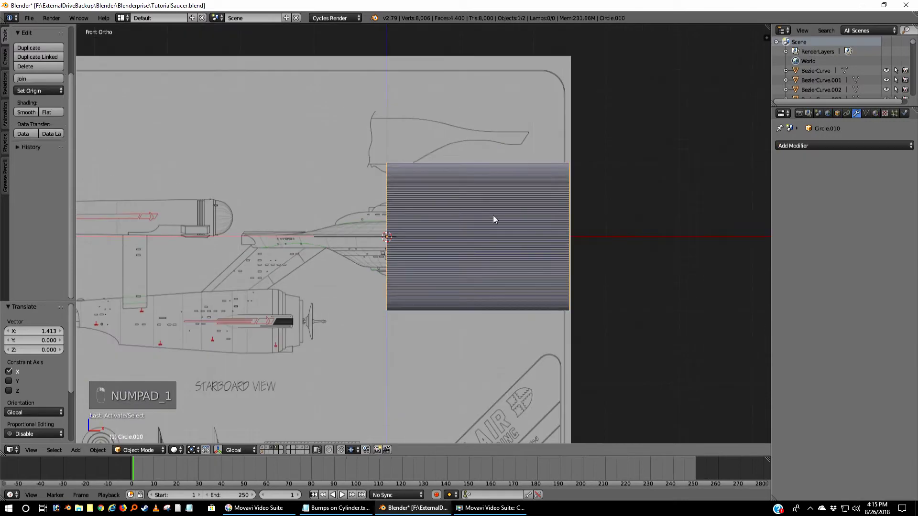
{"action": "left_click", "coordinate": [875, 114]}
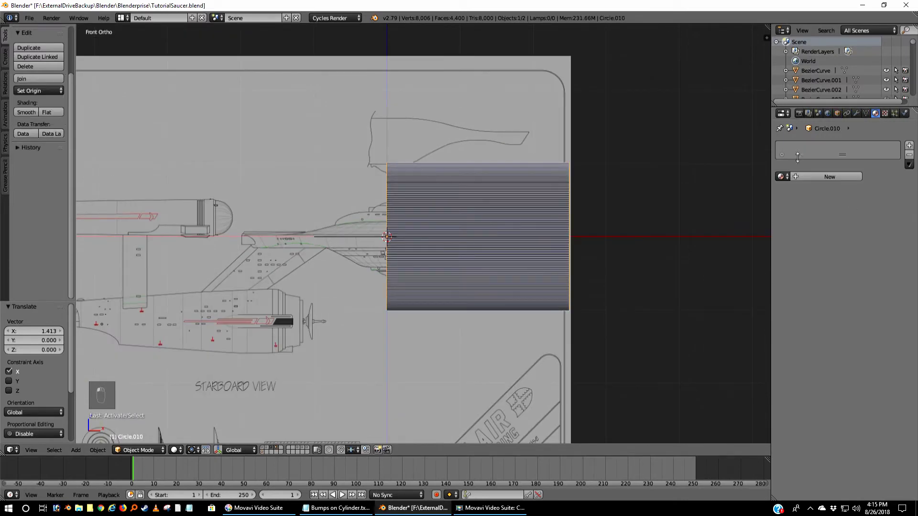
{"action": "left_click", "coordinate": [781, 176]}
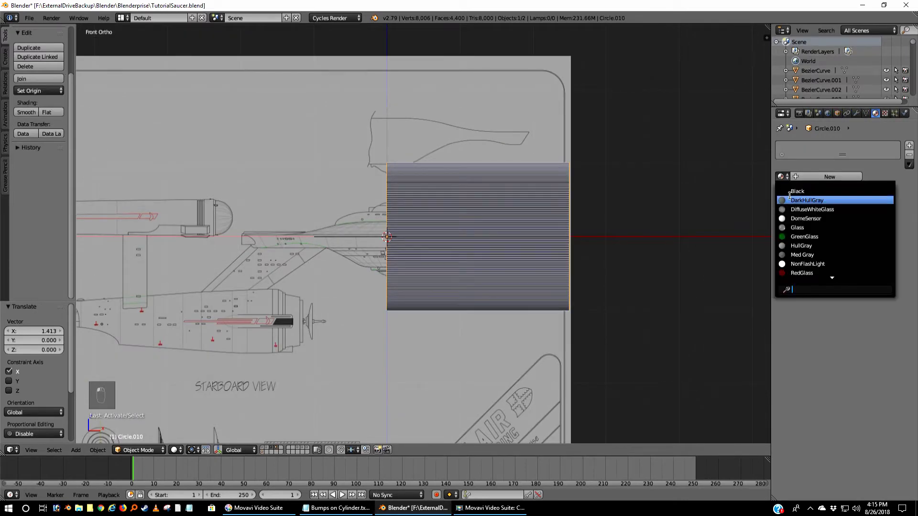
{"action": "left_click", "coordinate": [790, 197]}
Move the cylinder about -8.12 units along the X axis to the rear end of the blueprint's nacelle
{"action": "scroll", "coordinate": [527, 224], "scroll_direction": "down", "scroll_amount": 2}
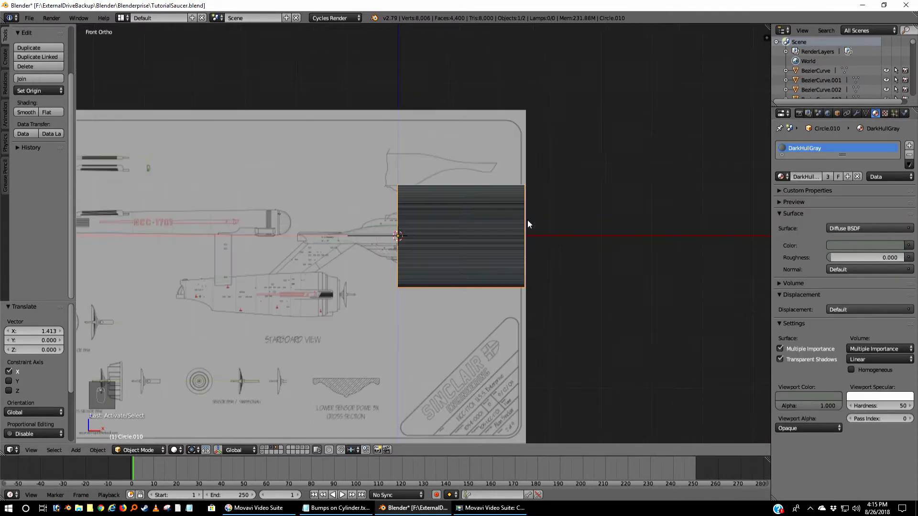
{"action": "middle_click_drag", "start_coordinate": [528, 224], "coordinate": [650, 234], "text": "shift"}
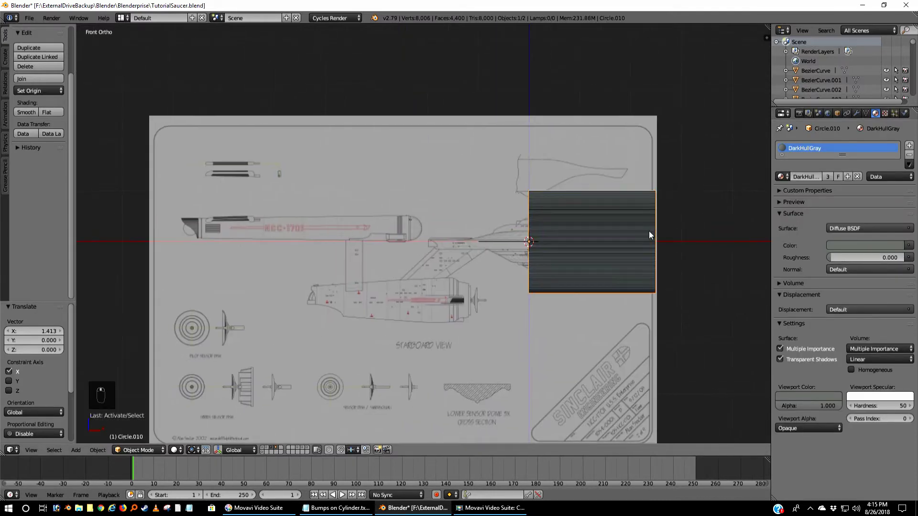
{"action": "key", "text": "g"}
{"action": "key", "text": "x"}
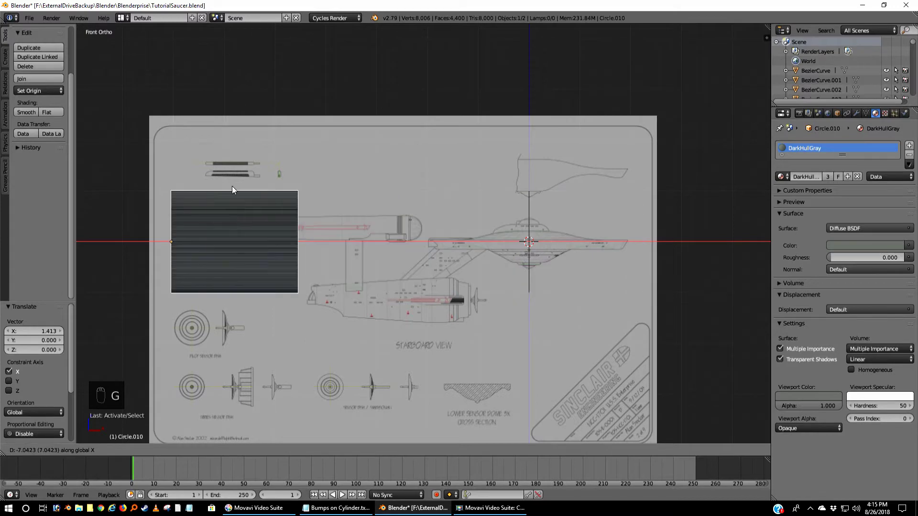
{"action": "left_click", "coordinate": [231, 189]}
Display the cylinder in wireframe near the nacelle's rear and set its origin to its geometry
{"action": "key", "text": "z"}
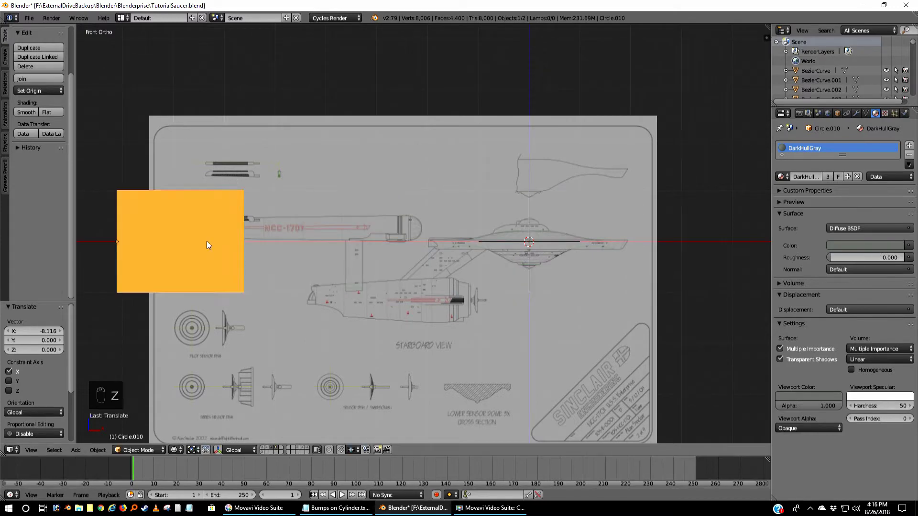
{"action": "scroll", "coordinate": [196, 248], "scroll_direction": "up", "scroll_amount": 5}
{"action": "middle_click_drag", "start_coordinate": [164, 277], "coordinate": [528, 240], "text": "shift"}
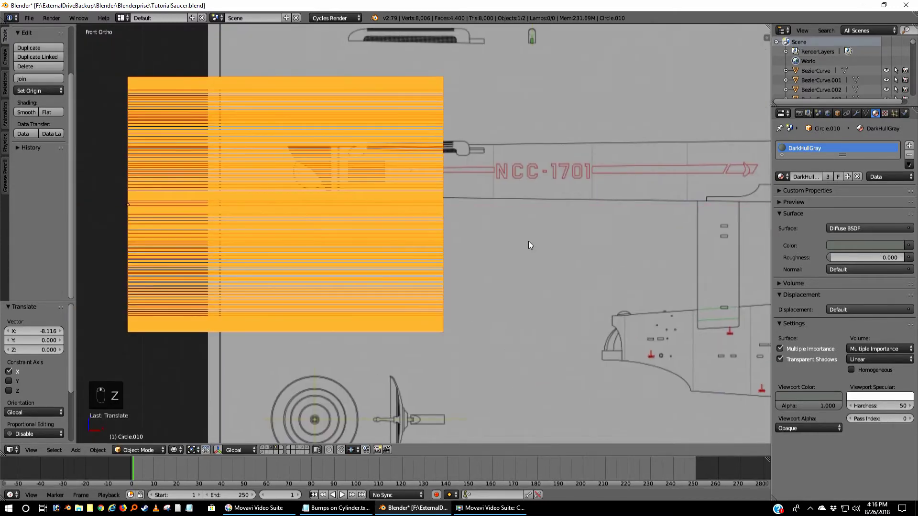
{"action": "scroll", "coordinate": [528, 242], "scroll_direction": "up", "scroll_amount": 3}
{"action": "middle_click_drag", "start_coordinate": [386, 219], "coordinate": [547, 301], "text": "shift"}
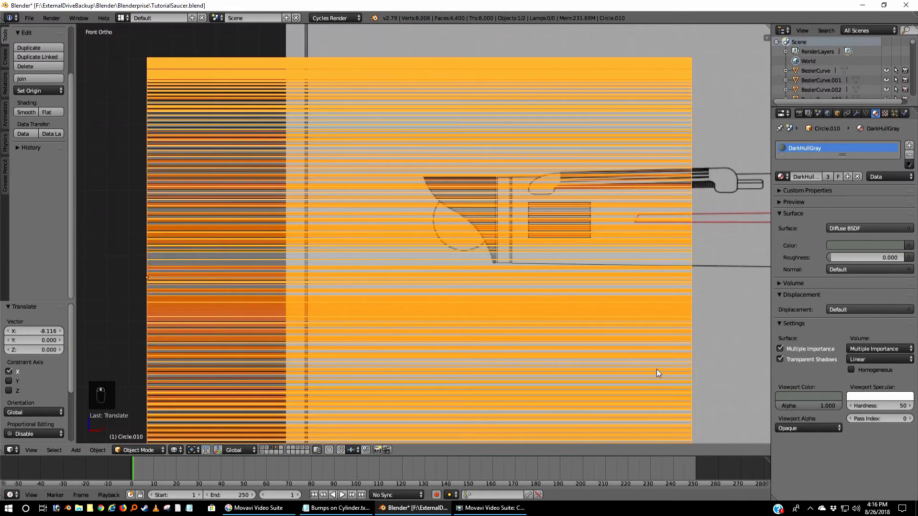
{"action": "key", "text": "s"}
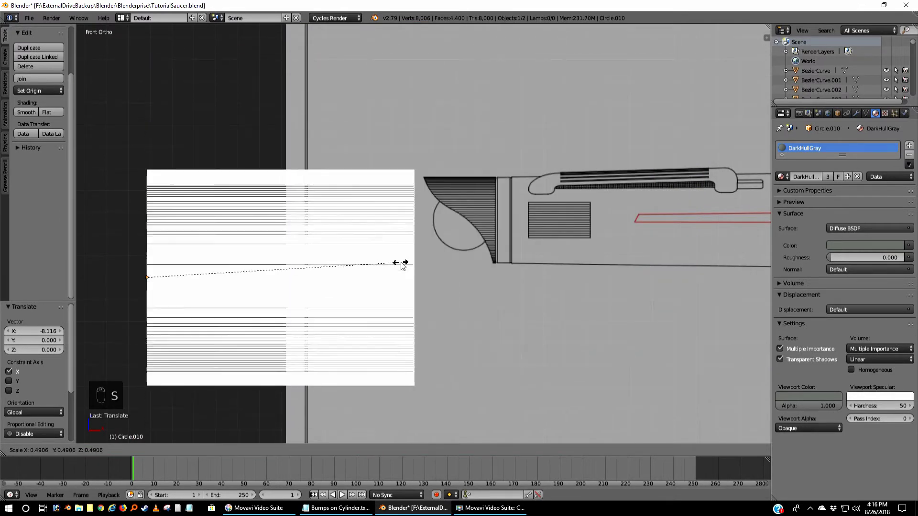
{"action": "right_click", "coordinate": [402, 272]}
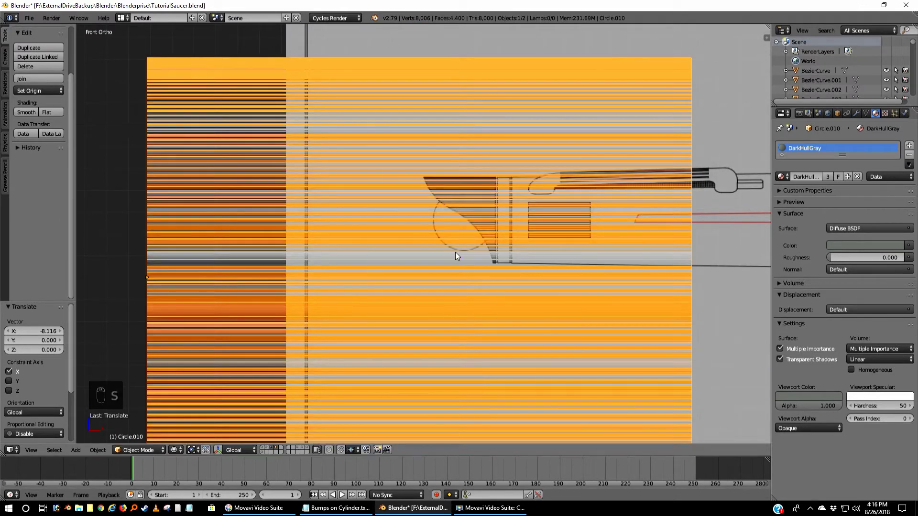
{"action": "key", "text": "ctrl+shift+alt+c"}
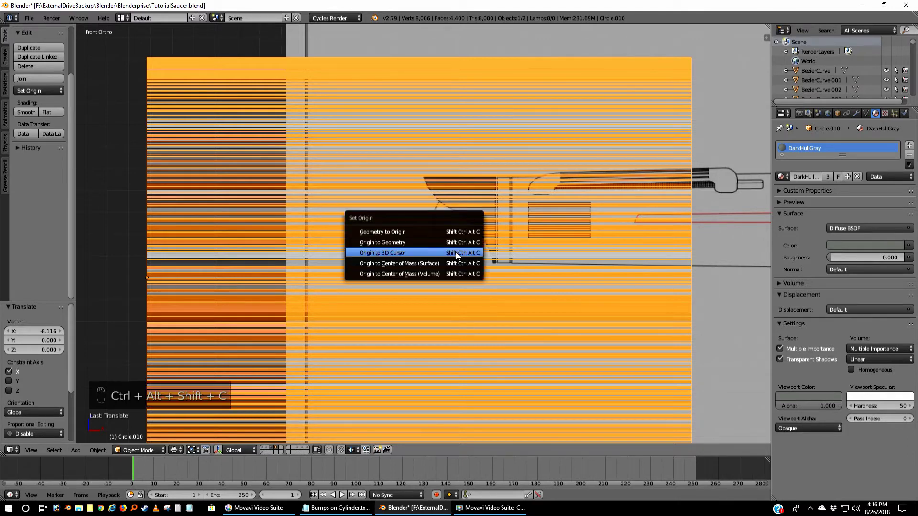
{"action": "left_click", "coordinate": [393, 241]}
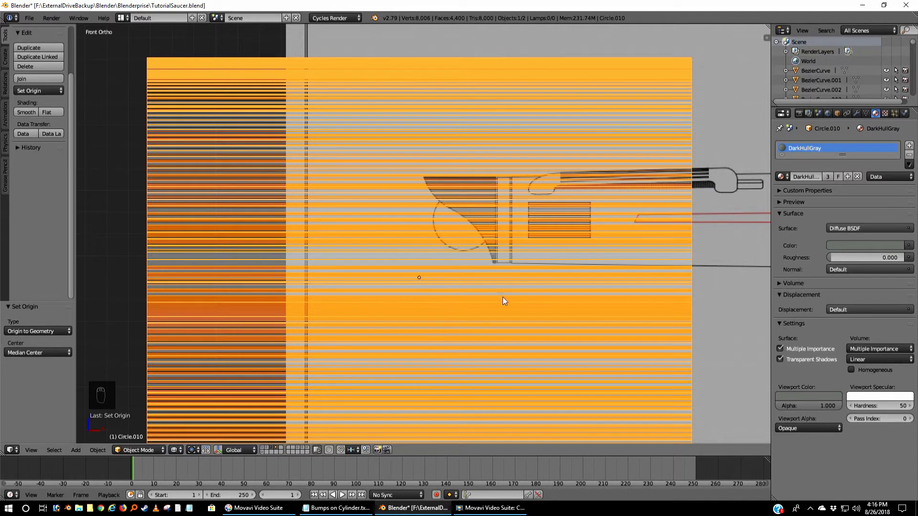
Move the cylinder about 0.269 along X and 0.293 along Z over the nacelle's rear, and scale it to about 0.214
{"action": "key", "text": "g"}
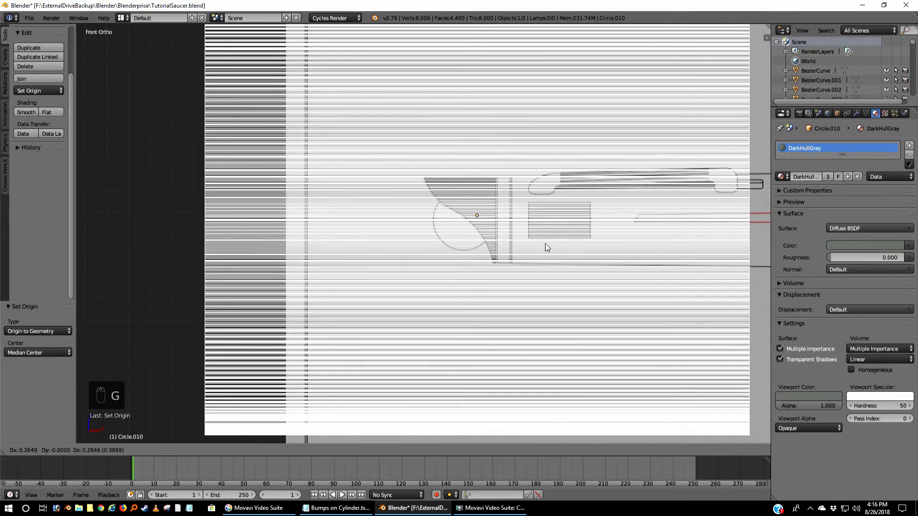
{"action": "left_click", "coordinate": [547, 244]}
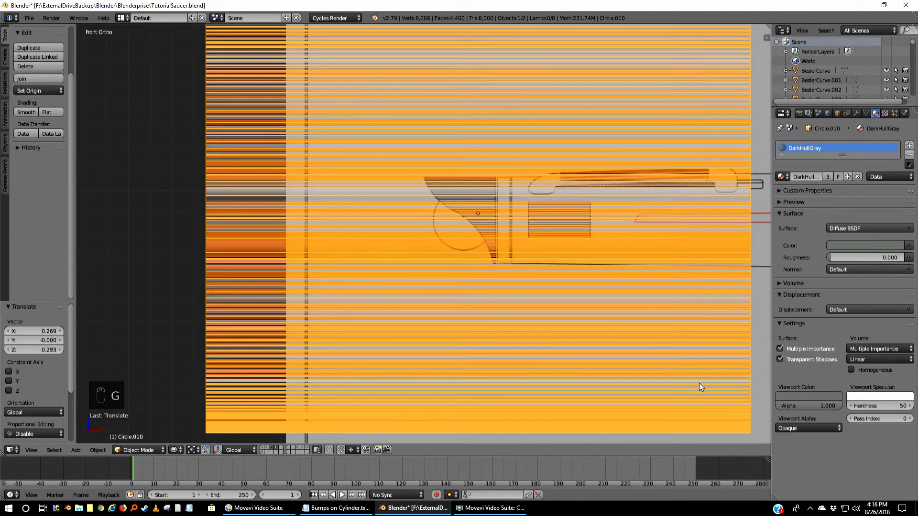
{"action": "key", "text": "s"}
{"action": "left_click", "coordinate": [525, 251]}
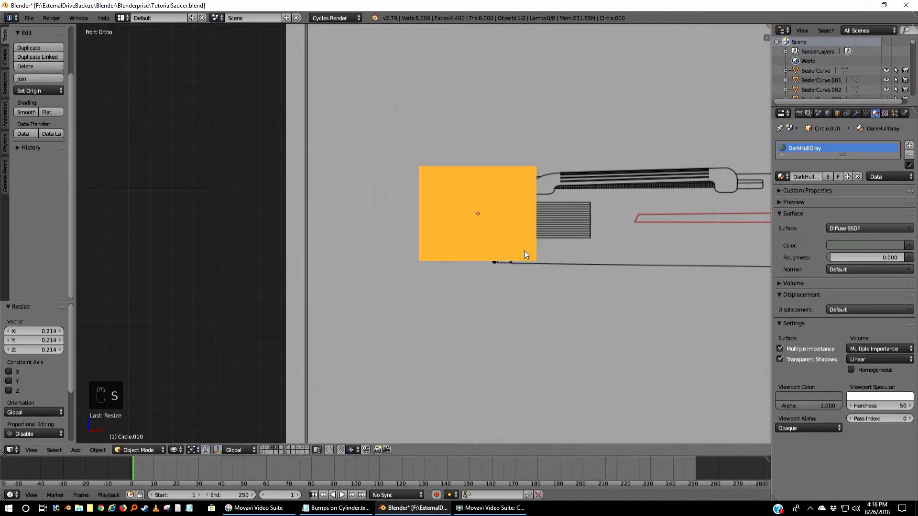
Center the cylinder on the nacelle's rear cap by moving it about -0.064 along X and -0.032 along Z, and scale it to about 0.932
{"action": "scroll", "coordinate": [538, 233], "scroll_direction": "up", "scroll_amount": 6}
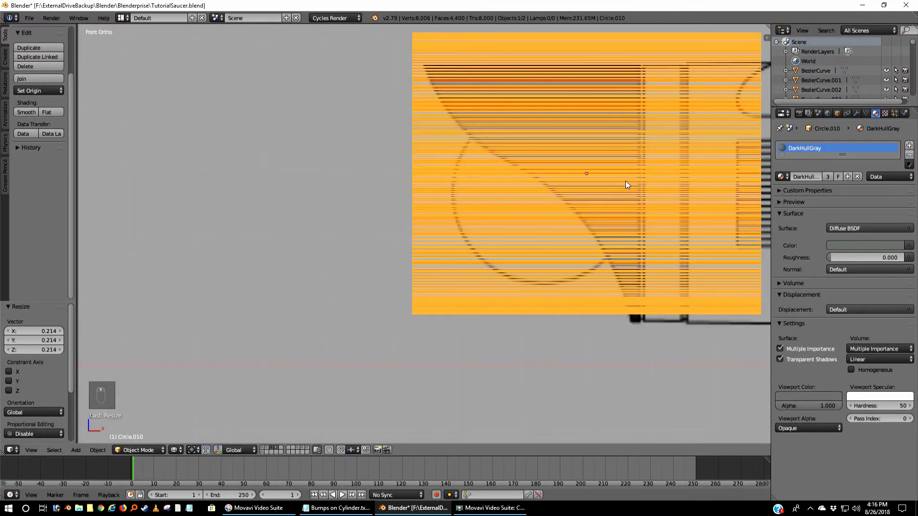
{"action": "middle_click_drag", "start_coordinate": [625, 181], "coordinate": [517, 227], "text": "shift"}
{"action": "key", "text": "g"}
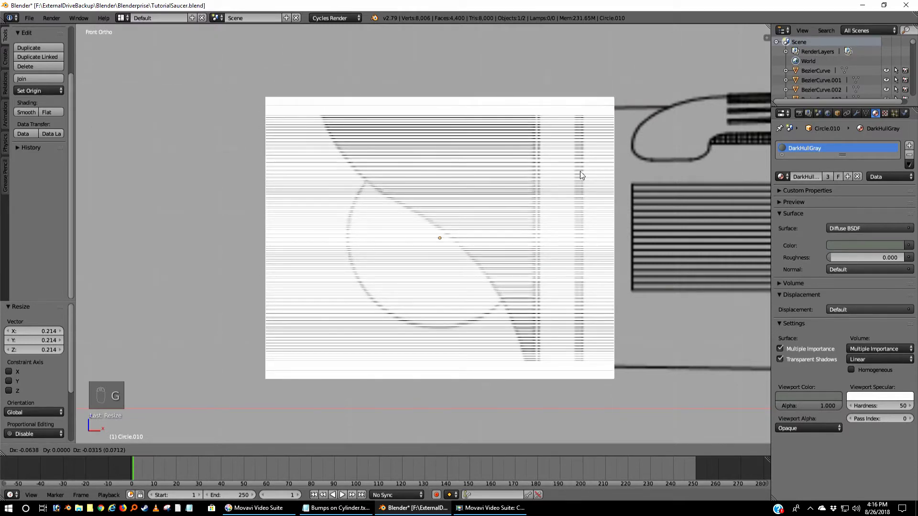
{"action": "left_click", "coordinate": [580, 171]}
{"action": "key", "text": "s"}
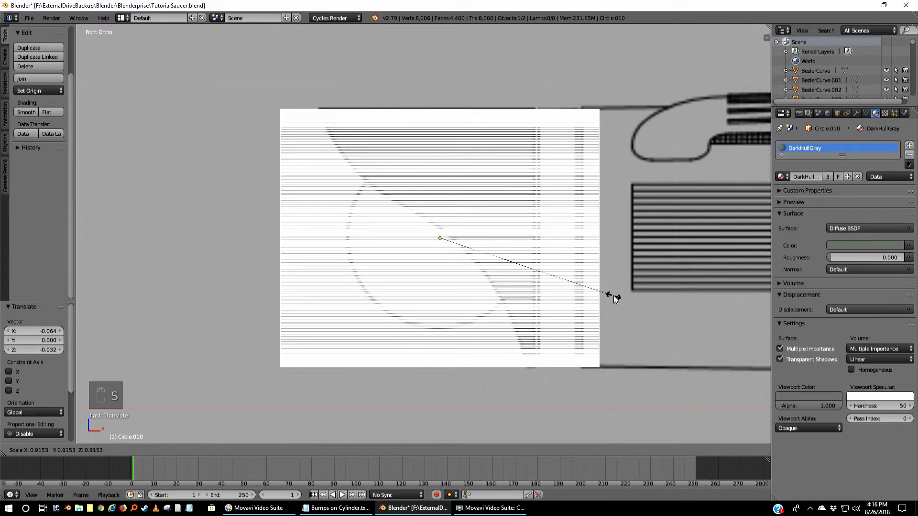
{"action": "left_click", "coordinate": [621, 304]}
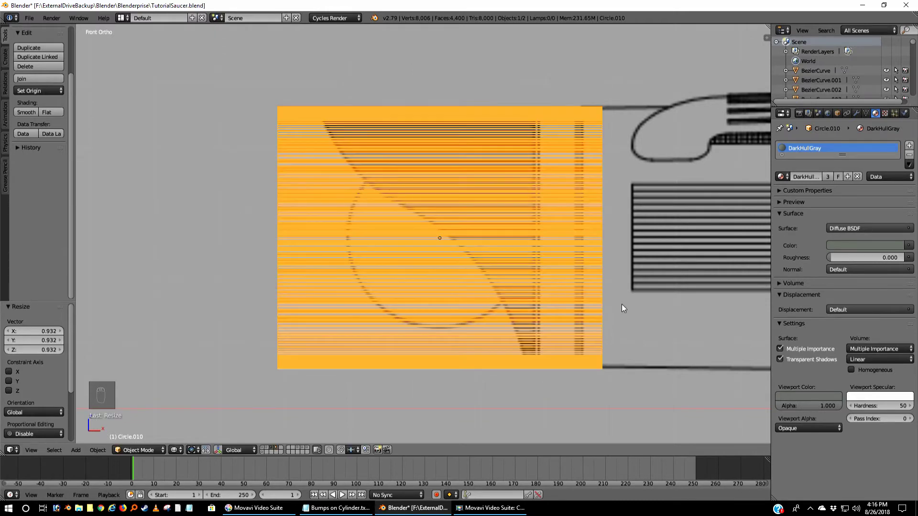
Move the cylinder about -0.111 along X behind the nacelle's end ring and scale it to about 0.992 to match the nacelle's height
{"action": "key", "text": "g"}
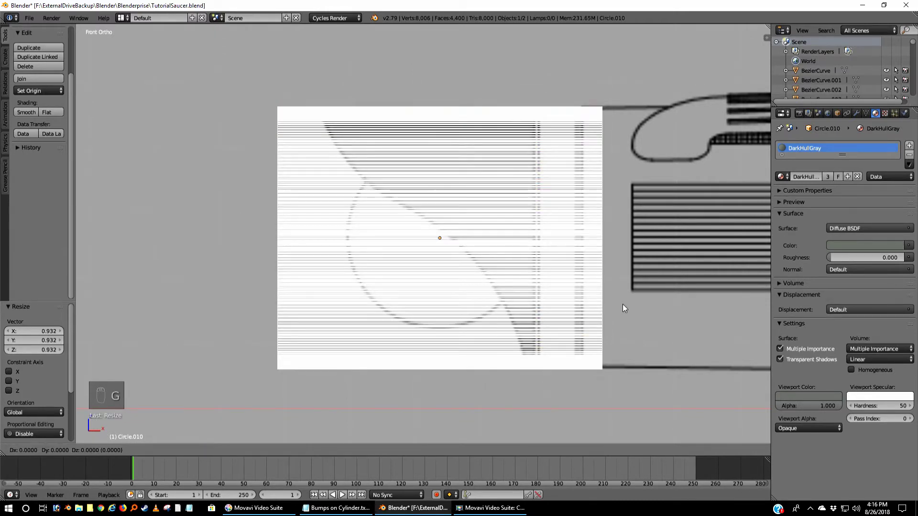
{"action": "key", "text": "x"}
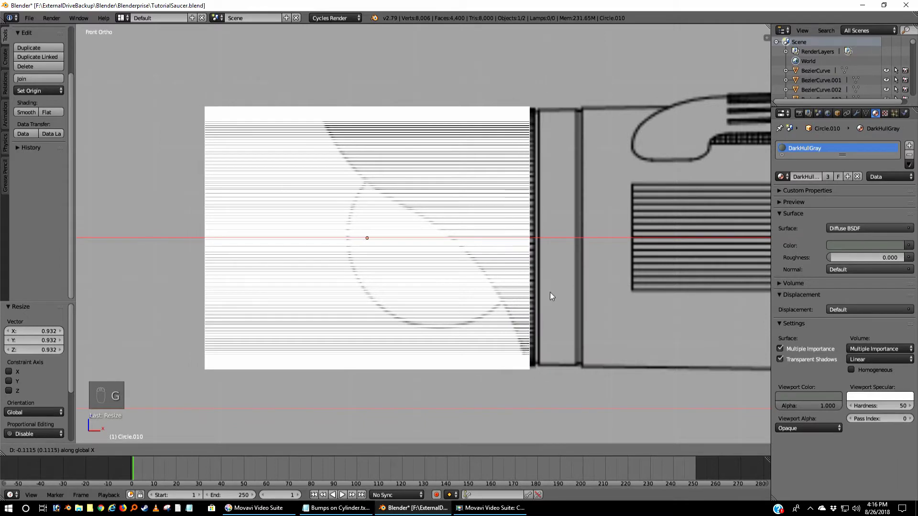
{"action": "left_click", "coordinate": [550, 292]}
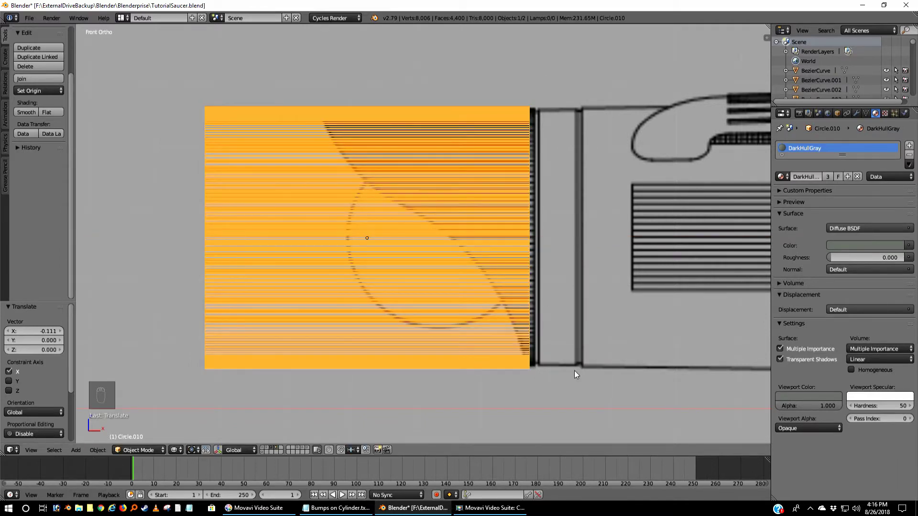
{"action": "key", "text": "s"}
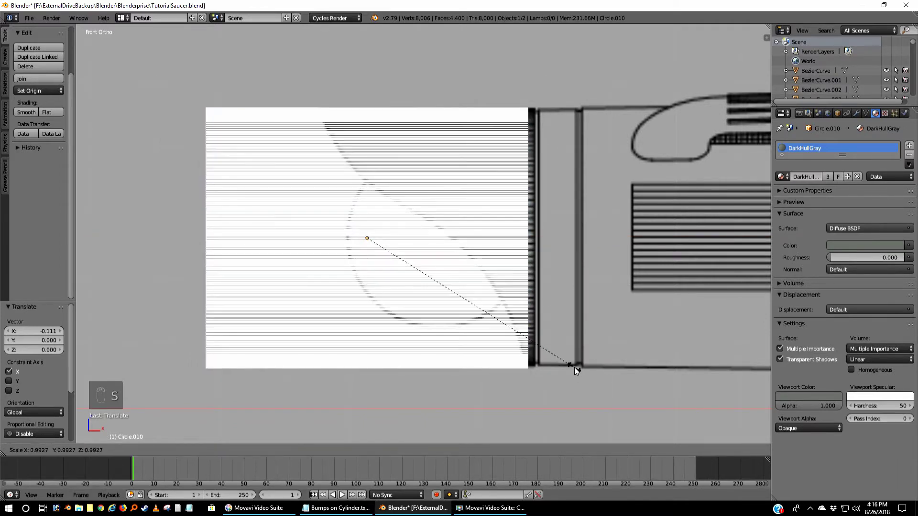
{"action": "left_click", "coordinate": [574, 366]}
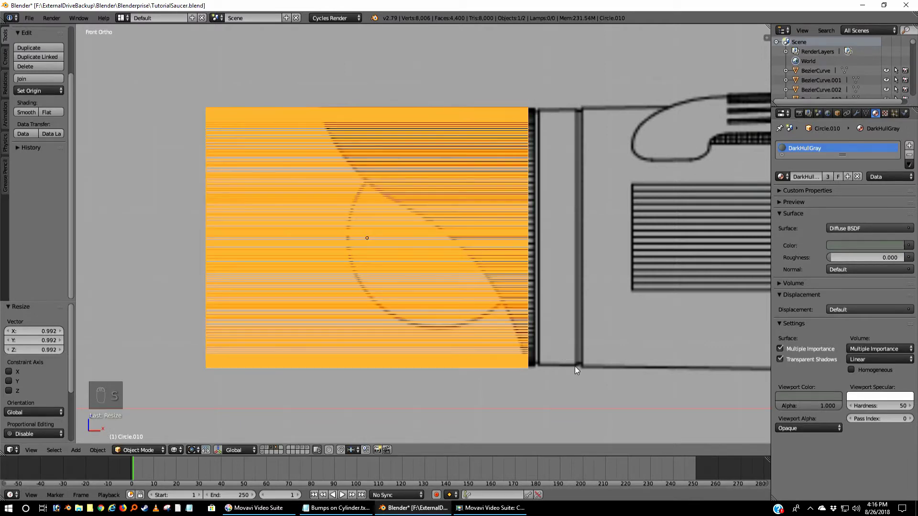
Nudge the cylinder about 0.011 along X until its front edge meets the nacelle's end ring
{"action": "key", "text": "g"}
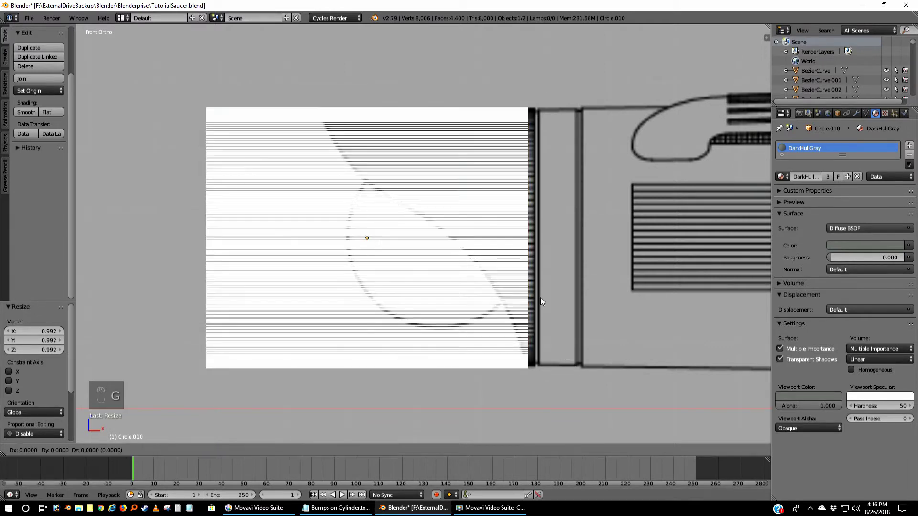
{"action": "key", "text": "x"}
{"action": "left_click", "coordinate": [547, 298]}
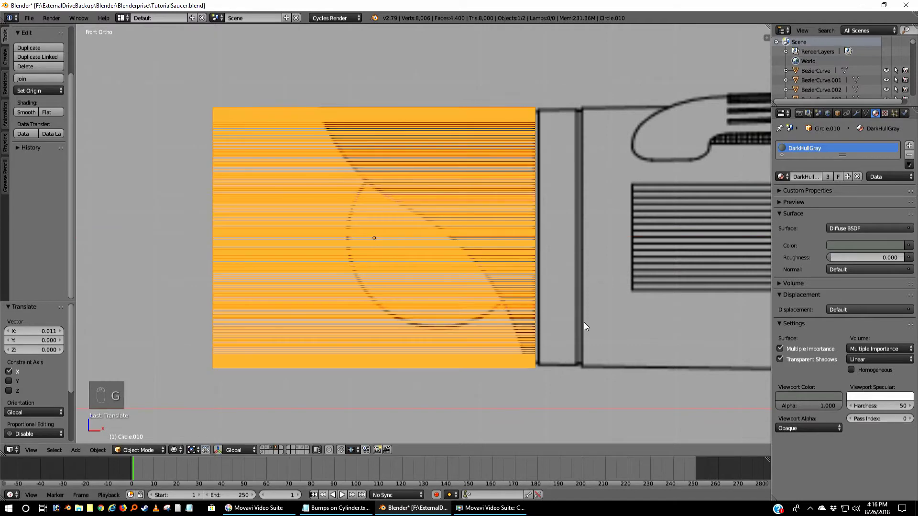
Show the nacelle's layer together with the cylinder's and switch to solid shading in an angled view of the joint
{"action": "scroll", "coordinate": [595, 326], "scroll_direction": "down", "scroll_amount": 5}
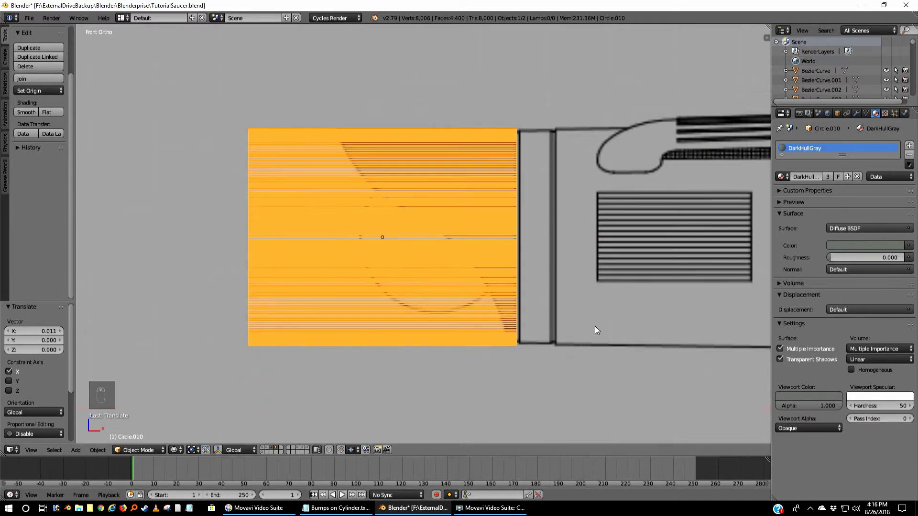
{"action": "scroll", "coordinate": [595, 331], "scroll_direction": "down", "scroll_amount": 1}
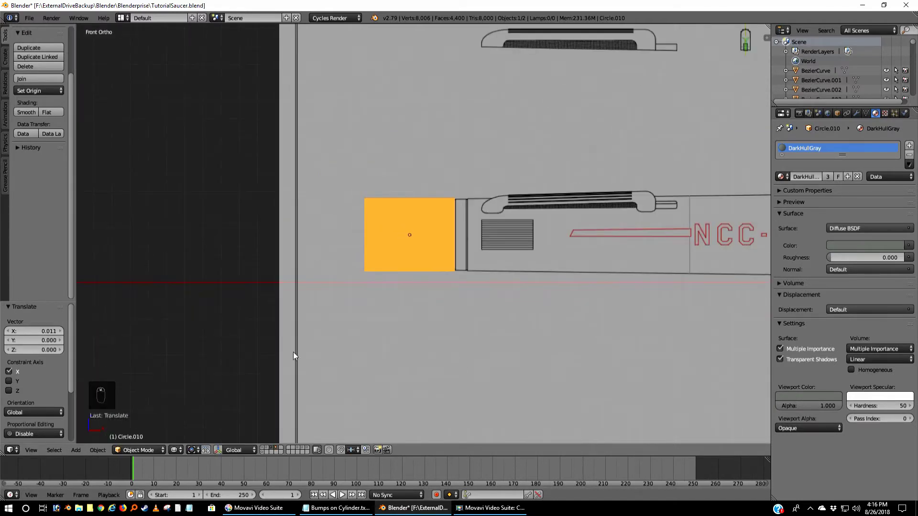
{"action": "left_click", "coordinate": [266, 450], "text": "shift"}
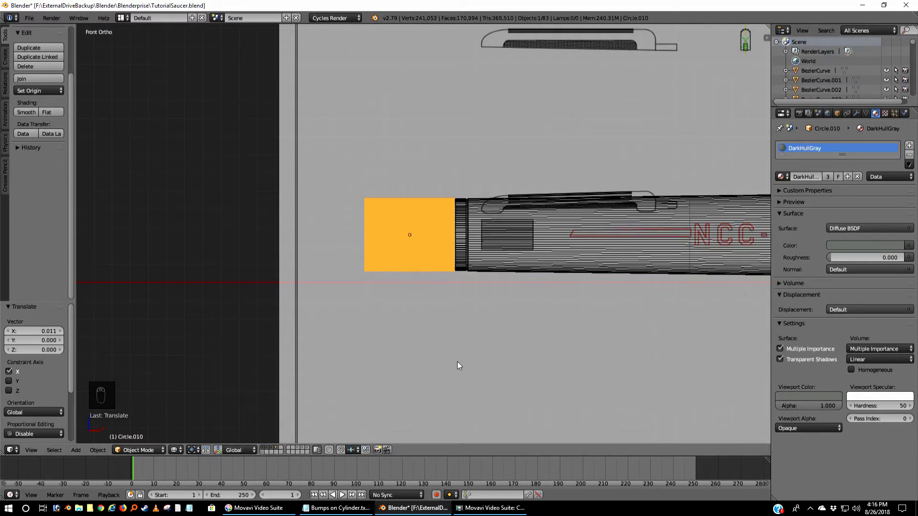
{"action": "key", "text": "z"}
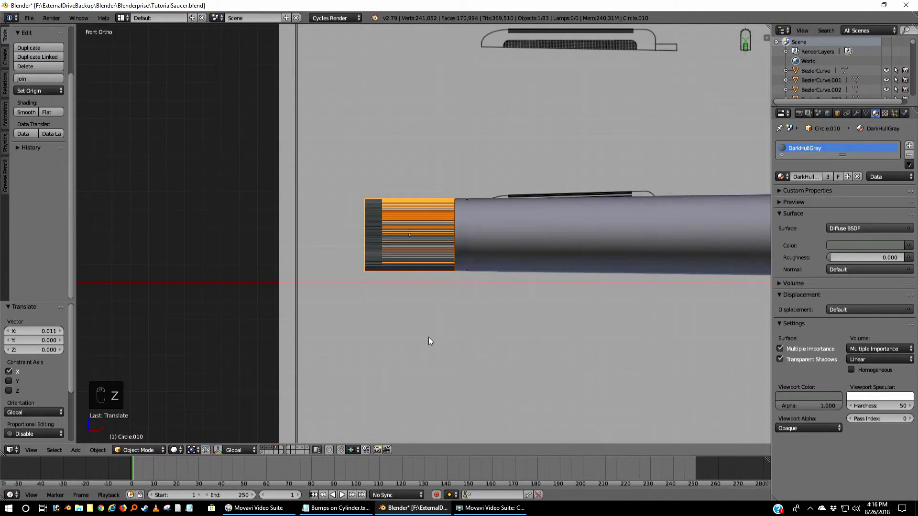
{"action": "middle_click_drag", "start_coordinate": [429, 338], "coordinate": [474, 376]}
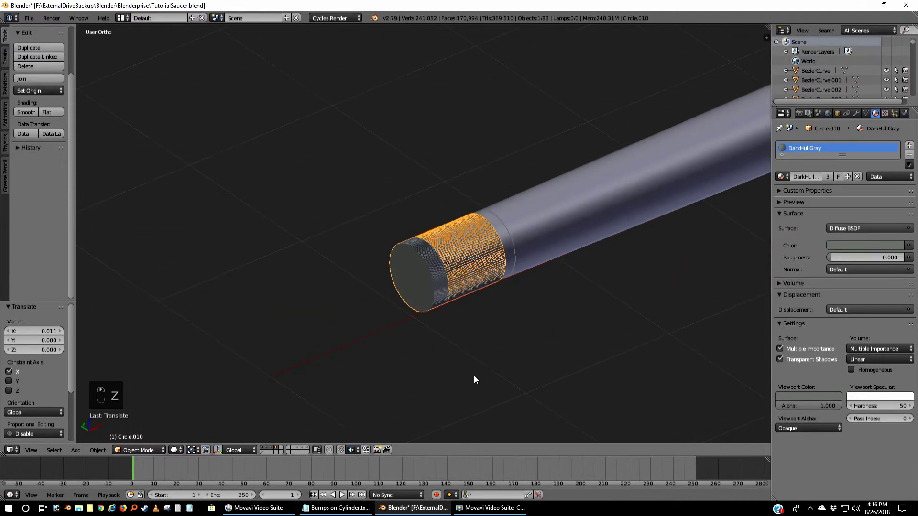
Compare the new cylinder's bumps with the overlapping existing bumped cylinder, selecting each and examining their edges up close in wireframe
{"action": "right_click", "coordinate": [432, 278]}
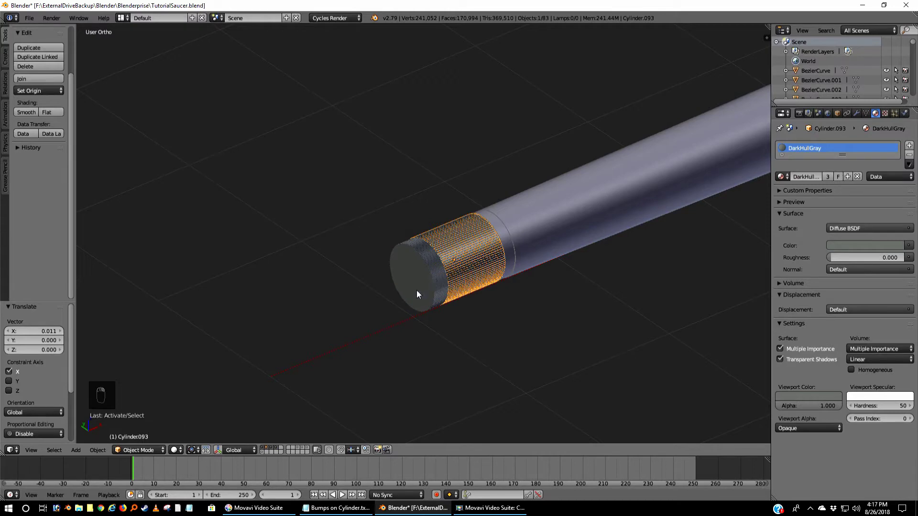
{"action": "scroll", "coordinate": [427, 287], "scroll_direction": "up", "scroll_amount": 4}
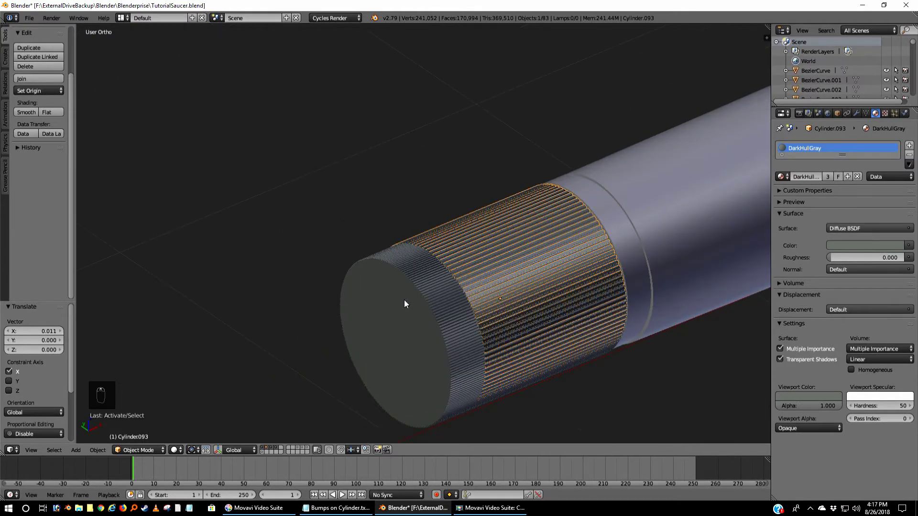
{"action": "right_click", "coordinate": [404, 300]}
{"action": "key", "text": "z"}
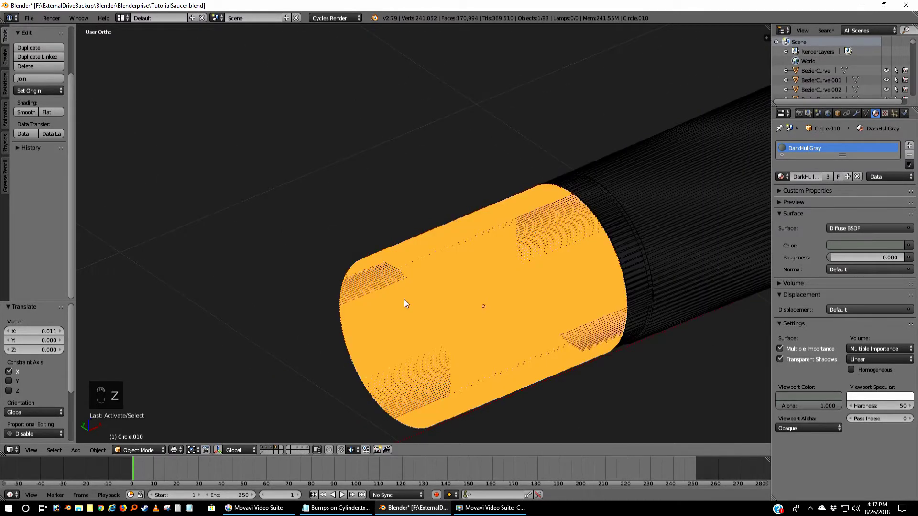
{"action": "key", "text": "z"}
{"action": "key", "text": "z"}
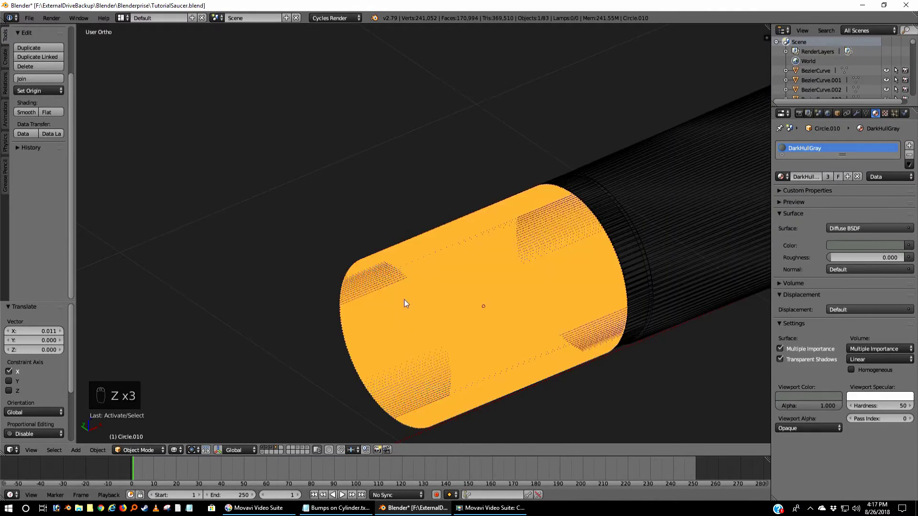
{"action": "scroll", "coordinate": [404, 299], "scroll_direction": "up", "scroll_amount": 6}
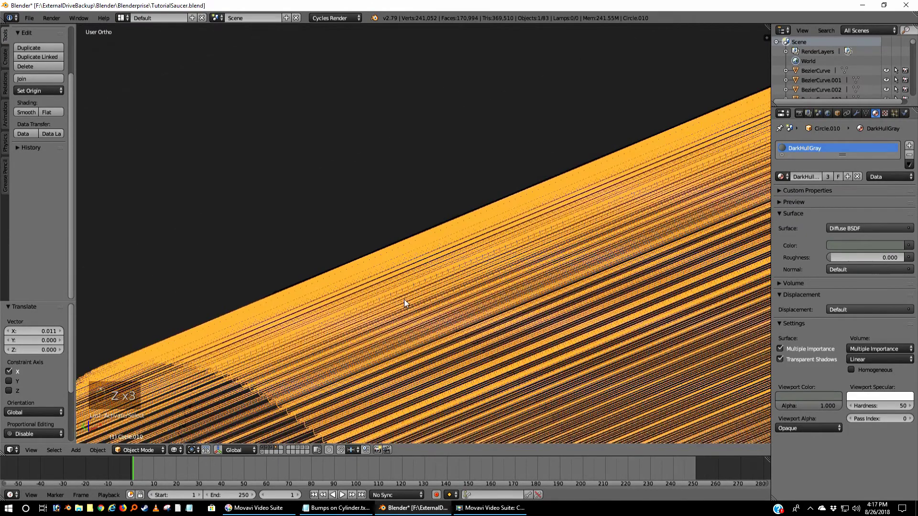
{"action": "scroll", "coordinate": [403, 300], "scroll_direction": "down", "scroll_amount": 4}
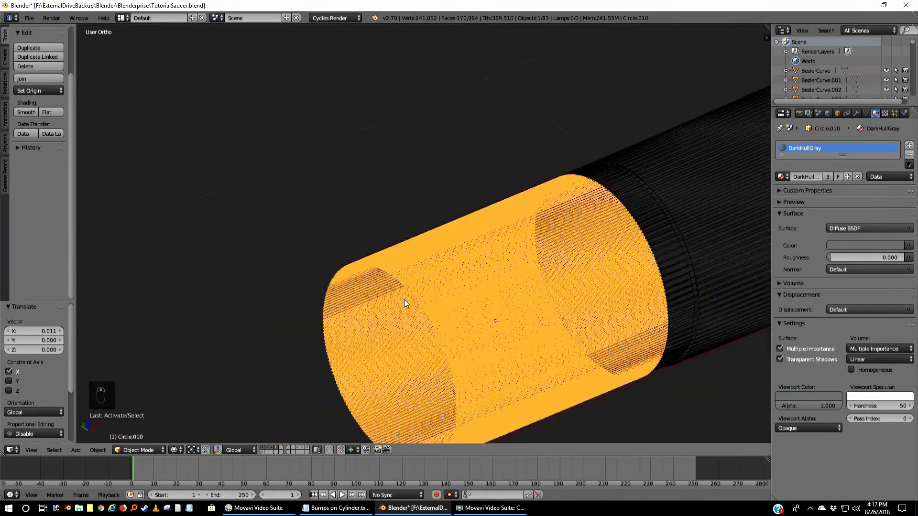
{"action": "scroll", "coordinate": [403, 300], "scroll_direction": "up", "scroll_amount": 4}
{"action": "scroll", "coordinate": [404, 300], "scroll_direction": "up", "scroll_amount": 3}
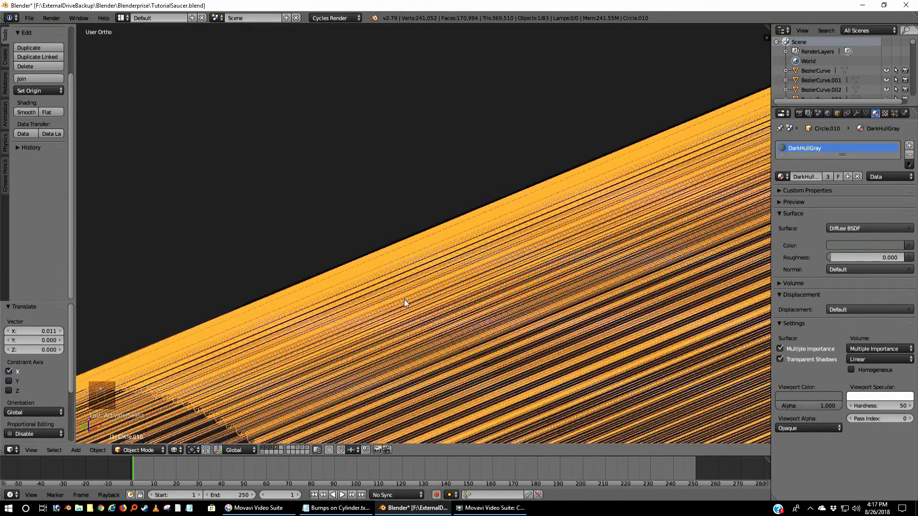
{"action": "scroll", "coordinate": [362, 360], "scroll_direction": "down", "scroll_amount": 2}
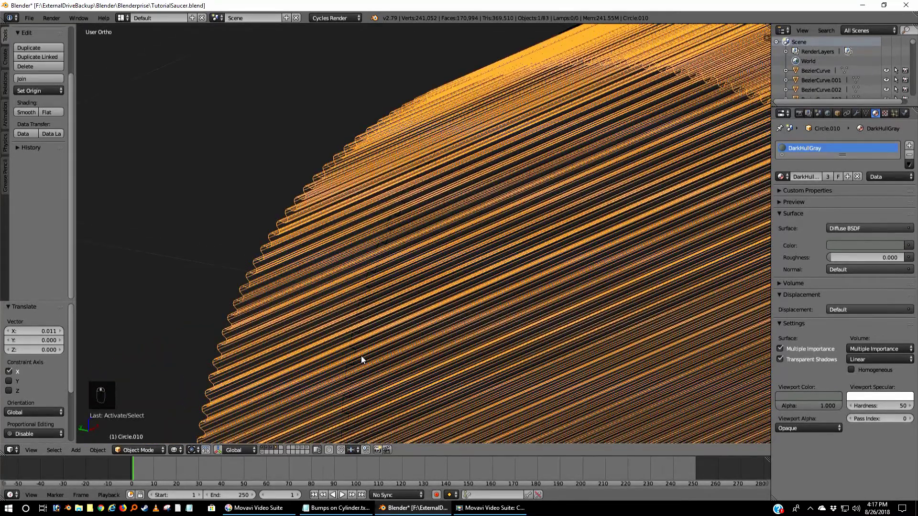
{"action": "right_click", "coordinate": [375, 285]}
{"action": "scroll", "coordinate": [475, 306], "scroll_direction": "down", "scroll_amount": 2}
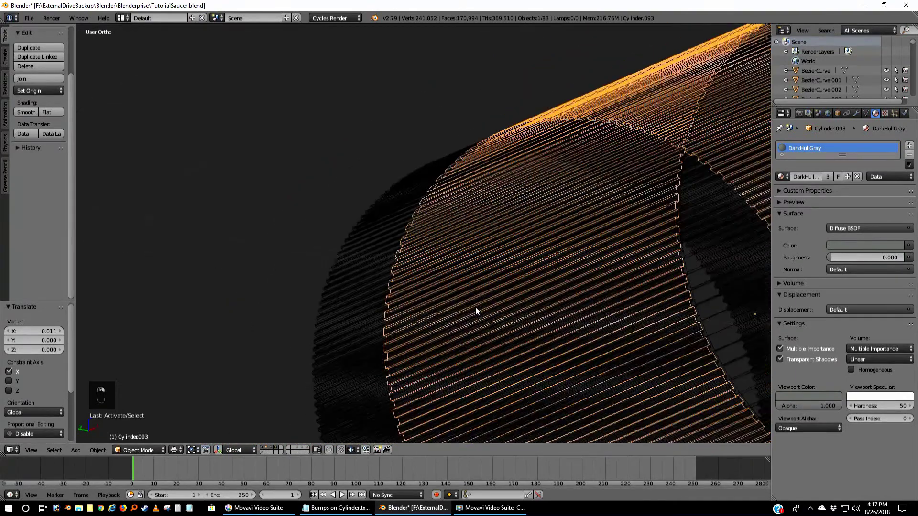
Hide the new cylinder's layer and show the existing bumped cylinder with the nacelle from the front in solid shading, with nothing selected
{"action": "scroll", "coordinate": [475, 311], "scroll_direction": "down", "scroll_amount": 3}
{"action": "middle_click_drag", "start_coordinate": [475, 312], "coordinate": [508, 289]}
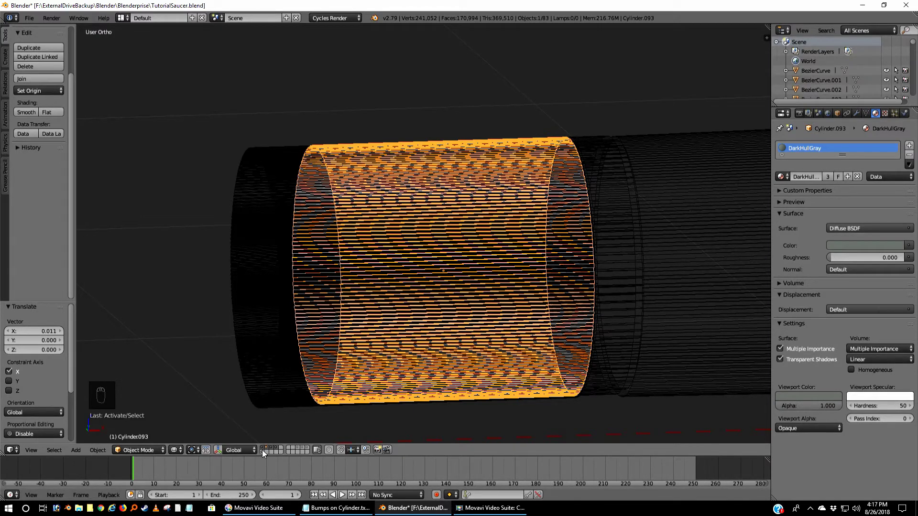
{"action": "key", "text": "Delete"}
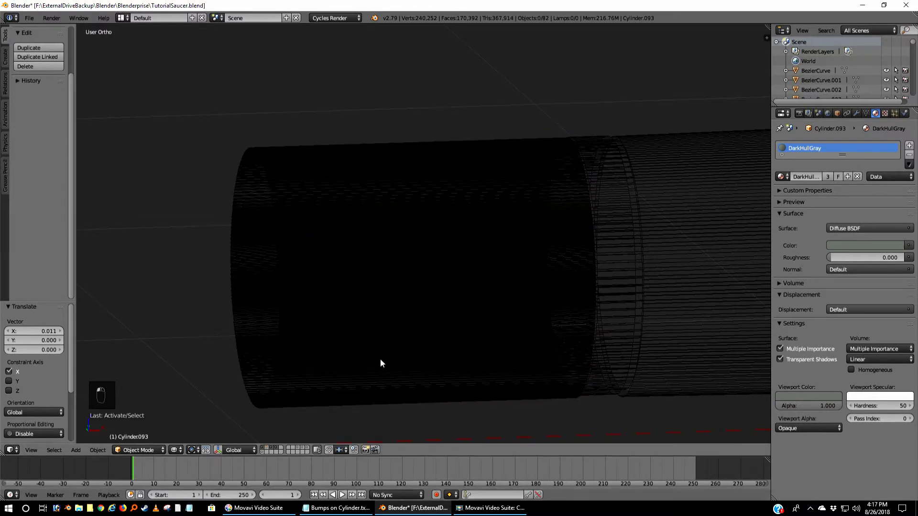
{"action": "right_click", "coordinate": [345, 349]}
{"action": "scroll", "coordinate": [343, 351], "scroll_direction": "down", "scroll_amount": 3}
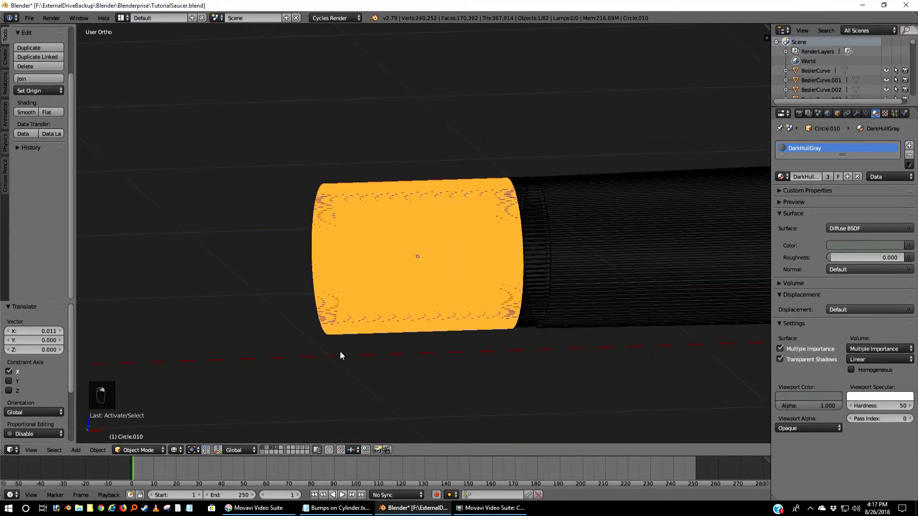
{"action": "key", "text": "KP_1"}
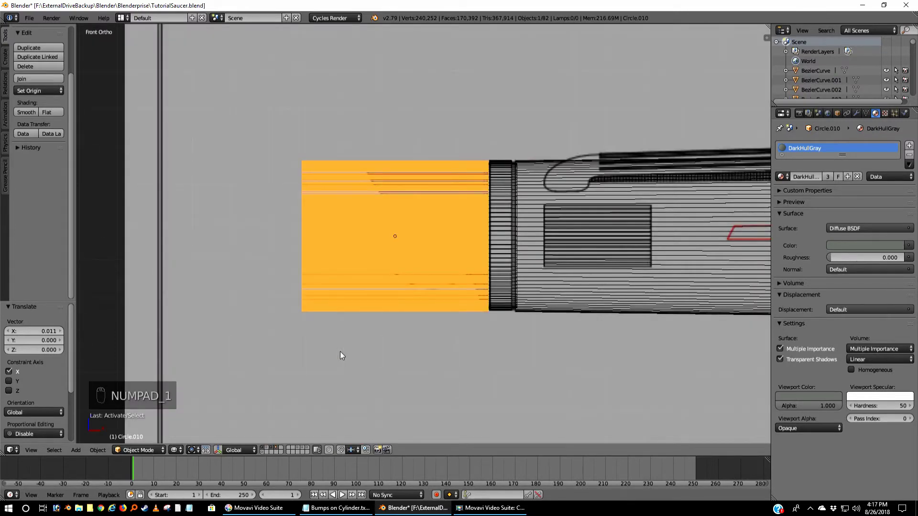
{"action": "key", "text": "z"}
{"action": "key", "text": "a"}
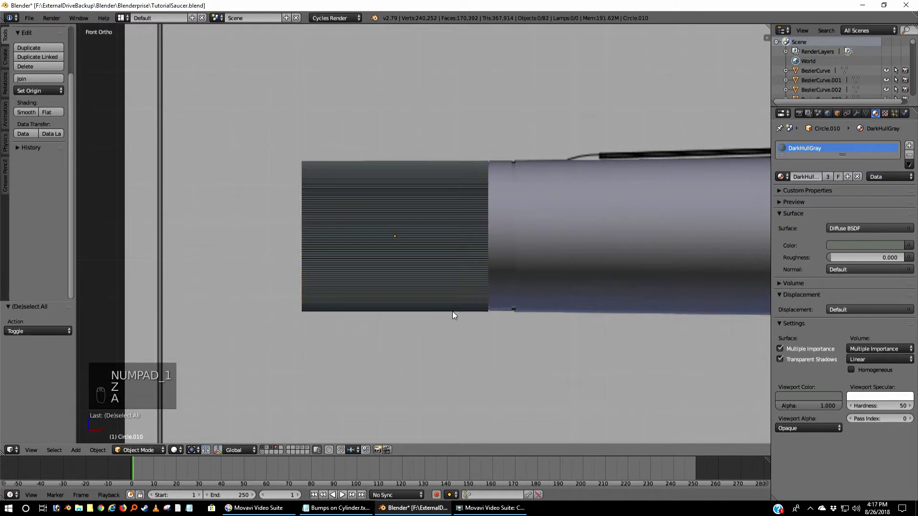
Examine the existing cylinder's bumps and its joint with the nacelle from the front, up close and at an angle
{"action": "scroll", "coordinate": [459, 311], "scroll_direction": "down", "scroll_amount": 8}
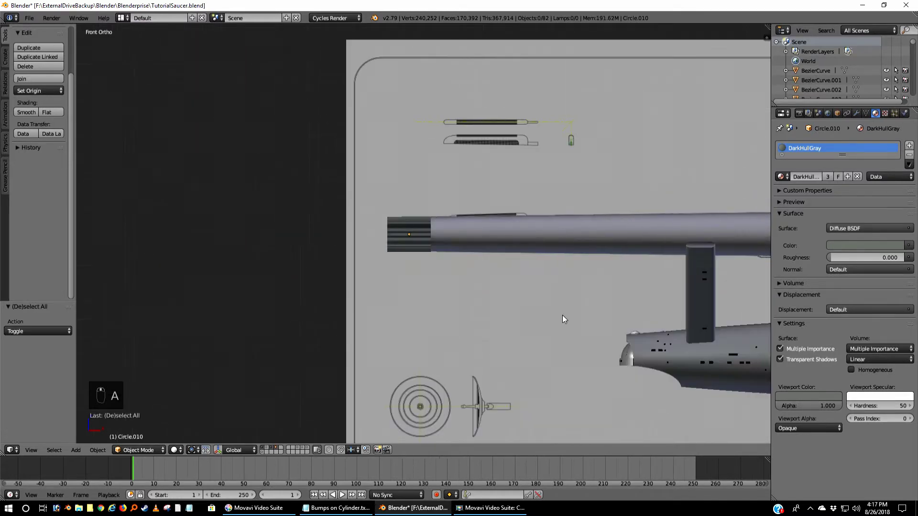
{"action": "middle_click_drag", "start_coordinate": [562, 314], "coordinate": [435, 305], "text": "shift"}
{"action": "scroll", "coordinate": [435, 305], "scroll_direction": "up", "scroll_amount": 3}
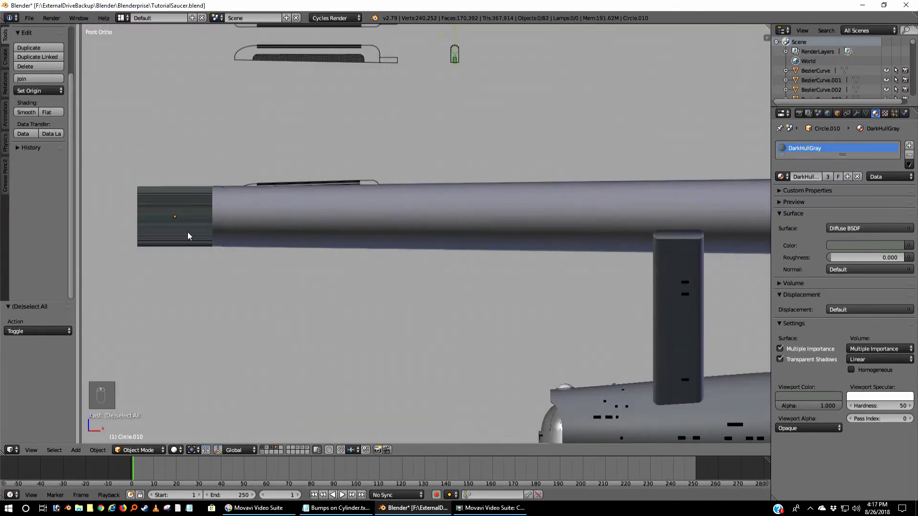
{"action": "middle_click_drag", "start_coordinate": [142, 258], "coordinate": [280, 304], "text": "shift"}
{"action": "scroll", "coordinate": [277, 308], "scroll_direction": "up", "scroll_amount": 3}
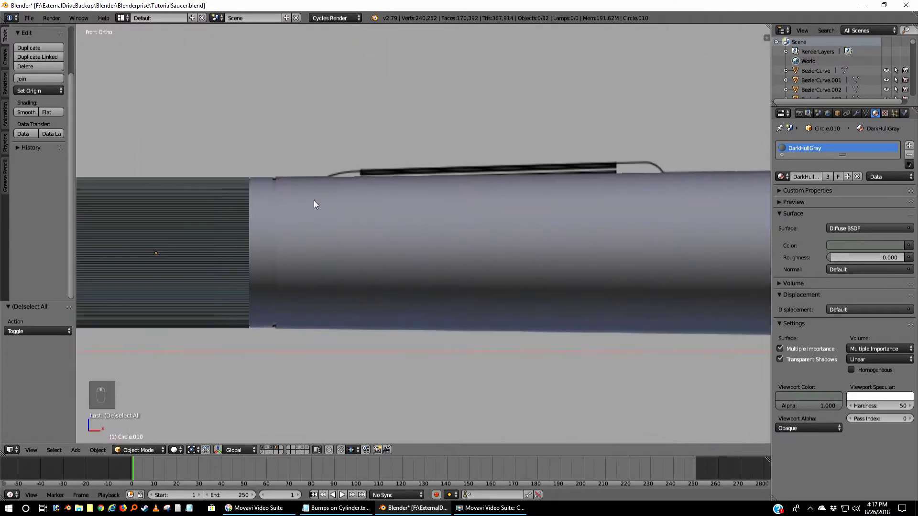
{"action": "middle_click_drag", "start_coordinate": [160, 279], "coordinate": [271, 272], "text": "shift"}
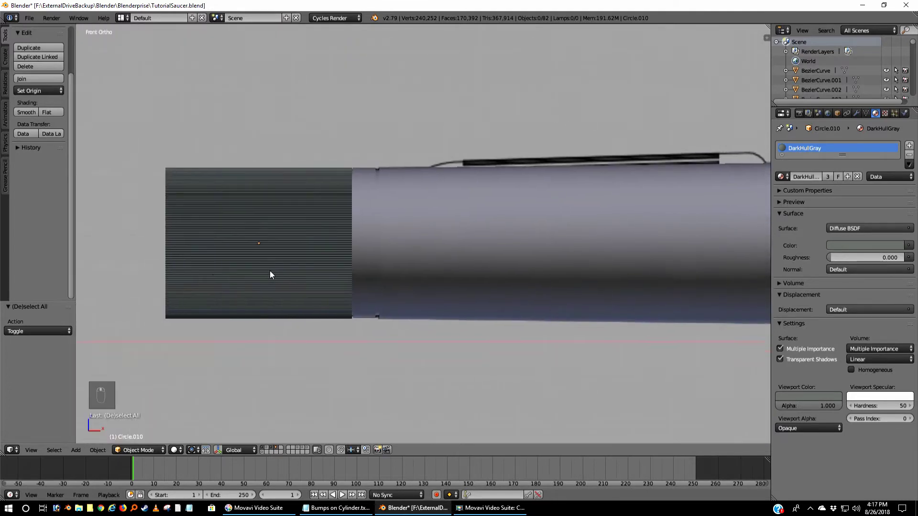
{"action": "scroll", "coordinate": [271, 272], "scroll_direction": "up", "scroll_amount": 3}
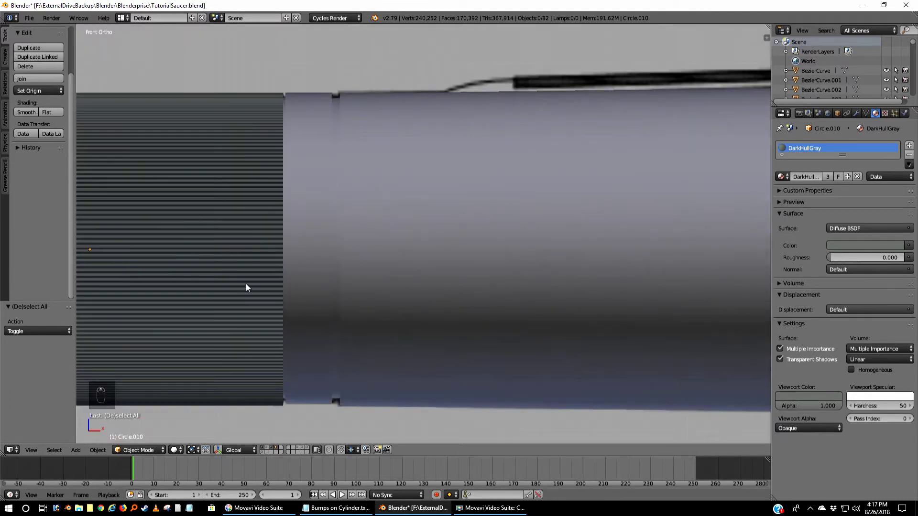
{"action": "scroll", "coordinate": [246, 287], "scroll_direction": "up", "scroll_amount": 3}
{"action": "middle_click_drag", "start_coordinate": [124, 266], "coordinate": [449, 248], "text": "shift"}
{"action": "scroll", "coordinate": [414, 248], "scroll_direction": "up", "scroll_amount": 2}
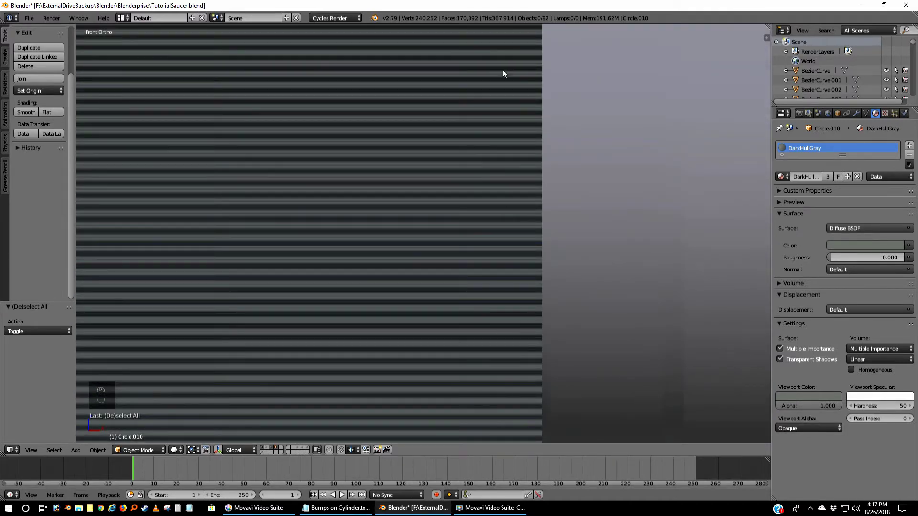
{"action": "scroll", "coordinate": [465, 285], "scroll_direction": "down", "scroll_amount": 4}
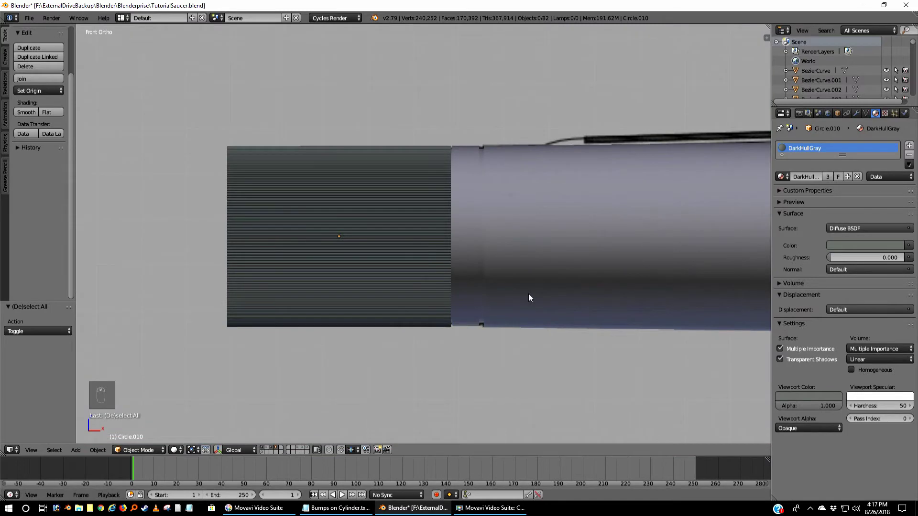
{"action": "middle_click_drag", "start_coordinate": [529, 294], "coordinate": [523, 276]}
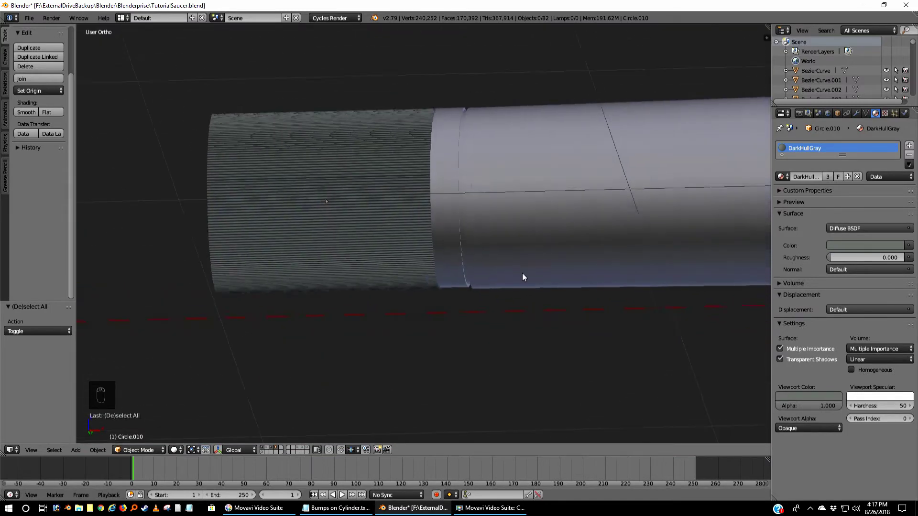
{"action": "key", "text": "KP_1"}
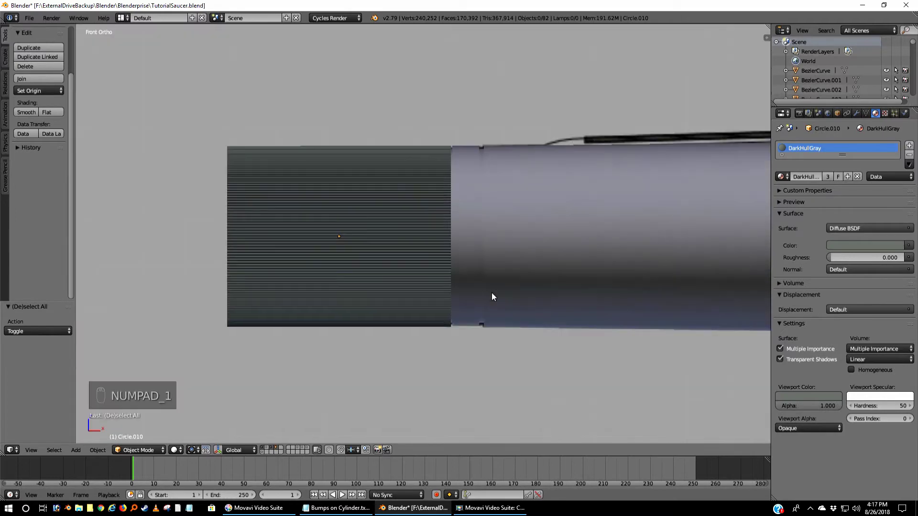
Show only the existing bumped cylinder's layer and look over the blueprint from the nacelle's rear to the saucer's centre
{"action": "left_click", "coordinate": [271, 448]}
{"action": "scroll", "coordinate": [433, 345], "scroll_direction": "down", "scroll_amount": 5}
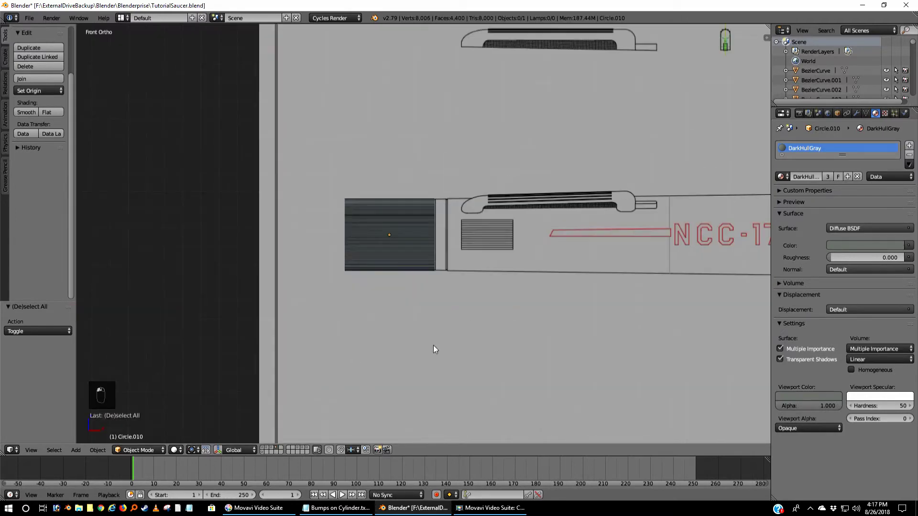
{"action": "scroll", "coordinate": [437, 342], "scroll_direction": "down", "scroll_amount": 5}
{"action": "scroll", "coordinate": [463, 336], "scroll_direction": "up", "scroll_amount": 3}
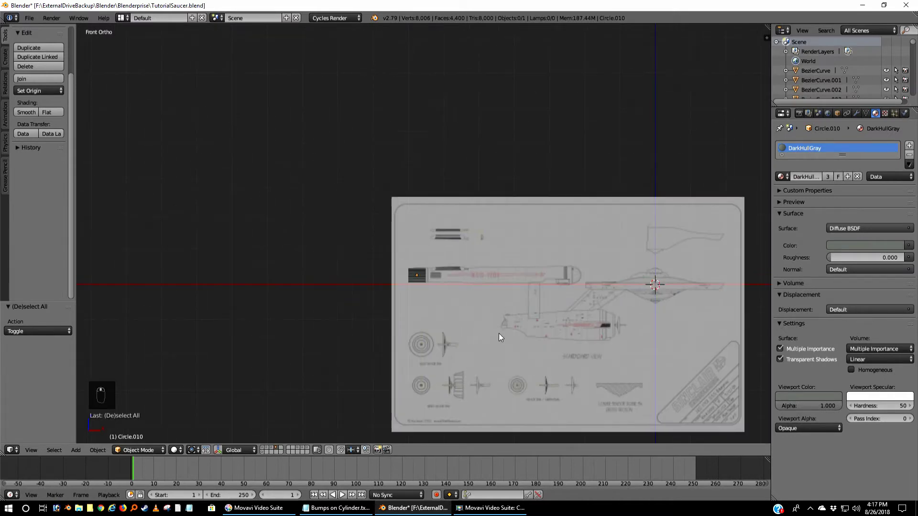
{"action": "middle_click_drag", "start_coordinate": [498, 334], "coordinate": [383, 312], "text": "shift"}
{"action": "scroll", "coordinate": [457, 320], "scroll_direction": "up", "scroll_amount": 5}
{"action": "middle_click_drag", "start_coordinate": [661, 291], "coordinate": [451, 240], "text": "shift"}
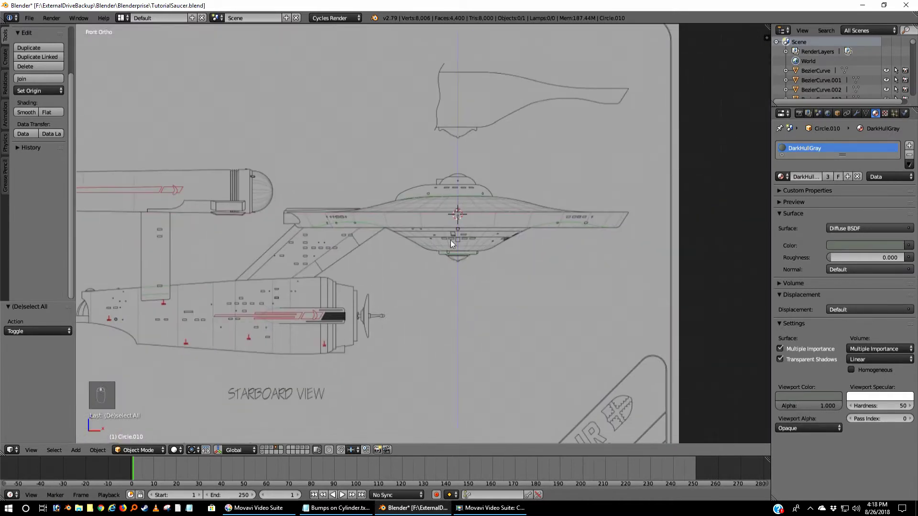
Isolate the layer holding the Empty at the saucer's centre and delete that Empty
{"action": "left_click", "coordinate": [273, 450]}
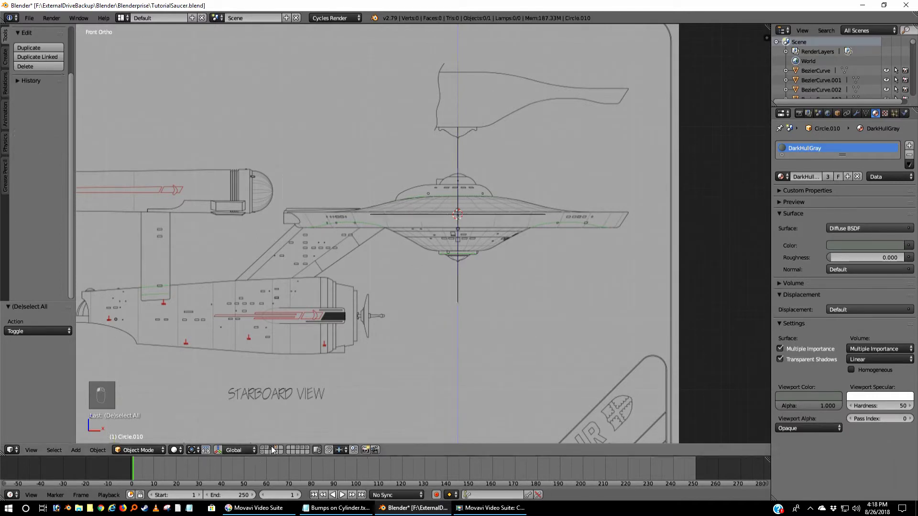
{"action": "right_click", "coordinate": [458, 257]}
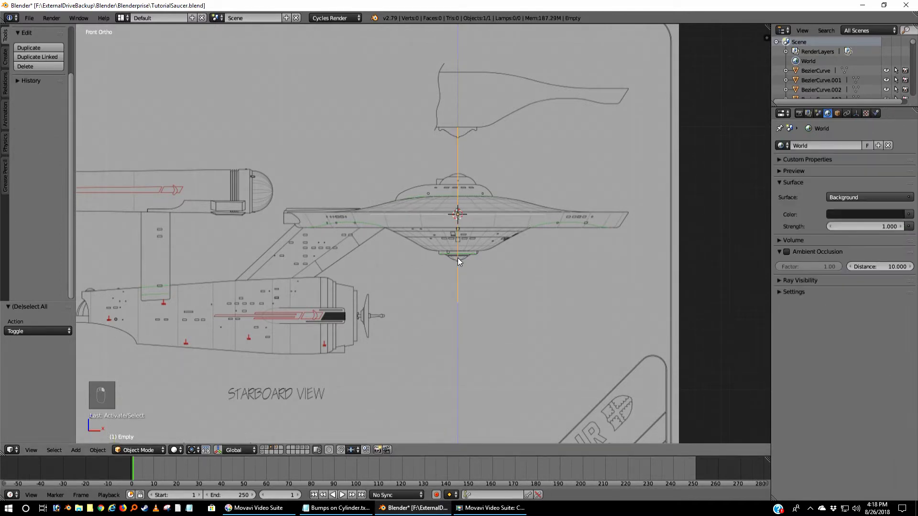
{"action": "key", "text": "x"}
{"action": "left_click", "coordinate": [457, 257]}
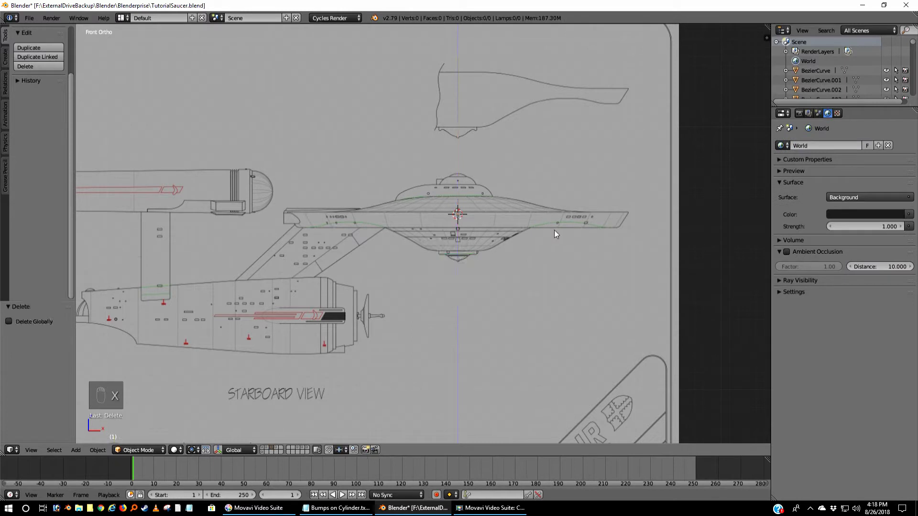
Show only layer 4 with the existing bumped cylinder and bring the nacelle's rear into view
{"action": "left_click", "coordinate": [273, 451]}
{"action": "left_click", "coordinate": [277, 450]}
{"action": "scroll", "coordinate": [634, 184], "scroll_direction": "down", "scroll_amount": 4}
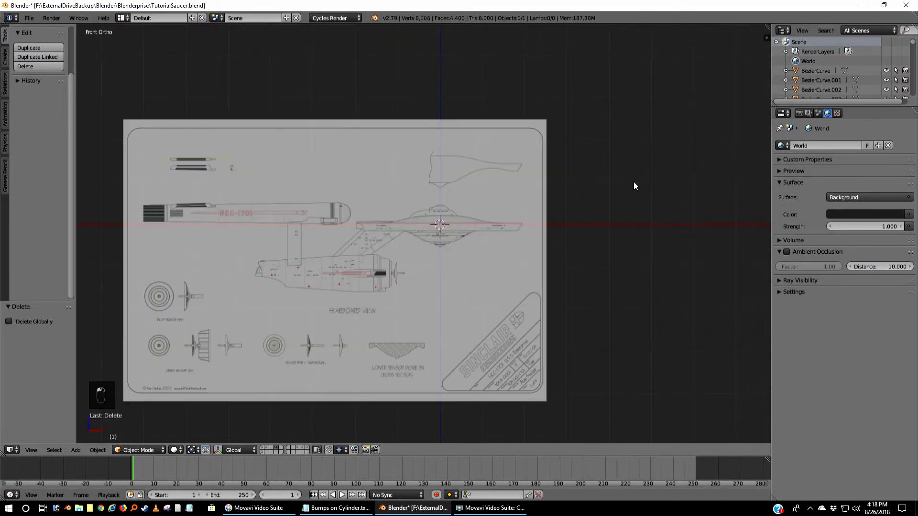
{"action": "scroll", "coordinate": [634, 186], "scroll_direction": "up", "scroll_amount": 2}
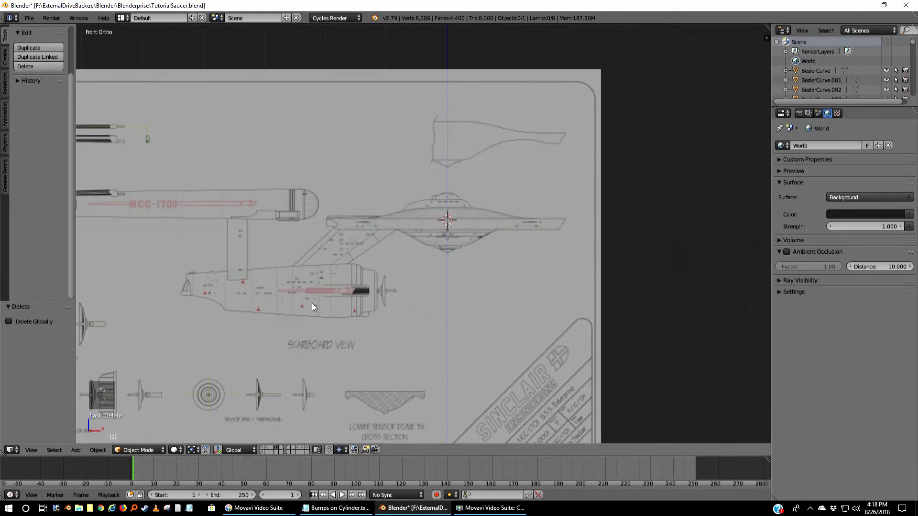
{"action": "middle_click_drag", "start_coordinate": [311, 303], "coordinate": [707, 276], "text": "shift"}
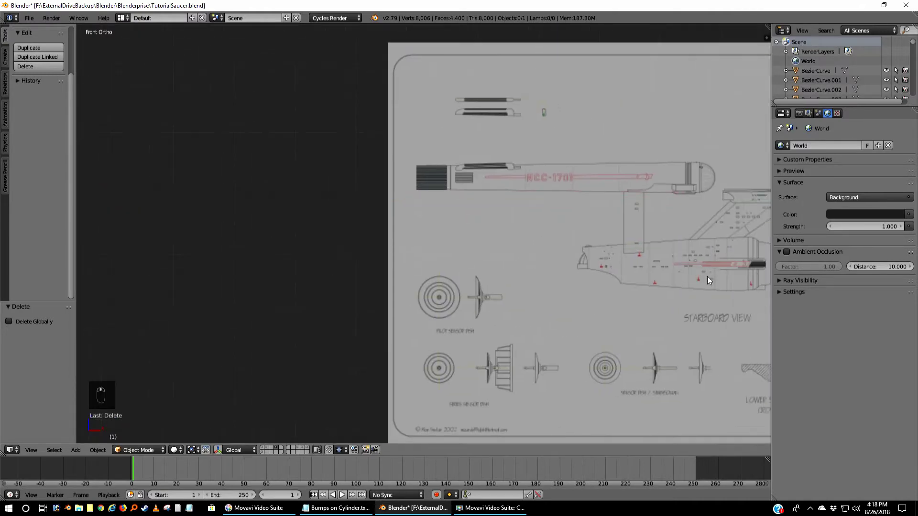
Move the existing bumped cylinder at the nacelle's rear to layer 3
{"action": "right_click", "coordinate": [422, 182]}
{"action": "scroll", "coordinate": [435, 223], "scroll_direction": "up", "scroll_amount": 10}
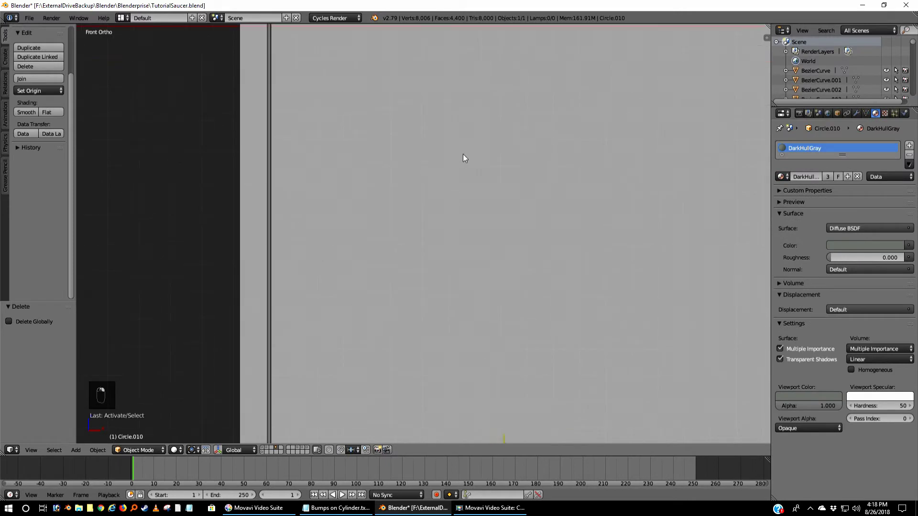
{"action": "scroll", "coordinate": [463, 157], "scroll_direction": "down", "scroll_amount": 8}
{"action": "scroll", "coordinate": [473, 299], "scroll_direction": "up", "scroll_amount": 8}
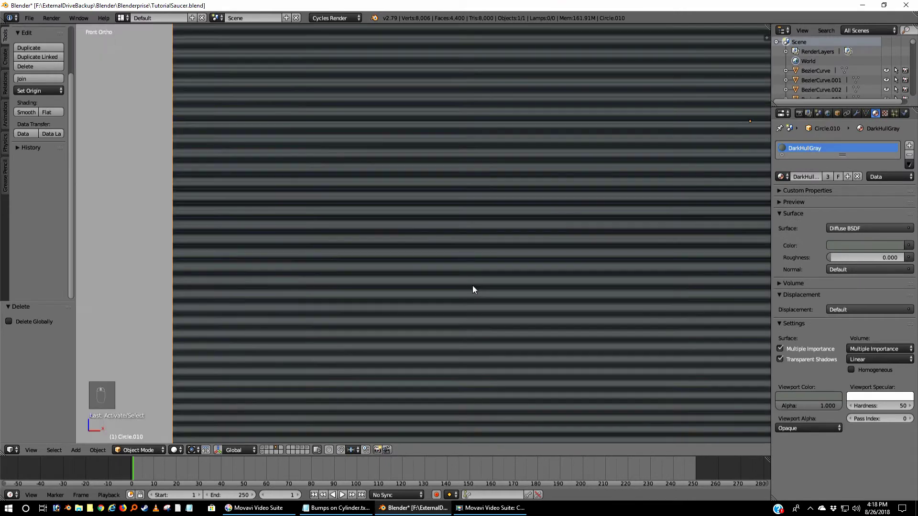
{"action": "scroll", "coordinate": [472, 287], "scroll_direction": "down", "scroll_amount": 8}
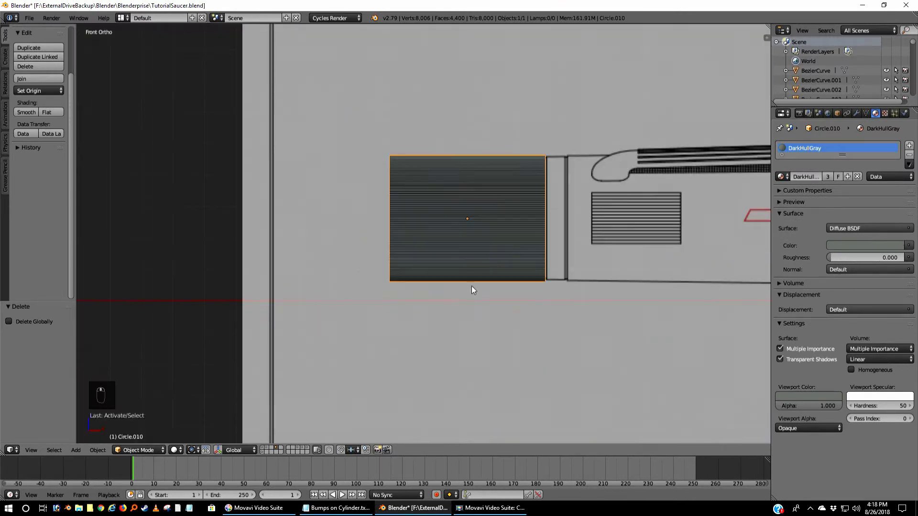
{"action": "middle_click_drag", "start_coordinate": [503, 275], "coordinate": [441, 272], "text": "shift"}
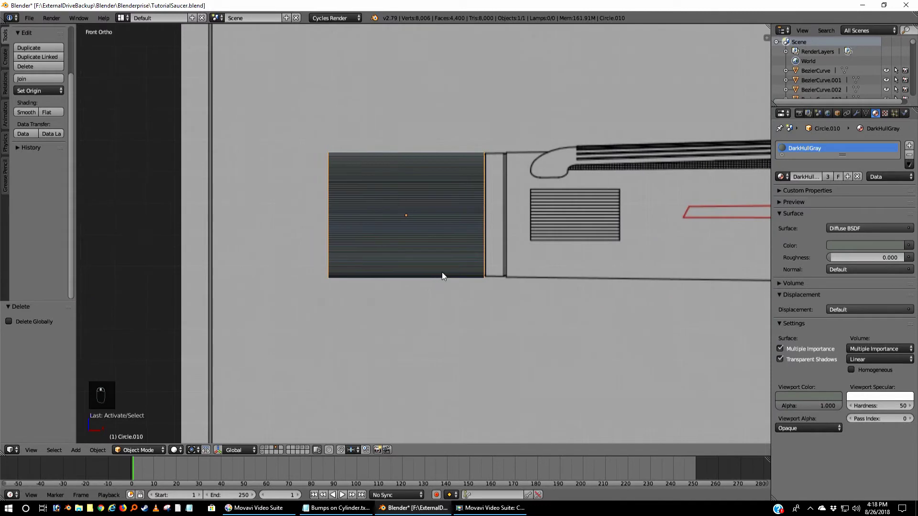
{"action": "key", "text": "n"}
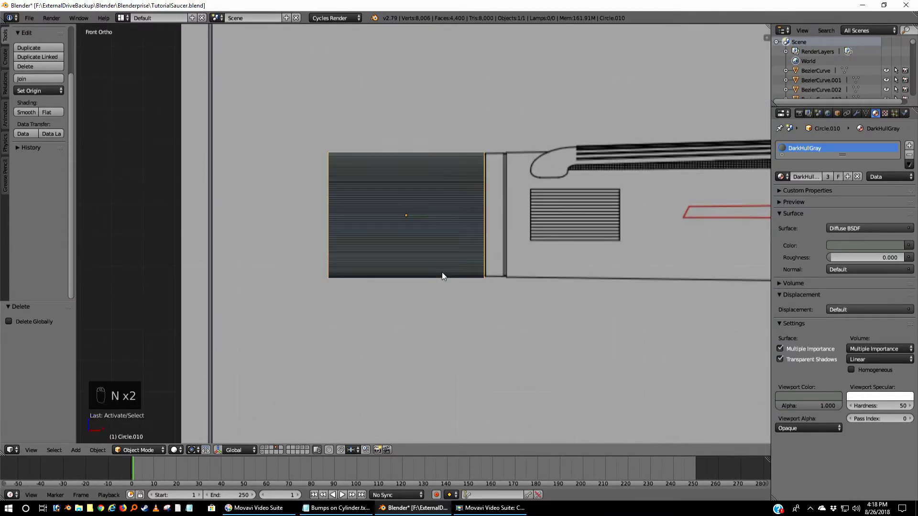
{"action": "key", "text": "m"}
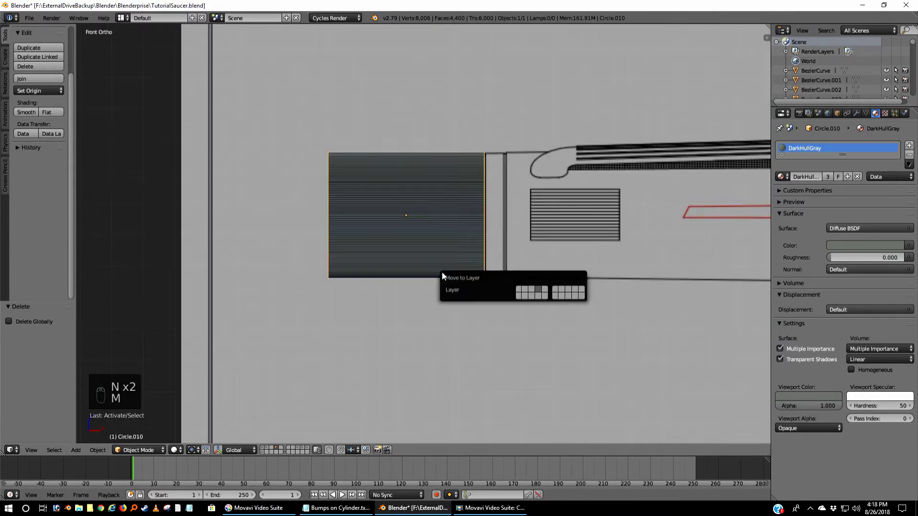
{"action": "left_click", "coordinate": [531, 289]}
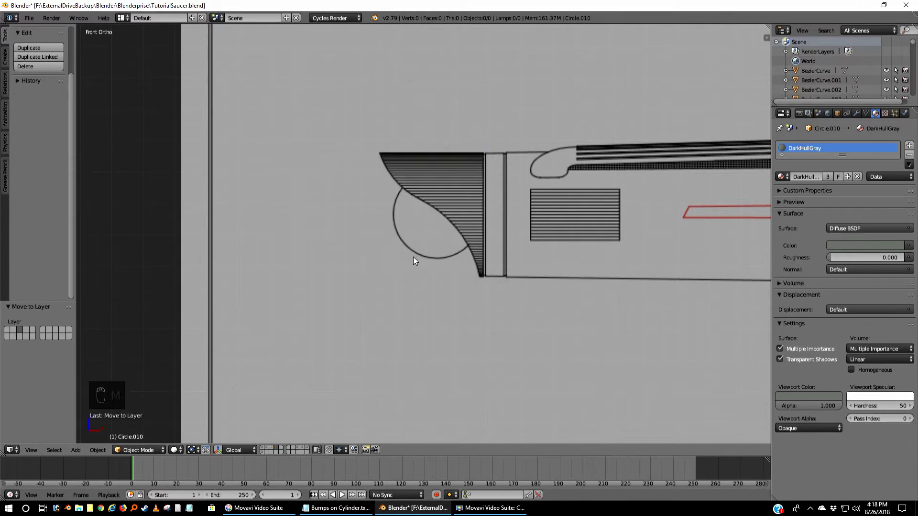
Compare the new cylinder on layer 2 with the existing one on layer 3 at their bumped ends, and show layer 1
{"action": "left_click", "coordinate": [267, 450]}
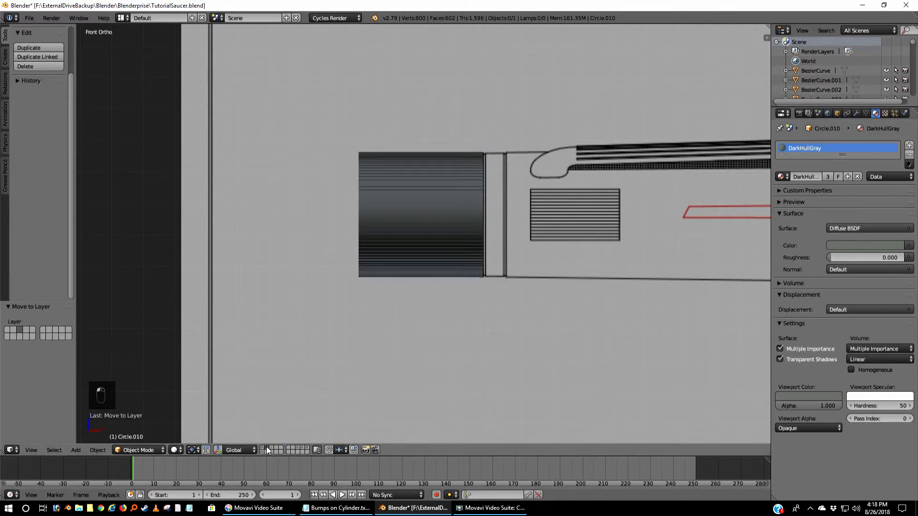
{"action": "scroll", "coordinate": [437, 240], "scroll_direction": "up", "scroll_amount": 8}
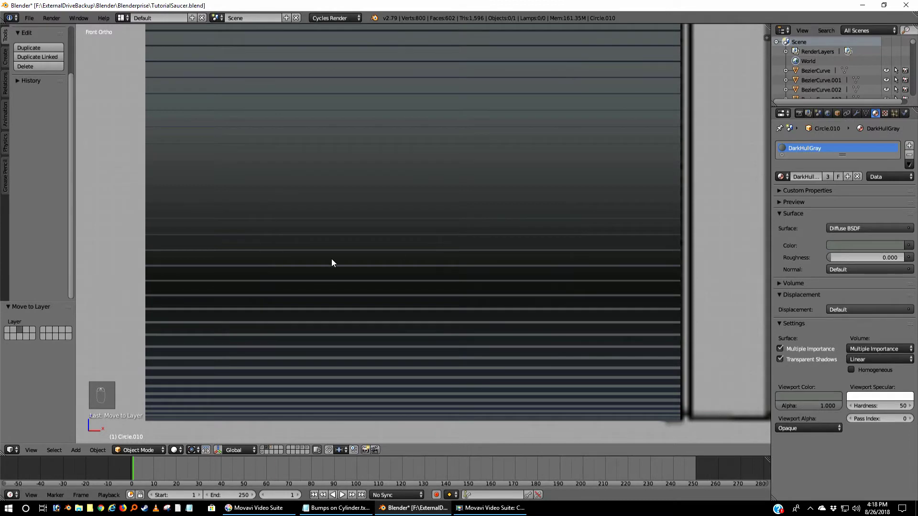
{"action": "right_click", "coordinate": [356, 267]}
{"action": "middle_click_drag", "start_coordinate": [336, 283], "coordinate": [362, 310]}
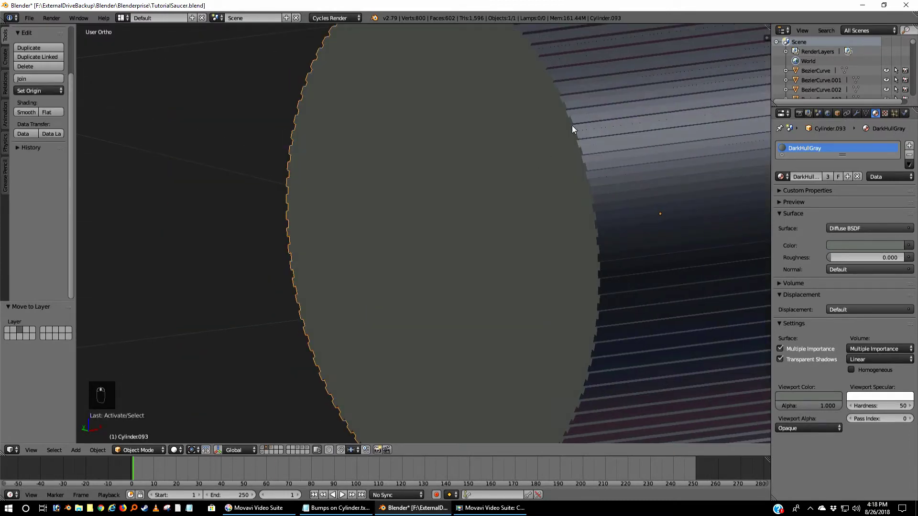
{"action": "left_click", "coordinate": [274, 450]}
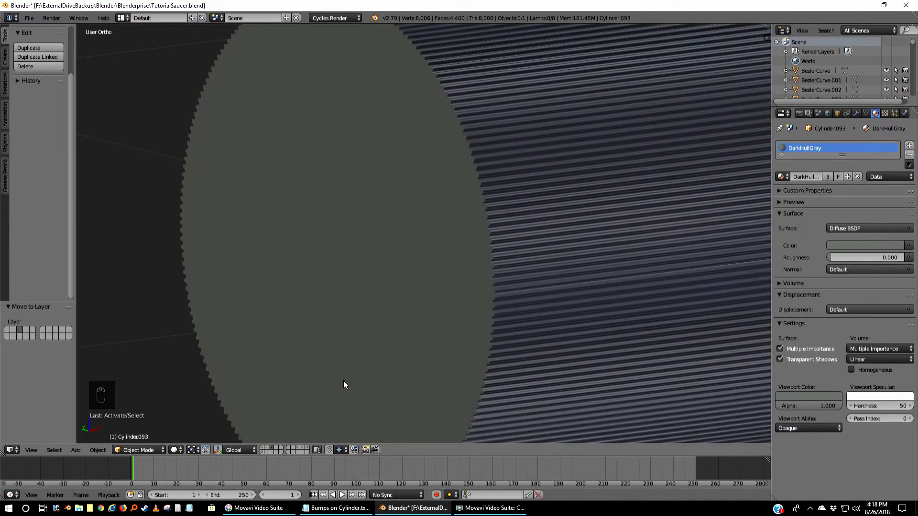
{"action": "left_click", "coordinate": [264, 449]}
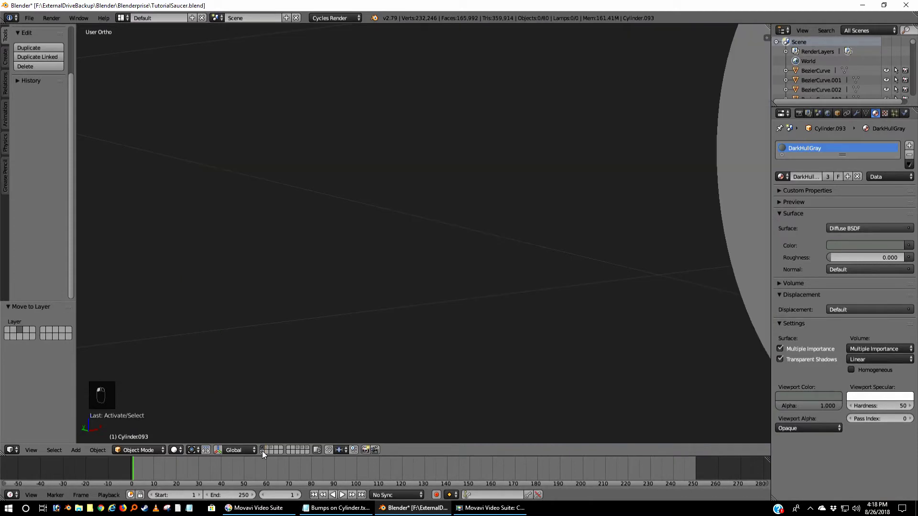
Compare the two bumped cylinders on their separate layers, and view the blueprint's curved nacelle end alone from the front on empty layer 4
{"action": "left_click", "coordinate": [272, 448]}
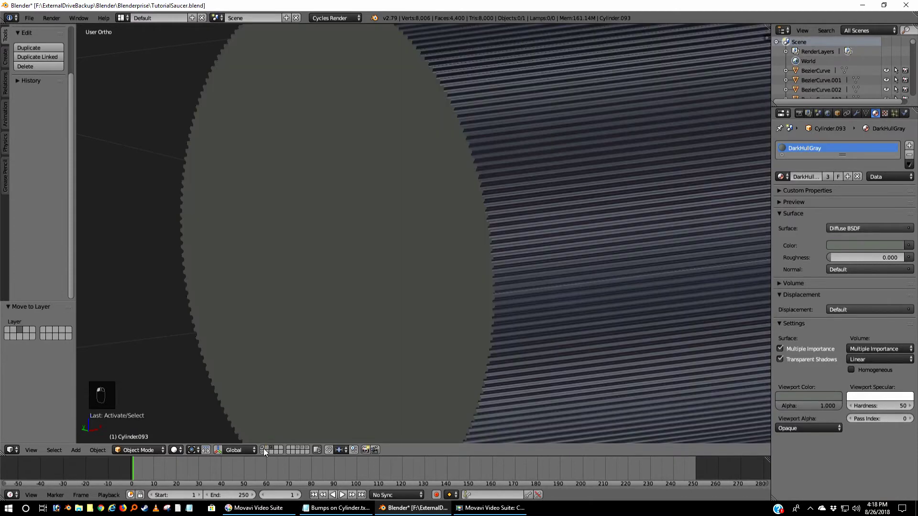
{"action": "left_click", "coordinate": [263, 448]}
{"action": "left_click", "coordinate": [271, 448]}
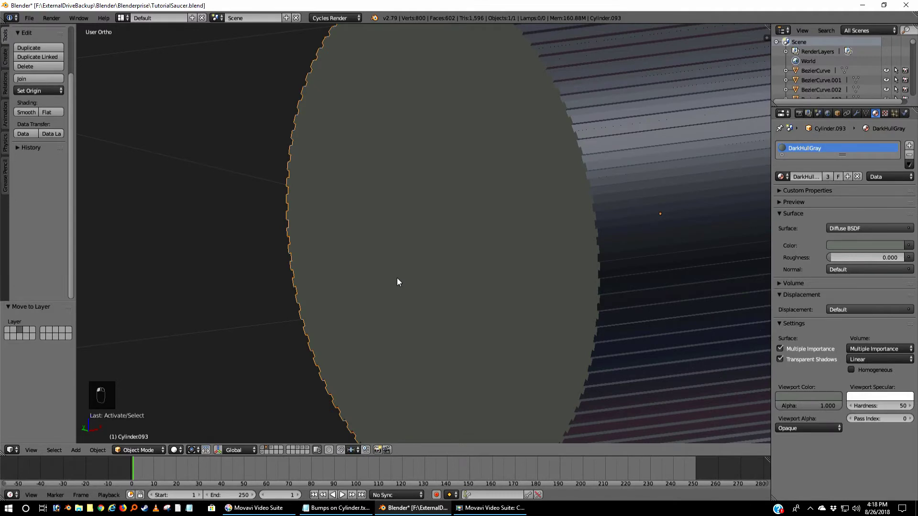
{"action": "key", "text": "KP_1"}
{"action": "scroll", "coordinate": [267, 399], "scroll_direction": "down", "scroll_amount": 4}
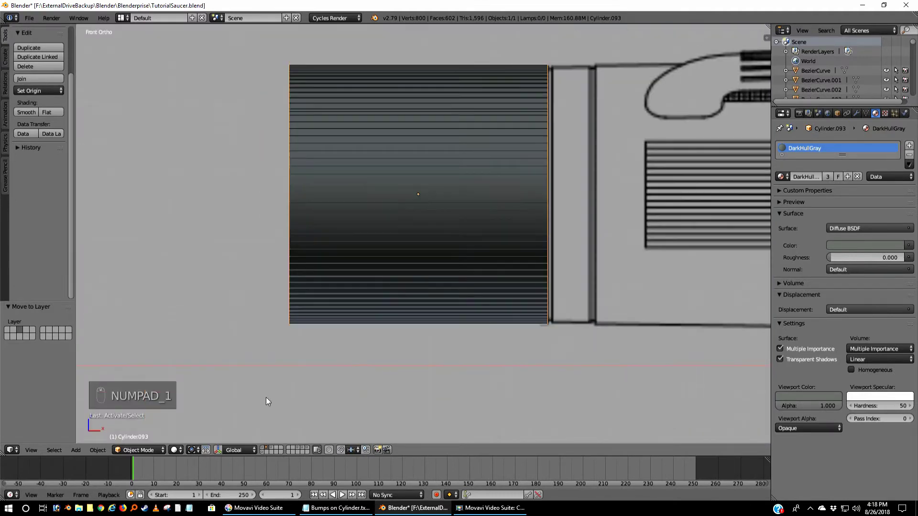
{"action": "left_click", "coordinate": [276, 449]}
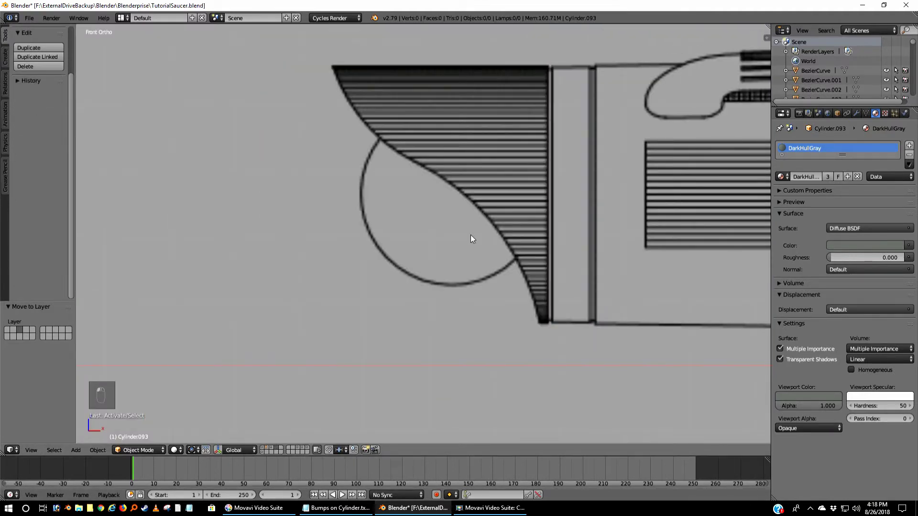
{"action": "middle_click_drag", "start_coordinate": [470, 239], "coordinate": [416, 256], "text": "shift"}
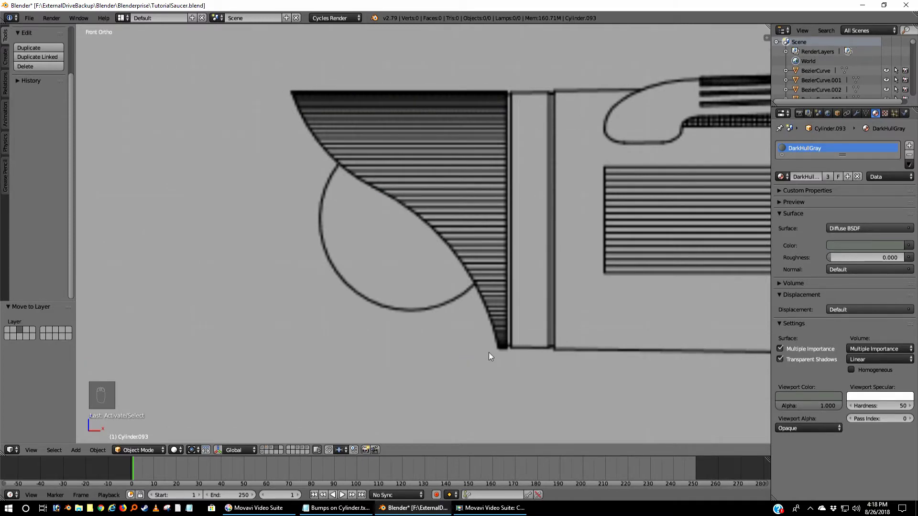
Show the layer holding the finely ridged cylinder, select that cylinder and snap the 3D cursor to it
{"action": "left_click", "coordinate": [270, 448]}
{"action": "right_click", "coordinate": [285, 245]}
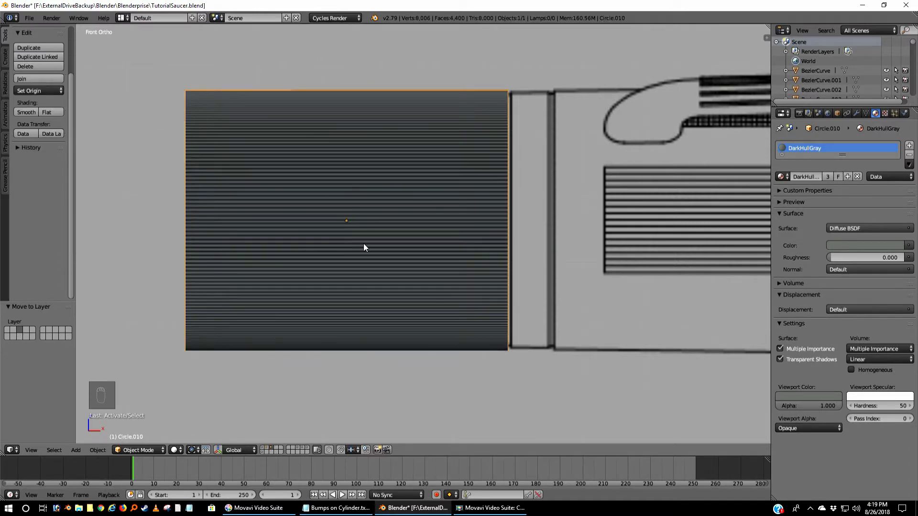
{"action": "key", "text": "shift+s"}
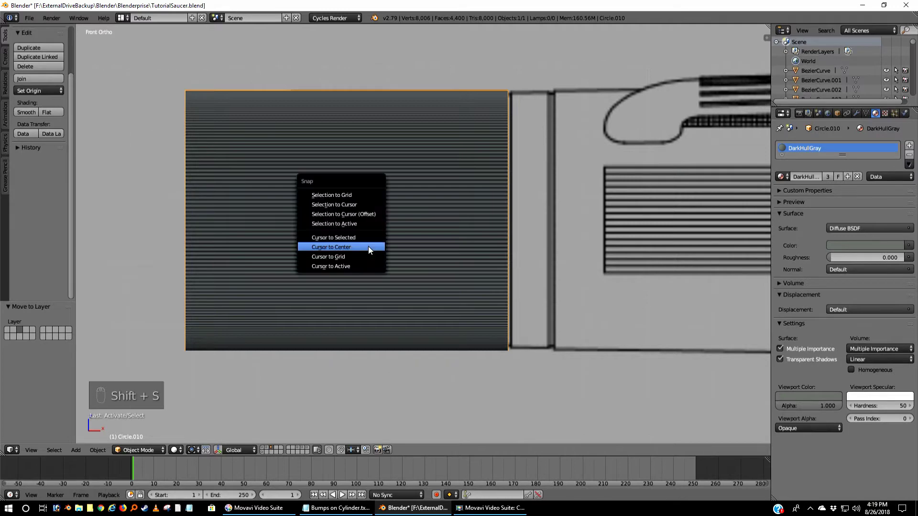
{"action": "left_click", "coordinate": [349, 238]}
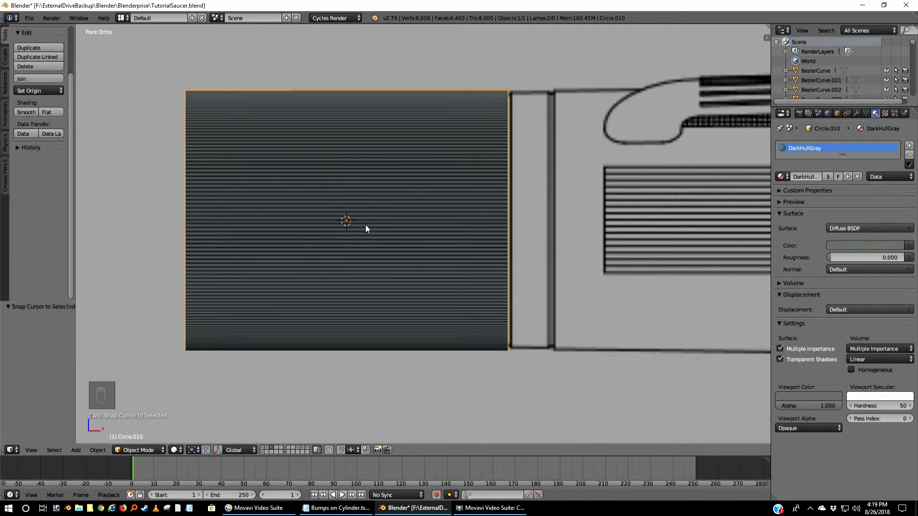
Show only empty layer 4 and add a Bezier curve at the 3D cursor
{"action": "key", "text": "h"}
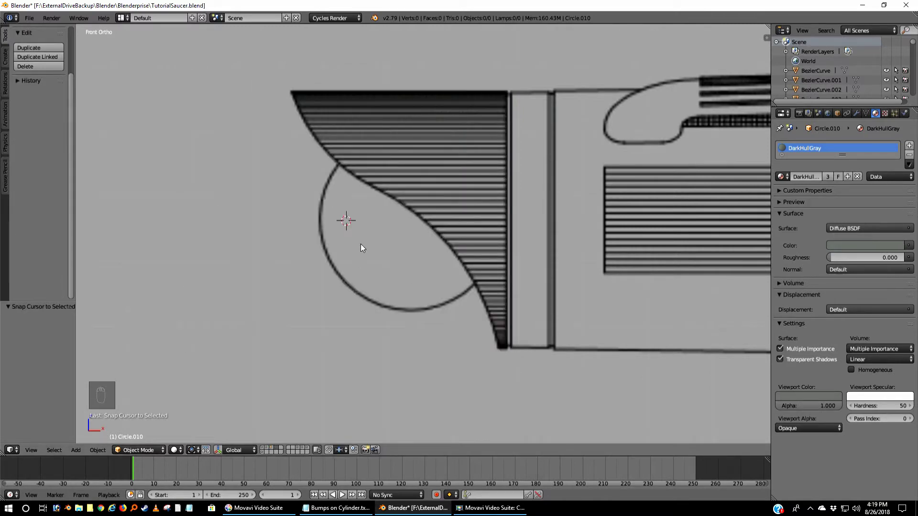
{"action": "key", "text": "shift+a"}
{"action": "mouse_move", "coordinate": [360, 245]}
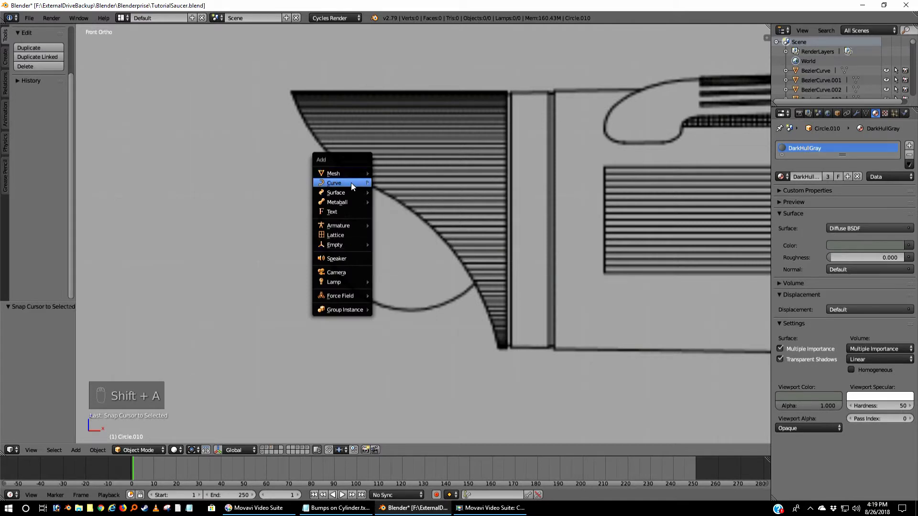
{"action": "mouse_move", "coordinate": [353, 183]}
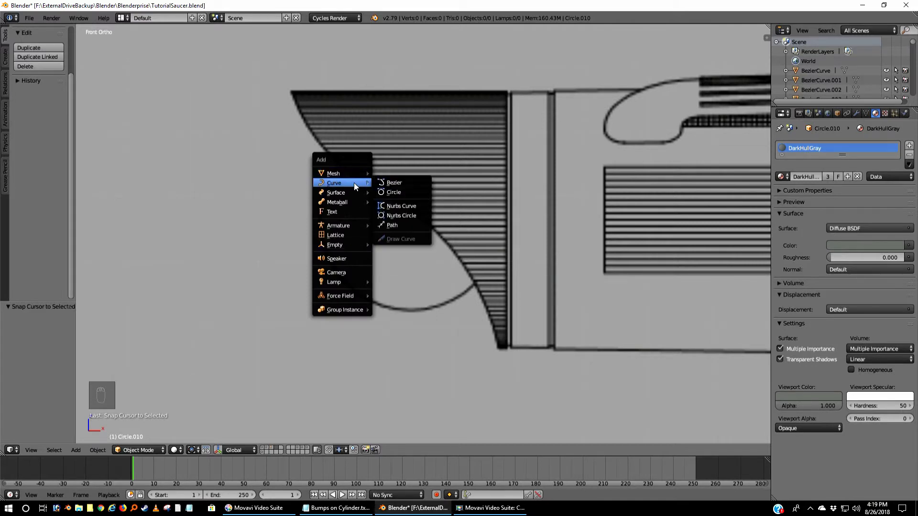
{"action": "left_click", "coordinate": [417, 184]}
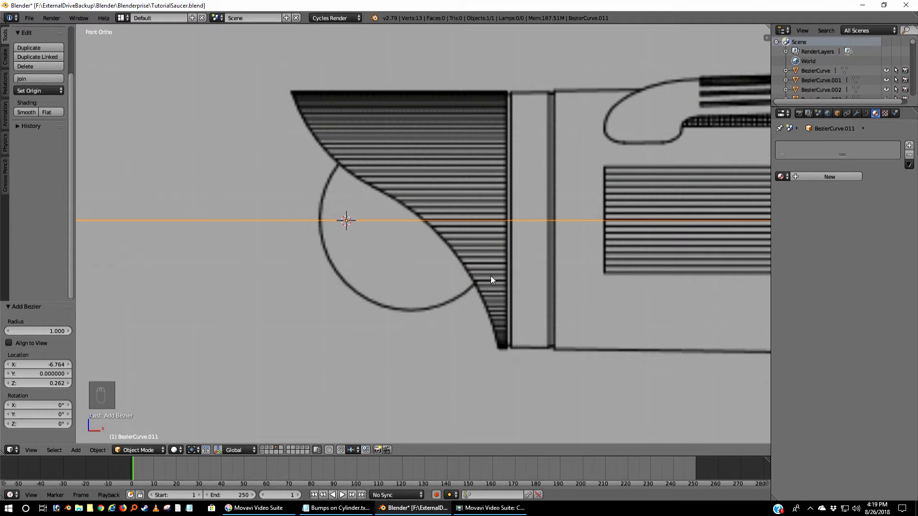
Rotate the Bezier curve 90° in the right orthographic view so it lies in the front view's plane
{"action": "key", "text": "KP_7"}
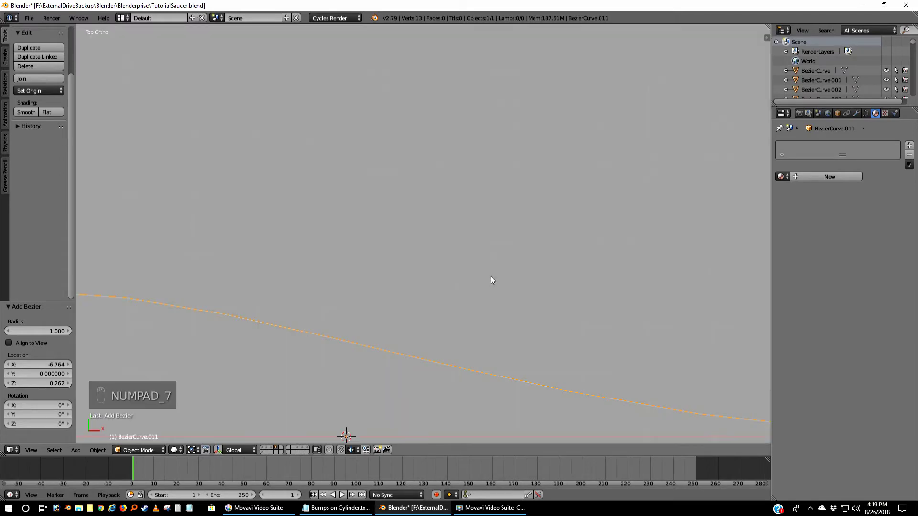
{"action": "key", "text": "KP_7"}
{"action": "scroll", "coordinate": [487, 280], "scroll_direction": "up", "scroll_amount": 2}
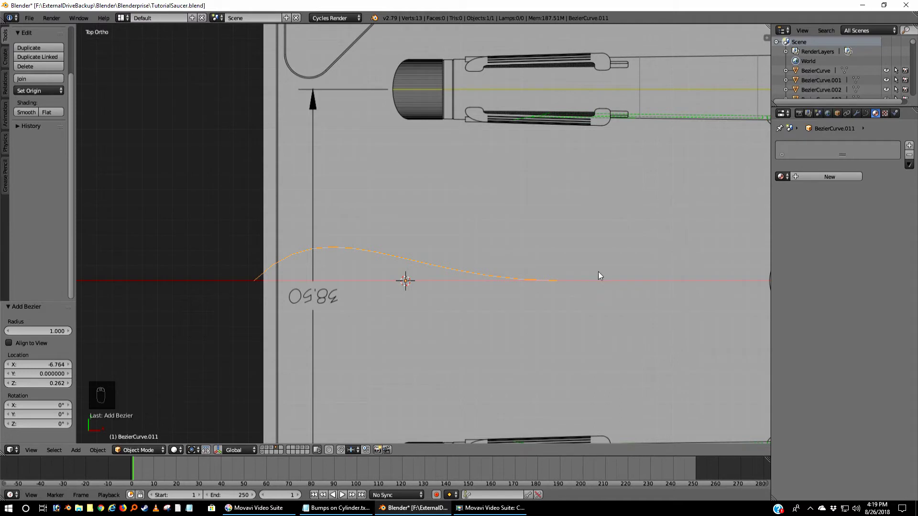
{"action": "key", "text": "KP_3"}
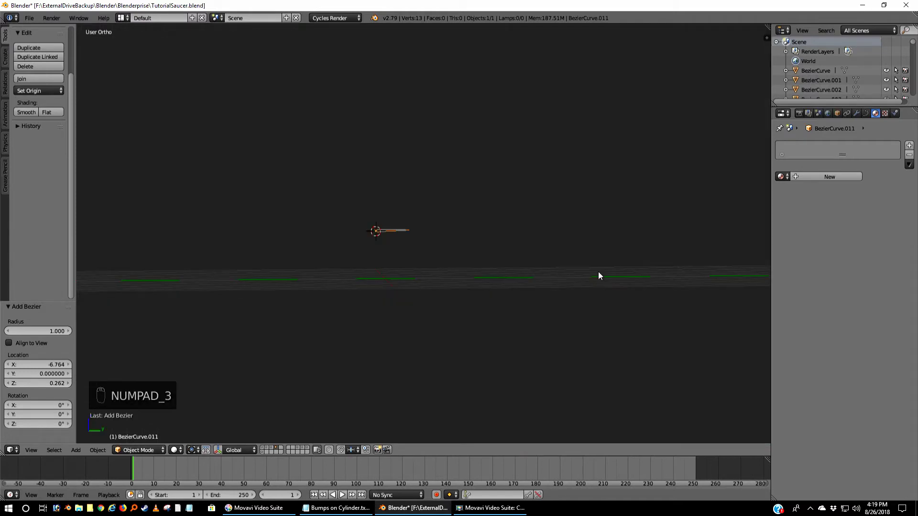
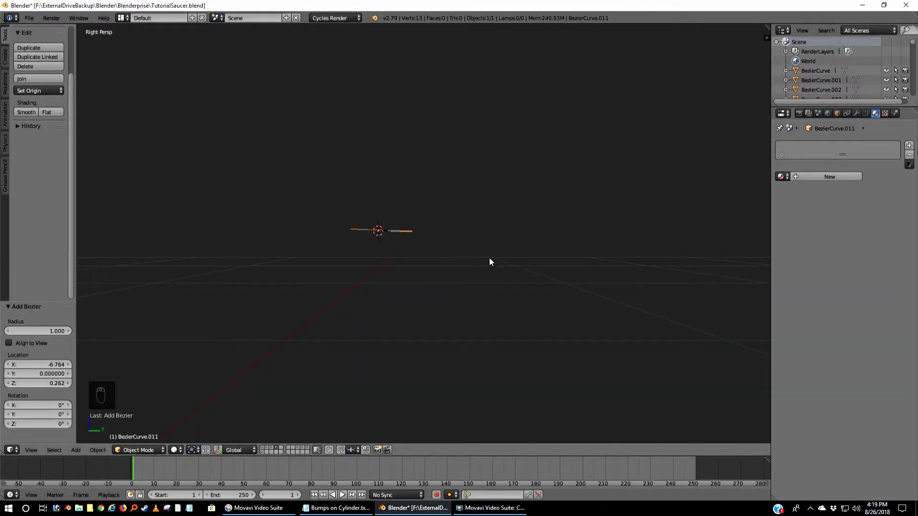
{"action": "key", "text": "KP_5"}
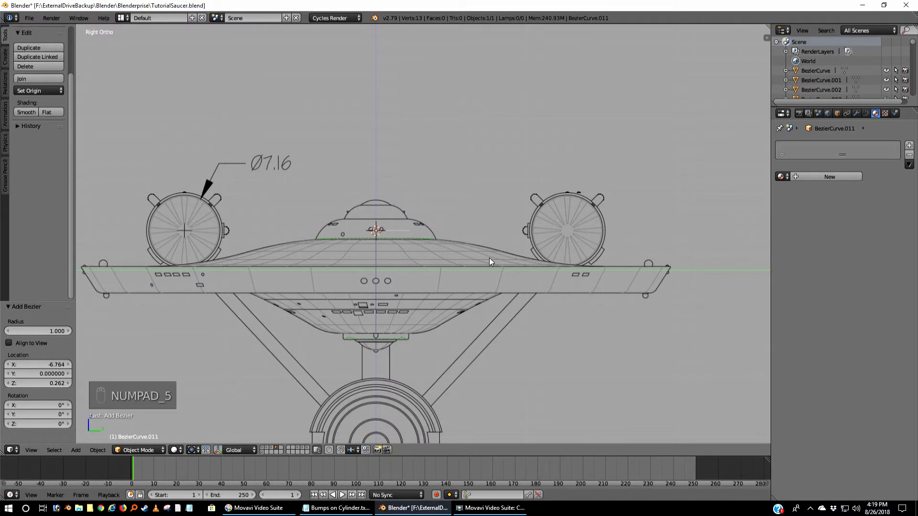
{"action": "key", "text": "r"}
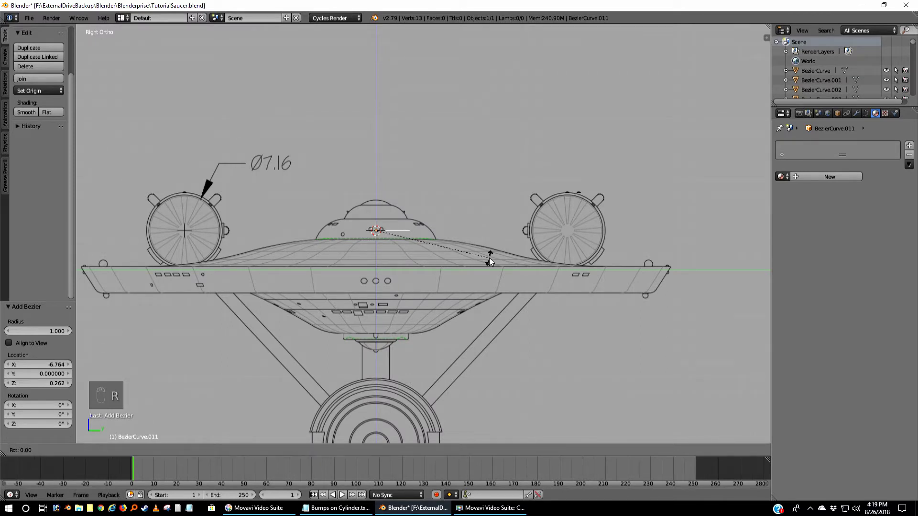
{"action": "type", "text": "90"}
{"action": "key", "text": "Return"}
Rotate the curve about 41.7° in the front view to follow the slope of the nacelle's curved rear edge
{"action": "key", "text": "KP_1"}
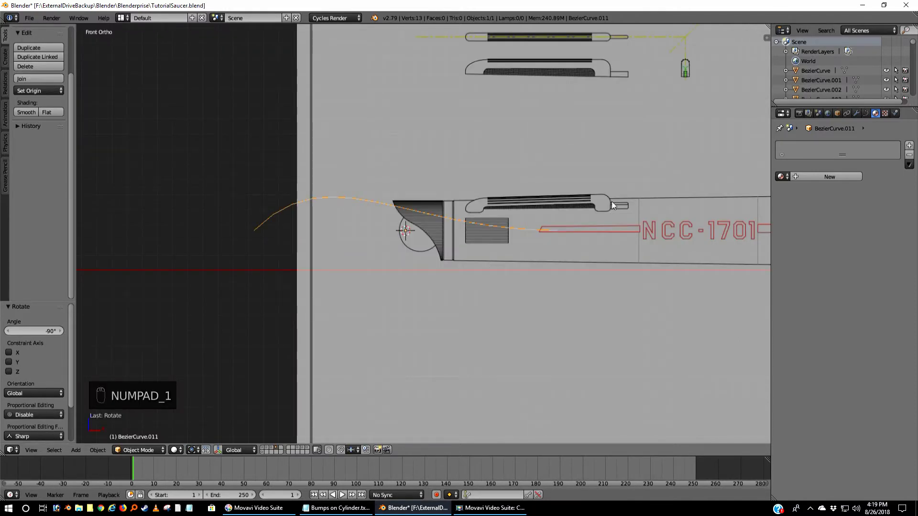
{"action": "key", "text": "r"}
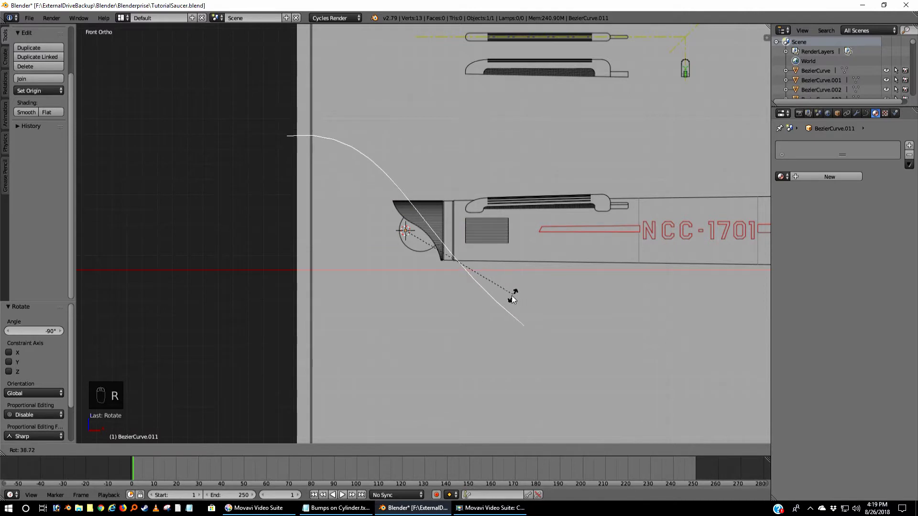
{"action": "left_click", "coordinate": [508, 287]}
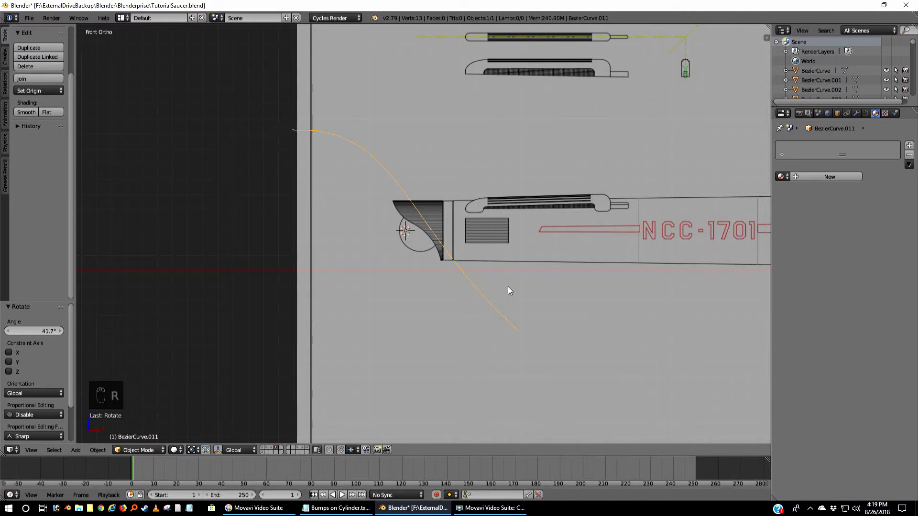
Set the Bezier curve's preview and render U resolution both to 100
{"action": "left_click", "coordinate": [865, 114]}
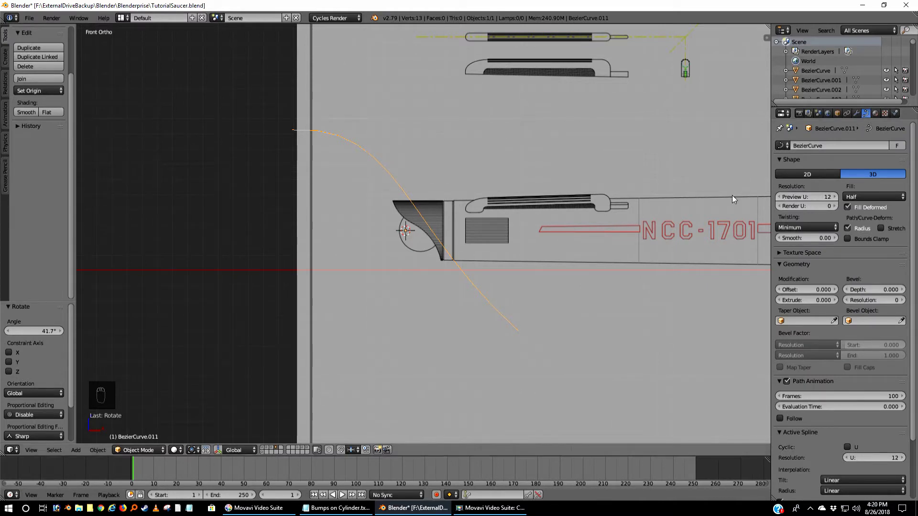
{"action": "left_click", "coordinate": [819, 196]}
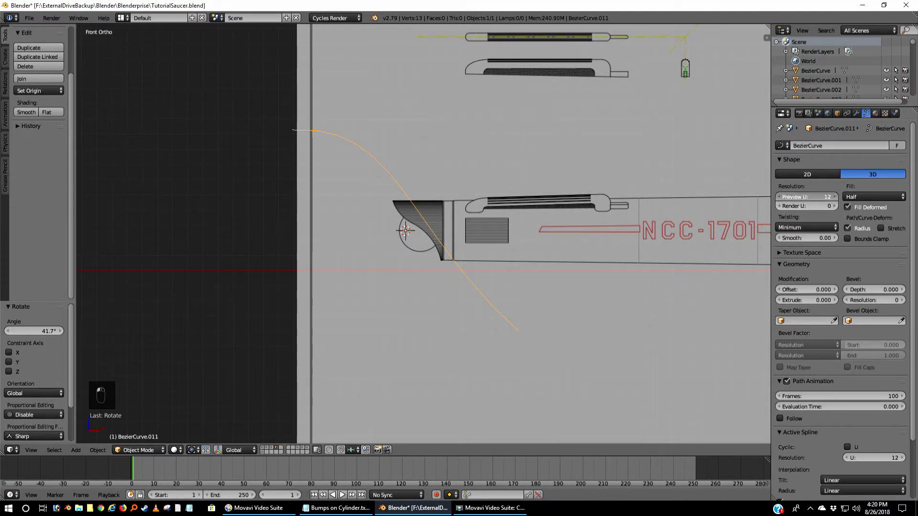
{"action": "type", "text": "100"}
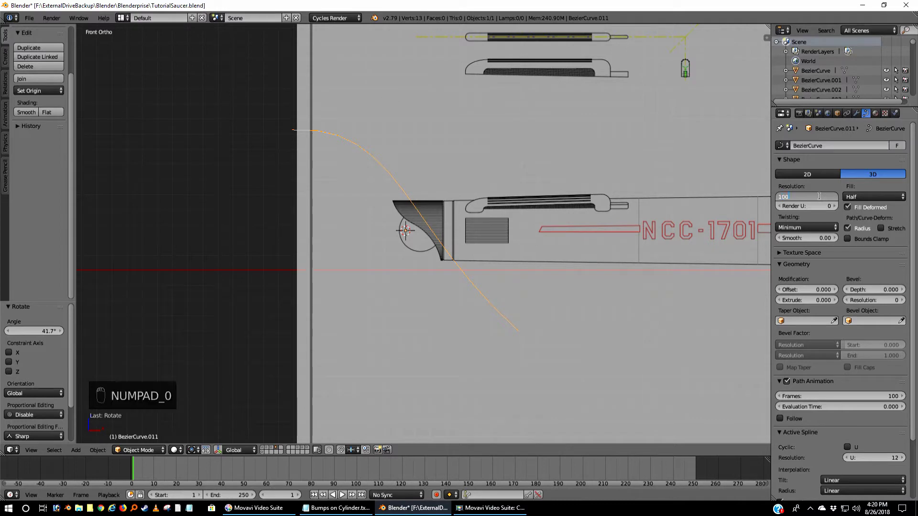
{"action": "key", "text": "Return"}
{"action": "left_click", "coordinate": [822, 206]}
{"action": "type", "text": "100"}
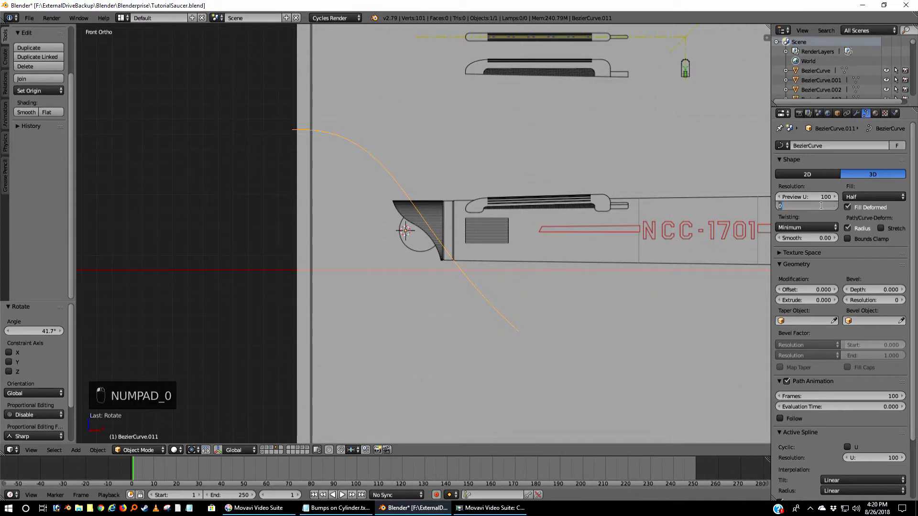
{"action": "key", "text": "Return"}
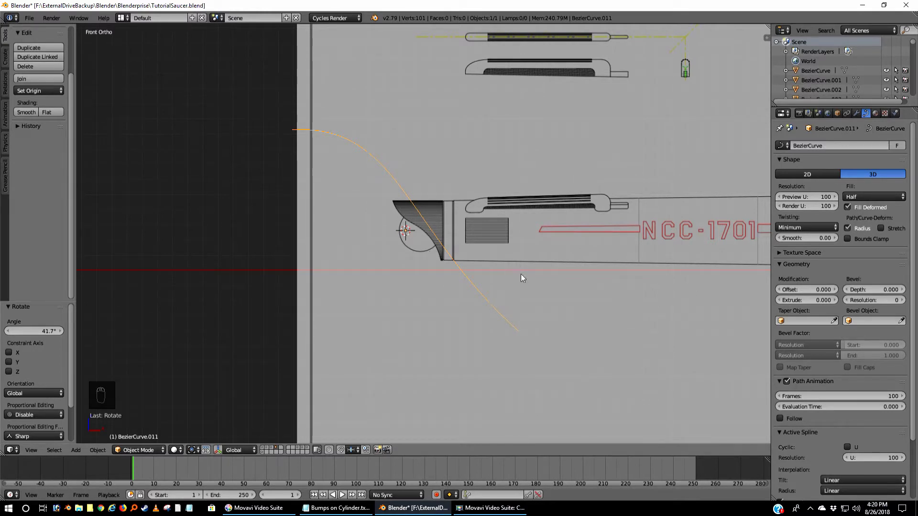
Scale the curve down to about 0.33 to match the height of the blueprint's nacelle end
{"action": "key", "text": "s"}
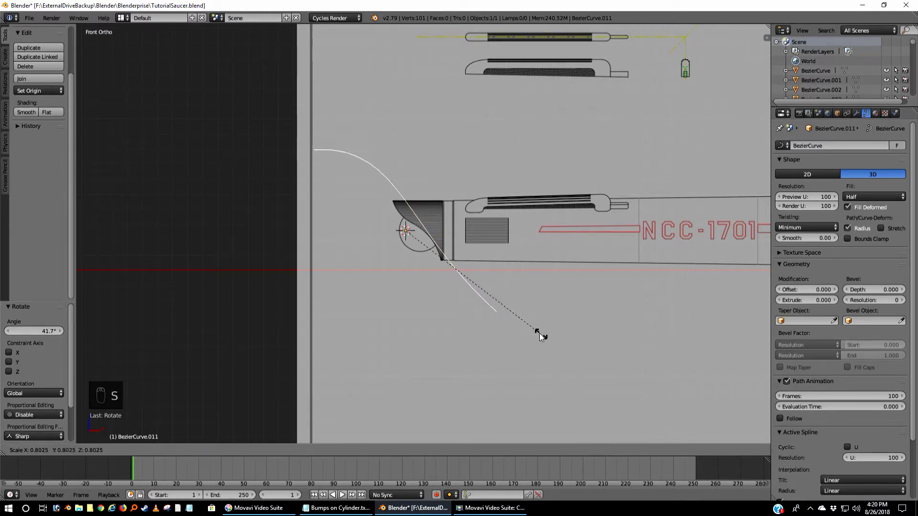
{"action": "left_click", "coordinate": [468, 263]}
{"action": "scroll", "coordinate": [449, 283], "scroll_direction": "up", "scroll_amount": 4}
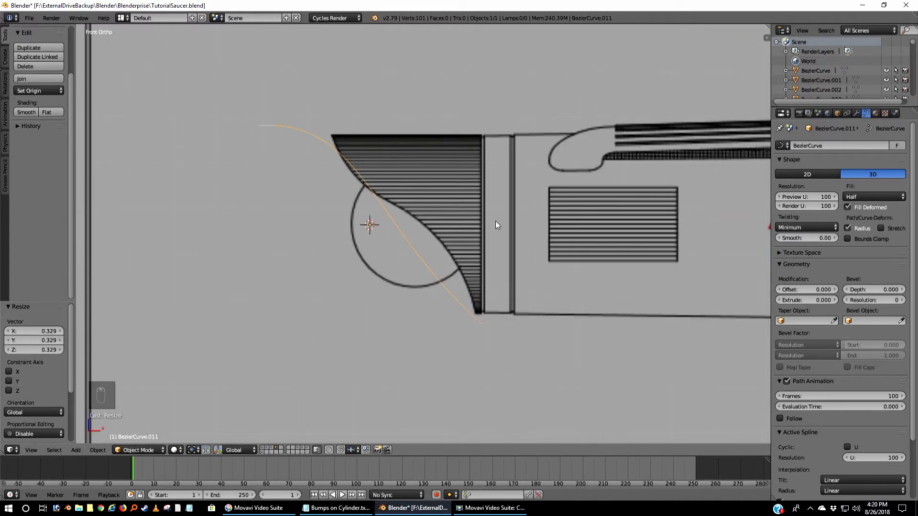
In Edit Mode, move the curve's upper control point near the blueprint profile's upper tip and its lower one just below the lower tip
{"action": "key", "text": "Tab"}
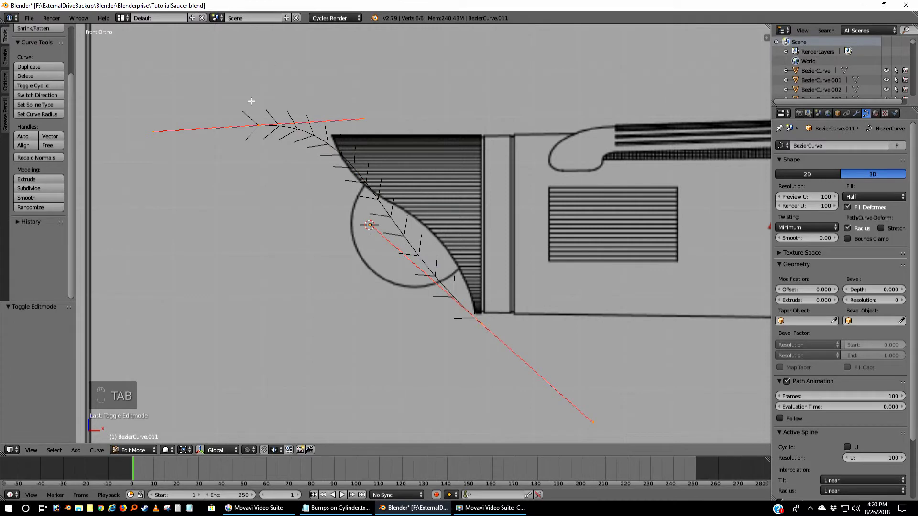
{"action": "right_click", "coordinate": [257, 126]}
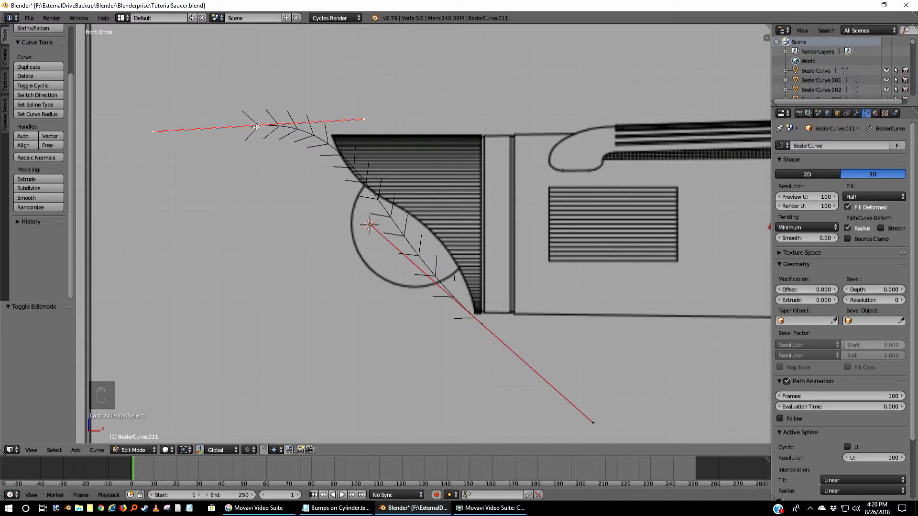
{"action": "key", "text": "g"}
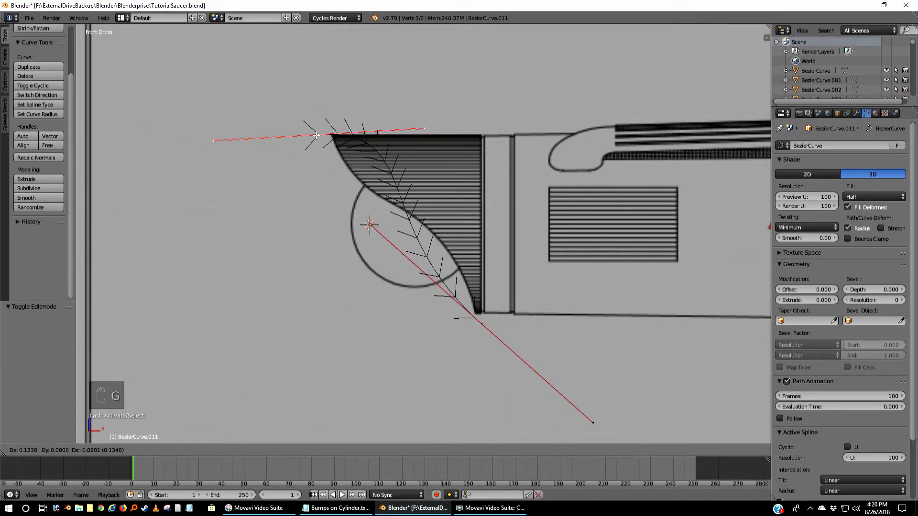
{"action": "left_click", "coordinate": [320, 130]}
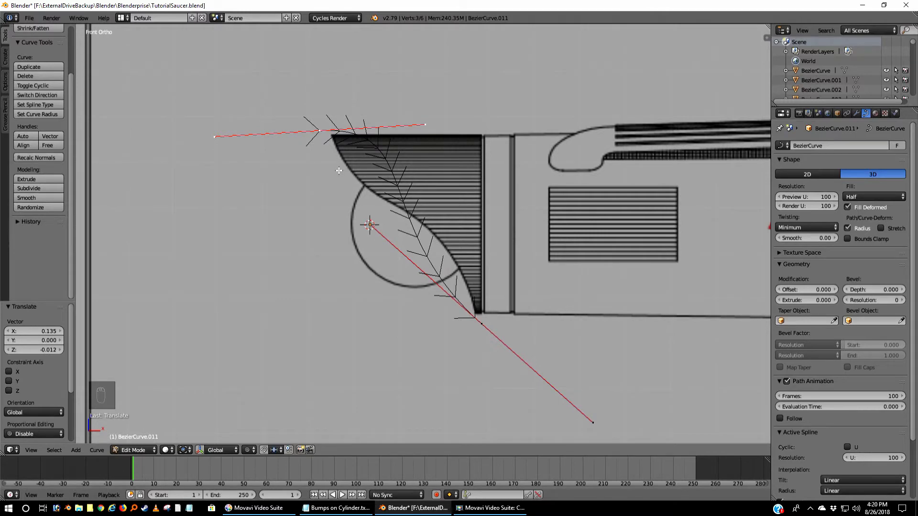
{"action": "right_click", "coordinate": [482, 322]}
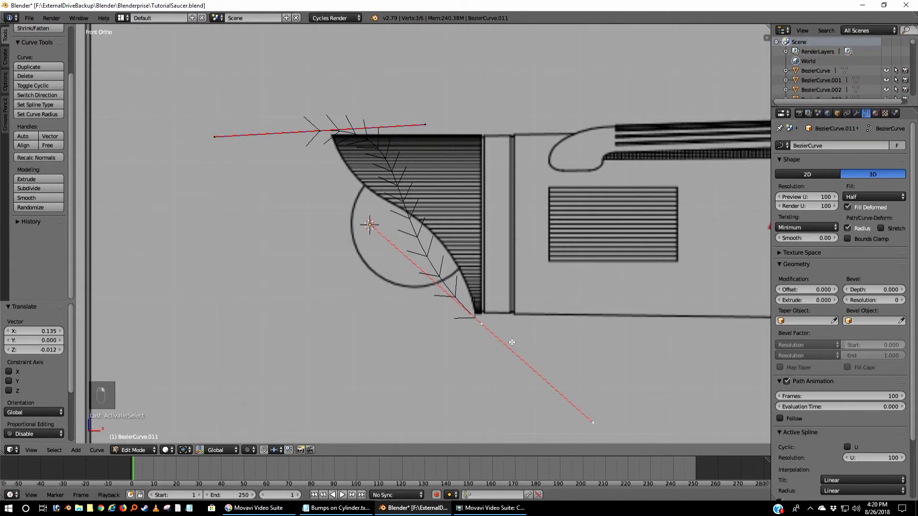
{"action": "key", "text": "g"}
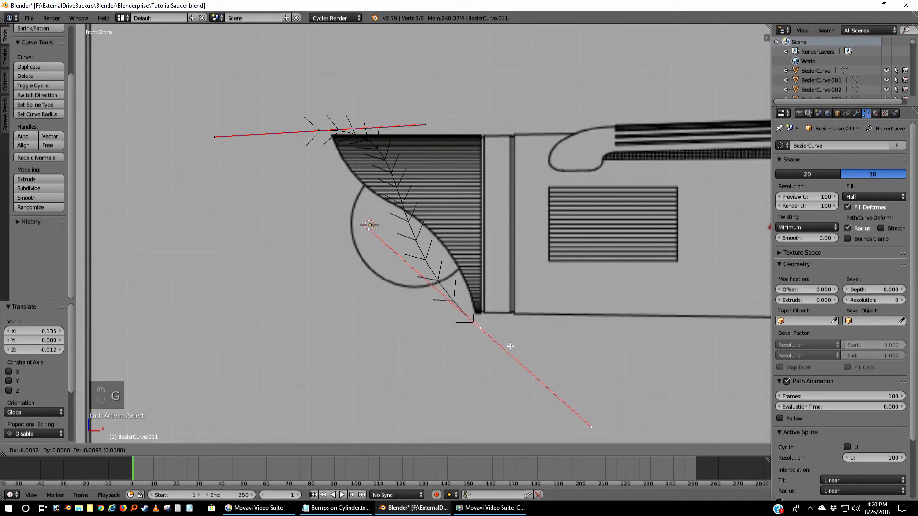
{"action": "left_click", "coordinate": [505, 345]}
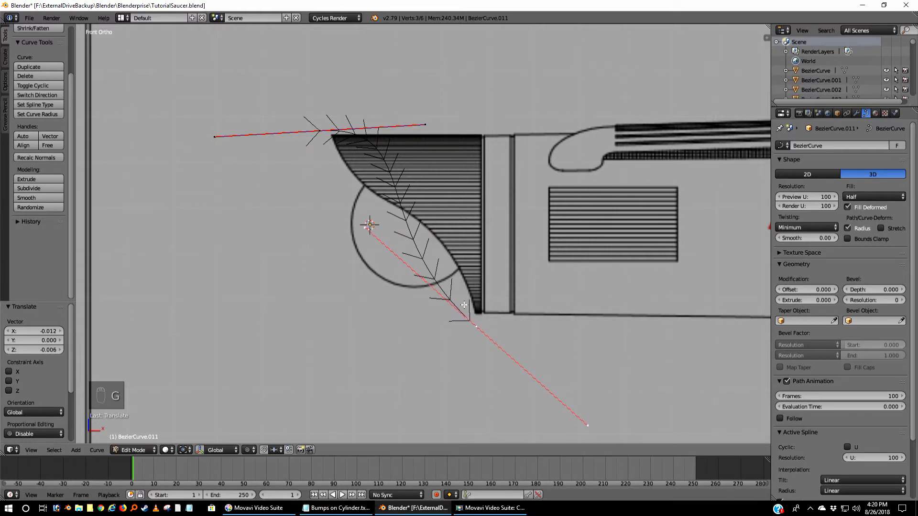
Move the curve's upper control point slightly above the profile's upper tip and swing its inner handle down, steeply below the point
{"action": "right_click", "coordinate": [314, 127]}
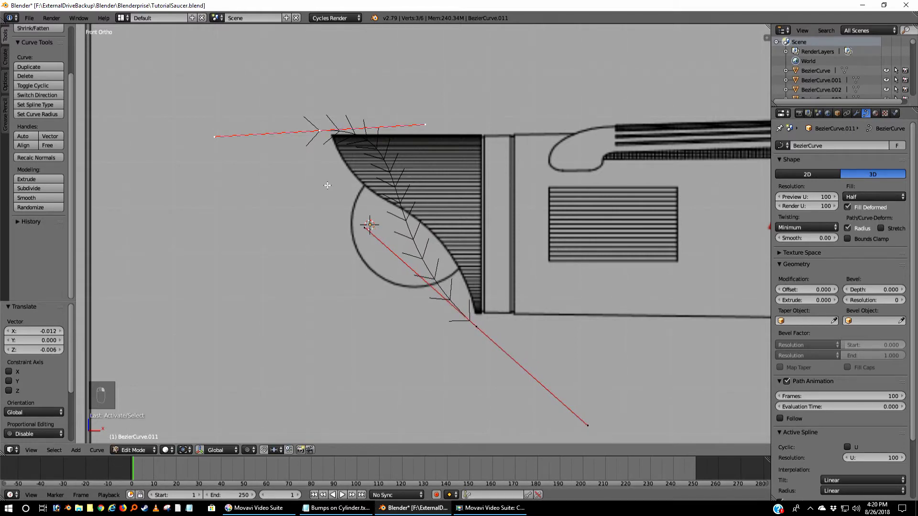
{"action": "key", "text": "g"}
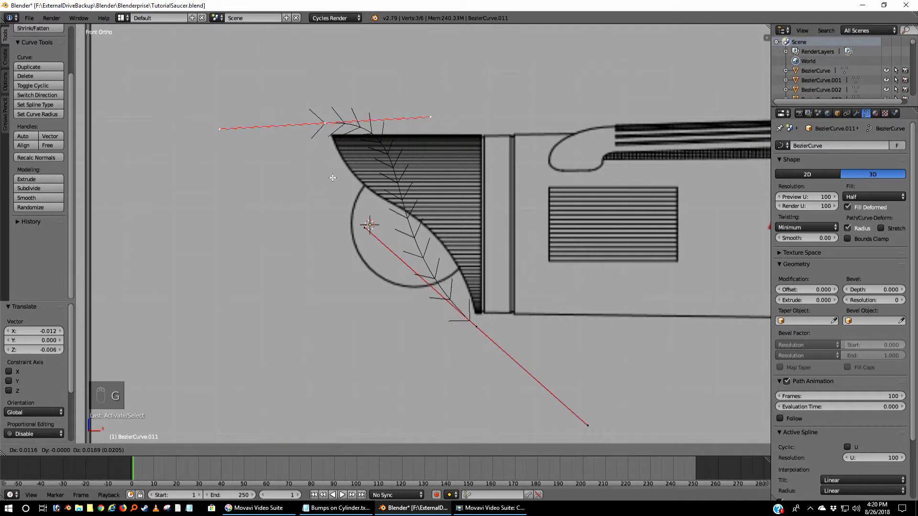
{"action": "left_click", "coordinate": [333, 177]}
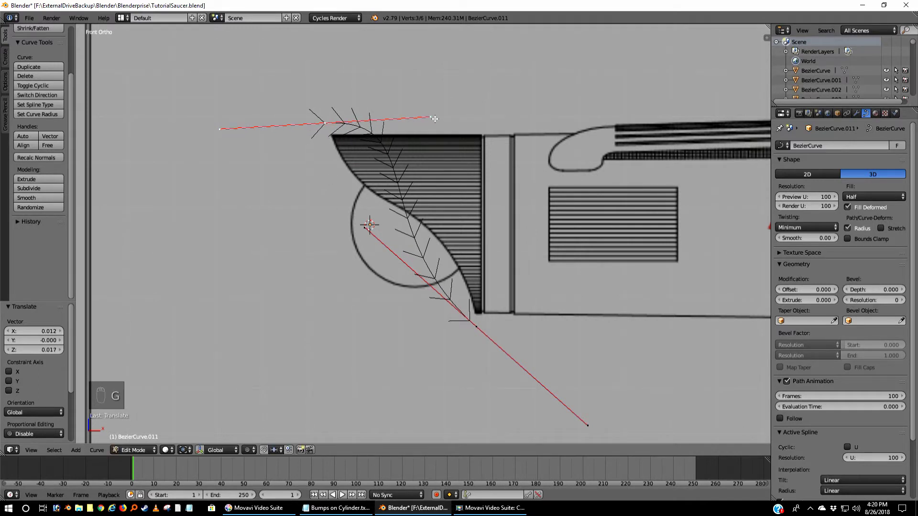
{"action": "right_click", "coordinate": [435, 119]}
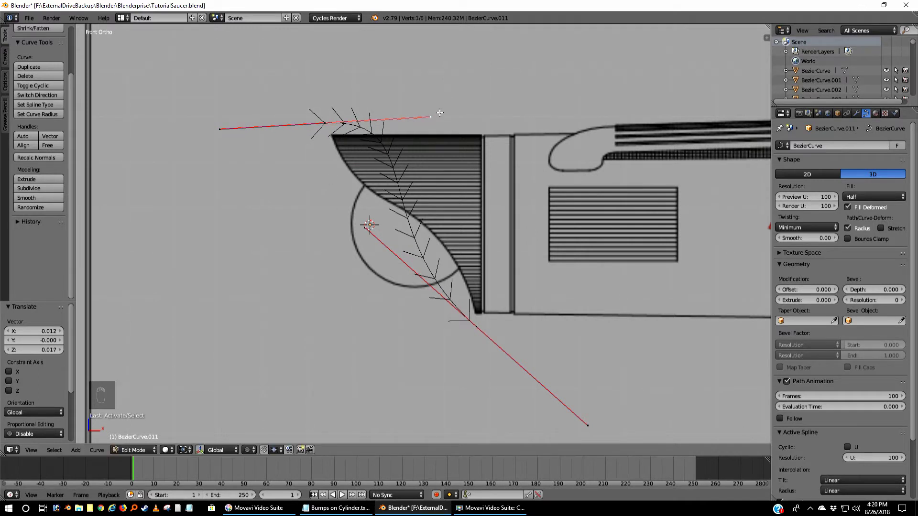
{"action": "key", "text": "g"}
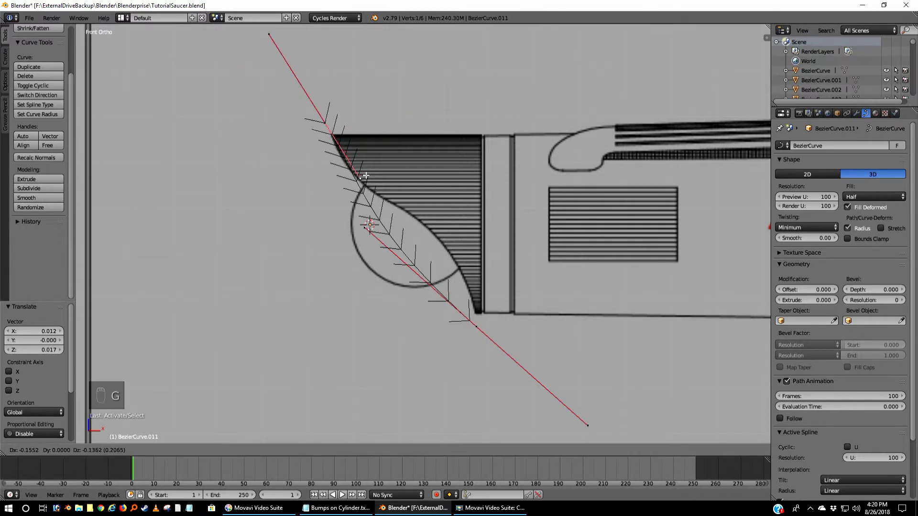
{"action": "left_click", "coordinate": [341, 187]}
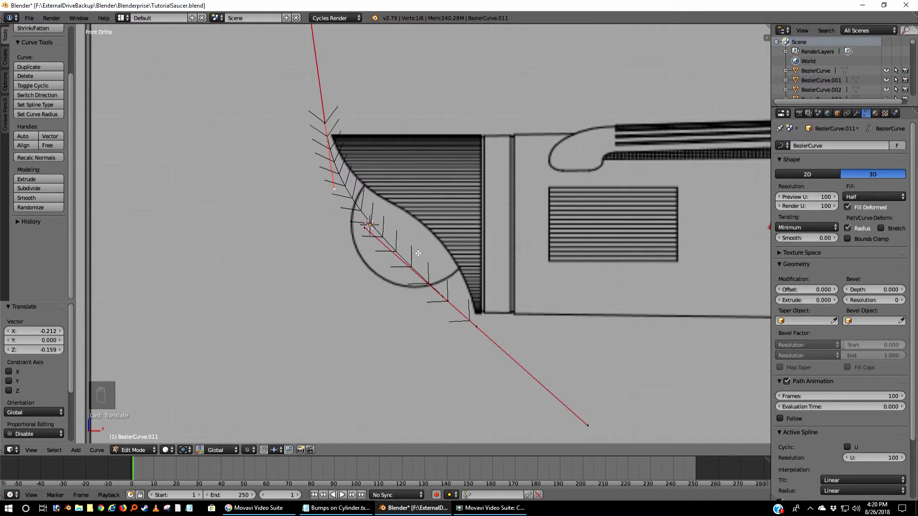
Pull the lower point's inner handle up into the ribbed area and shift the upper point's inner handle to follow the profile's S-shape
{"action": "right_click", "coordinate": [366, 227]}
{"action": "key", "text": "g"}
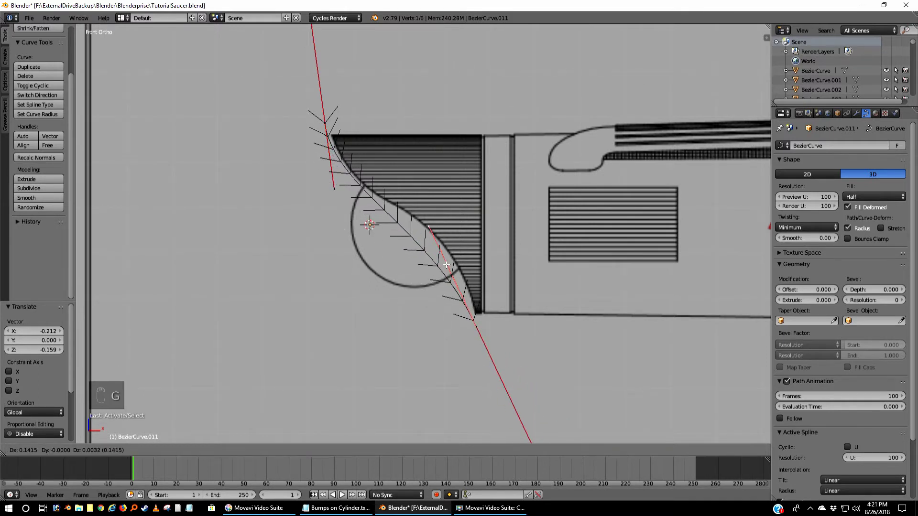
{"action": "left_click", "coordinate": [483, 244]}
{"action": "right_click", "coordinate": [335, 191]}
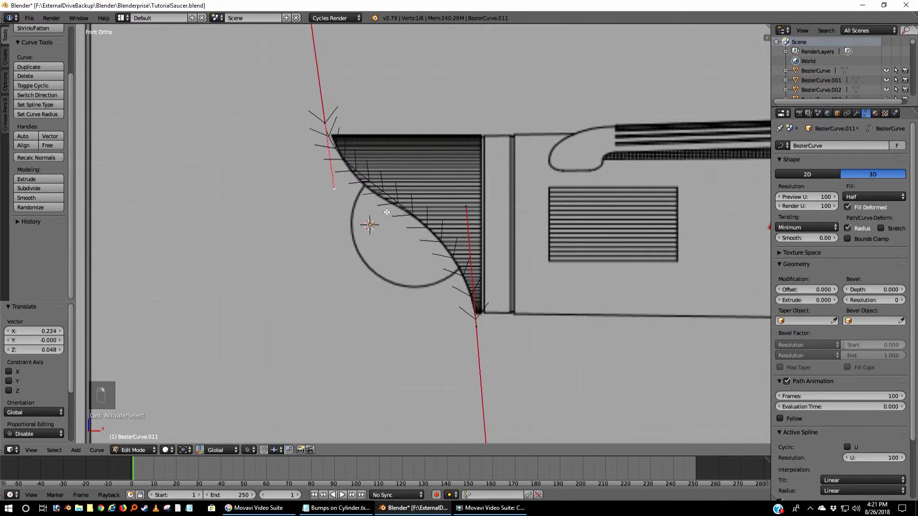
{"action": "key", "text": "g"}
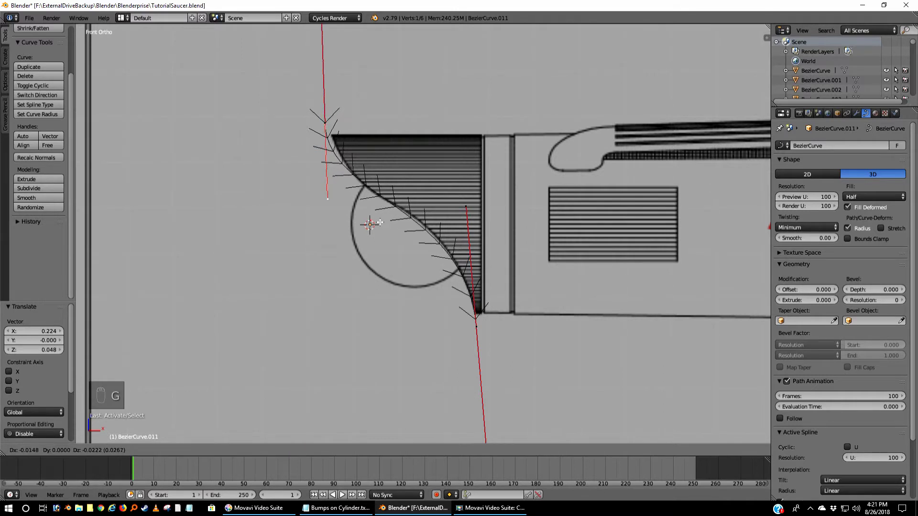
{"action": "left_click", "coordinate": [378, 220]}
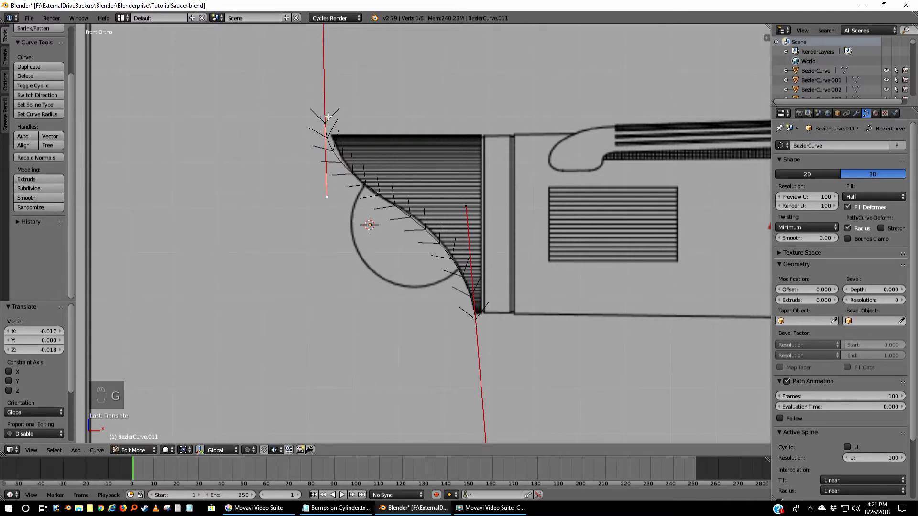
Place the upper control point on the profile's upper tip and move its inner handle to the edge of the blueprint circle
{"action": "right_click", "coordinate": [329, 117]}
{"action": "key", "text": "g"}
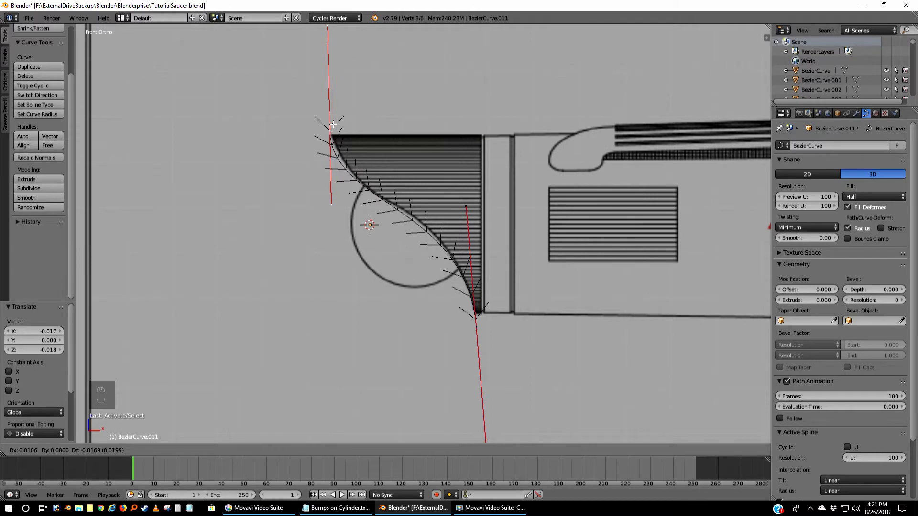
{"action": "left_click", "coordinate": [334, 130]}
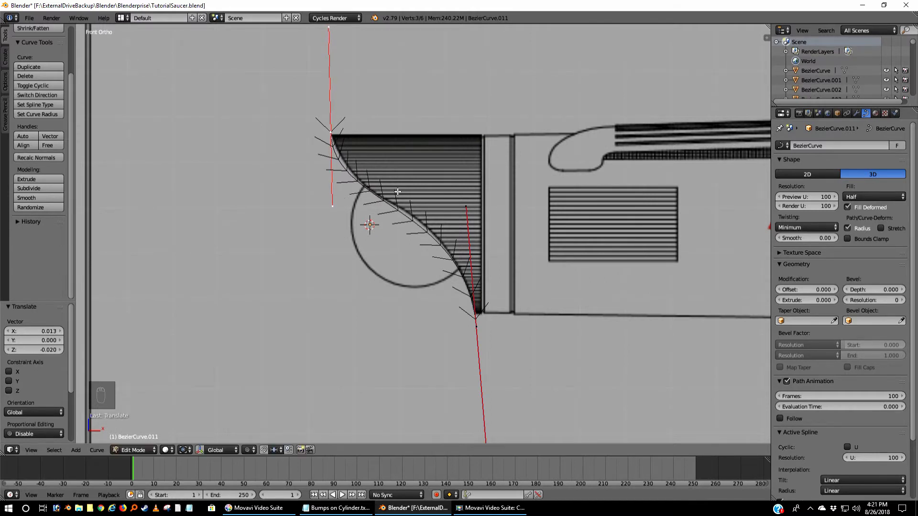
{"action": "right_click", "coordinate": [335, 213]}
{"action": "key", "text": "g"}
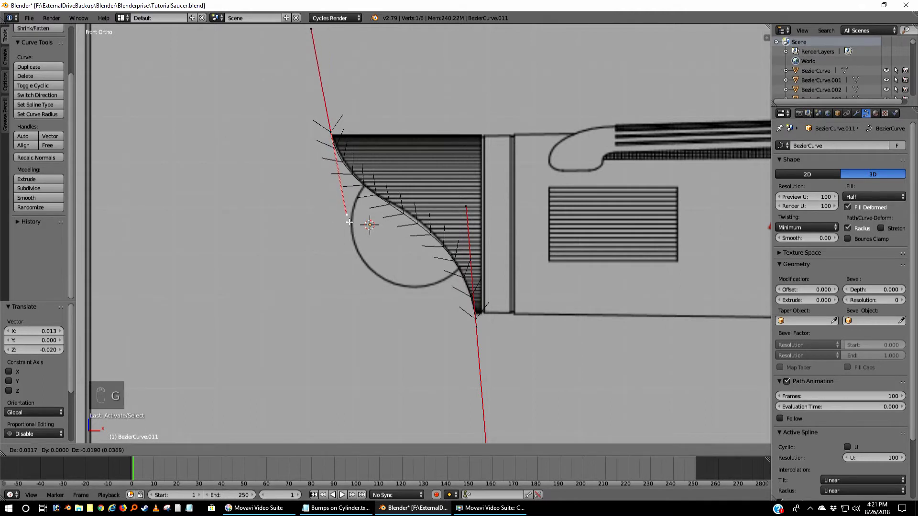
{"action": "left_click", "coordinate": [355, 223]}
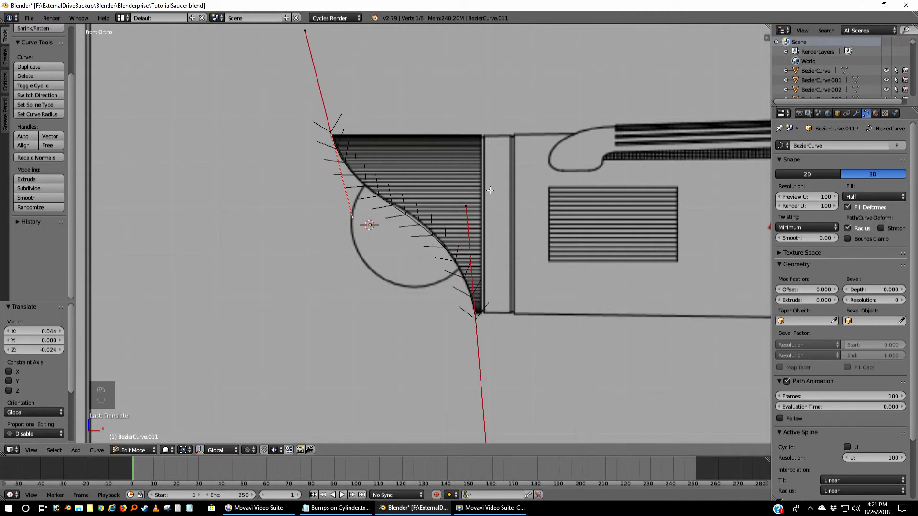
Place the lower control point on the profile's lower tip and shift its inner handle about 0.029 in negative X to match the edge
{"action": "right_click", "coordinate": [477, 327]}
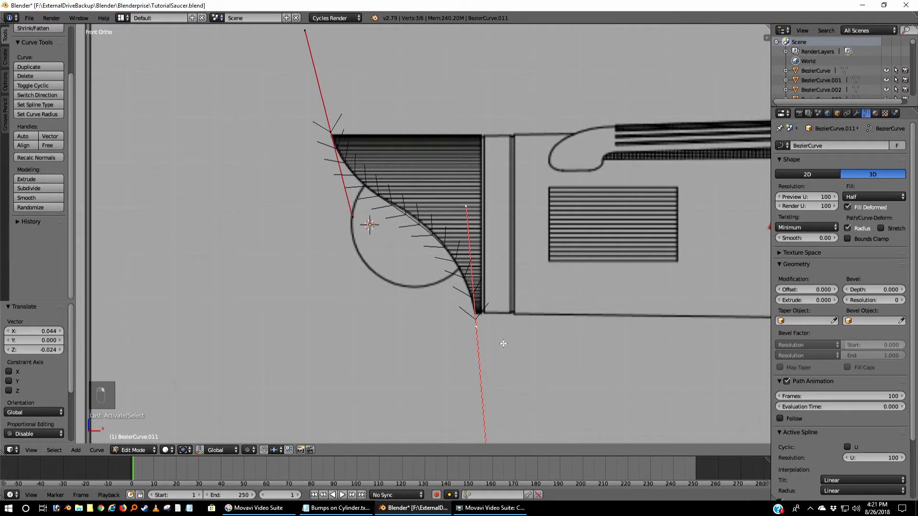
{"action": "key", "text": "g"}
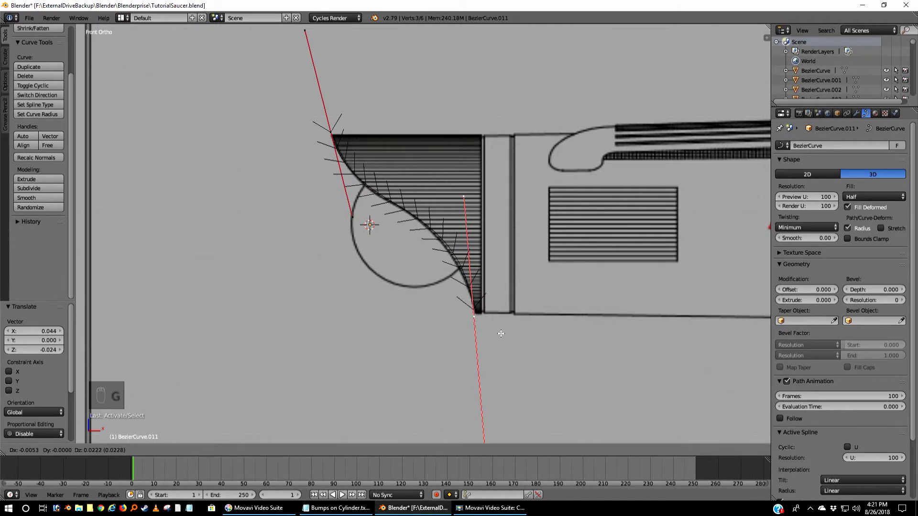
{"action": "left_click", "coordinate": [500, 333]}
{"action": "right_click", "coordinate": [471, 195]}
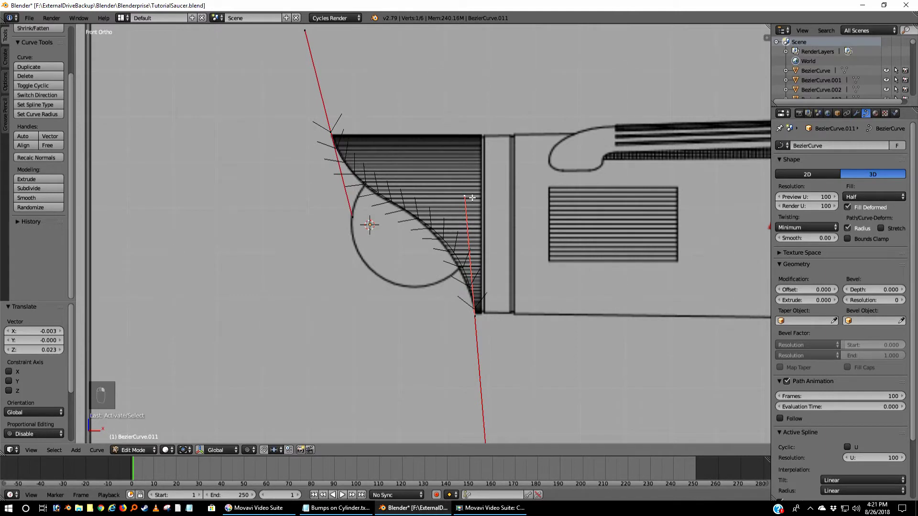
{"action": "key", "text": "g"}
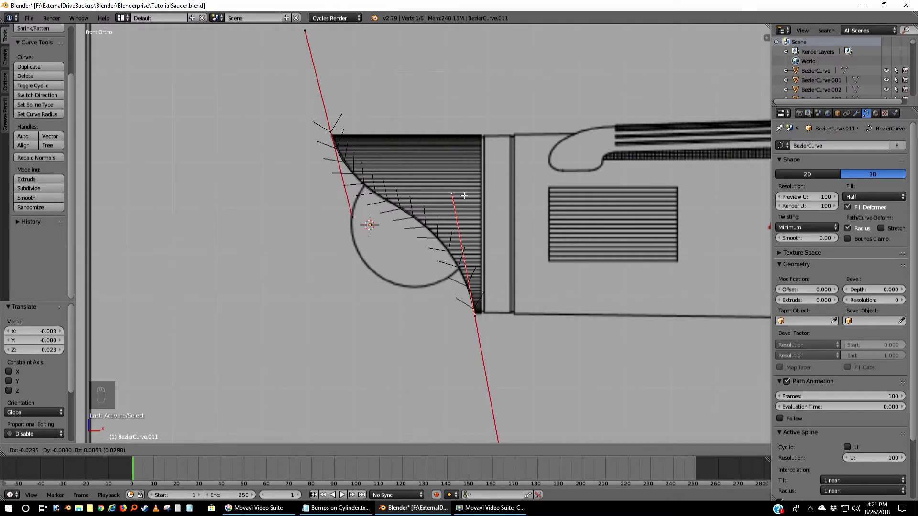
{"action": "left_click", "coordinate": [463, 196]}
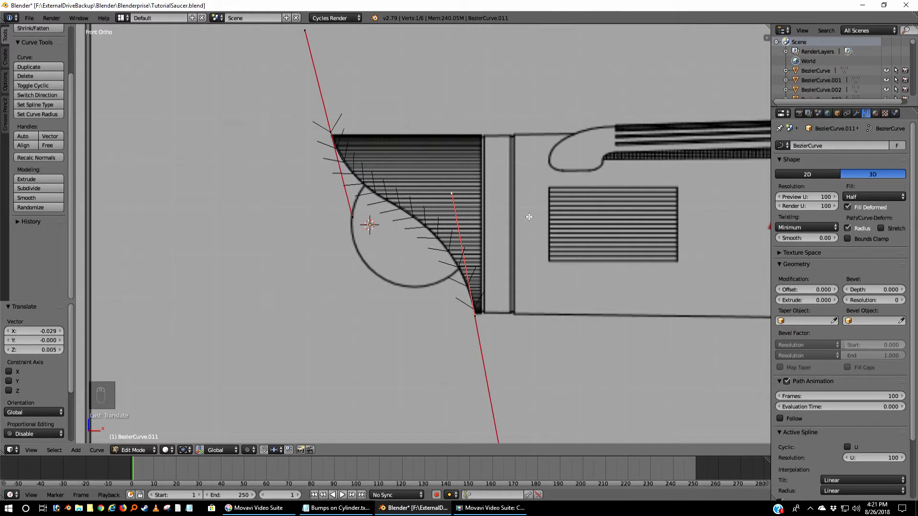
Check the curve against the blueprint in Object Mode, then nudge the upper point's inner handle by about -0.003 in X and 0.004 in Z
{"action": "key", "text": "Tab"}
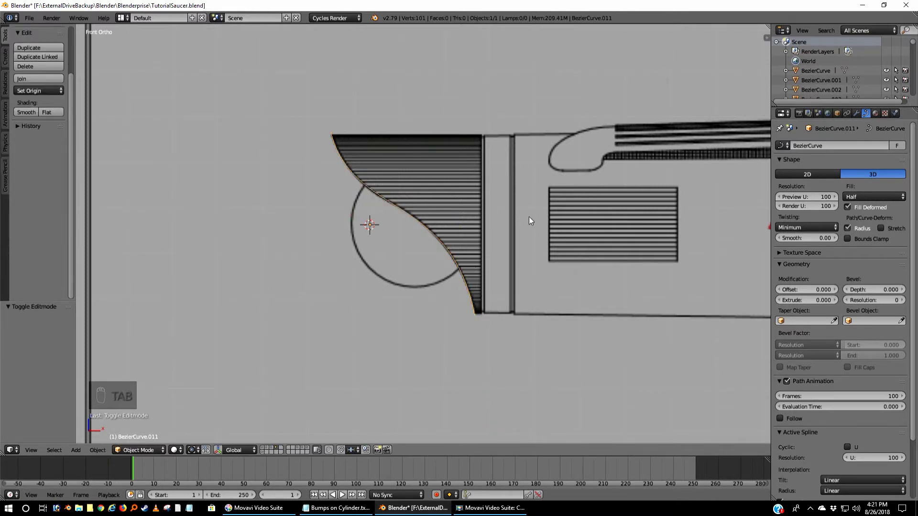
{"action": "key", "text": "Tab"}
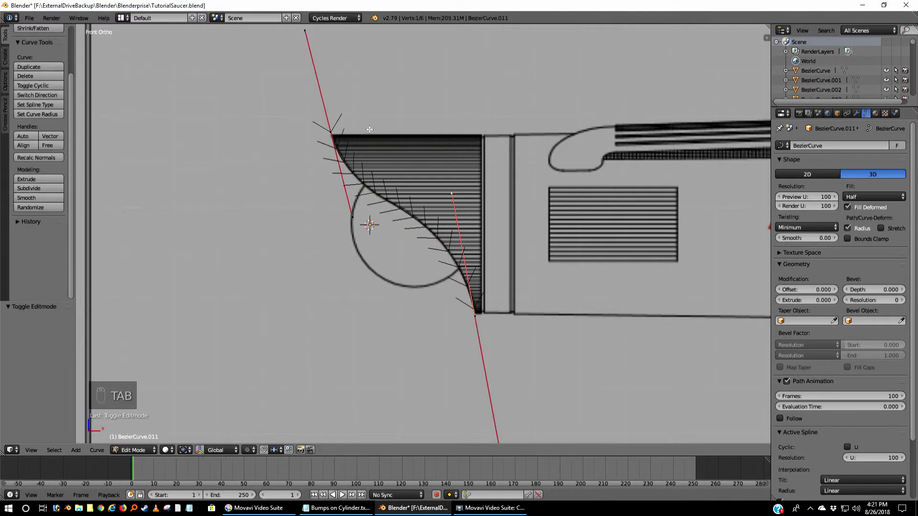
{"action": "right_click", "coordinate": [353, 221]}
{"action": "key", "text": "g"}
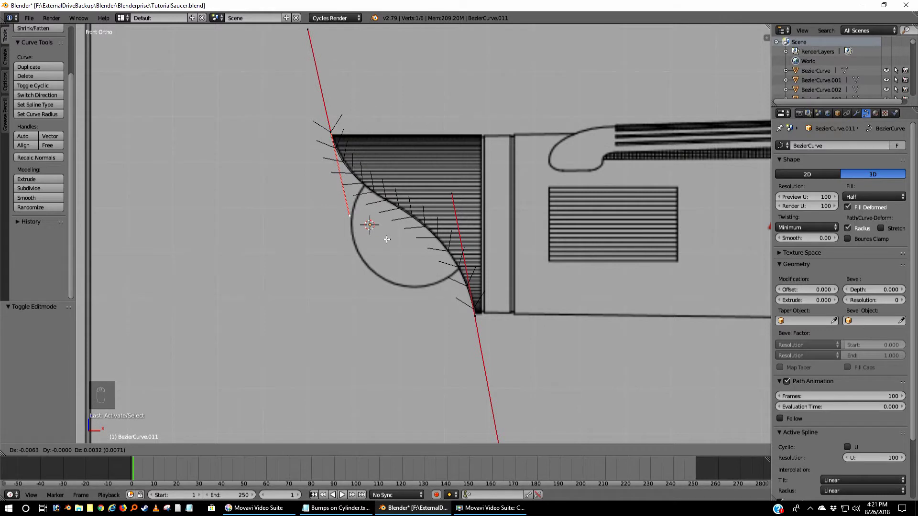
{"action": "left_click", "coordinate": [387, 239]}
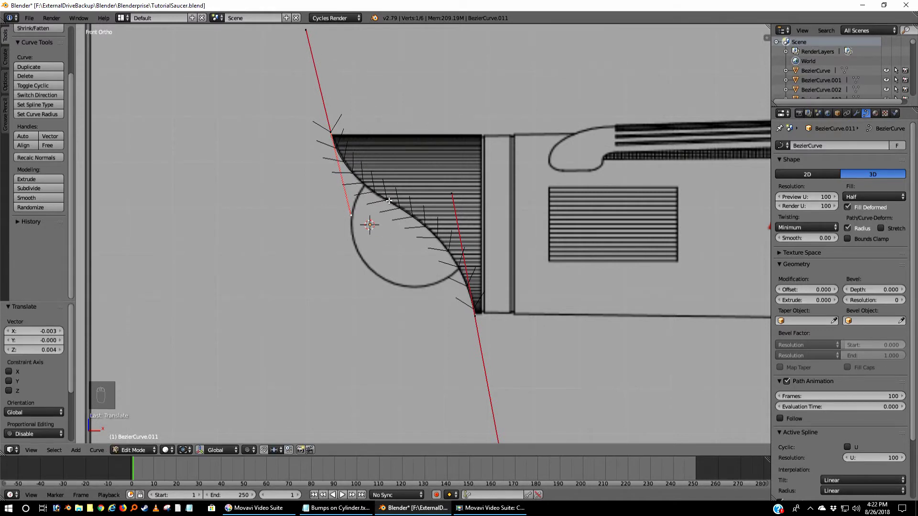
Return to Object Mode and convert the finished Bezier curve to a mesh
{"action": "key", "text": "Tab"}
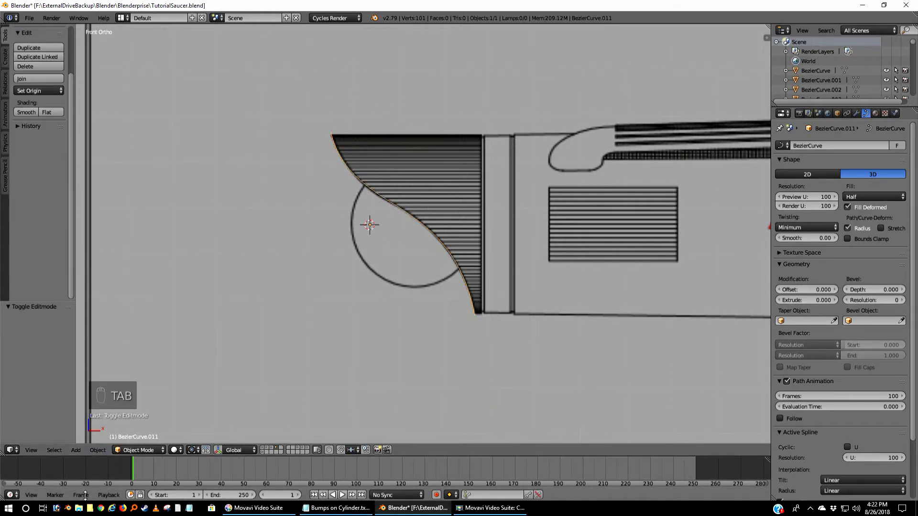
{"action": "left_click", "coordinate": [98, 450]}
{"action": "mouse_move", "coordinate": [139, 137]}
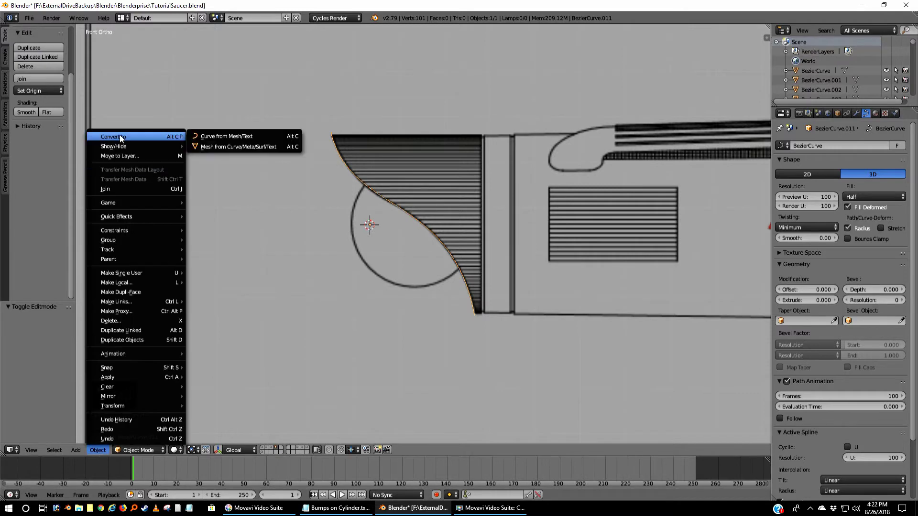
{"action": "left_click", "coordinate": [242, 147]}
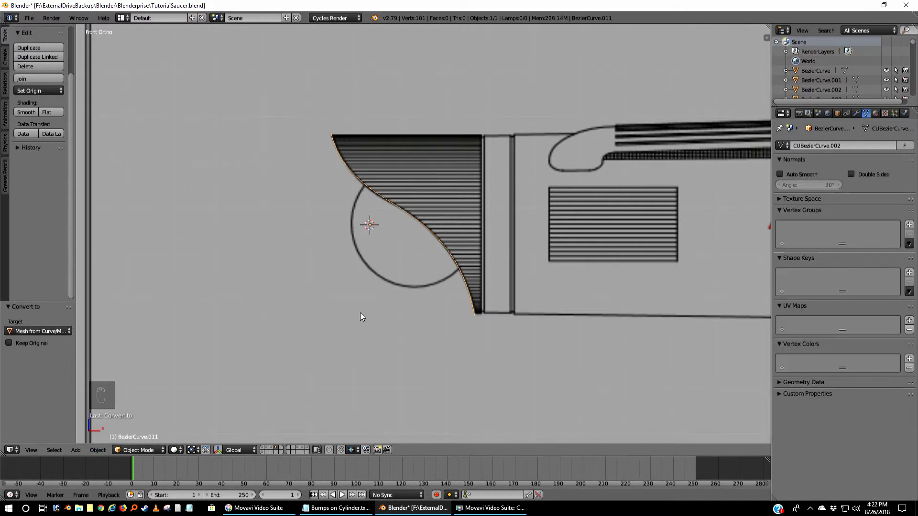
In Edit Mode, select all vertices of the converted mesh and examine how closely they follow the blueprint's curved edge
{"action": "key", "text": "Tab"}
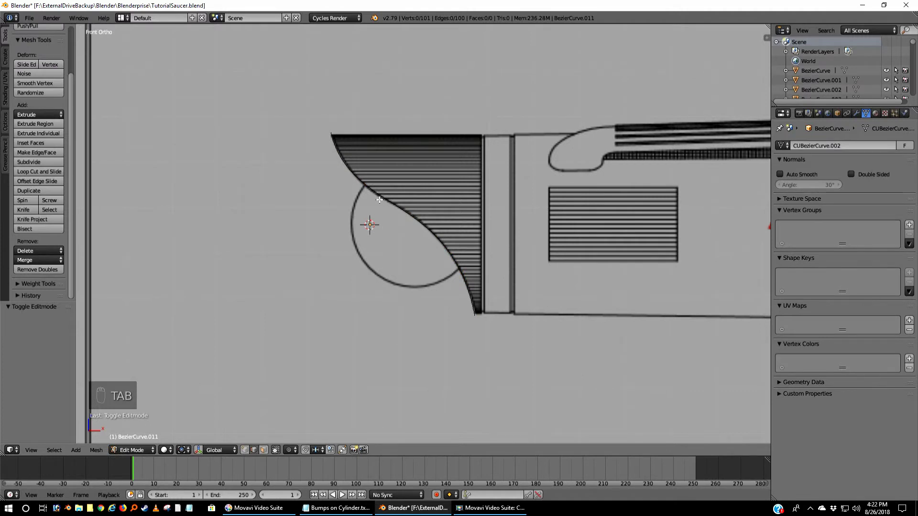
{"action": "key", "text": "Tab"}
{"action": "key", "text": "Tab"}
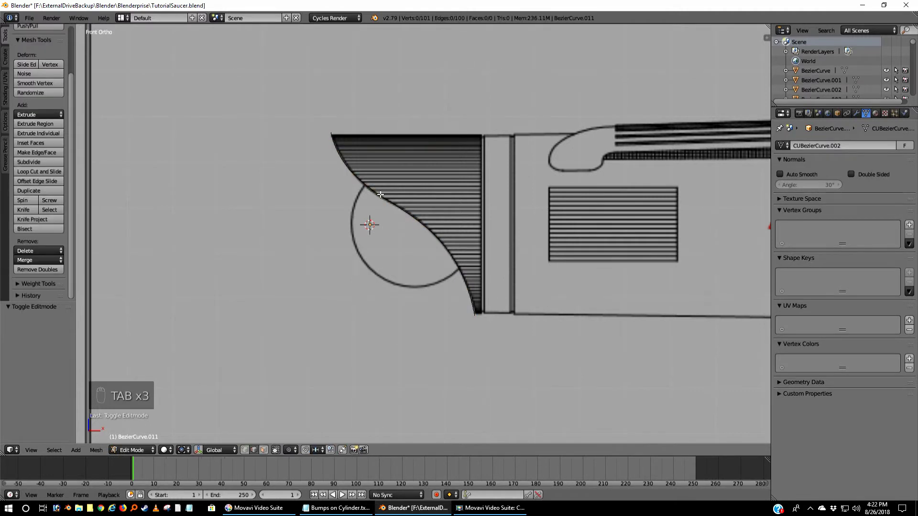
{"action": "key", "text": "a"}
{"action": "key", "text": "a"}
{"action": "key", "text": "a"}
{"action": "key", "text": "a"}
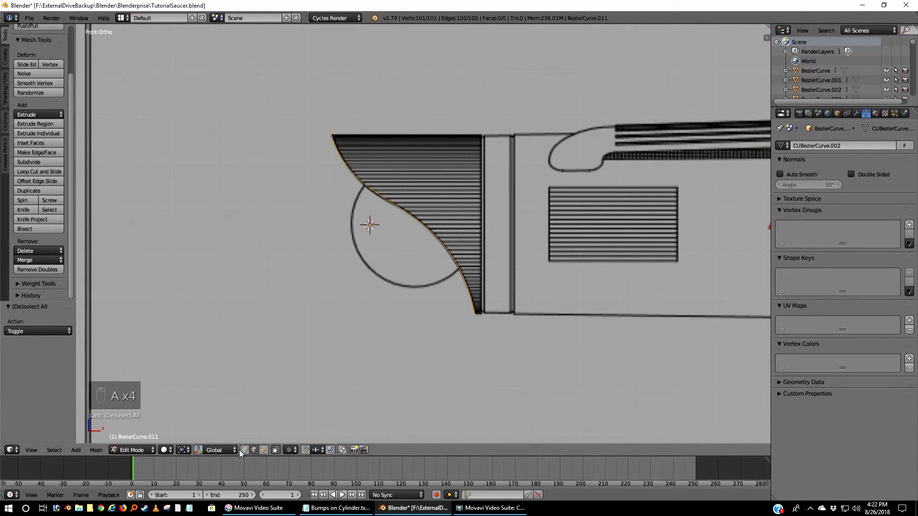
{"action": "scroll", "coordinate": [365, 204], "scroll_direction": "up", "scroll_amount": 1}
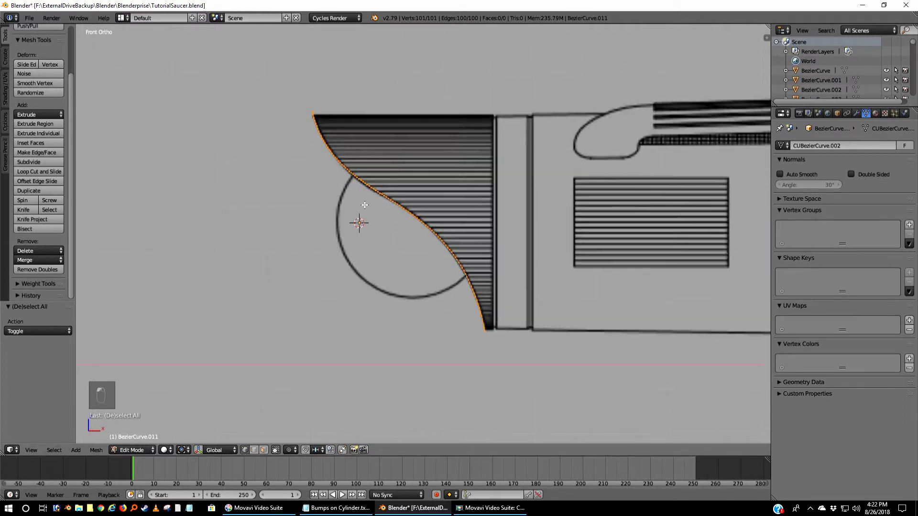
{"action": "scroll", "coordinate": [365, 205], "scroll_direction": "up", "scroll_amount": 3}
{"action": "scroll", "coordinate": [364, 204], "scroll_direction": "down", "scroll_amount": 3}
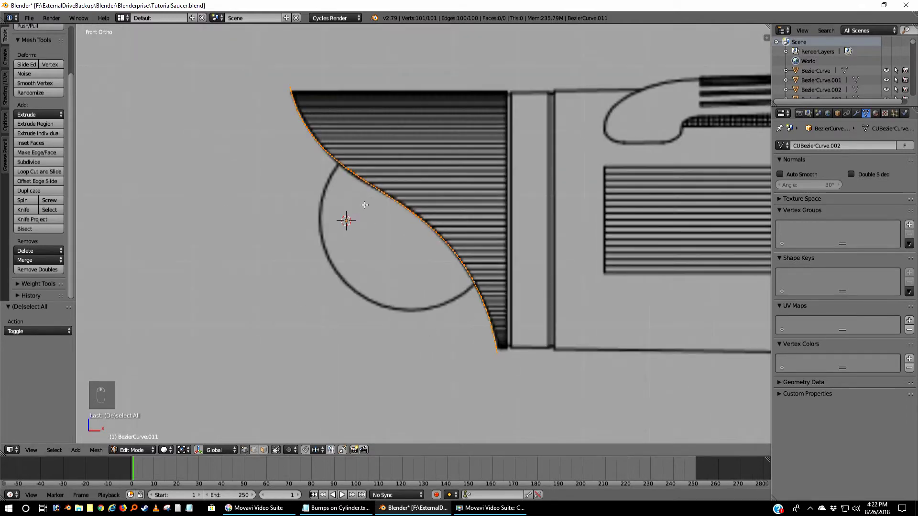
Extrude the mesh's lowest end vertex about 0.076 straight down along Z, below the nacelle
{"action": "right_click", "coordinate": [499, 353]}
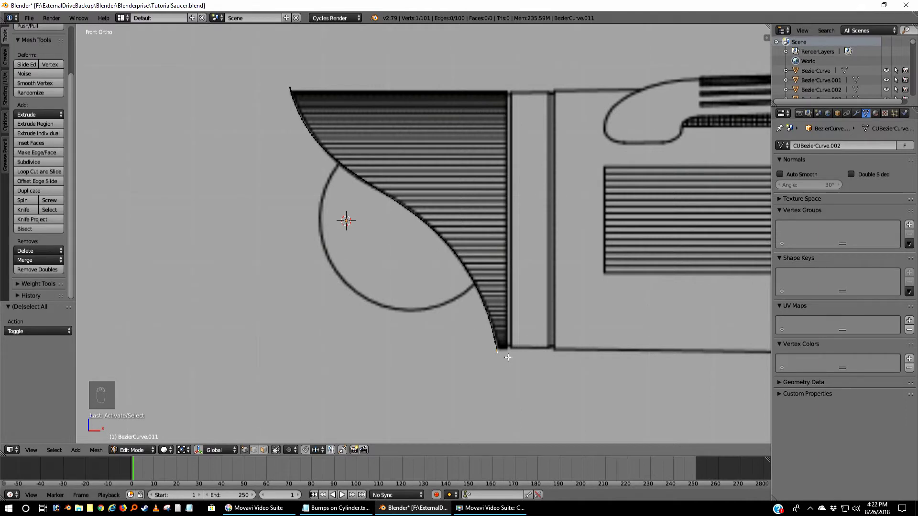
{"action": "key", "text": "e"}
{"action": "key", "text": "z"}
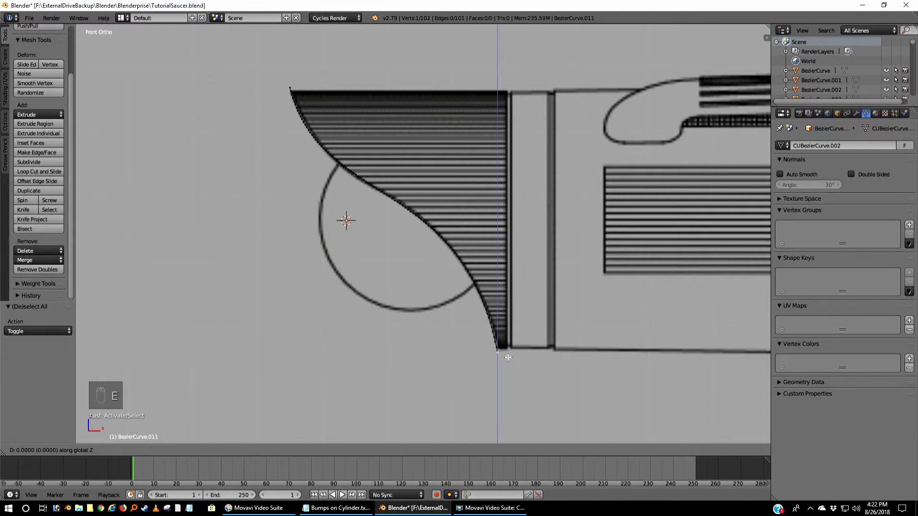
{"action": "left_click", "coordinate": [505, 407]}
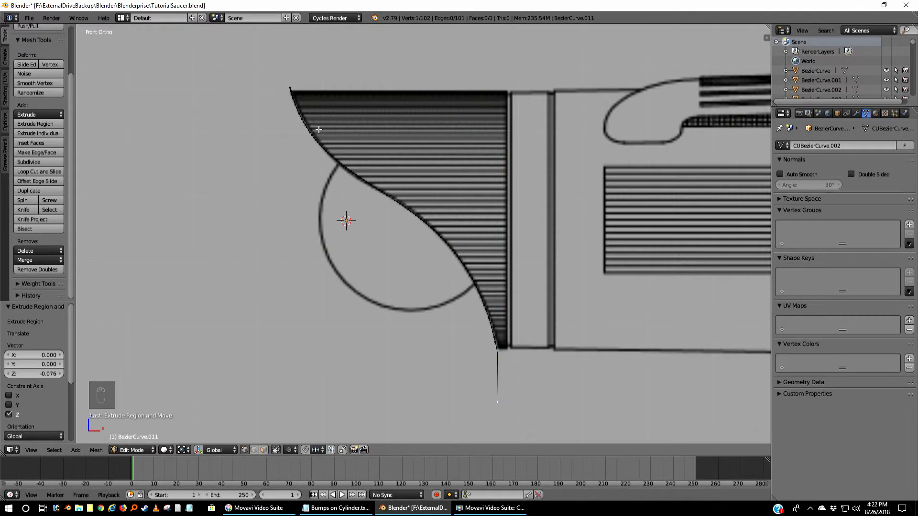
Extrude the mesh's topmost end vertex about 0.051 straight up along Z, above the nacelle
{"action": "right_click", "coordinate": [284, 81]}
{"action": "key", "text": "e"}
{"action": "key", "text": "z"}
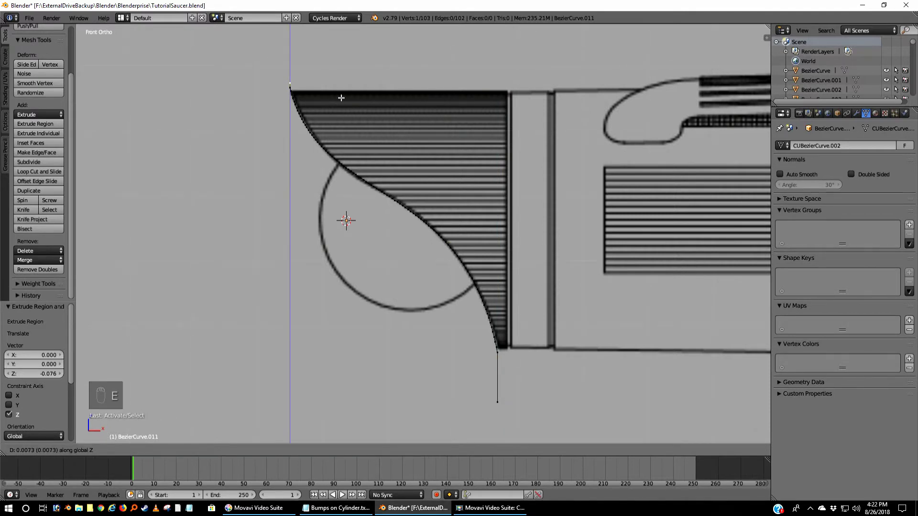
{"action": "left_click", "coordinate": [343, 71]}
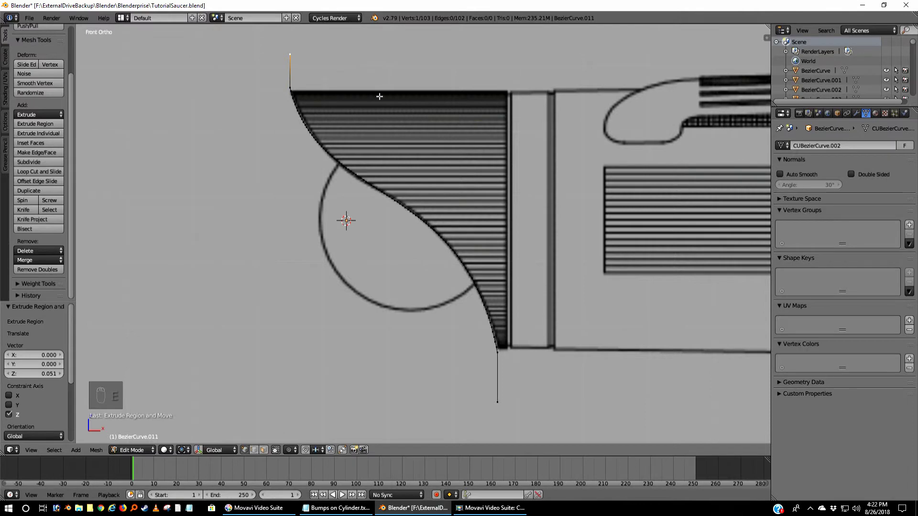
Select the entire curve outline and extrude it about -0.844 along X, away from the nacelle, then clear the selection
{"action": "key", "text": "a"}
{"action": "key", "text": "a"}
{"action": "scroll", "coordinate": [404, 153], "scroll_direction": "down", "scroll_amount": 4}
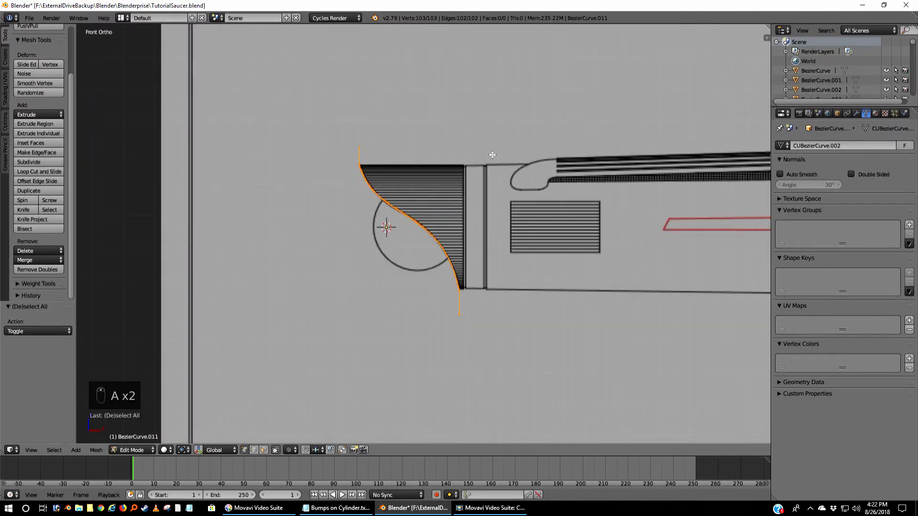
{"action": "key", "text": "e"}
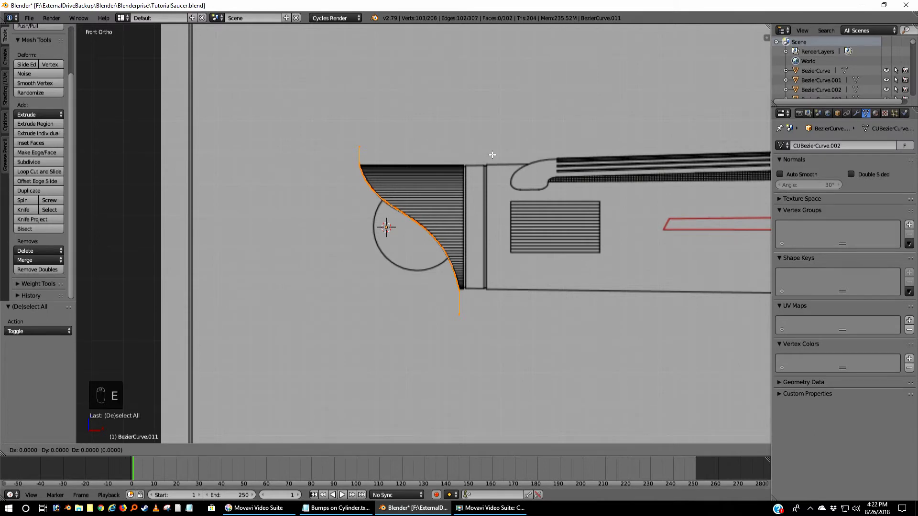
{"action": "key", "text": "x"}
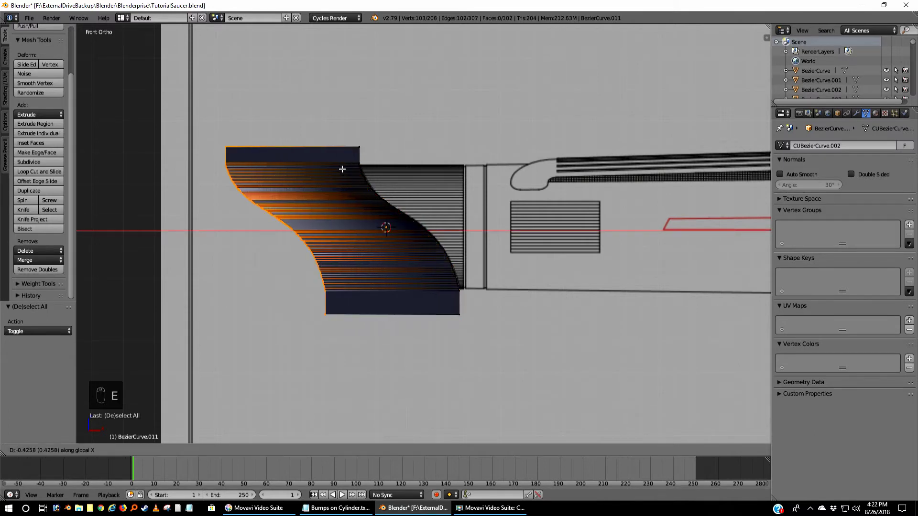
{"action": "left_click", "coordinate": [225, 171]}
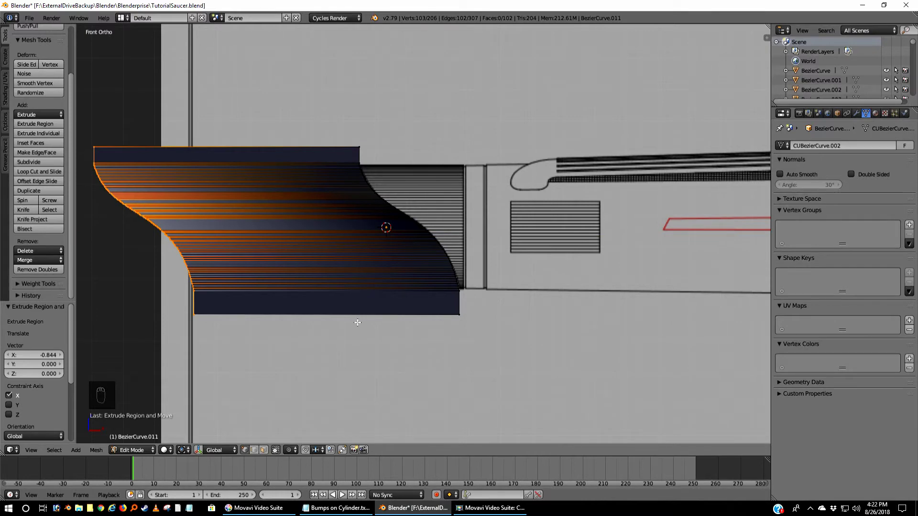
{"action": "key", "text": "a"}
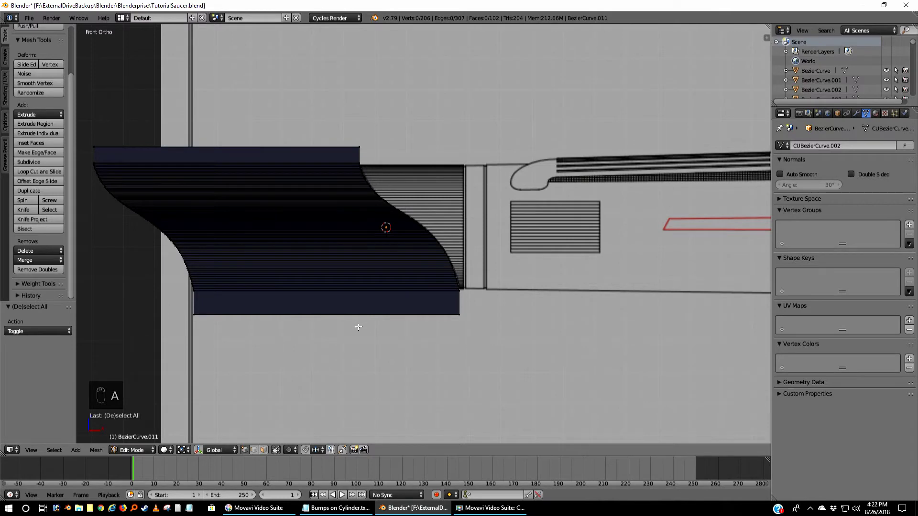
From the top view, extrude the whole curved sheet about 1.33 along Y into a solid block and return to Object Mode
{"action": "key", "text": "KP_7"}
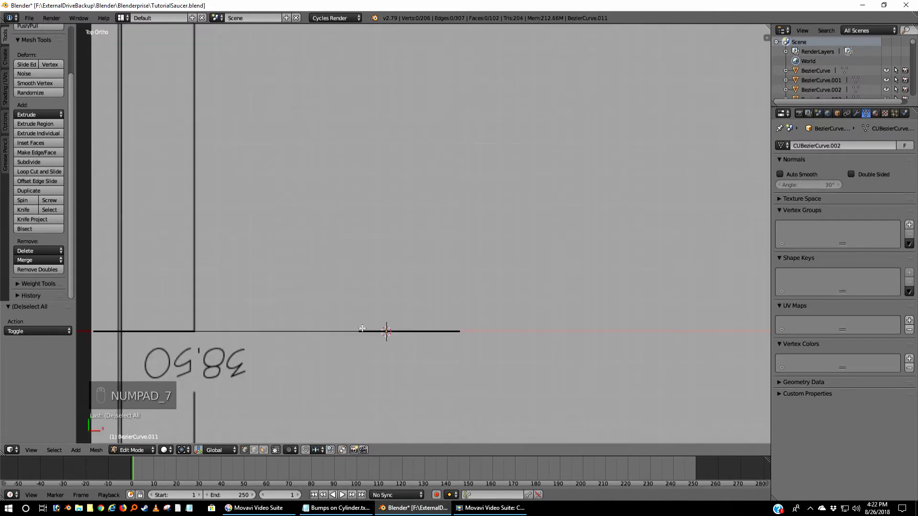
{"action": "middle_click_drag", "start_coordinate": [363, 329], "coordinate": [389, 225]}
{"action": "key", "text": "a"}
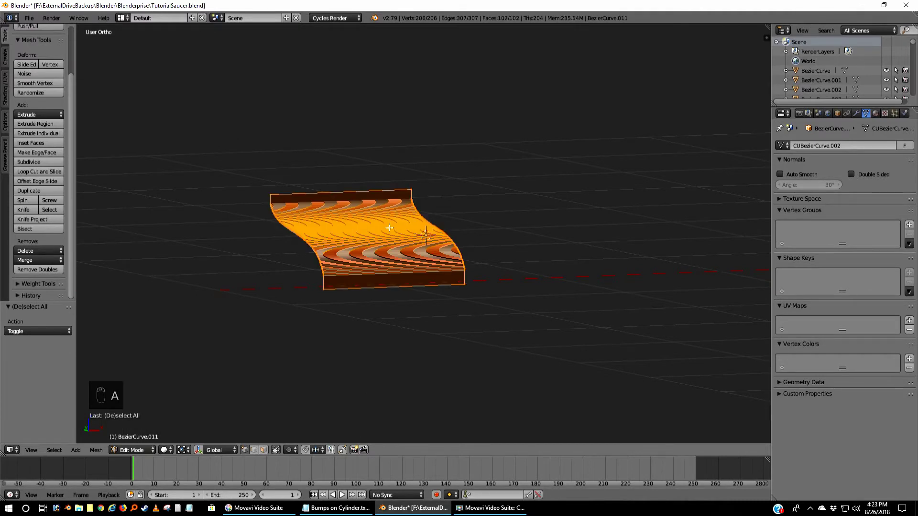
{"action": "key", "text": "KP_7"}
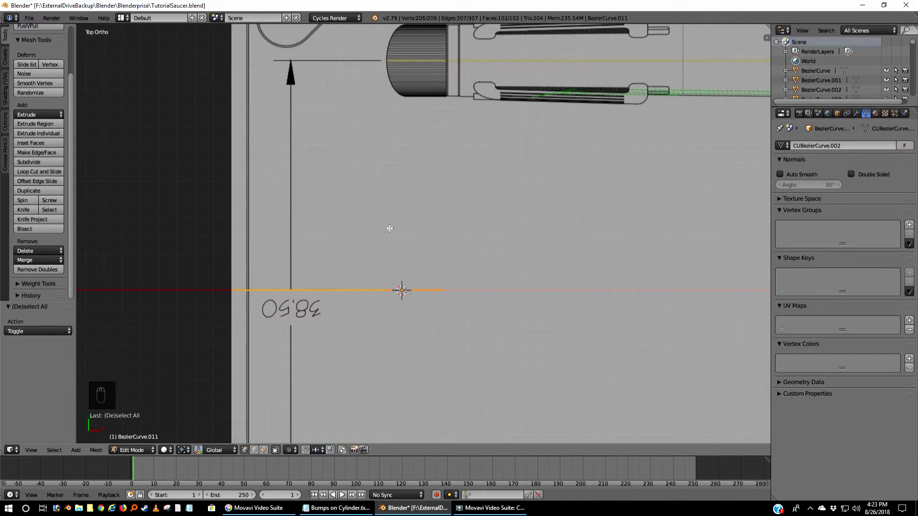
{"action": "key", "text": "e"}
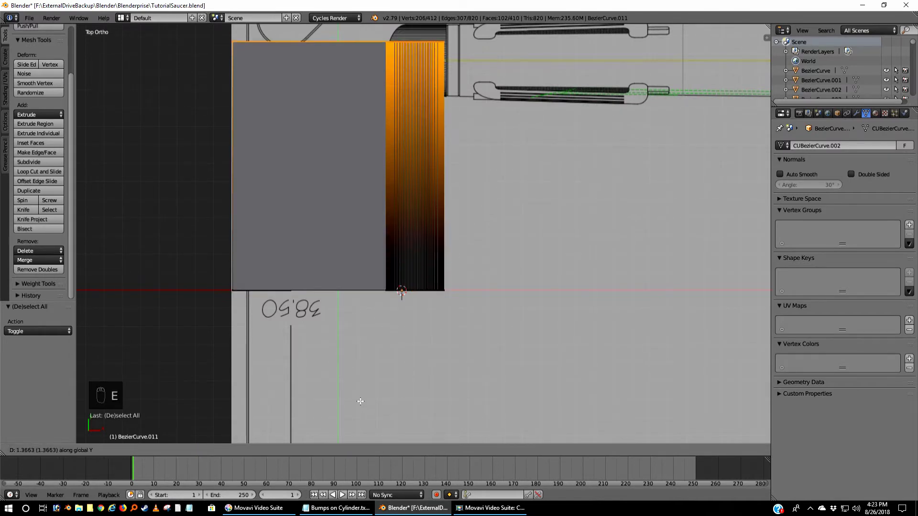
{"action": "left_click", "coordinate": [360, 403]}
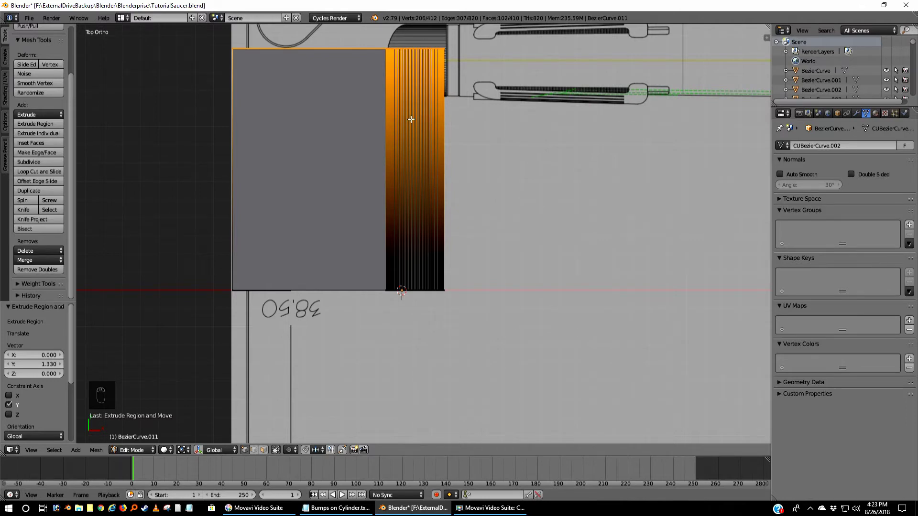
{"action": "key", "text": "a"}
{"action": "key", "text": "Tab"}
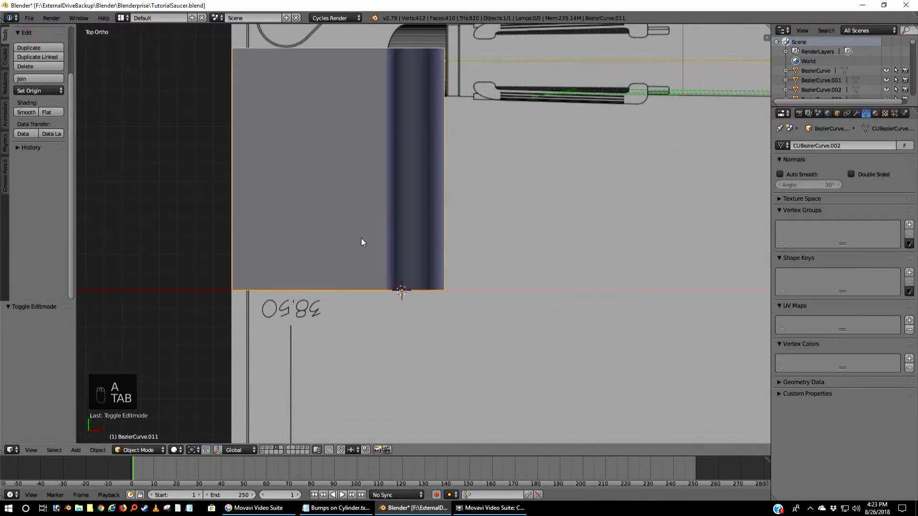
Apply smooth shading to the extruded S-curve block
{"action": "middle_click_drag", "start_coordinate": [362, 241], "coordinate": [361, 187]}
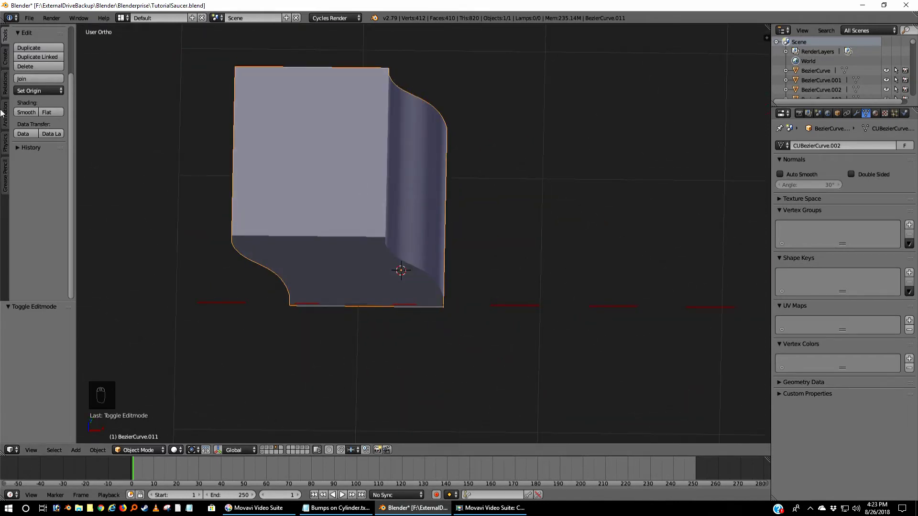
{"action": "left_click", "coordinate": [24, 112]}
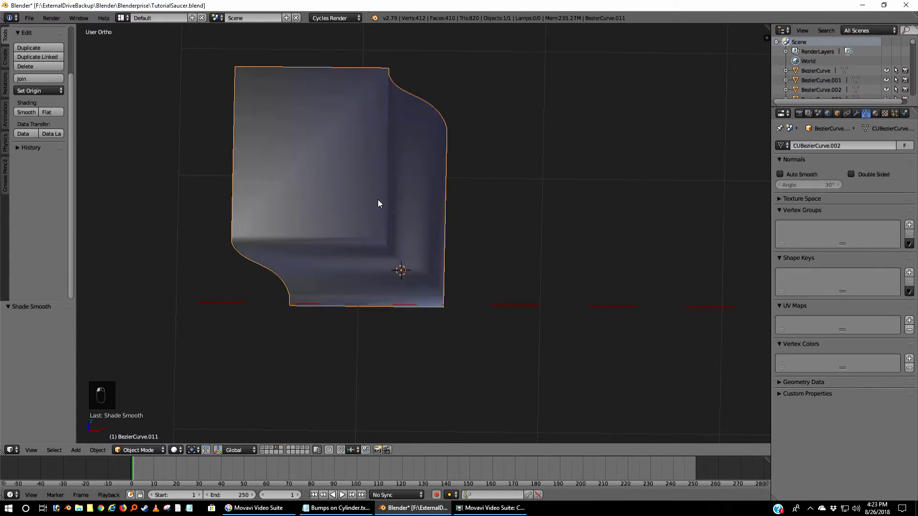
{"action": "middle_click_drag", "start_coordinate": [373, 216], "coordinate": [365, 172]}
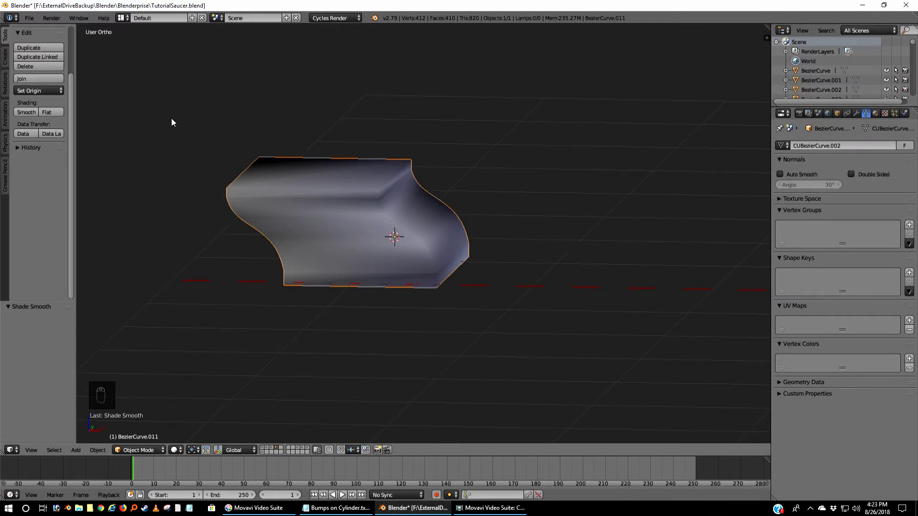
Select the ridged cylinder on its own layer and display the curve block's layer together with it
{"action": "key", "text": "KP_1"}
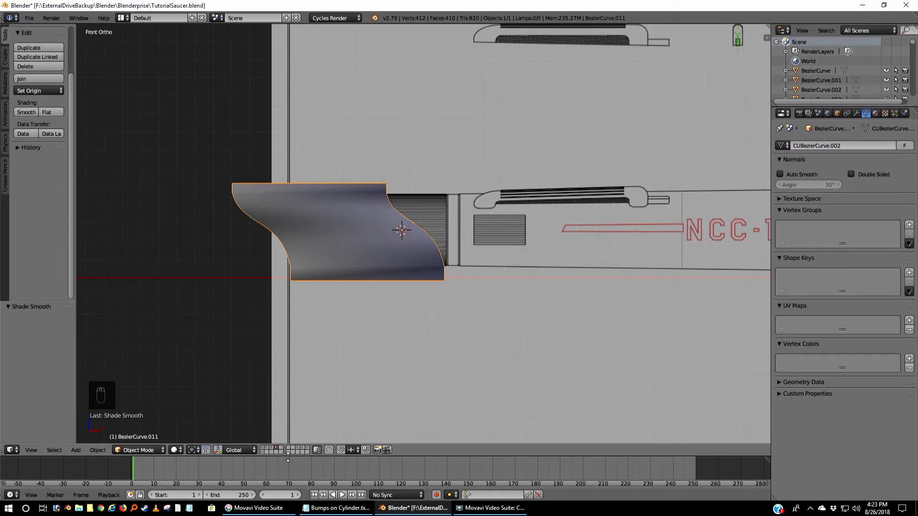
{"action": "left_click", "coordinate": [266, 451]}
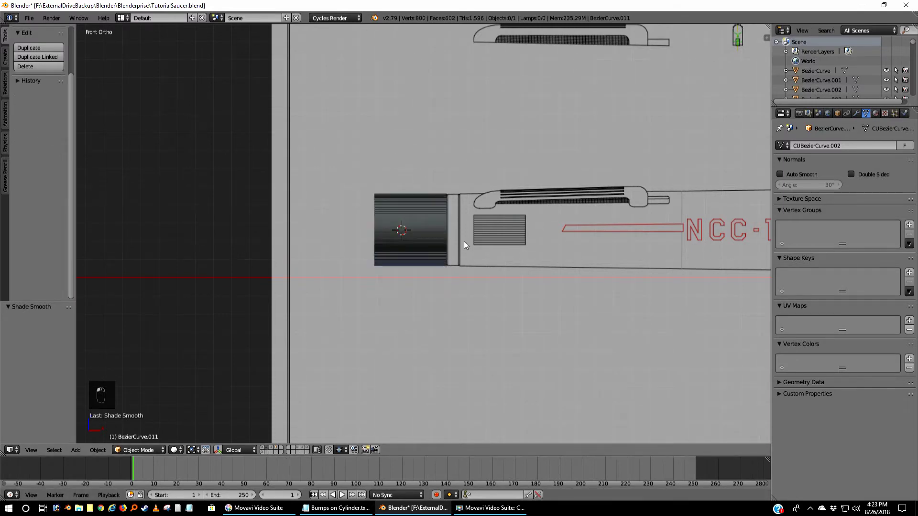
{"action": "right_click", "coordinate": [418, 237]}
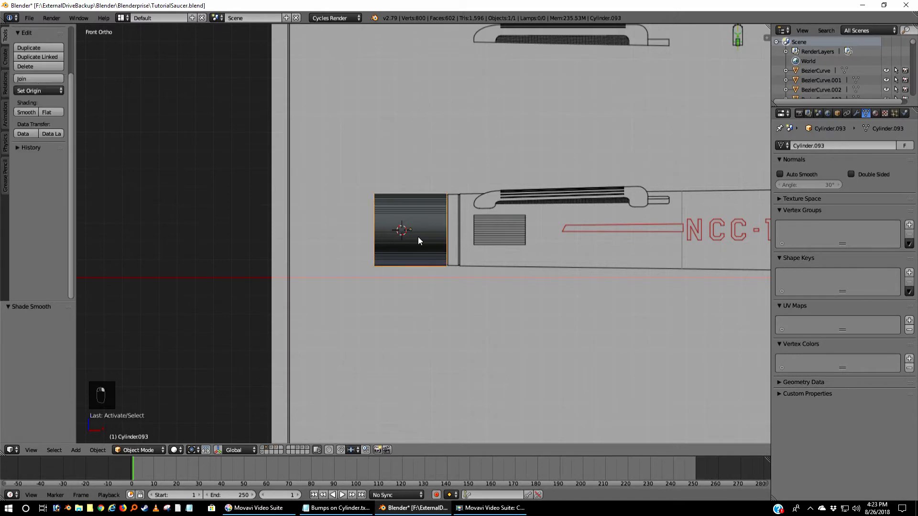
{"action": "left_click", "coordinate": [277, 452], "text": "shift"}
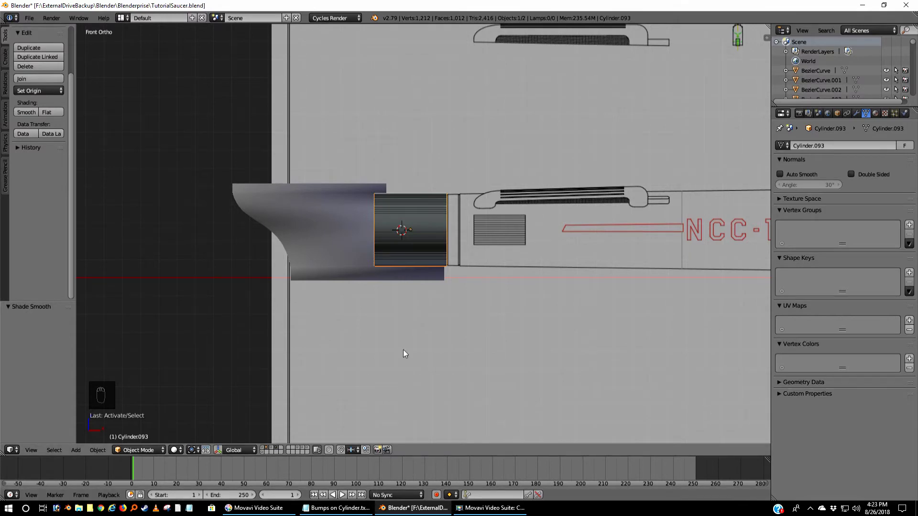
Move the curve block about -0.746 along the Y axis so it spans the full width of the ridged cylinder
{"action": "key", "text": "KP_7"}
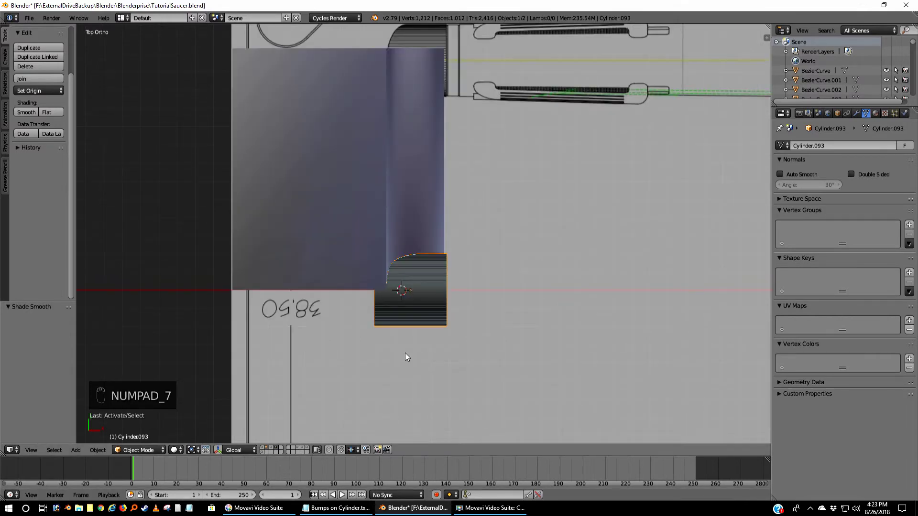
{"action": "right_click", "coordinate": [374, 171]}
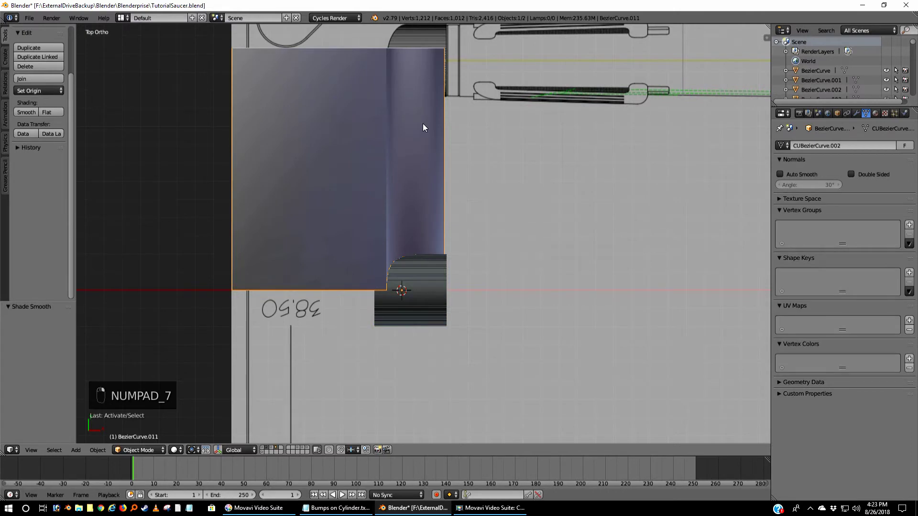
{"action": "key", "text": "g"}
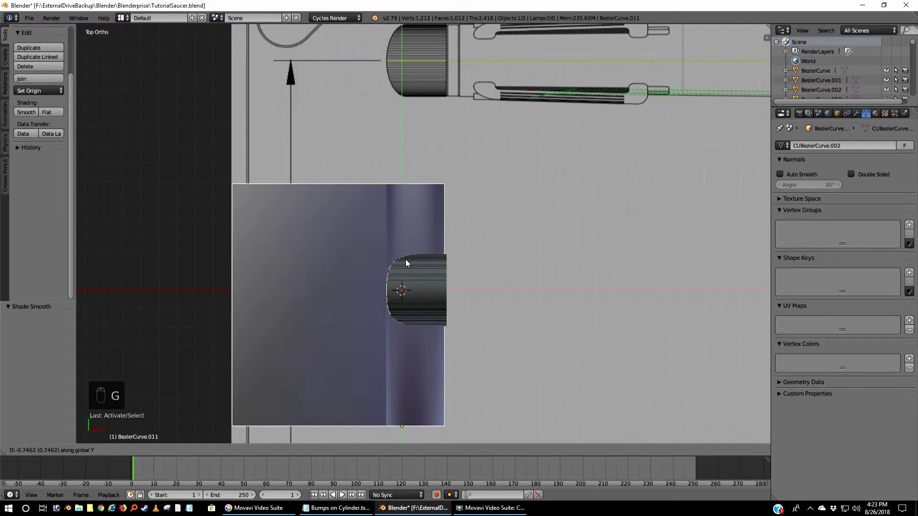
{"action": "left_click", "coordinate": [405, 259]}
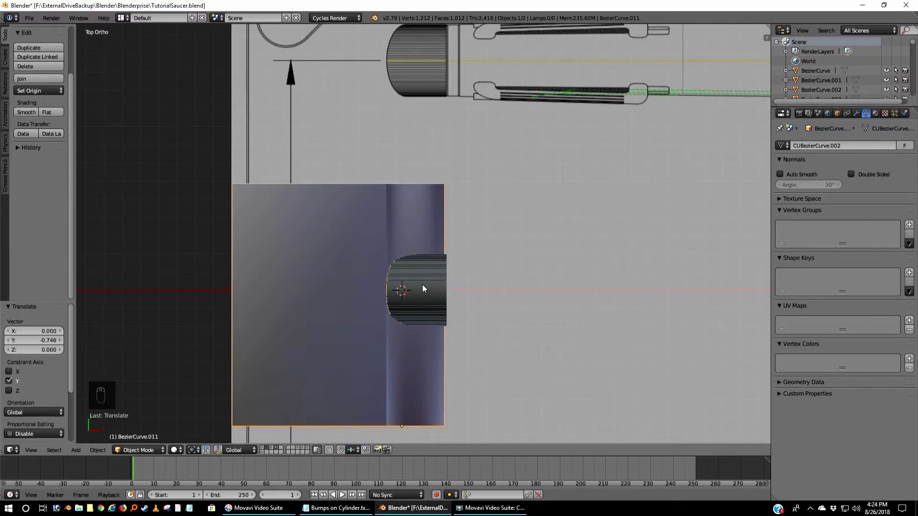
Cut the ridged cylinder with a Boolean Difference modifier using BezierCurve.011 as the object, and apply the modifier
{"action": "key", "text": "KP_1"}
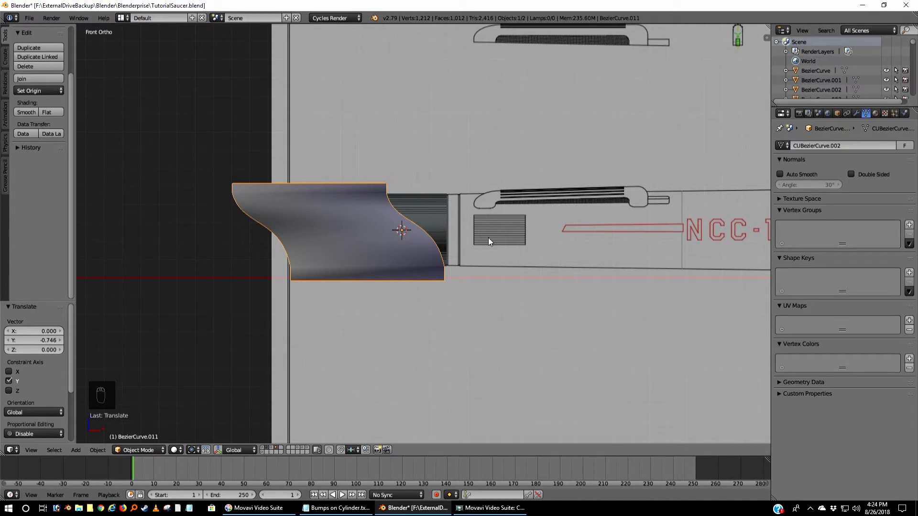
{"action": "right_click", "coordinate": [428, 199]}
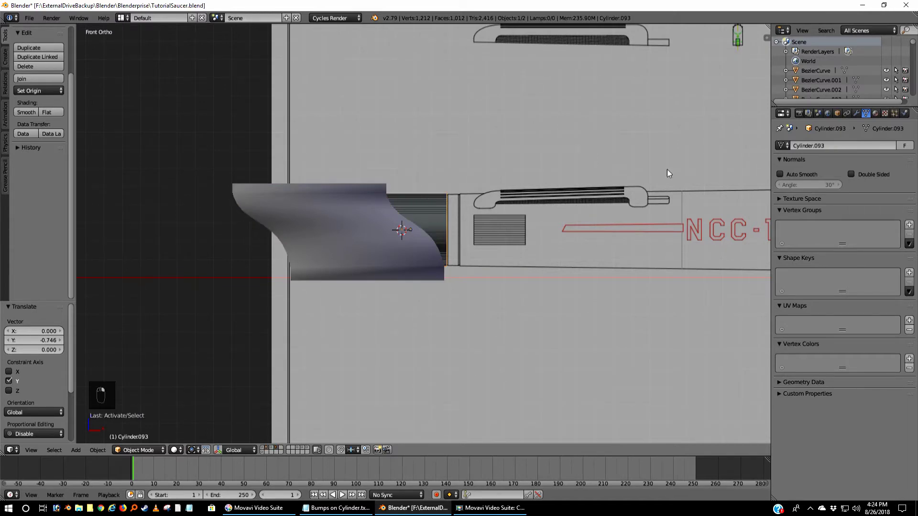
{"action": "left_click", "coordinate": [857, 113]}
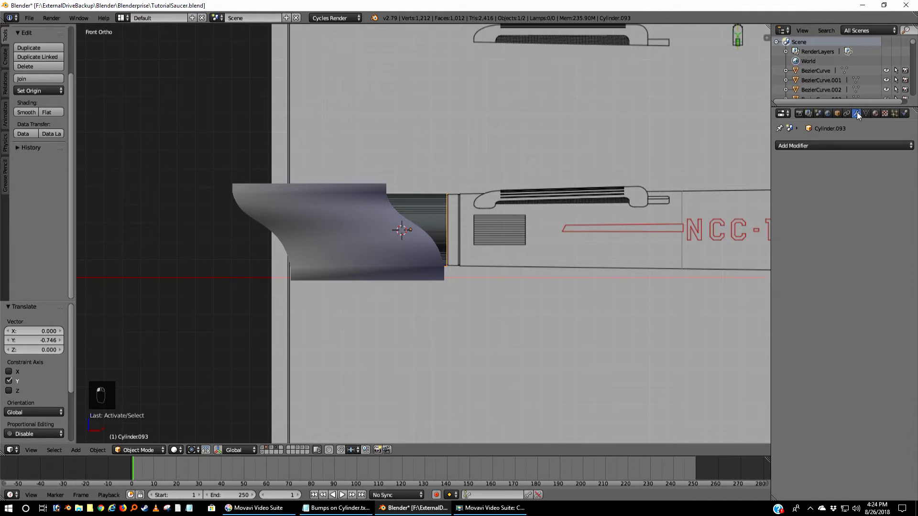
{"action": "left_click", "coordinate": [818, 145]}
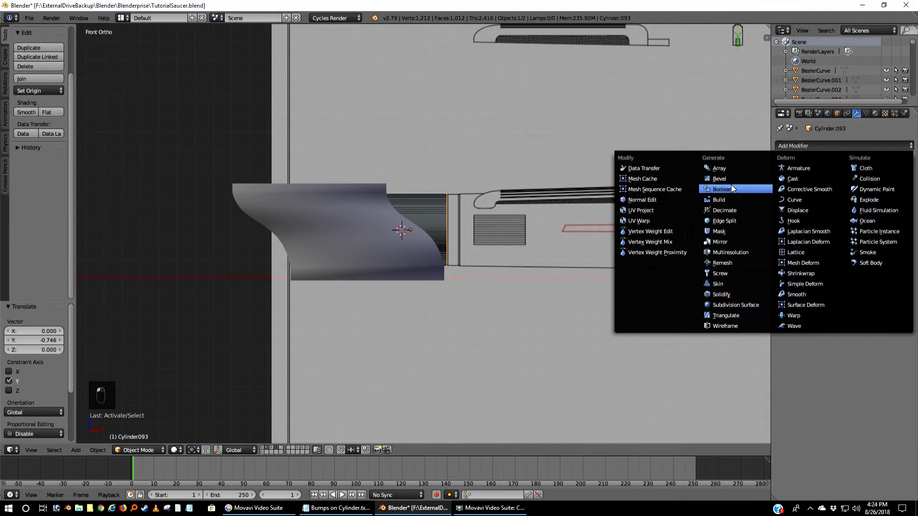
{"action": "left_click", "coordinate": [732, 187]}
{"action": "left_click", "coordinate": [807, 198]}
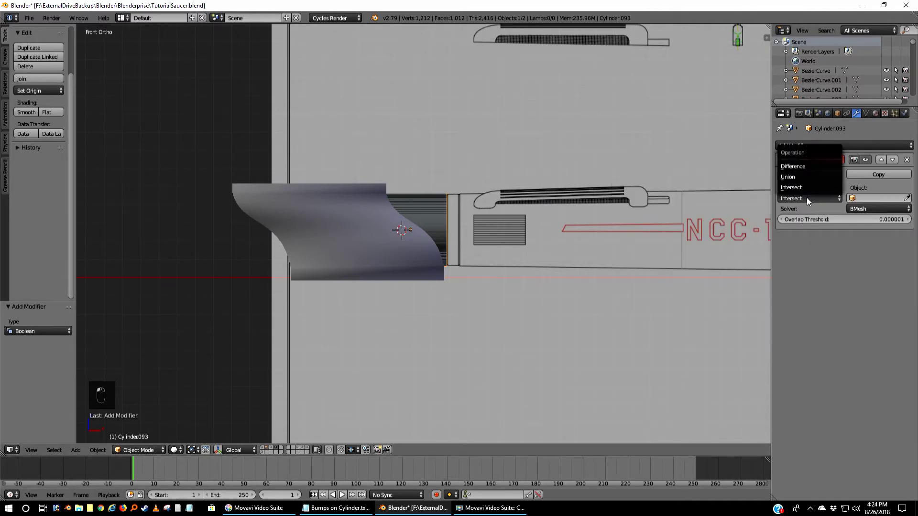
{"action": "left_click", "coordinate": [798, 166]}
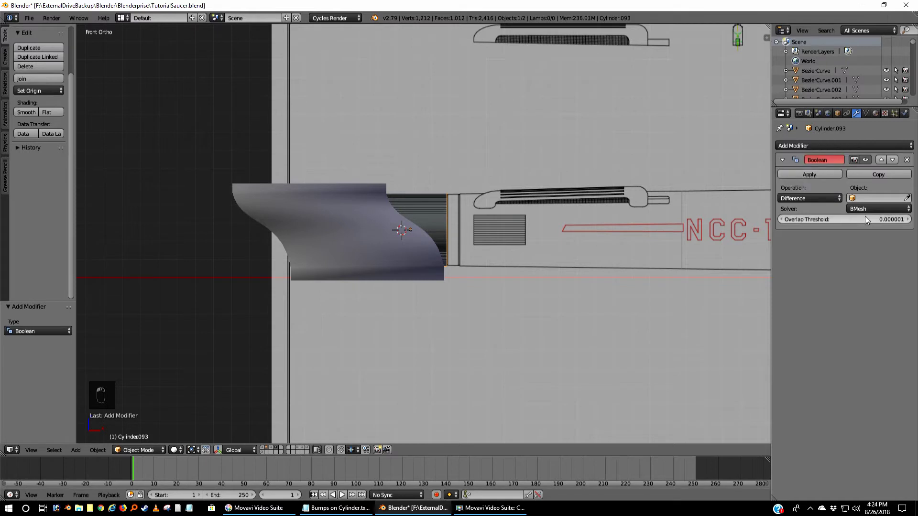
{"action": "left_click", "coordinate": [907, 197]}
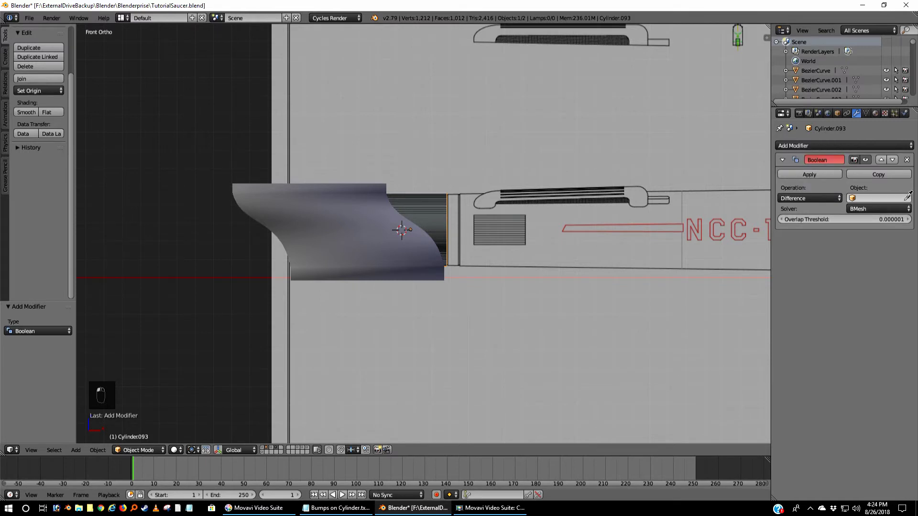
{"action": "left_click", "coordinate": [304, 199]}
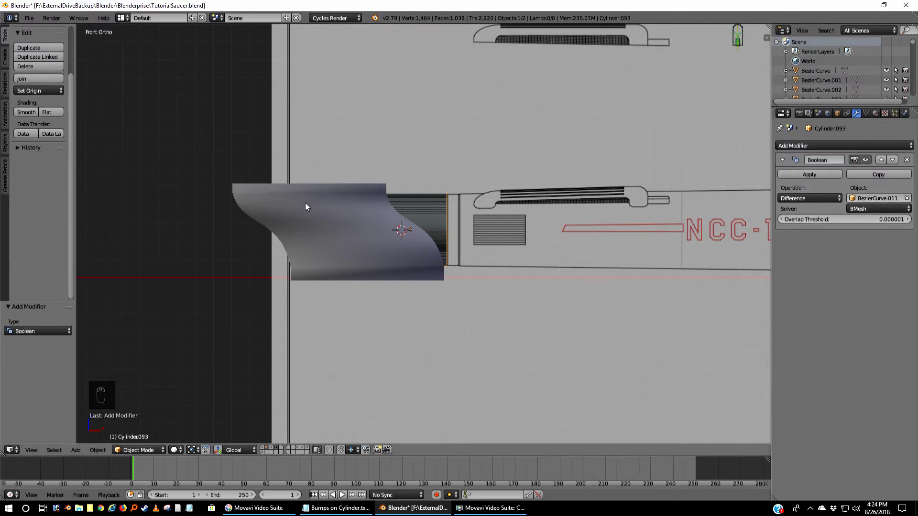
{"action": "left_click", "coordinate": [785, 175]}
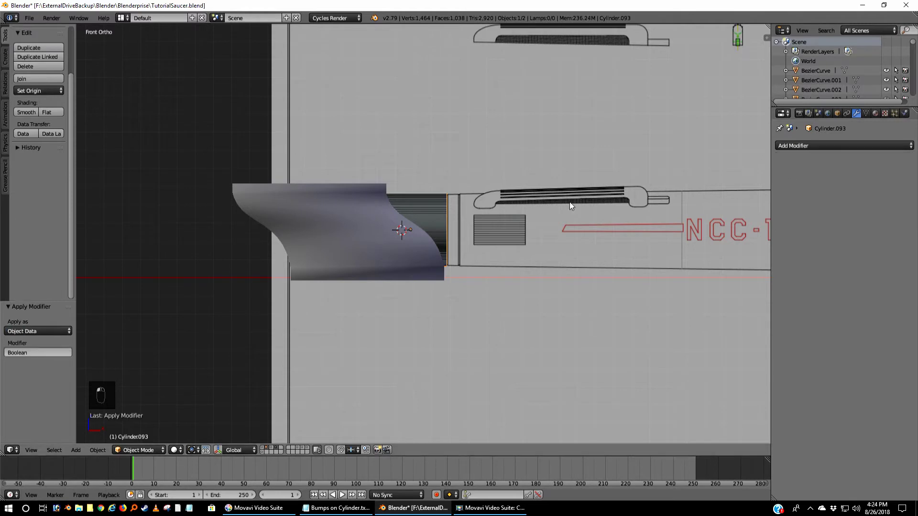
Hide the curve block's layer and inspect the cut end of the ridged cylinder
{"action": "left_click", "coordinate": [277, 449]}
{"action": "middle_click_drag", "start_coordinate": [420, 242], "coordinate": [469, 252]}
{"action": "scroll", "coordinate": [470, 250], "scroll_direction": "up", "scroll_amount": 6}
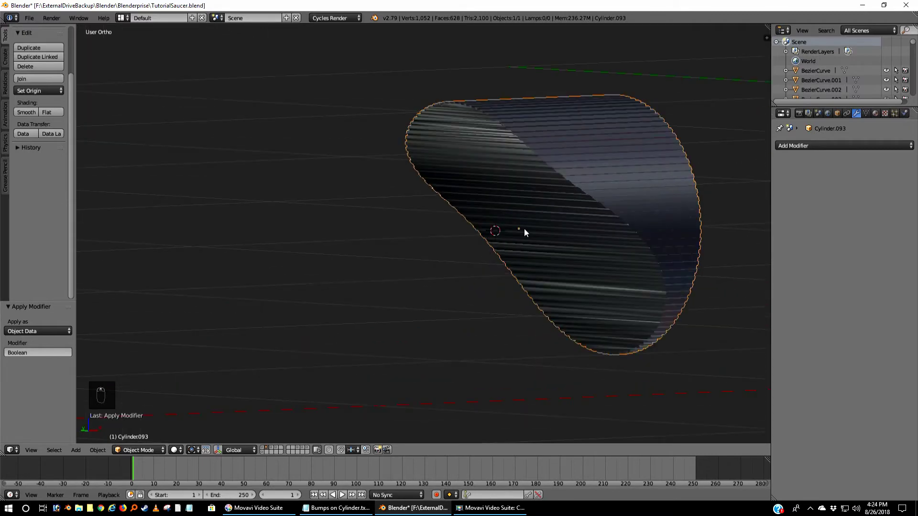
{"action": "mouse_move", "coordinate": [524, 229]}
{"action": "middle_mouse_down"}
{"action": "mouse_move", "coordinate": [543, 231]}
{"action": "mouse_move", "coordinate": [535, 225]}
{"action": "middle_mouse_up"}
{"action": "key", "text": "Tab"}
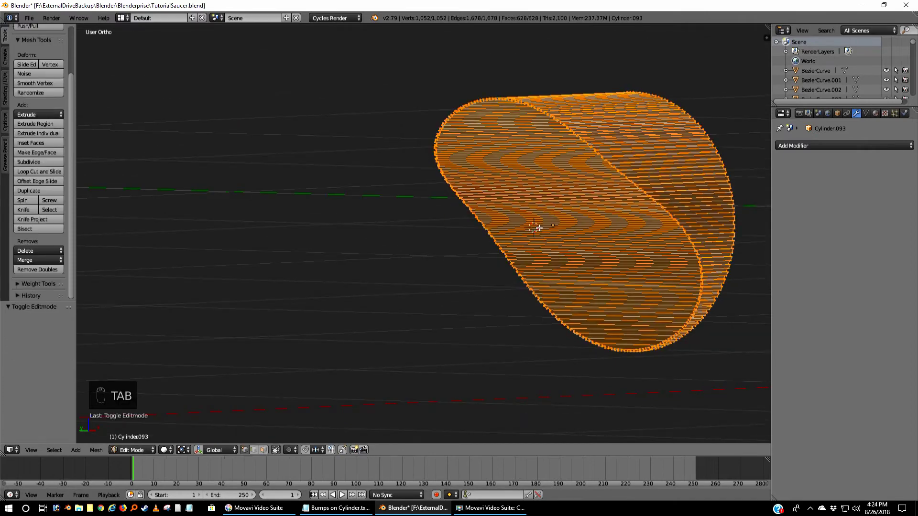
{"action": "key", "text": "Tab"}
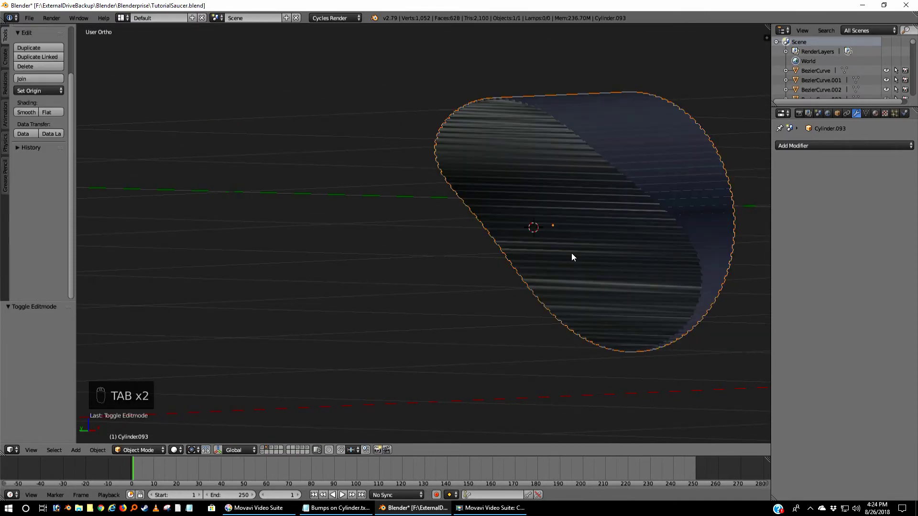
{"action": "mouse_move", "coordinate": [577, 252]}
{"action": "middle_mouse_down"}
{"action": "mouse_move", "coordinate": [619, 197]}
{"action": "mouse_move", "coordinate": [570, 164]}
{"action": "mouse_move", "coordinate": [515, 243]}
{"action": "mouse_move", "coordinate": [516, 279]}
{"action": "mouse_move", "coordinate": [565, 275]}
{"action": "mouse_move", "coordinate": [605, 251]}
{"action": "mouse_move", "coordinate": [595, 253]}
{"action": "middle_mouse_up"}
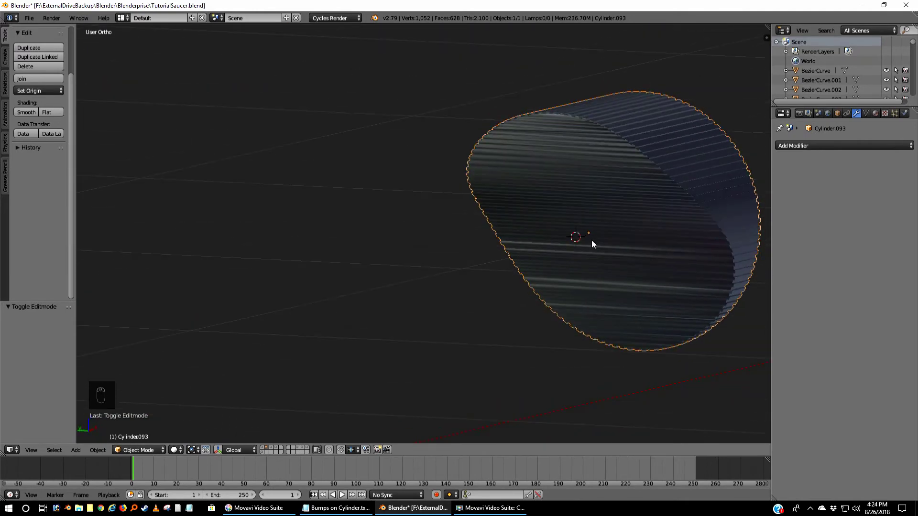
Enter edit mode on the cylinder, deselect the whole mesh, and examine the ridges along the rim of the cut
{"action": "key", "text": "Tab"}
{"action": "key", "text": "a"}
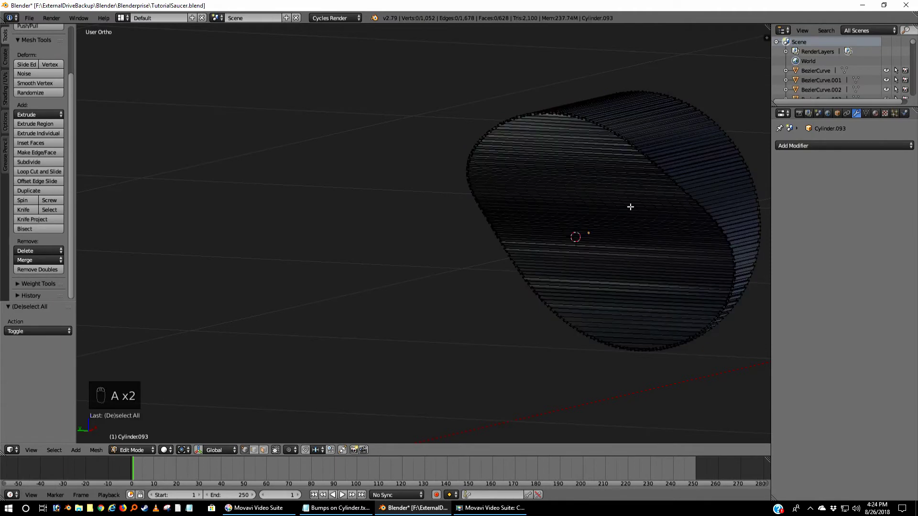
{"action": "scroll", "coordinate": [629, 205], "scroll_direction": "up", "scroll_amount": 3}
{"action": "middle_click_drag", "start_coordinate": [670, 164], "coordinate": [480, 289], "text": "shift"}
{"action": "scroll", "coordinate": [490, 268], "scroll_direction": "up", "scroll_amount": 3}
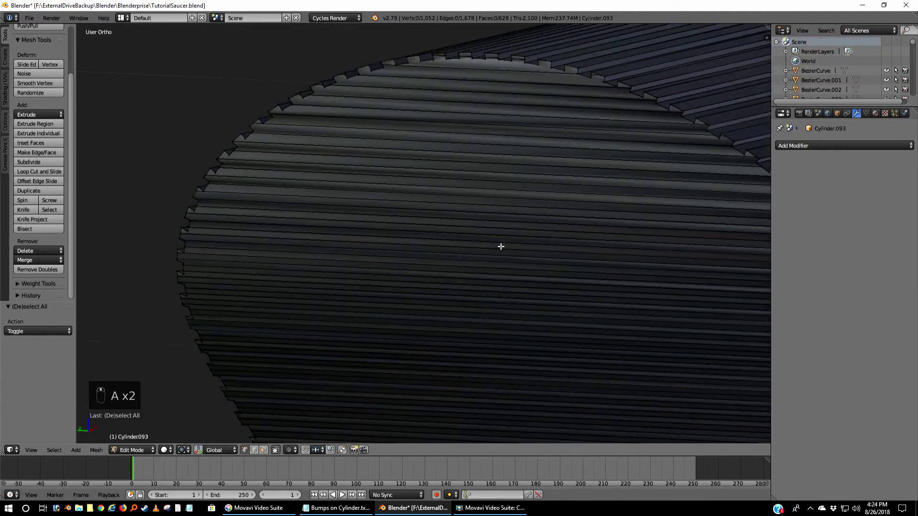
{"action": "scroll", "coordinate": [474, 249], "scroll_direction": "up", "scroll_amount": 5}
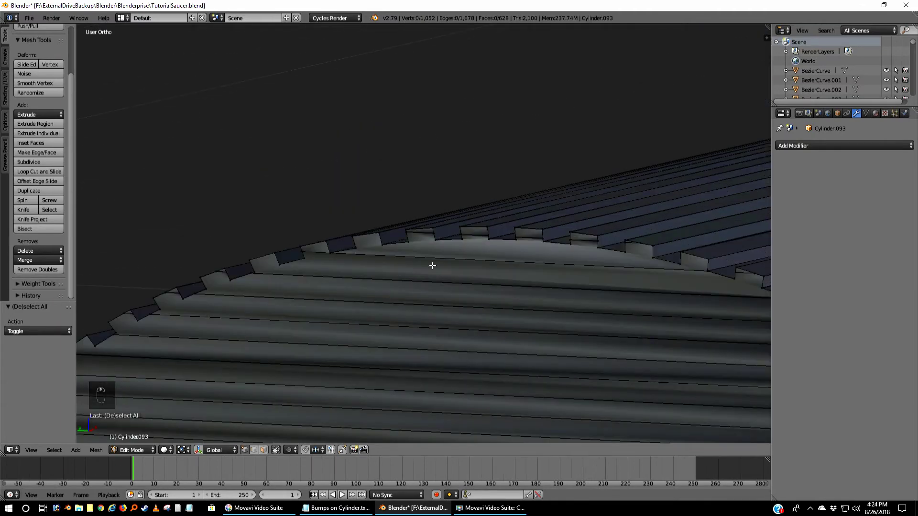
{"action": "middle_click_drag", "start_coordinate": [433, 262], "coordinate": [440, 263]}
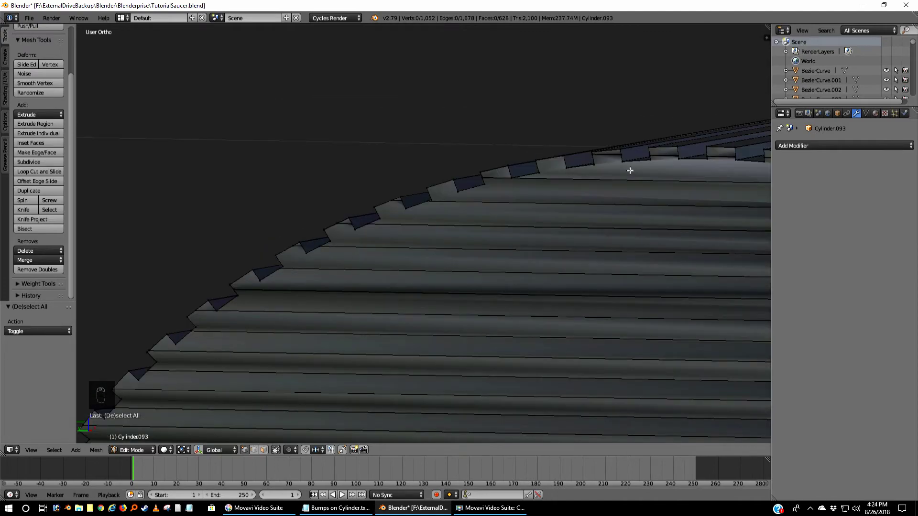
{"action": "scroll", "coordinate": [630, 171], "scroll_direction": "down", "scroll_amount": 2}
{"action": "middle_click_drag", "start_coordinate": [629, 172], "coordinate": [560, 237]}
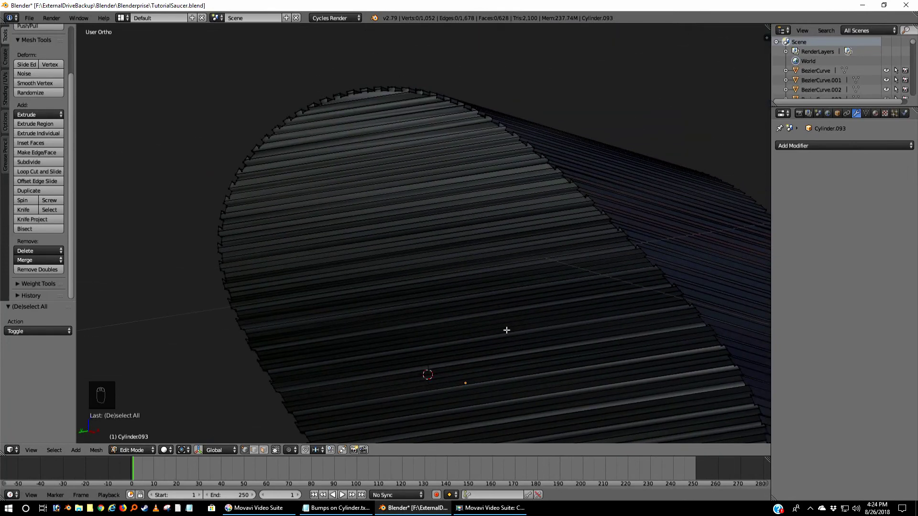
{"action": "scroll", "coordinate": [462, 252], "scroll_direction": "down", "scroll_amount": 3}
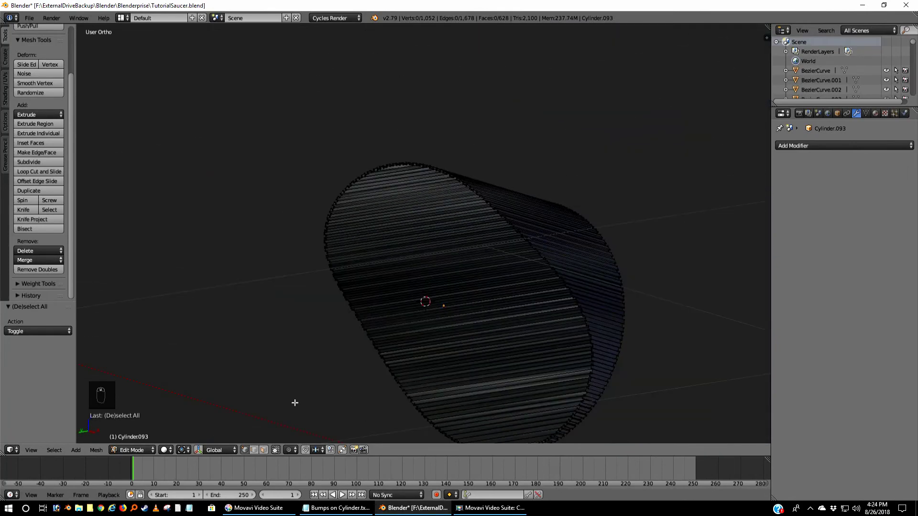
Switch to face selection and circle-select the strip faces down the middle of the cylinder's cut end
{"action": "left_click", "coordinate": [263, 450]}
{"action": "key", "text": "c"}
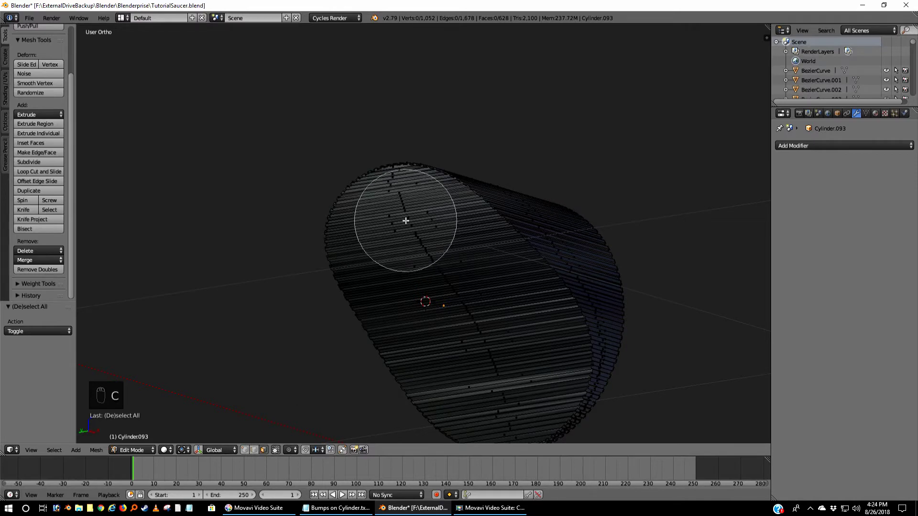
{"action": "mouse_move", "coordinate": [407, 221]}
{"action": "left_mouse_down"}
{"action": "mouse_move", "coordinate": [475, 325]}
{"action": "mouse_move", "coordinate": [500, 384]}
{"action": "left_mouse_up"}
{"action": "right_click", "coordinate": [499, 385]}
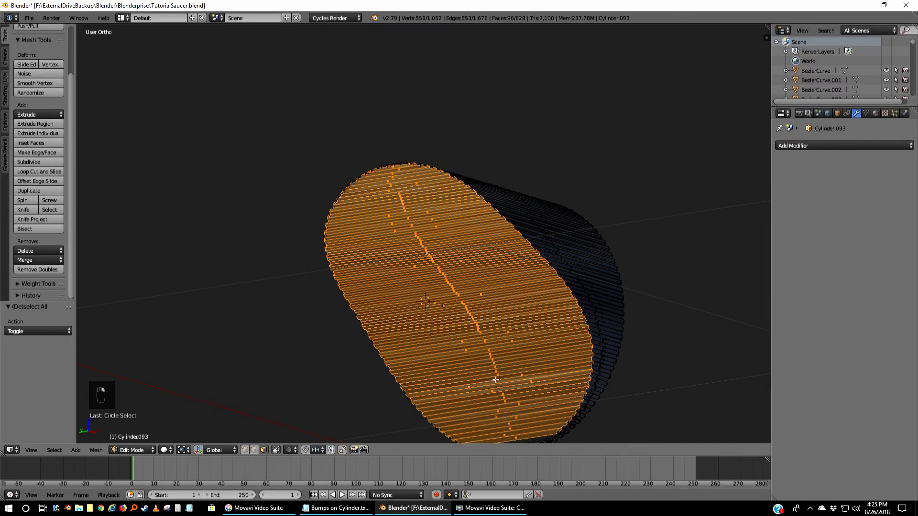
Add the remaining strip faces at the lower edge of the cut end to the selection and delete all the selected faces
{"action": "scroll", "coordinate": [488, 375], "scroll_direction": "up", "scroll_amount": 5}
{"action": "scroll", "coordinate": [437, 203], "scroll_direction": "down", "scroll_amount": 3}
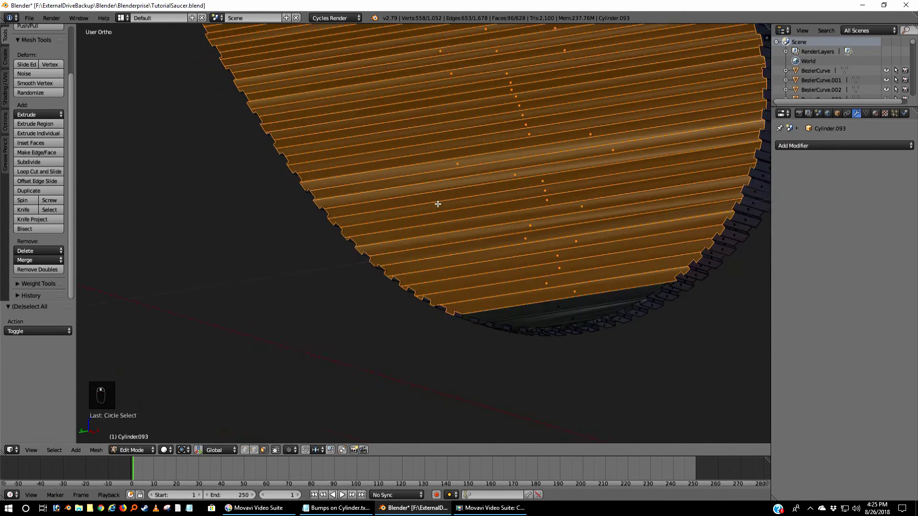
{"action": "scroll", "coordinate": [496, 368], "scroll_direction": "up", "scroll_amount": 4}
{"action": "middle_click_drag", "start_coordinate": [543, 385], "coordinate": [450, 214], "text": "shift"}
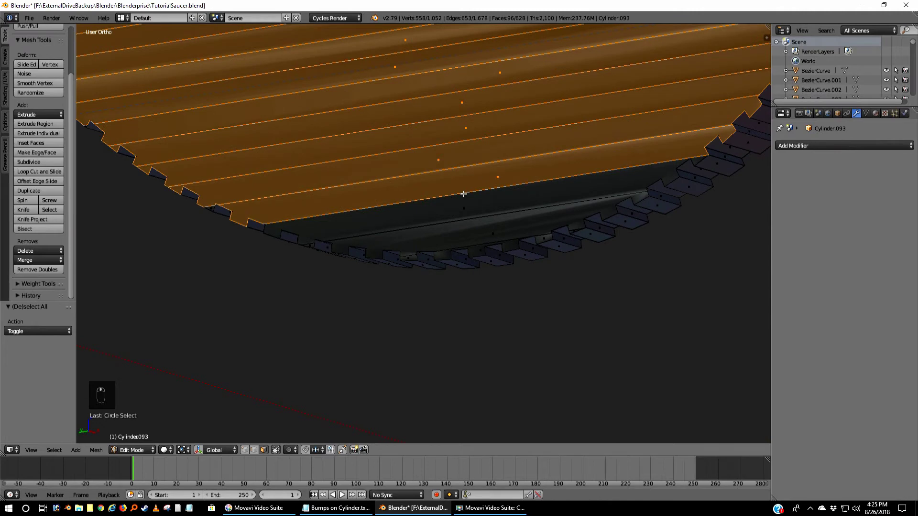
{"action": "key", "text": "c"}
{"action": "left_click_drag", "start_coordinate": [465, 191], "coordinate": [469, 188]}
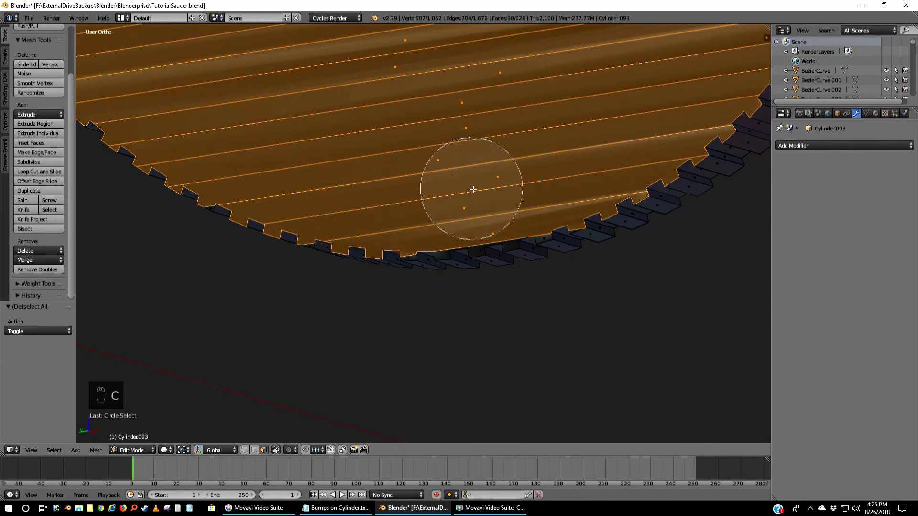
{"action": "right_click", "coordinate": [477, 186]}
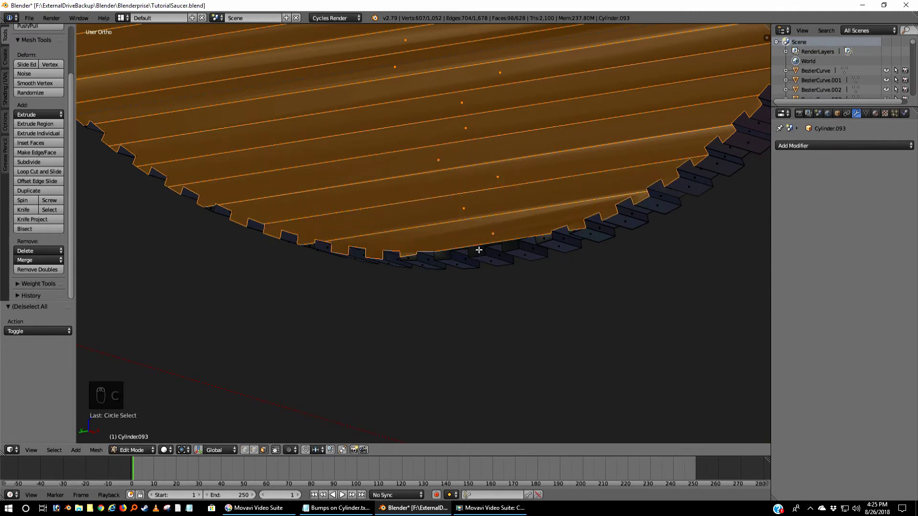
{"action": "key", "text": "x"}
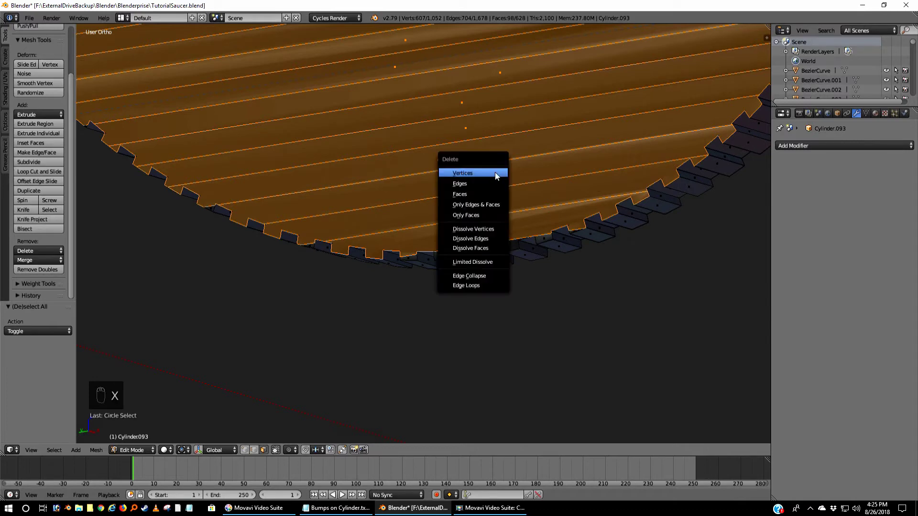
{"action": "left_click", "coordinate": [473, 190]}
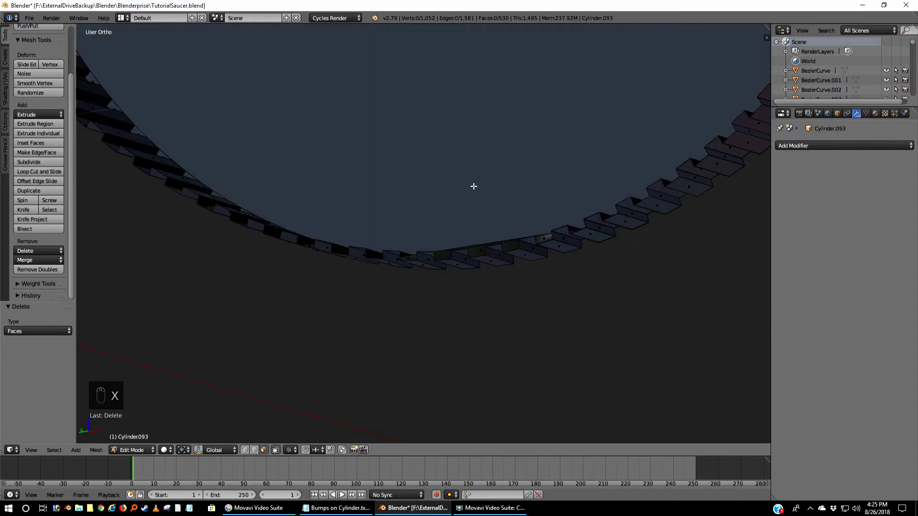
Select the cylinder's whole mesh and remove doubles
{"action": "scroll", "coordinate": [473, 186], "scroll_direction": "down", "scroll_amount": 5}
{"action": "middle_click_drag", "start_coordinate": [475, 178], "coordinate": [484, 197]}
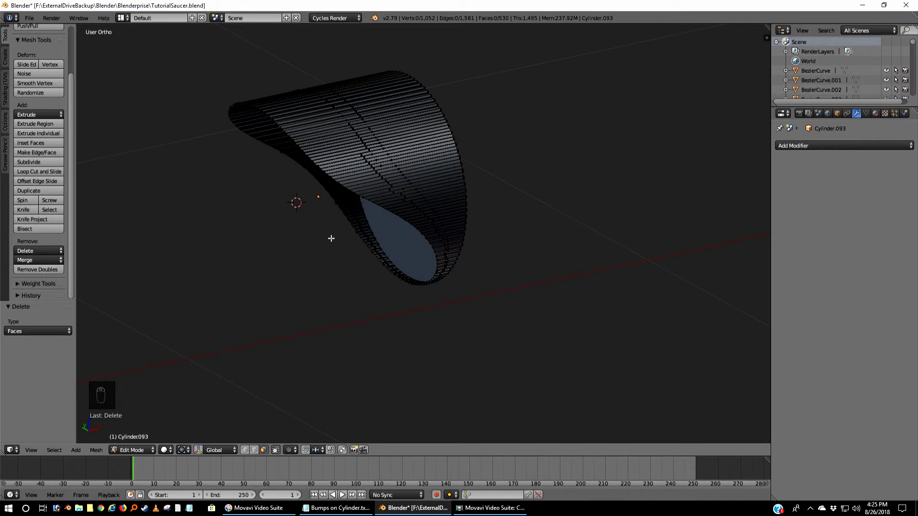
{"action": "middle_click_drag", "start_coordinate": [428, 209], "coordinate": [439, 258]}
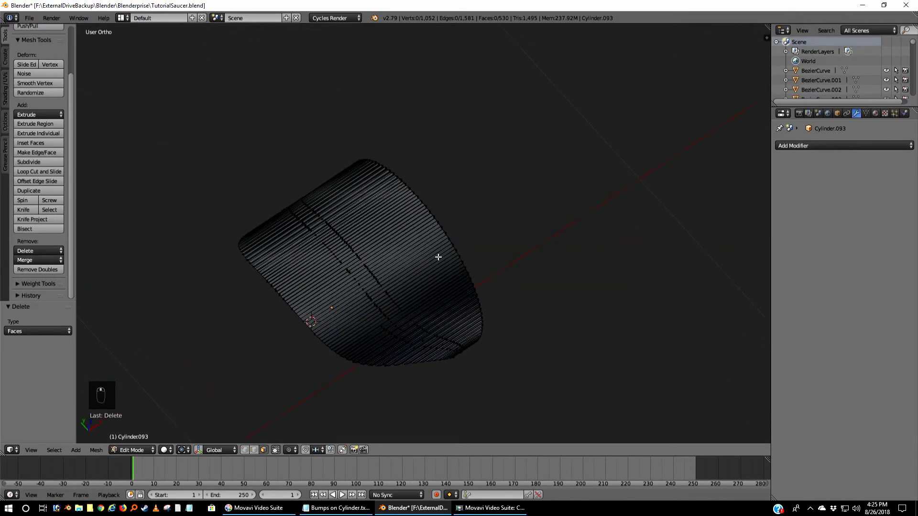
{"action": "scroll", "coordinate": [396, 297], "scroll_direction": "up", "scroll_amount": 2}
{"action": "scroll", "coordinate": [396, 297], "scroll_direction": "down", "scroll_amount": 2}
{"action": "key", "text": "a"}
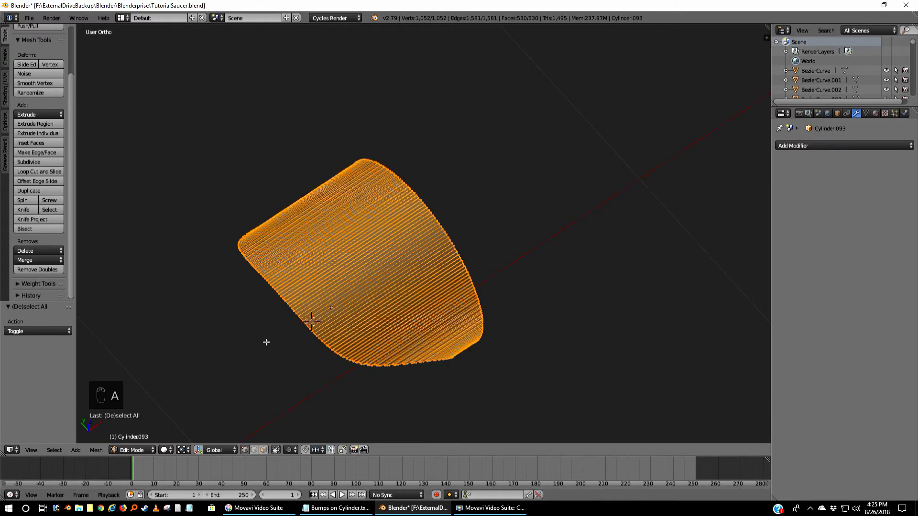
{"action": "middle_click_drag", "start_coordinate": [266, 342], "coordinate": [311, 272]}
{"action": "key", "text": "a"}
{"action": "key", "text": "a"}
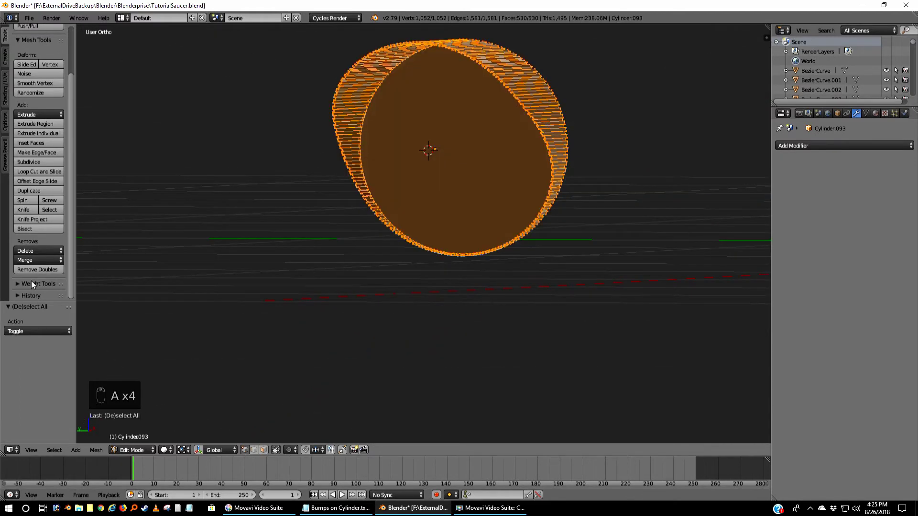
{"action": "left_click", "coordinate": [37, 269]}
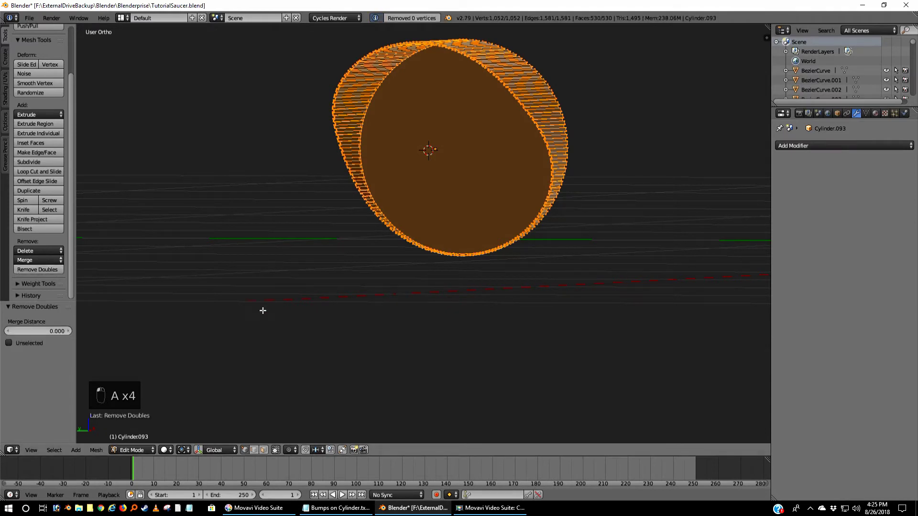
Recalculate the normals of the whole cylinder mesh to face outside
{"action": "left_click", "coordinate": [96, 450]}
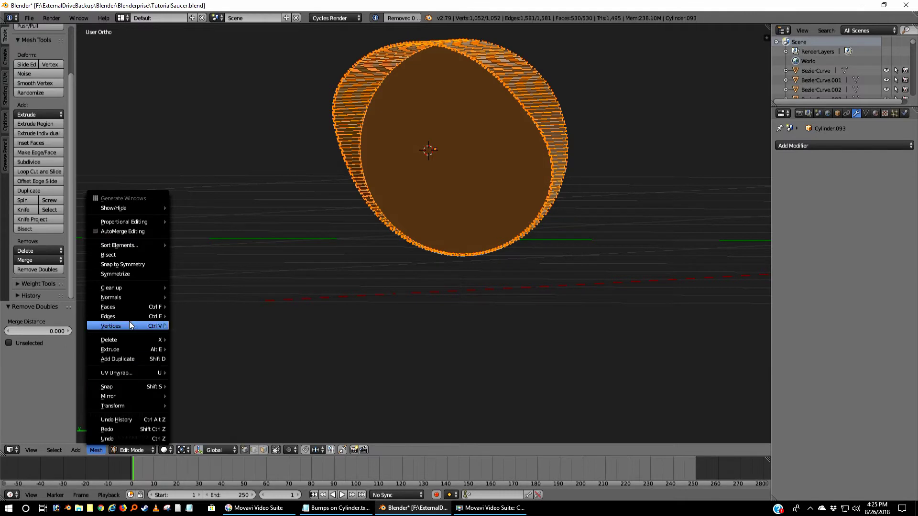
{"action": "mouse_move", "coordinate": [138, 299]}
{"action": "left_click", "coordinate": [196, 296]}
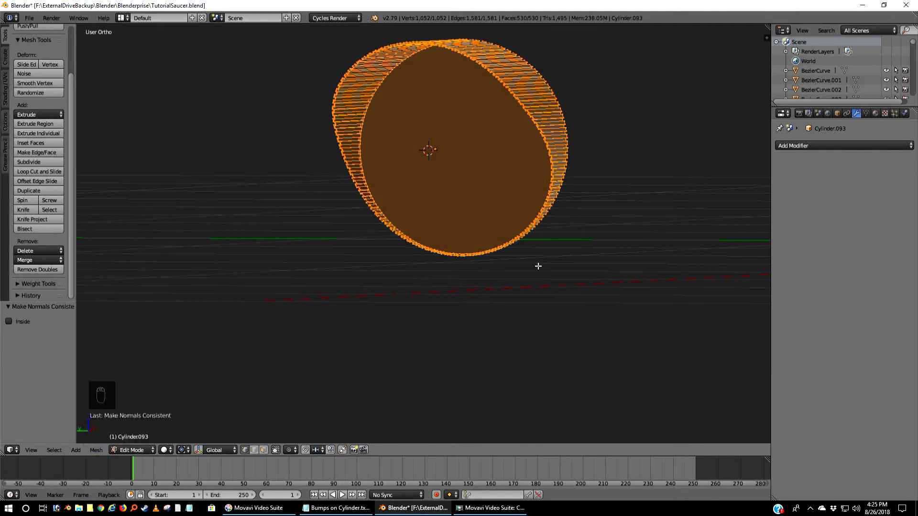
In front wireframe view, box-select the vertices at the cylinder's uncut flat end and hide them
{"action": "key", "text": "KP_1"}
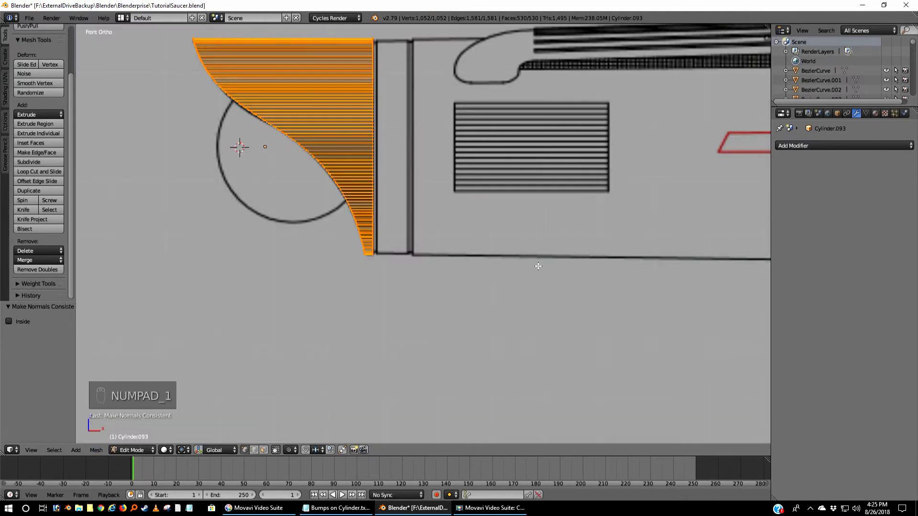
{"action": "key", "text": "z"}
{"action": "key", "text": "a"}
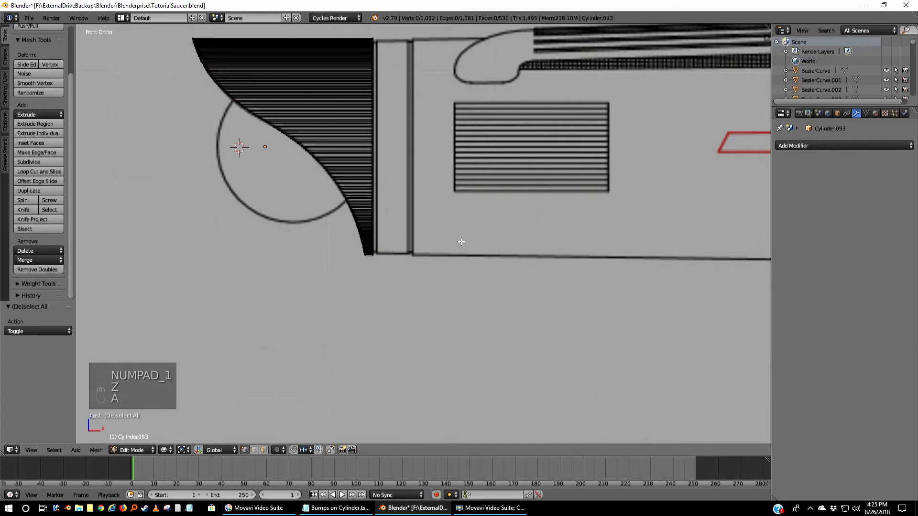
{"action": "middle_click_drag", "start_coordinate": [386, 256], "coordinate": [509, 303]}
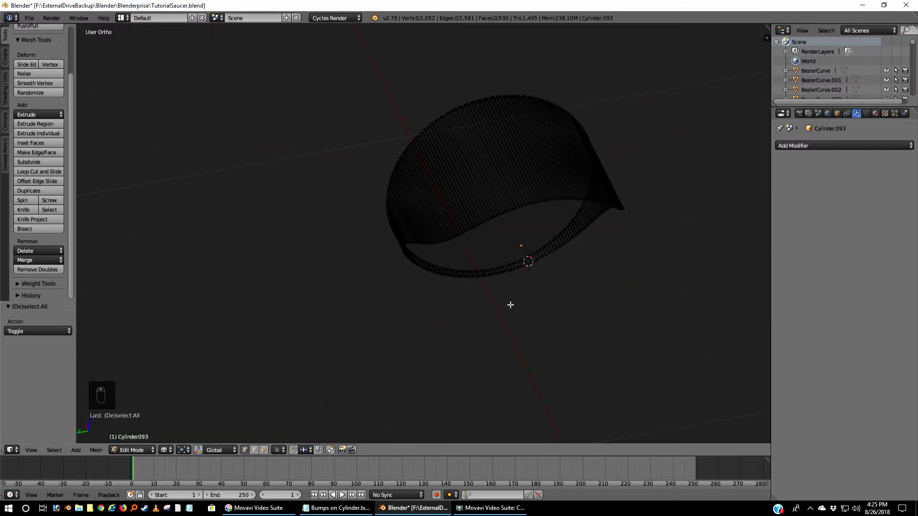
{"action": "middle_click_drag", "start_coordinate": [647, 223], "coordinate": [483, 202]}
{"action": "key", "text": "KP_1"}
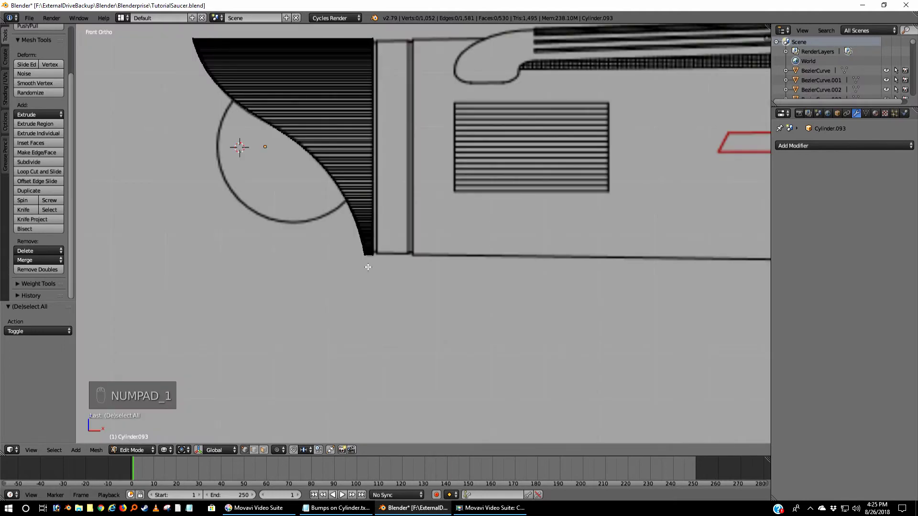
{"action": "key", "text": "b"}
{"action": "left_click_drag", "start_coordinate": [369, 267], "coordinate": [418, 33]}
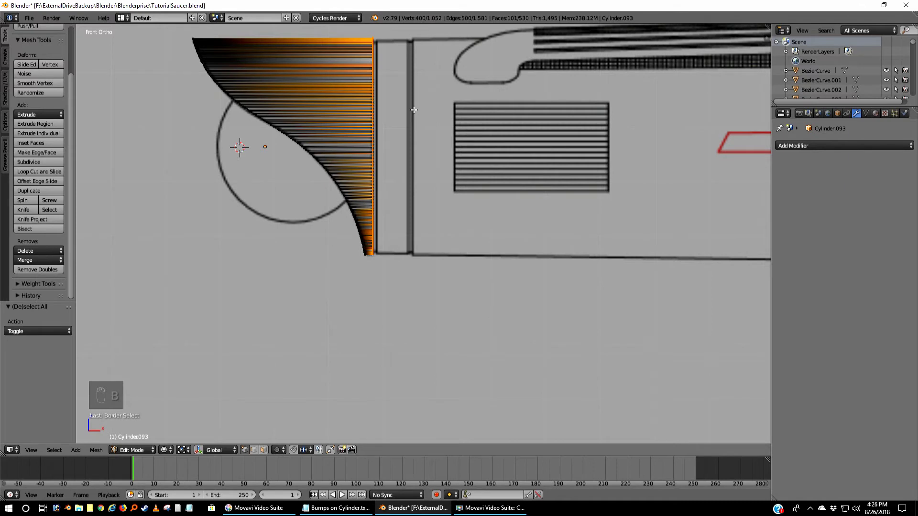
{"action": "key", "text": "h"}
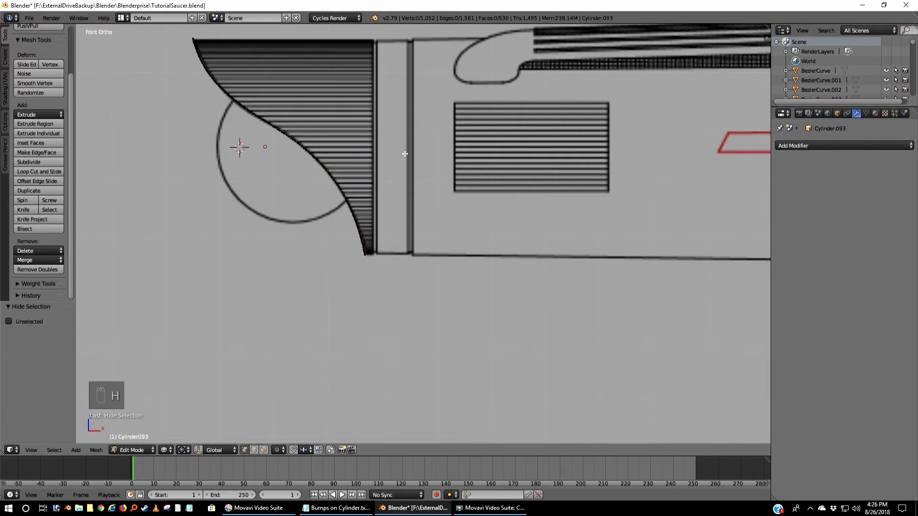
Dissolve the two vertices of the stray edge crossing a ridge near the top of the cut rim
{"action": "middle_click_drag", "start_coordinate": [405, 154], "coordinate": [454, 188]}
{"action": "scroll", "coordinate": [454, 173], "scroll_direction": "up", "scroll_amount": 3}
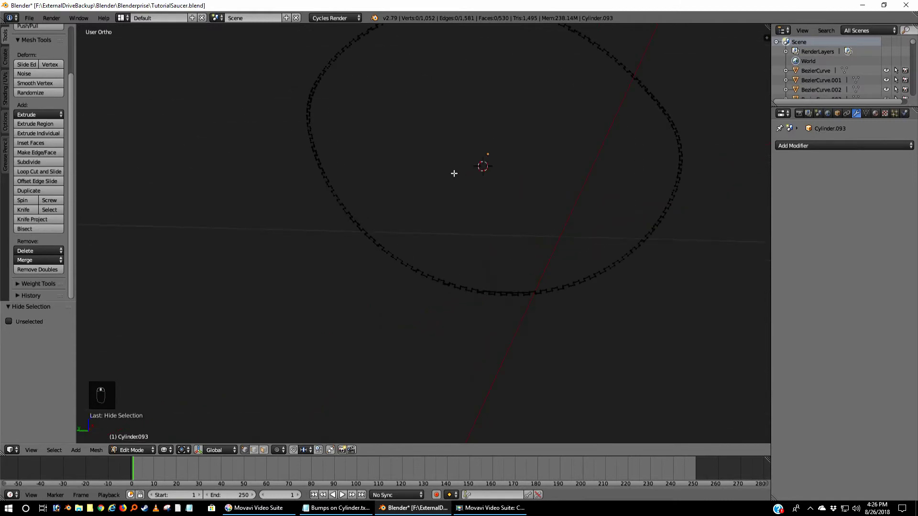
{"action": "middle_click_drag", "start_coordinate": [454, 115], "coordinate": [431, 293], "text": "shift"}
{"action": "scroll", "coordinate": [431, 173], "scroll_direction": "up", "scroll_amount": 3}
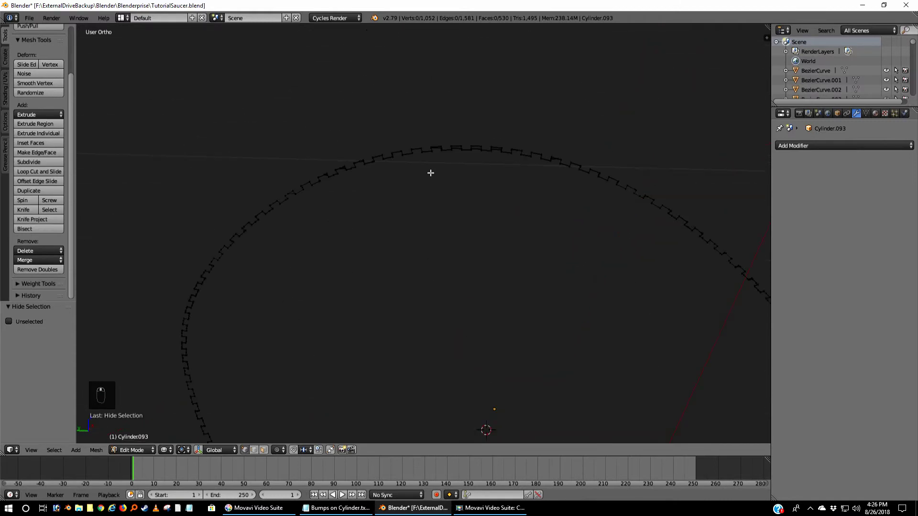
{"action": "middle_click_drag", "start_coordinate": [431, 173], "coordinate": [392, 289], "text": "shift"}
{"action": "scroll", "coordinate": [400, 254], "scroll_direction": "up", "scroll_amount": 4}
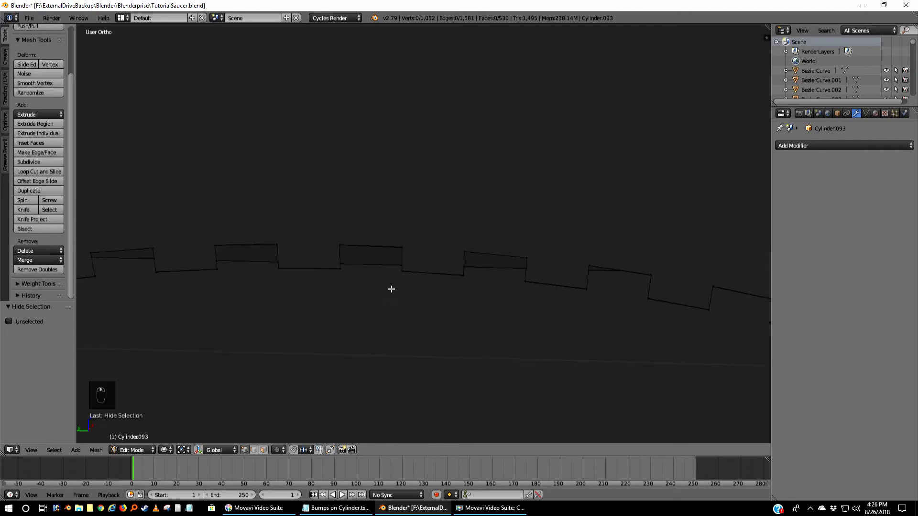
{"action": "right_click", "coordinate": [532, 268]}
{"action": "right_click", "coordinate": [462, 264], "text": "shift"}
{"action": "key", "text": "x"}
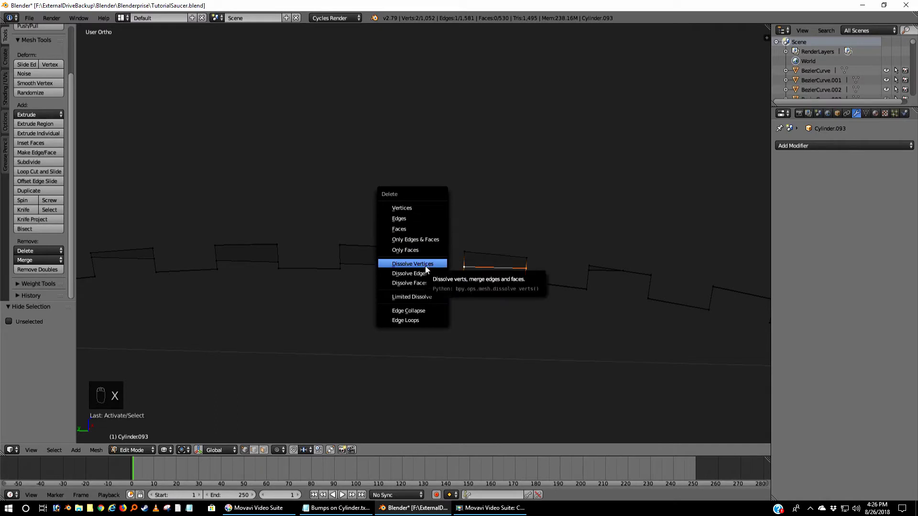
{"action": "left_click", "coordinate": [425, 266]}
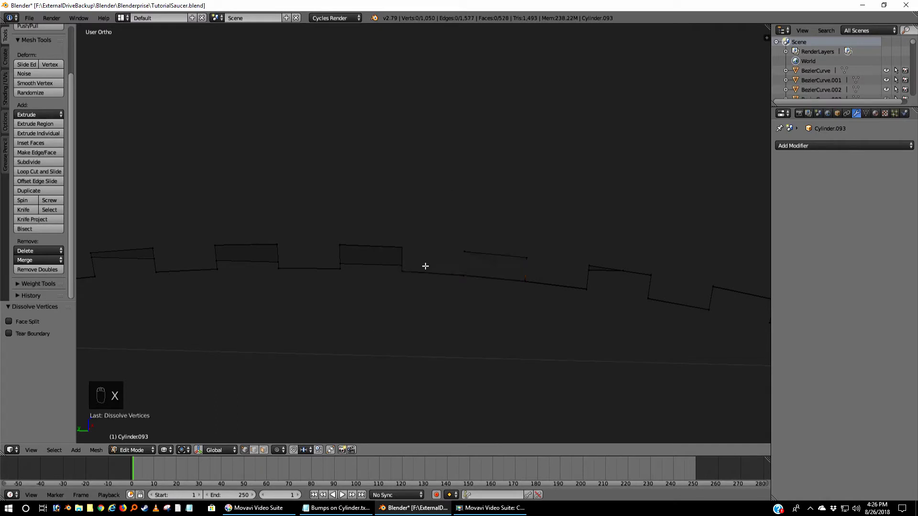
Fill the gap in that ridge with a face between its two base and two outer corner vertices, then deselect everything
{"action": "left_click", "coordinate": [462, 275]}
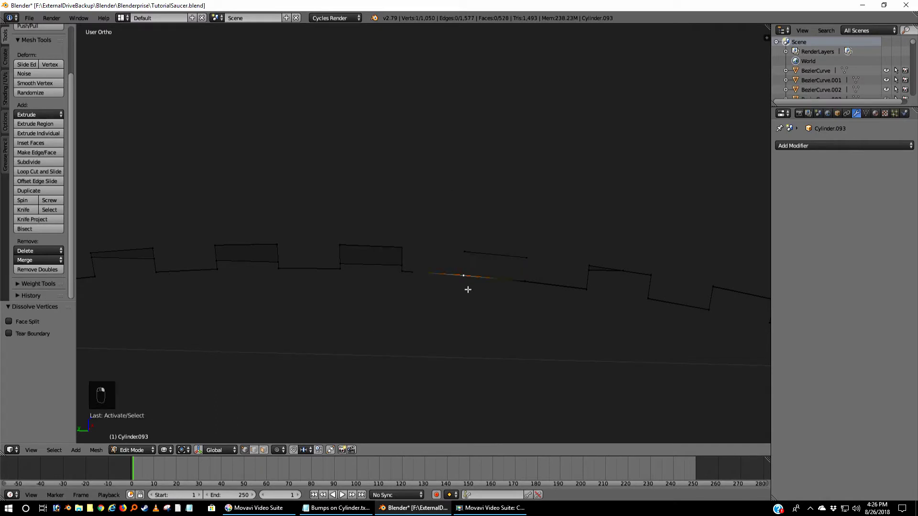
{"action": "right_click", "coordinate": [467, 249], "text": "shift"}
{"action": "right_click", "coordinate": [527, 257], "text": "shift"}
{"action": "right_click", "coordinate": [528, 285], "text": "shift"}
{"action": "key", "text": "f"}
{"action": "key", "text": "a"}
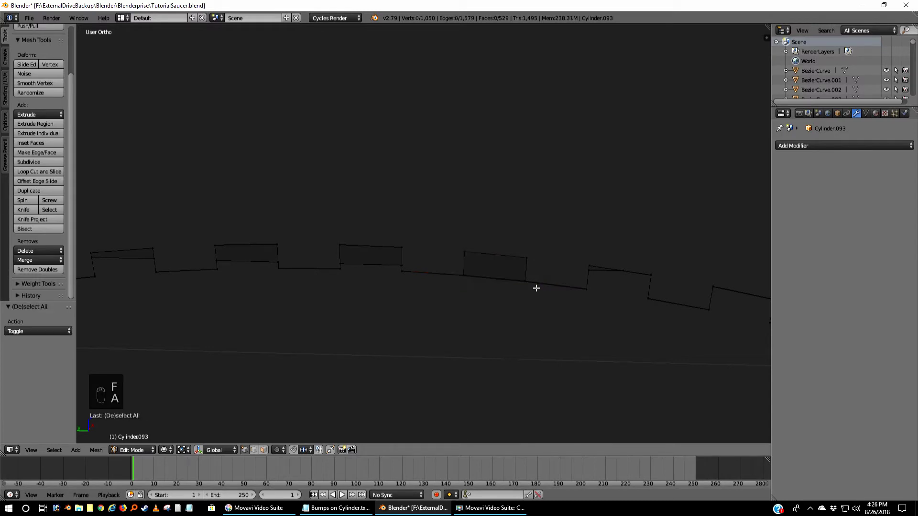
Examine the ridges around the cut rim from the left orthographic view, focusing on those along its upper edge
{"action": "scroll", "coordinate": [536, 288], "scroll_direction": "down", "scroll_amount": 5}
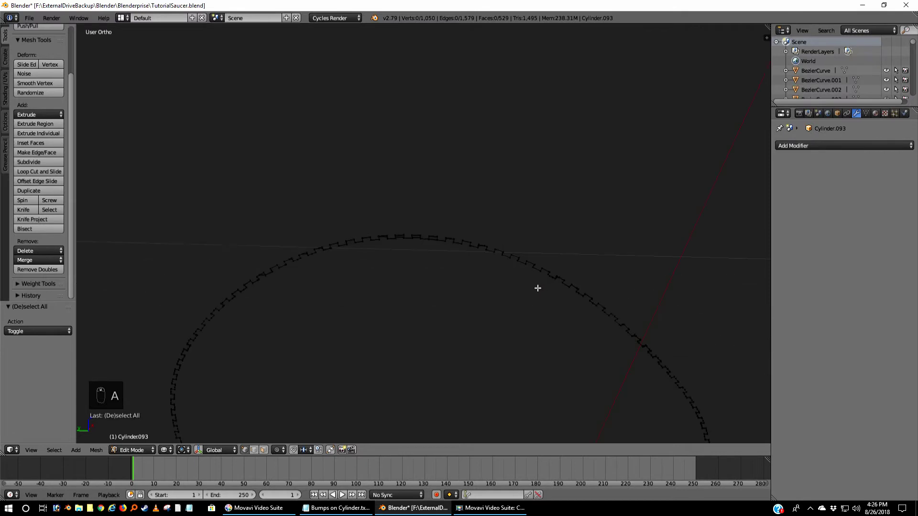
{"action": "key", "text": "KP_1"}
{"action": "key", "text": "ctrl+KP_3"}
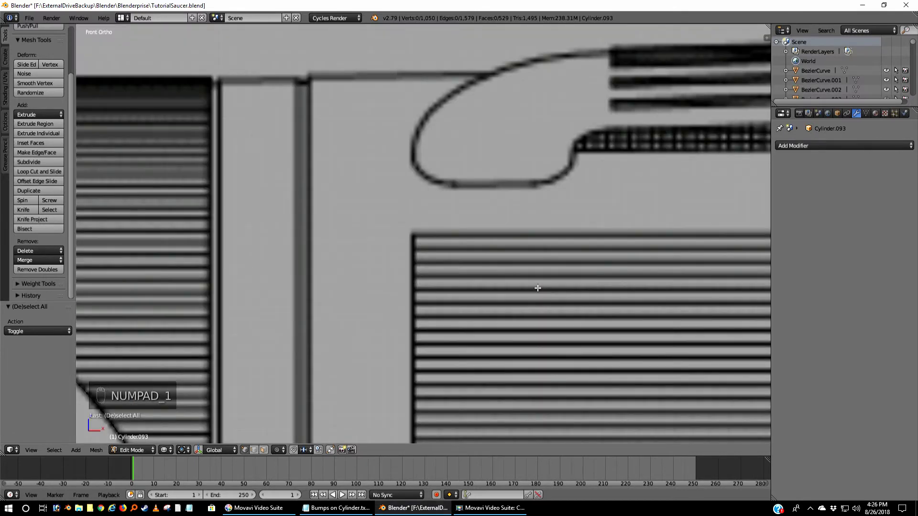
{"action": "scroll", "coordinate": [538, 288], "scroll_direction": "down", "scroll_amount": 2}
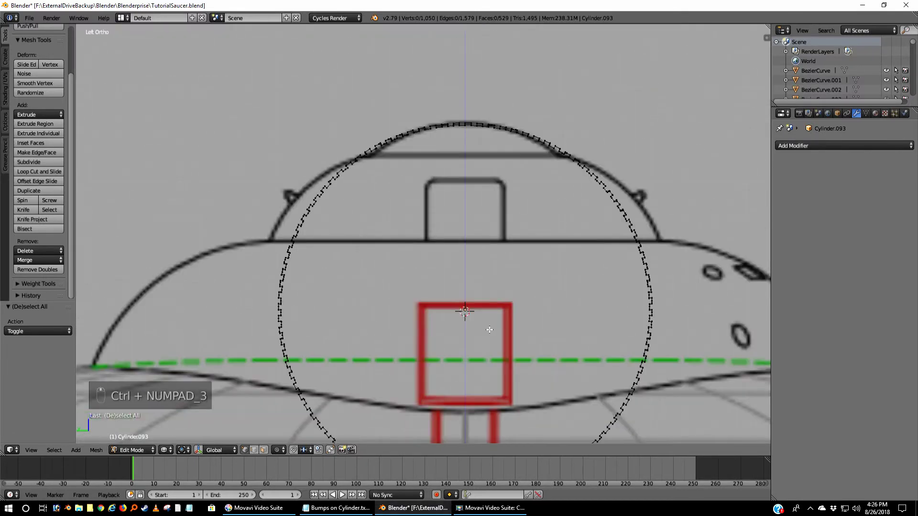
{"action": "middle_click_drag", "start_coordinate": [548, 313], "coordinate": [563, 205], "text": "shift"}
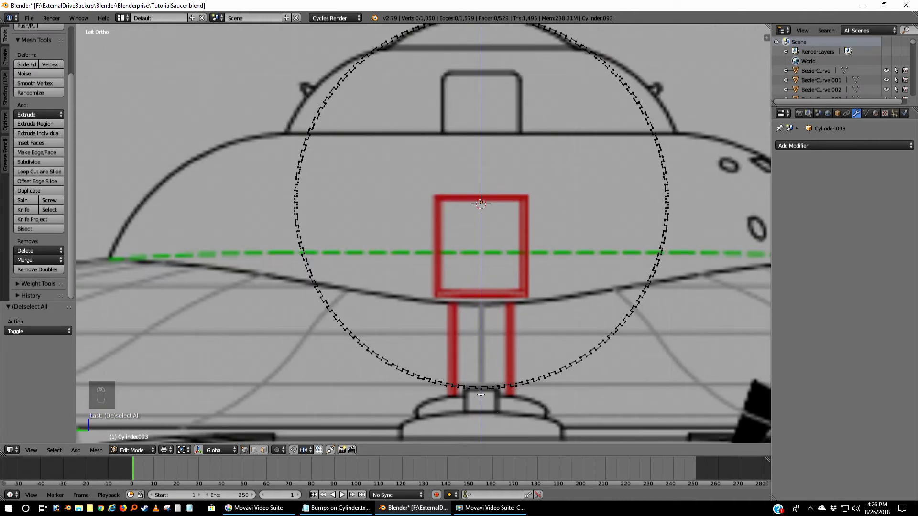
{"action": "scroll", "coordinate": [462, 230], "scroll_direction": "up", "scroll_amount": 1}
{"action": "scroll", "coordinate": [463, 220], "scroll_direction": "down", "scroll_amount": 2}
{"action": "middle_click_drag", "start_coordinate": [468, 146], "coordinate": [455, 165], "text": "shift"}
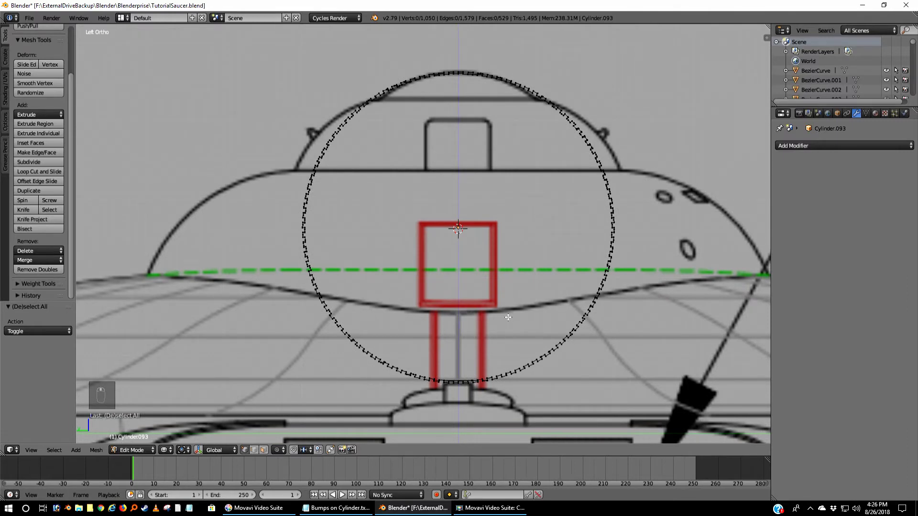
{"action": "middle_click_drag", "start_coordinate": [508, 317], "coordinate": [465, 327]}
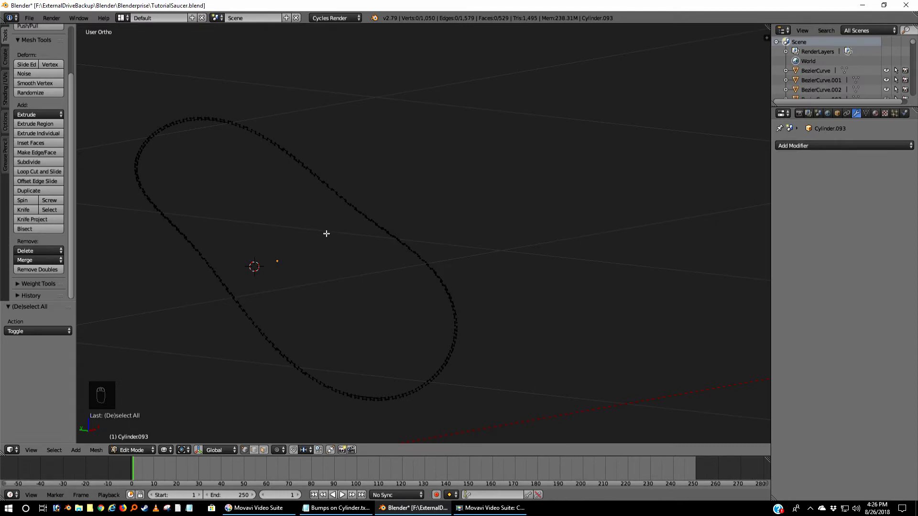
{"action": "key", "text": "ctrl+KP_3"}
{"action": "scroll", "coordinate": [491, 127], "scroll_direction": "up", "scroll_amount": 5}
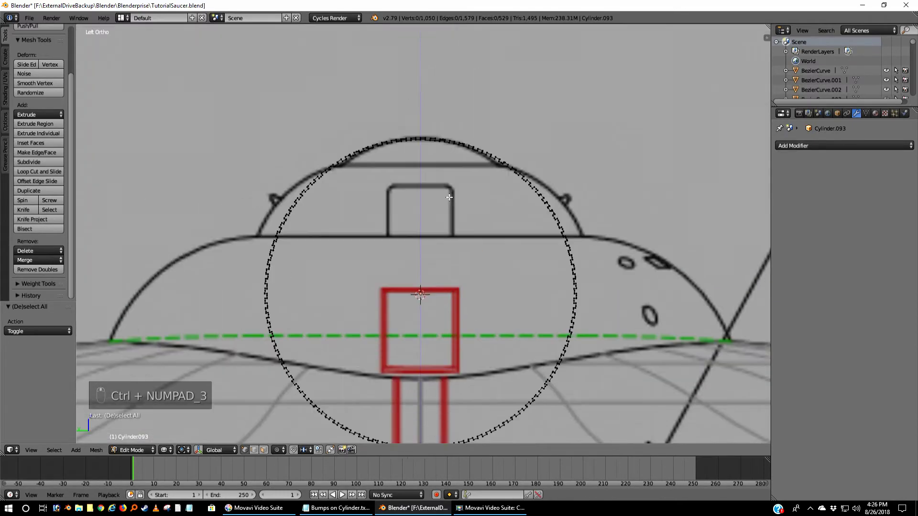
{"action": "scroll", "coordinate": [435, 250], "scroll_direction": "down", "scroll_amount": 2}
{"action": "scroll", "coordinate": [421, 170], "scroll_direction": "up", "scroll_amount": 6}
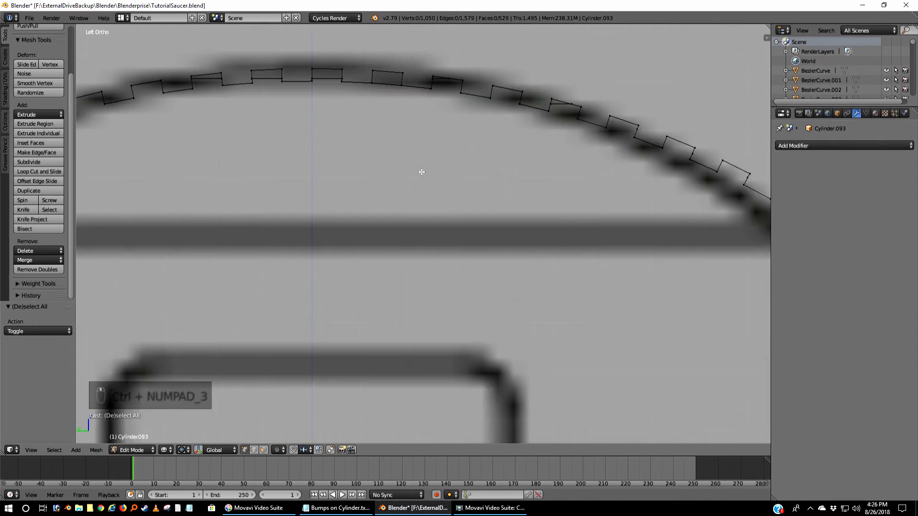
{"action": "middle_click_drag", "start_coordinate": [321, 217], "coordinate": [399, 251], "text": "shift"}
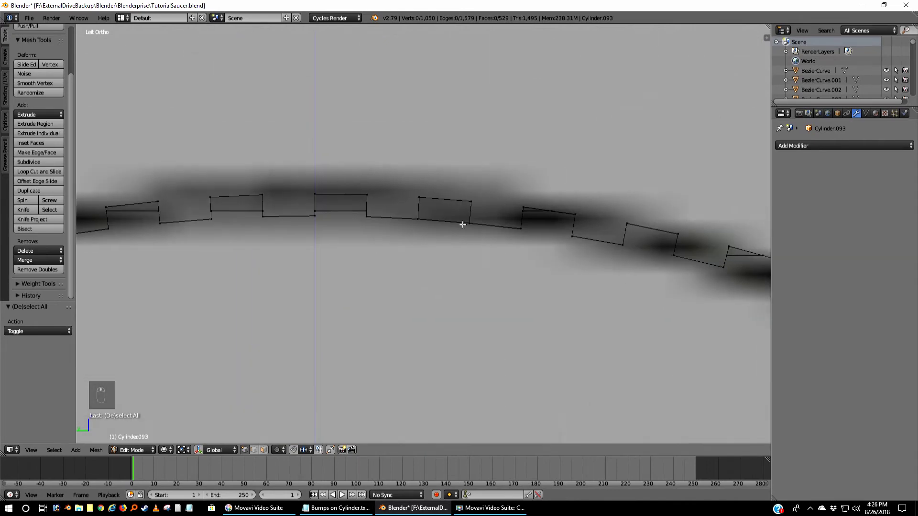
On the ridge at the rim's vertical centreline, dissolve one stray side vertex and connect that side's base and outer corner with an edge
{"action": "right_click", "coordinate": [371, 207]}
{"action": "key", "text": "x"}
{"action": "left_click", "coordinate": [372, 207]}
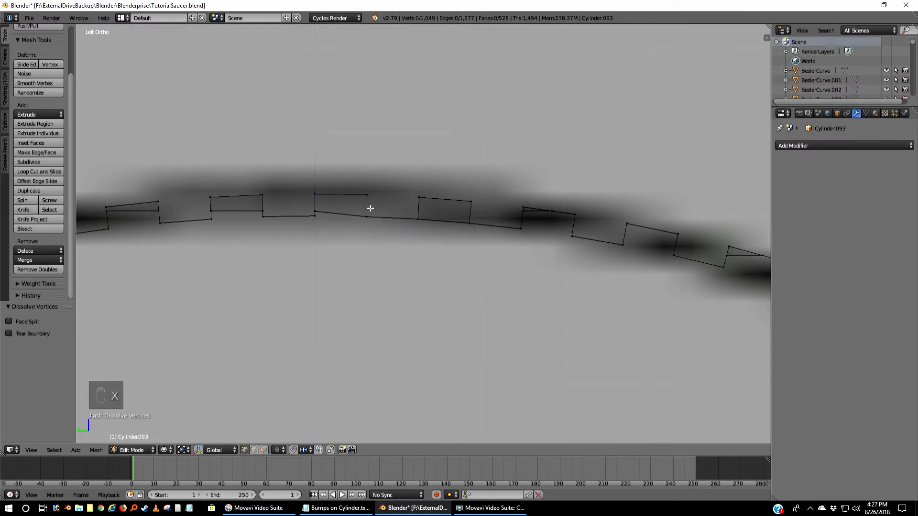
{"action": "right_click", "coordinate": [370, 209]}
{"action": "right_click", "coordinate": [369, 197], "text": "shift"}
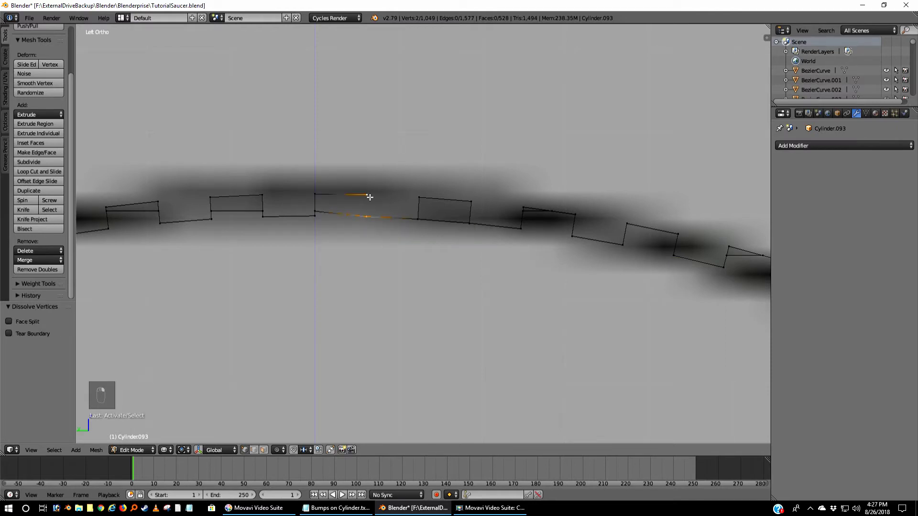
{"action": "key", "text": "f"}
Delete the centre ridge's other stray vertex and fill the ridge with a face between its two base and two outer corners
{"action": "right_click", "coordinate": [318, 211]}
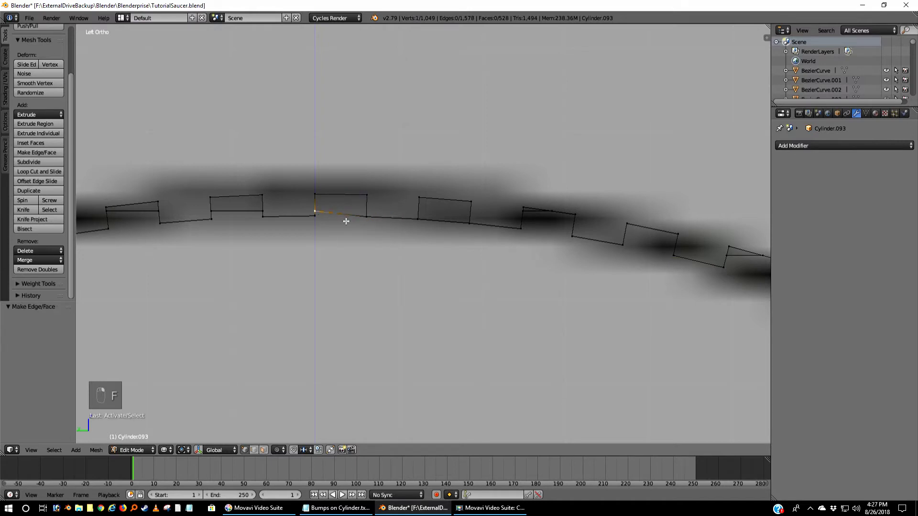
{"action": "key", "text": "x"}
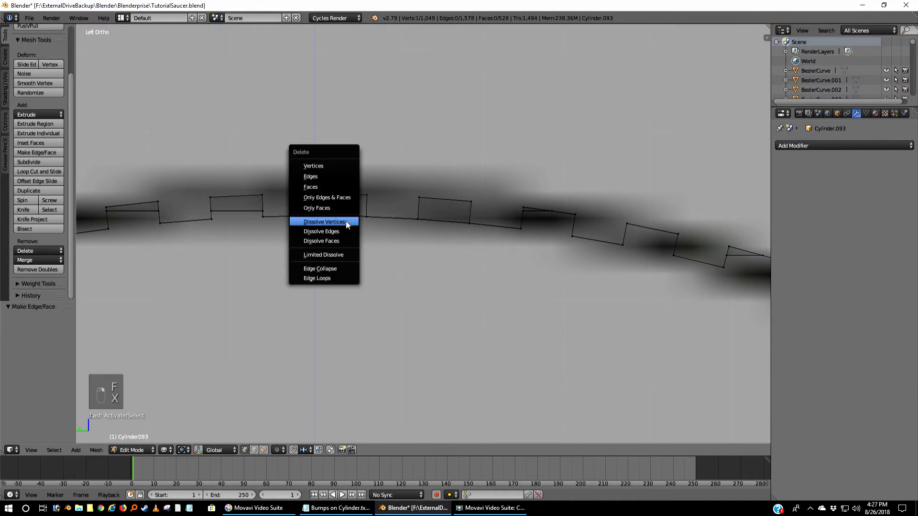
{"action": "left_click", "coordinate": [325, 167]}
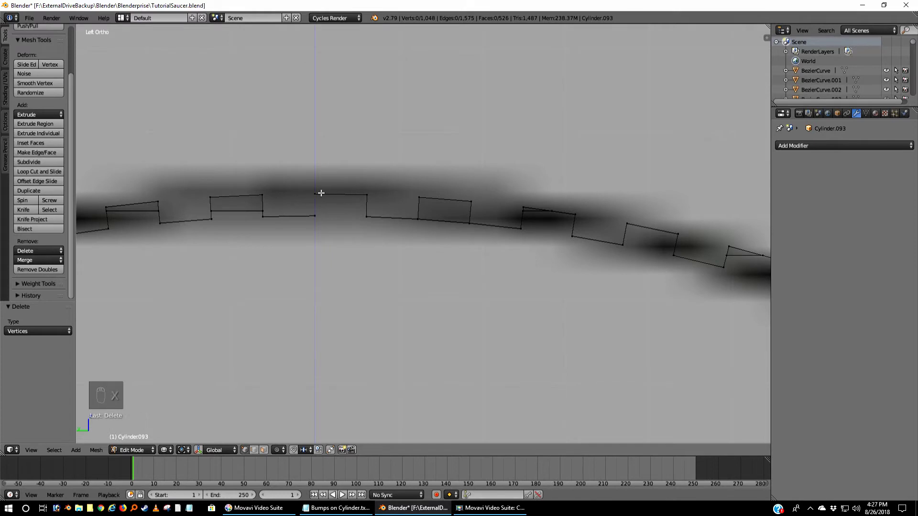
{"action": "right_click", "coordinate": [315, 214], "text": "shift"}
{"action": "right_click", "coordinate": [366, 217], "text": "shift"}
{"action": "right_click", "coordinate": [366, 193], "text": "shift"}
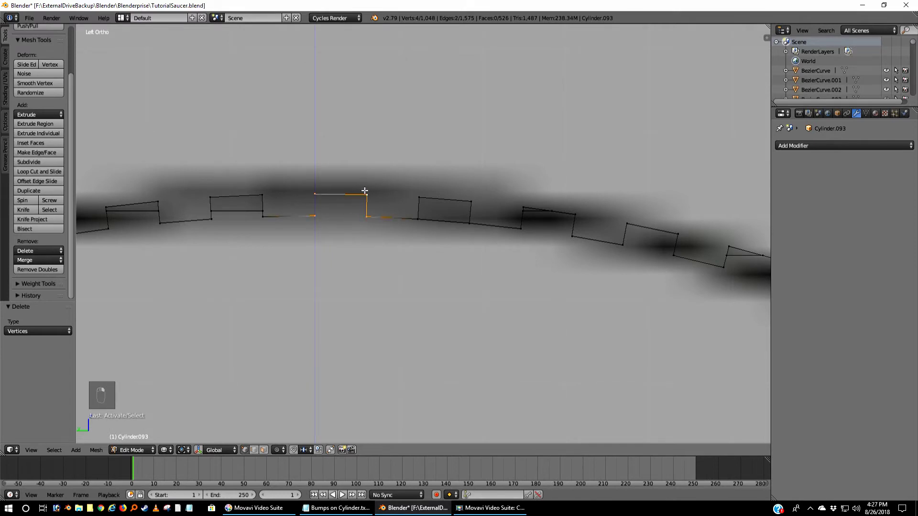
{"action": "key", "text": "f"}
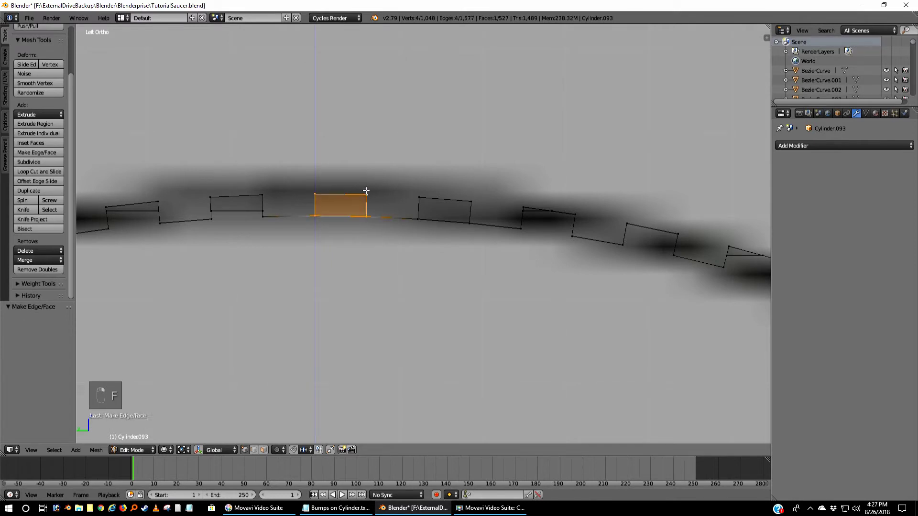
Delete the two stray vertices crossing the ridge just left of the centreline, and fill that ridge with a face between its four corners
{"action": "right_click", "coordinate": [263, 209]}
{"action": "right_click", "coordinate": [213, 211], "text": "shift"}
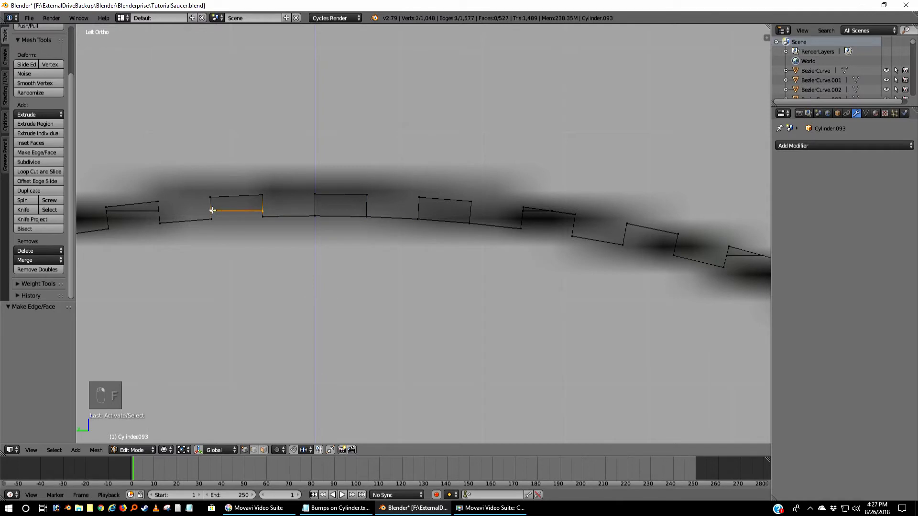
{"action": "key", "text": "x"}
{"action": "left_click", "coordinate": [213, 209]}
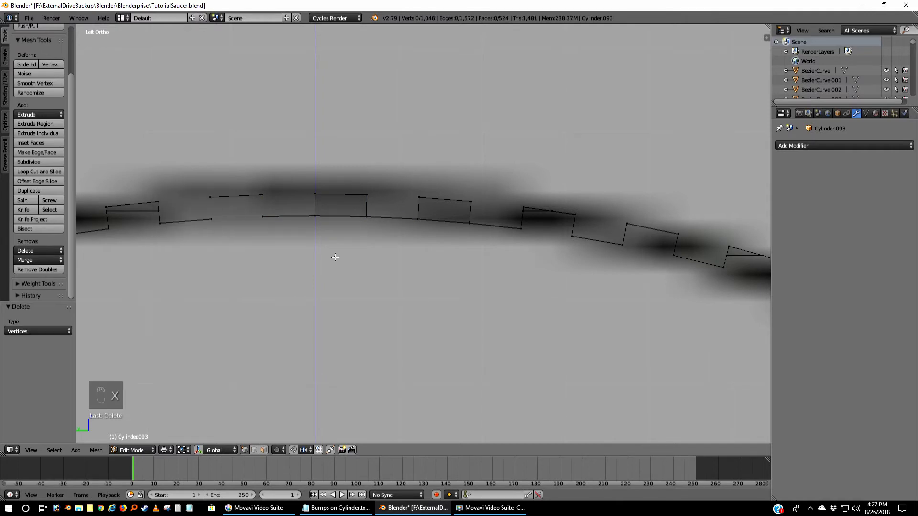
{"action": "right_click", "coordinate": [265, 217]}
{"action": "right_click", "coordinate": [262, 195], "text": "shift"}
{"action": "right_click", "coordinate": [211, 197], "text": "shift"}
{"action": "right_click", "coordinate": [211, 219], "text": "shift"}
{"action": "key", "text": "f"}
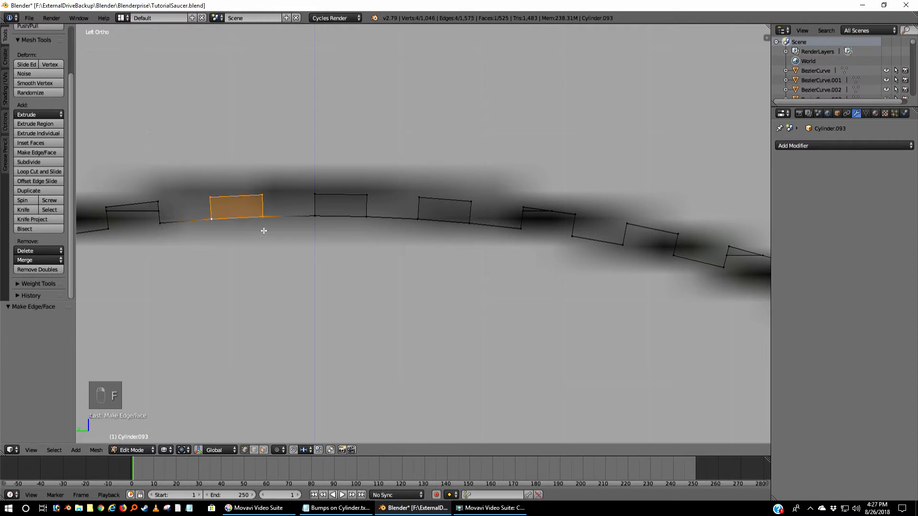
Delete the two stray vertices on the third ridge right of the centreline and fill that ridge with a face
{"action": "scroll", "coordinate": [264, 231], "scroll_direction": "down", "scroll_amount": 8}
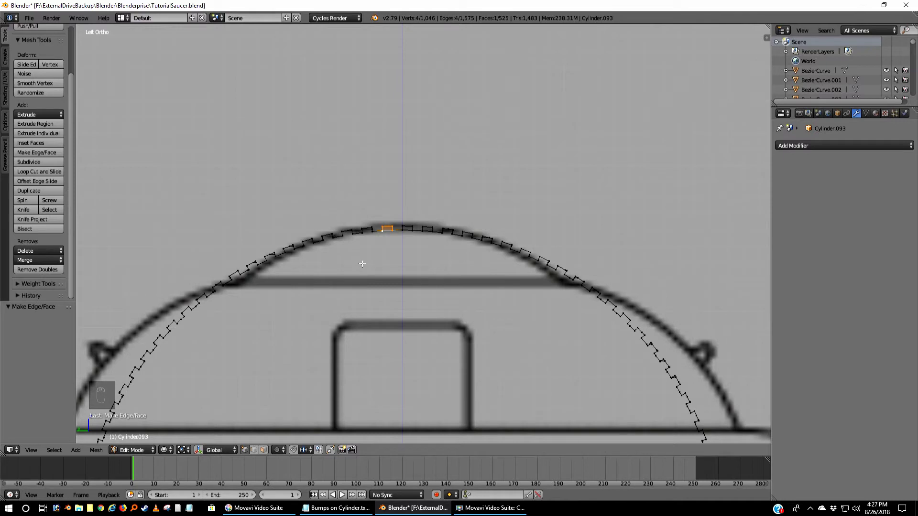
{"action": "scroll", "coordinate": [375, 246], "scroll_direction": "up", "scroll_amount": 6}
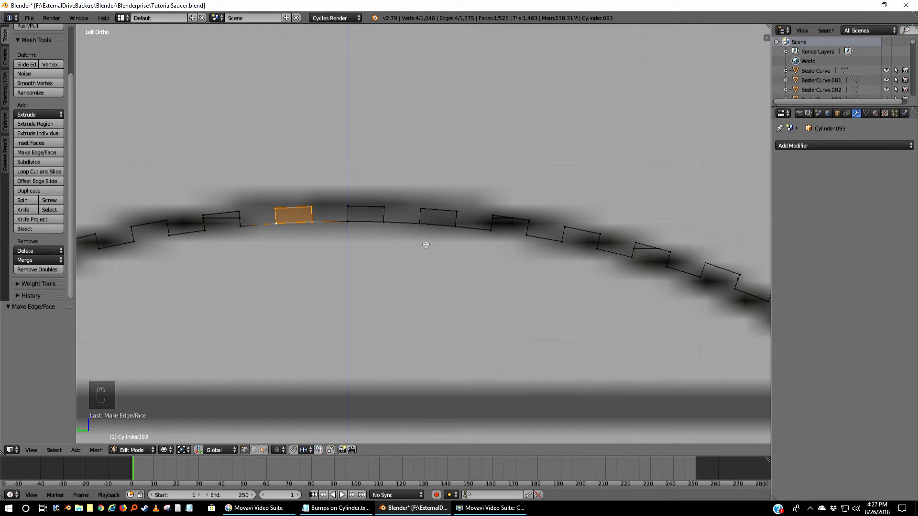
{"action": "right_click", "coordinate": [514, 209]}
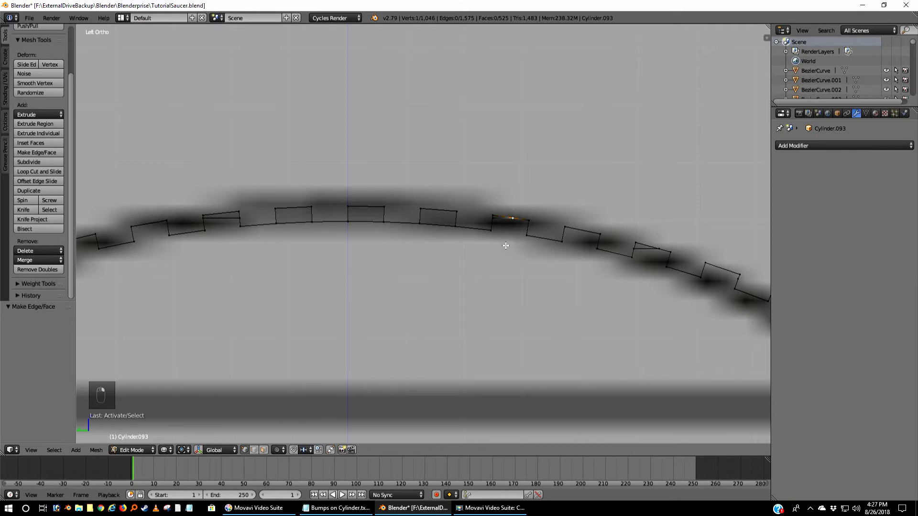
{"action": "middle_click_drag", "start_coordinate": [496, 276], "coordinate": [439, 251], "text": "shift"}
{"action": "right_click", "coordinate": [445, 201], "text": "shift"}
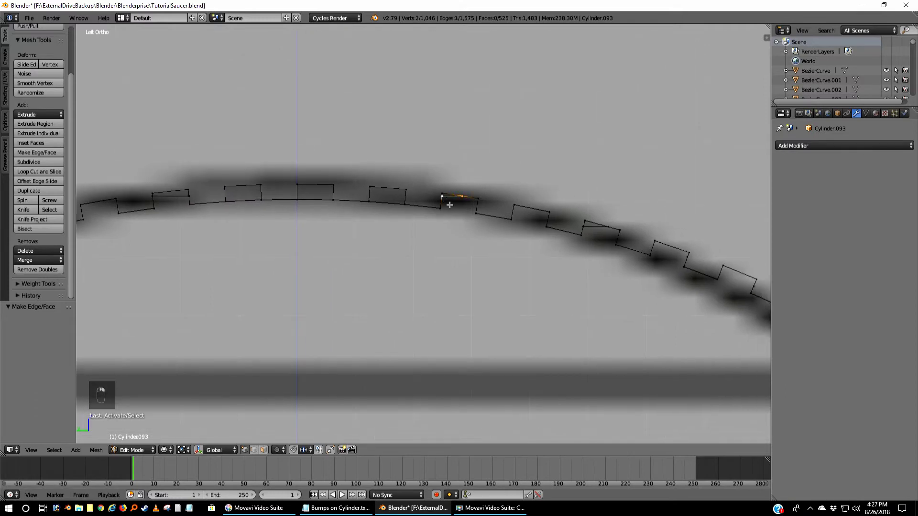
{"action": "key", "text": "x"}
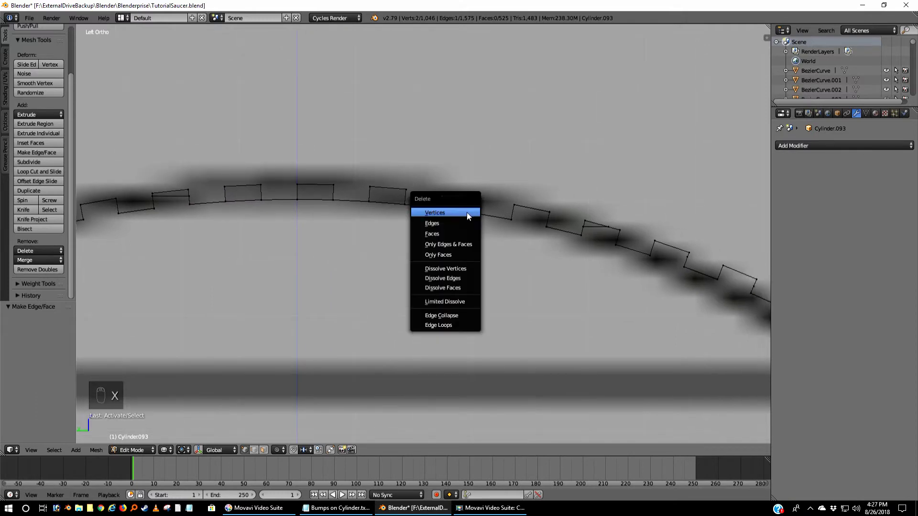
{"action": "left_click", "coordinate": [467, 212]}
{"action": "right_click", "coordinate": [440, 206]}
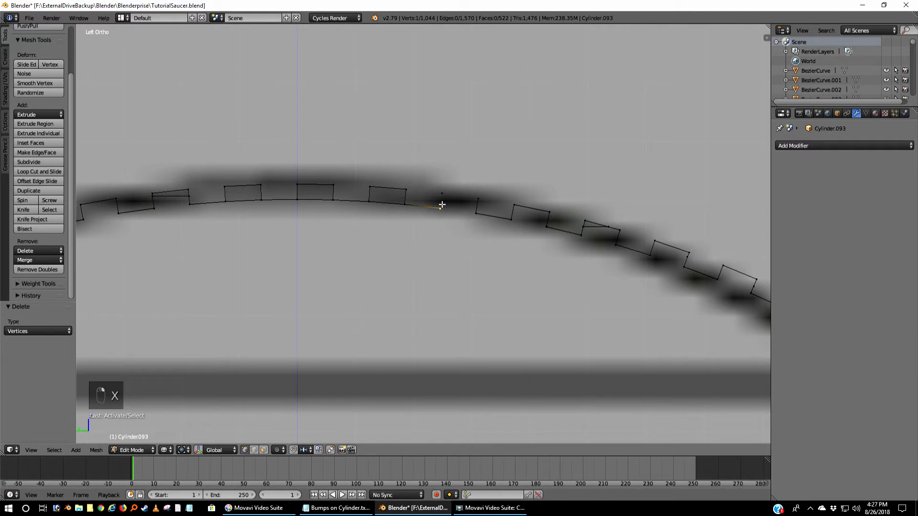
{"action": "right_click", "coordinate": [477, 213], "text": "shift"}
{"action": "key", "text": "f"}
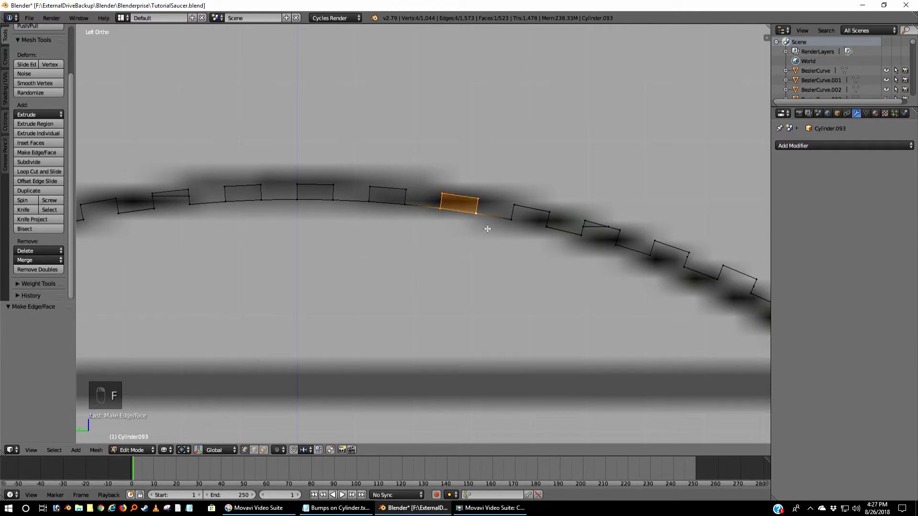
Fill the fourth ridge right of the centreline with a face between its two outer and two base vertices
{"action": "right_click", "coordinate": [514, 205]}
{"action": "right_click", "coordinate": [511, 218], "text": "shift"}
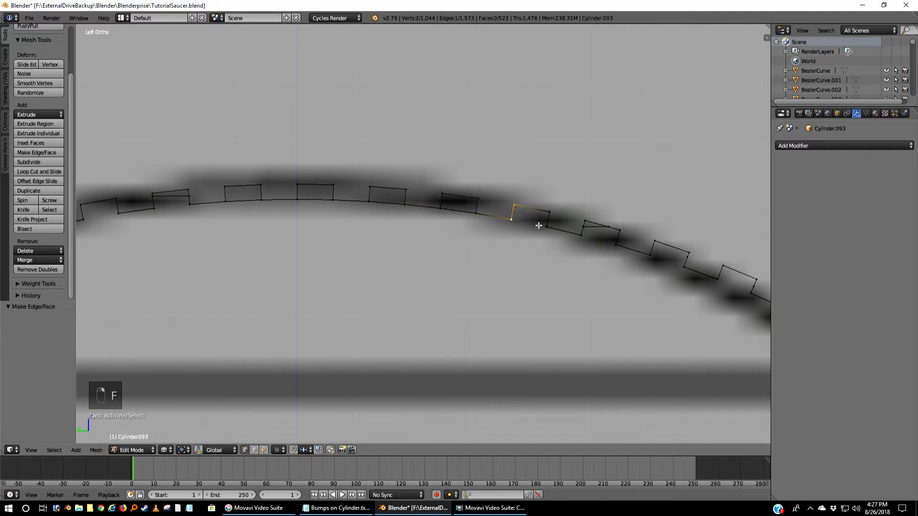
{"action": "right_click", "coordinate": [549, 213], "text": "shift"}
{"action": "right_click", "coordinate": [546, 227], "text": "shift"}
{"action": "key", "text": "f"}
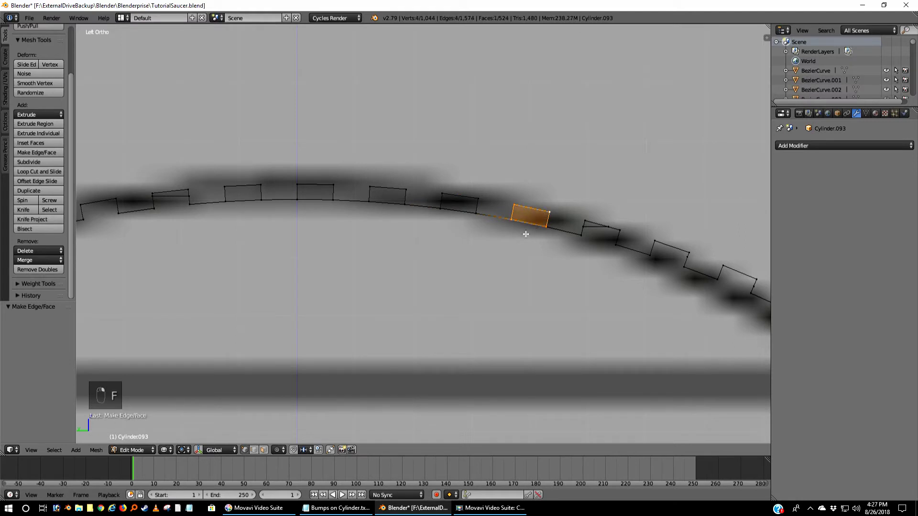
Delete the two stray vertices on the fifth ridge right of the centreline, fill it with a four-corner face, and deselect everything
{"action": "right_click", "coordinate": [584, 228]}
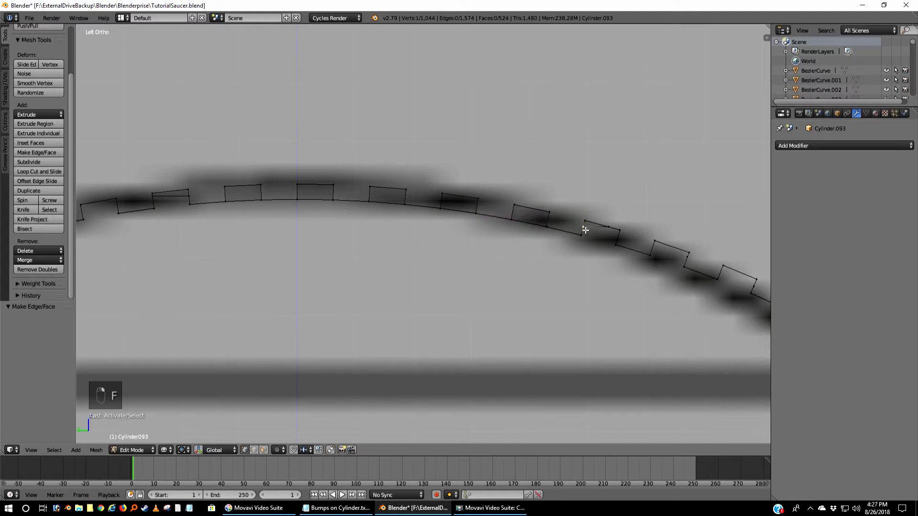
{"action": "right_click", "coordinate": [608, 226], "text": "shift"}
{"action": "key", "text": "x"}
{"action": "left_click", "coordinate": [598, 257]}
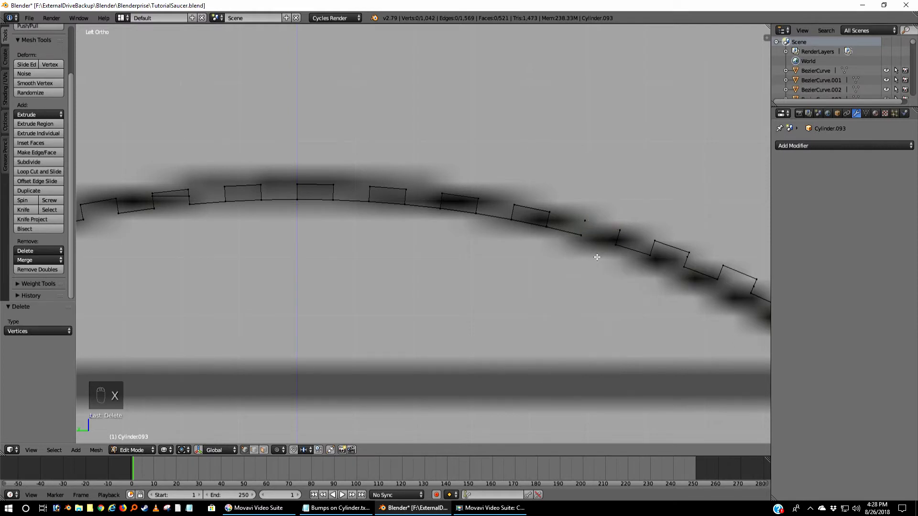
{"action": "right_click", "coordinate": [583, 236]}
{"action": "right_click", "coordinate": [585, 220], "text": "shift"}
{"action": "right_click", "coordinate": [619, 231], "text": "shift"}
{"action": "right_click", "coordinate": [618, 241], "text": "shift"}
{"action": "key", "text": "f"}
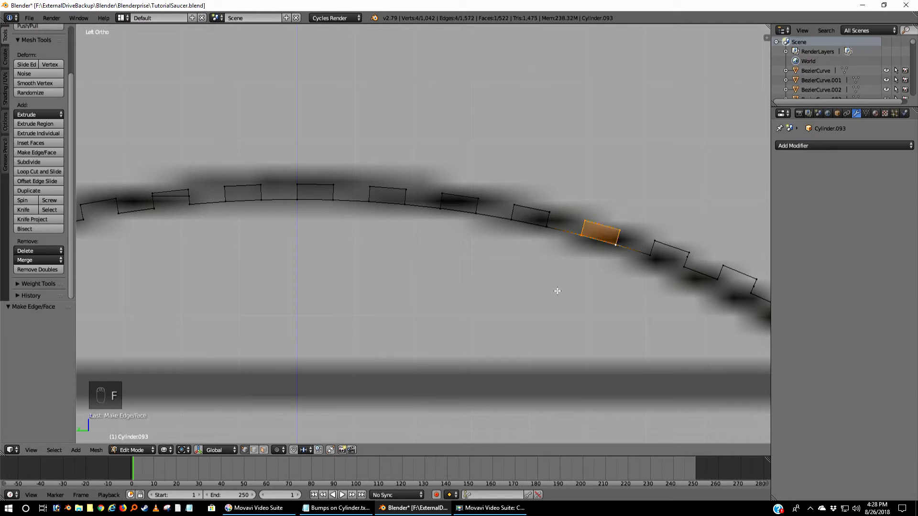
{"action": "key", "text": "a"}
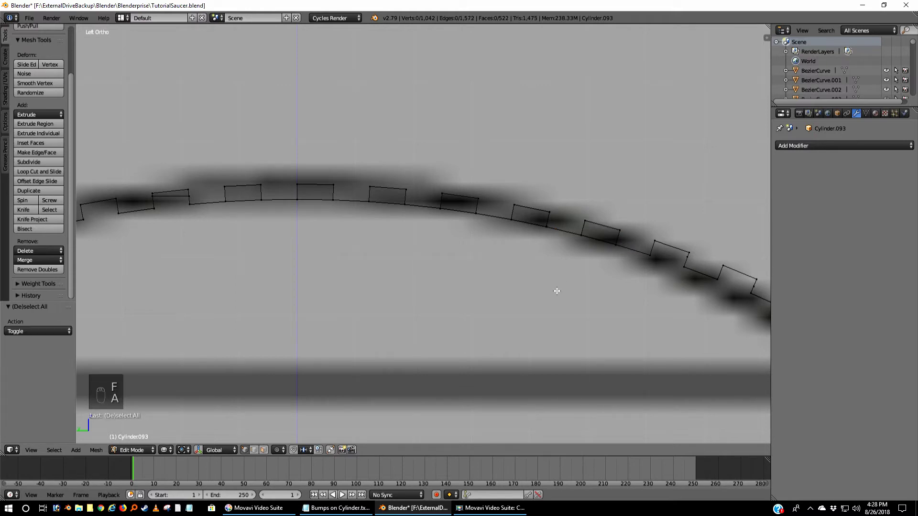
Save the Blender file with the ridge faces rebuilt so far
{"action": "scroll", "coordinate": [557, 290], "scroll_direction": "down", "scroll_amount": 6}
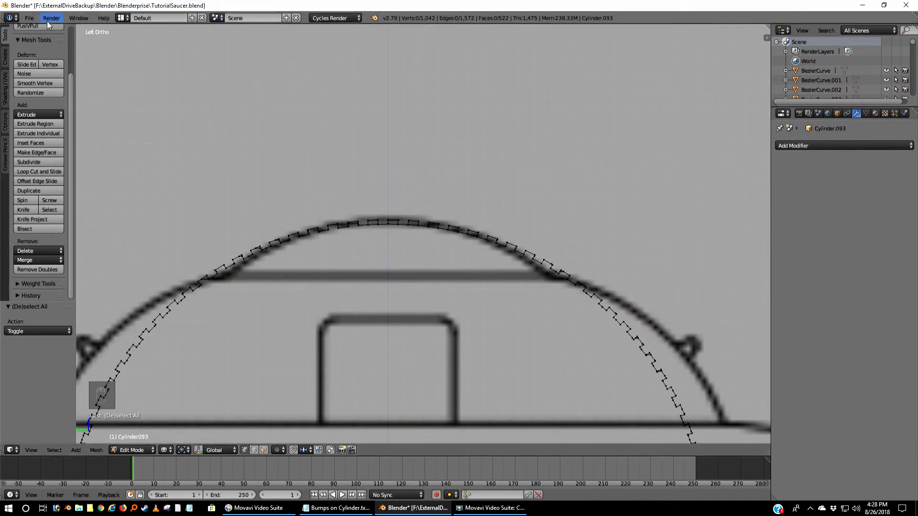
{"action": "left_click", "coordinate": [30, 19]}
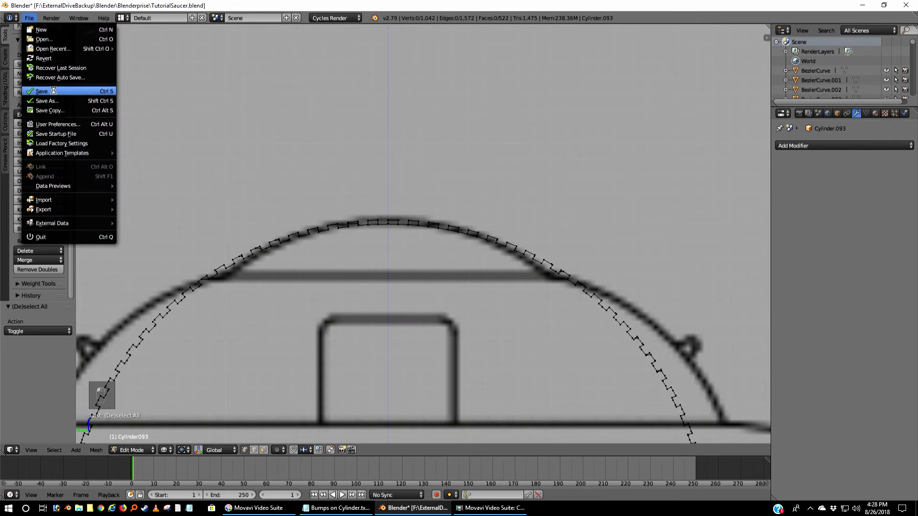
{"action": "key", "text": "ctrl+s"}
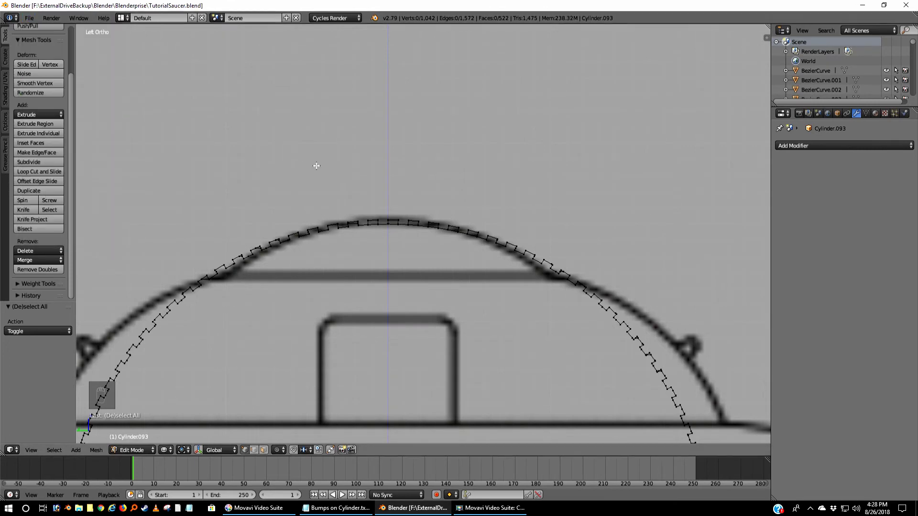
Leave Edit Mode and, in front view, show only the curved cutter's and uncut ridged cylinder's layers together in solid shading
{"action": "key", "text": "KP_1"}
{"action": "scroll", "coordinate": [316, 166], "scroll_direction": "down", "scroll_amount": 4}
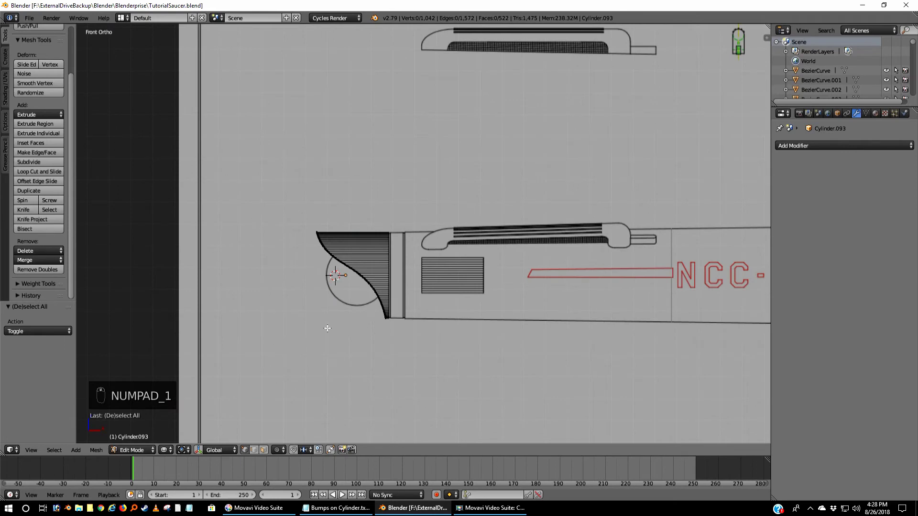
{"action": "key", "text": "Tab"}
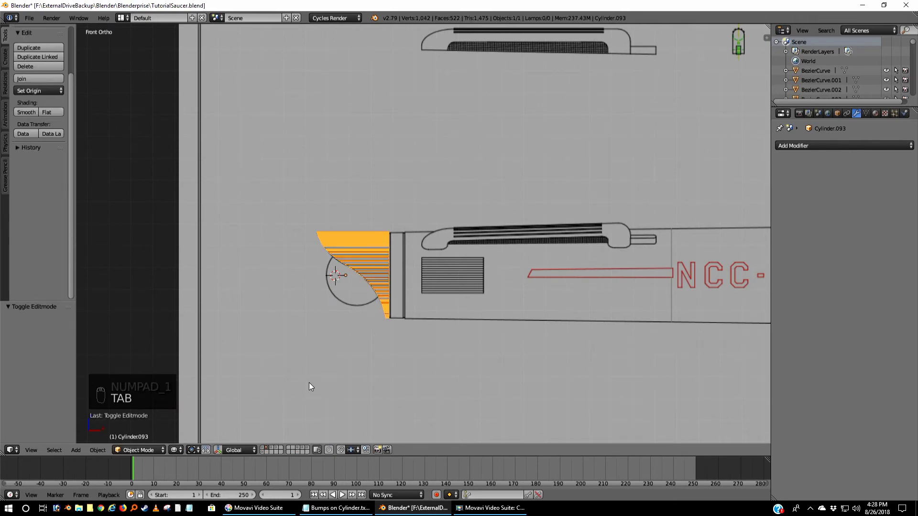
{"action": "left_click", "coordinate": [262, 450]}
{"action": "left_click", "coordinate": [272, 450]}
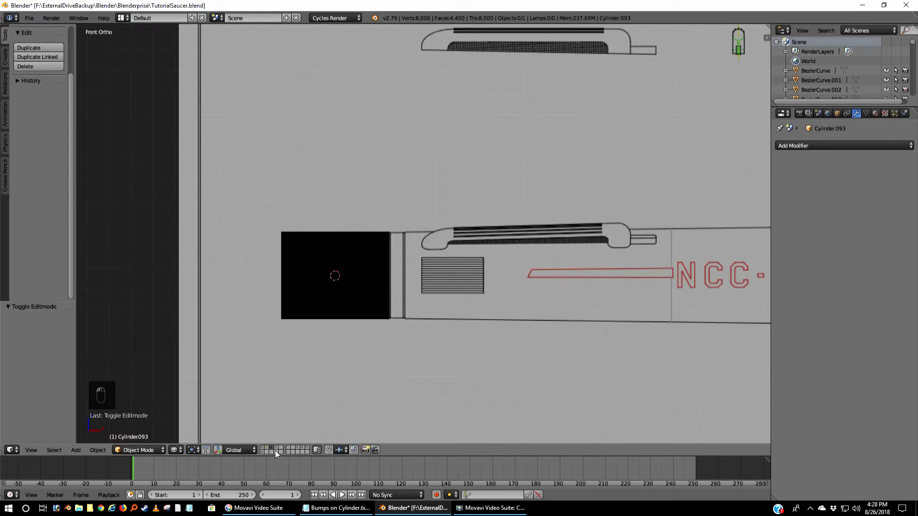
{"action": "left_click", "coordinate": [276, 448]}
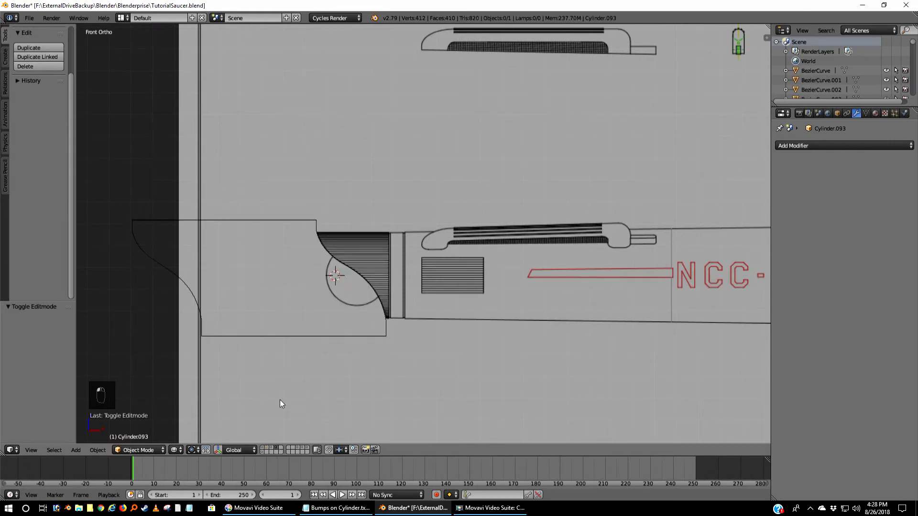
{"action": "key", "text": "z"}
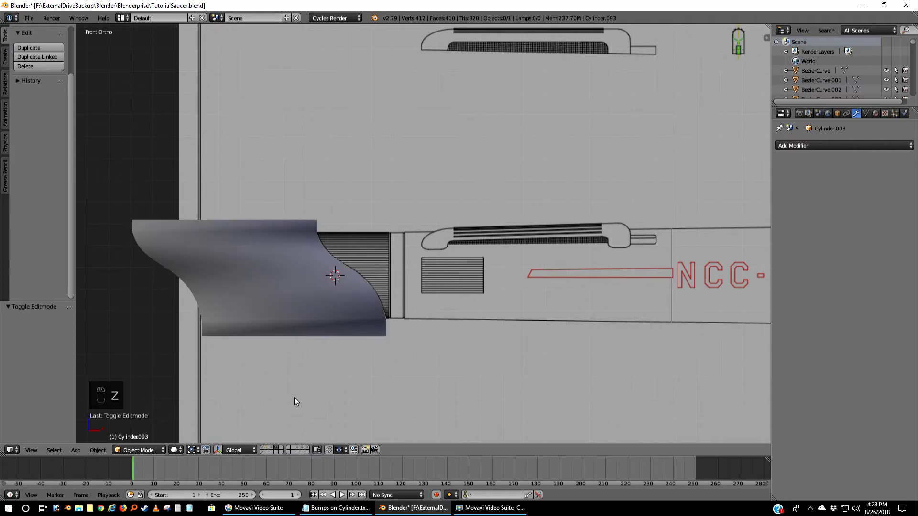
{"action": "left_click", "coordinate": [271, 449], "text": "shift"}
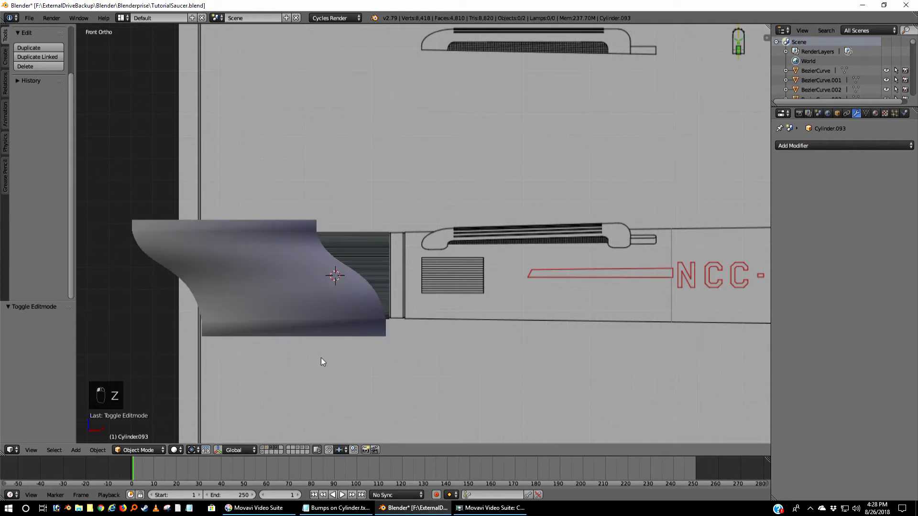
Select the S-curved cutter block and set its shading to Flat
{"action": "middle_click_drag", "start_coordinate": [268, 328], "coordinate": [185, 328]}
{"action": "right_click", "coordinate": [262, 225]}
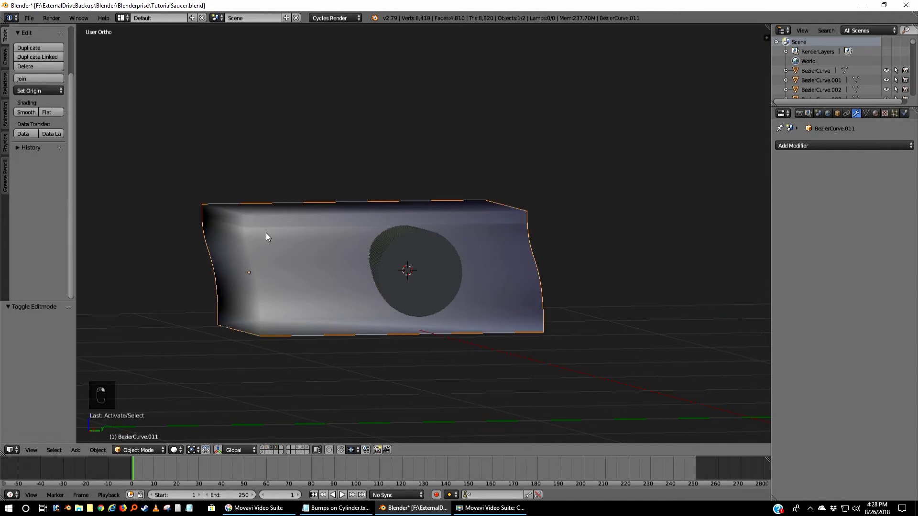
{"action": "left_click", "coordinate": [47, 112]}
Select the ridged cylinder in front view and add a Boolean modifier set to Difference
{"action": "middle_click_drag", "start_coordinate": [280, 185], "coordinate": [354, 196]}
{"action": "right_click", "coordinate": [366, 251]}
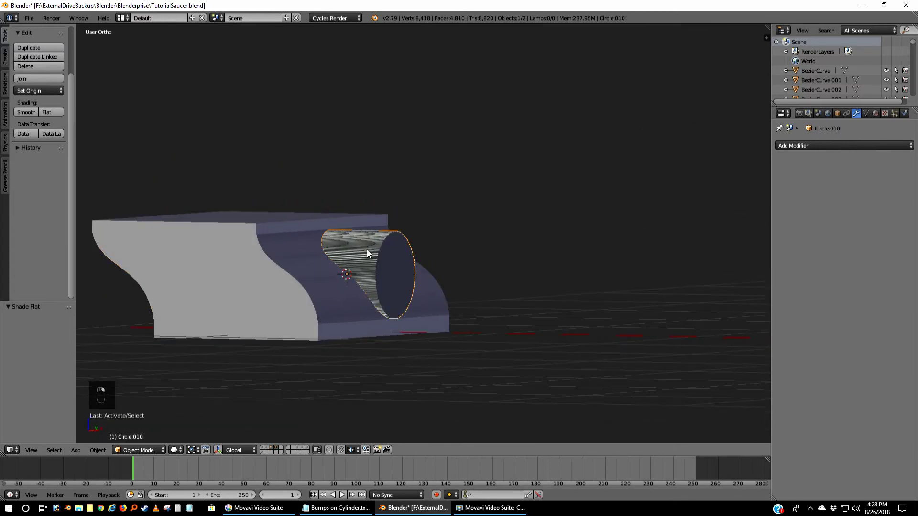
{"action": "key", "text": "KP_1"}
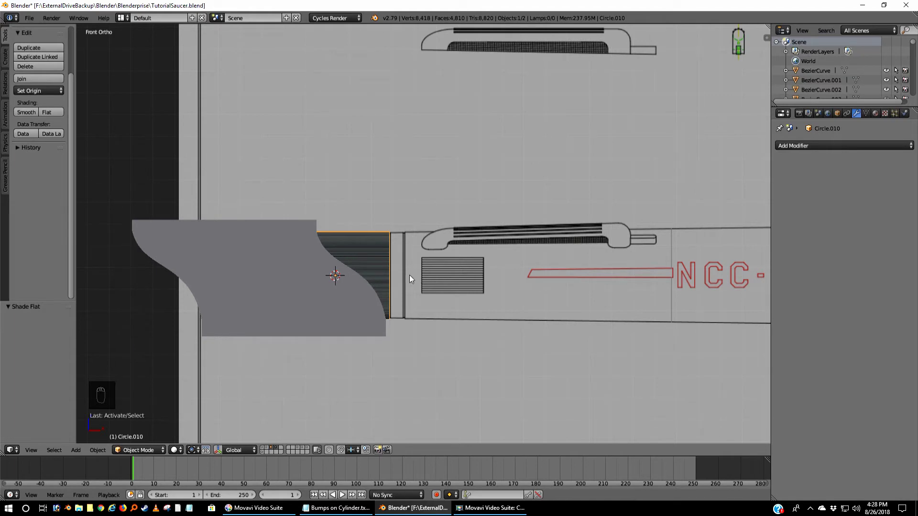
{"action": "left_click", "coordinate": [795, 148]}
{"action": "left_click", "coordinate": [741, 189]}
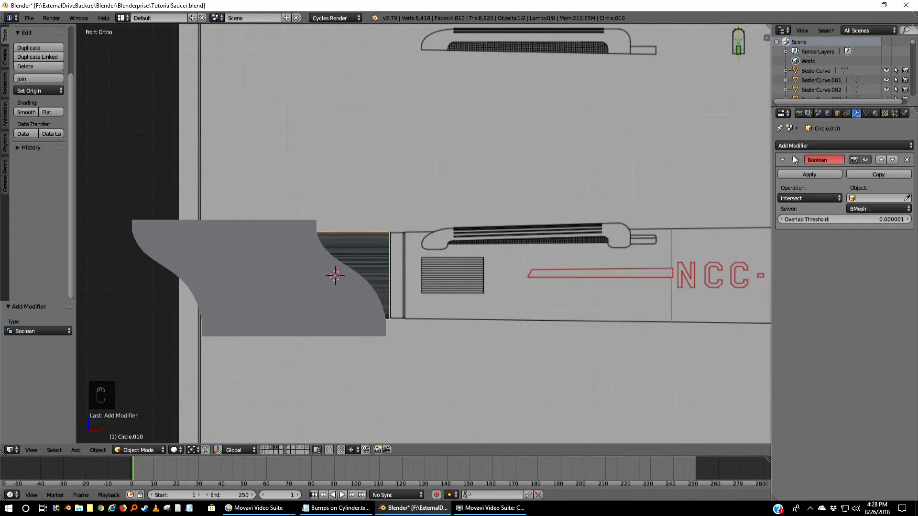
{"action": "left_click", "coordinate": [801, 198]}
{"action": "left_click", "coordinate": [796, 167]}
Use the S-curved cutter block as the Boolean's target object and apply the modifier to the ridged cylinder
{"action": "left_click", "coordinate": [907, 197]}
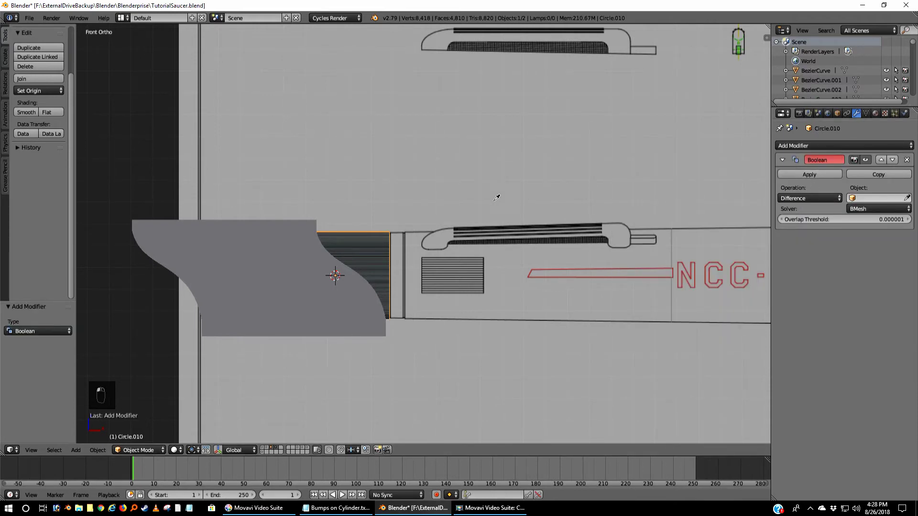
{"action": "left_click", "coordinate": [229, 248]}
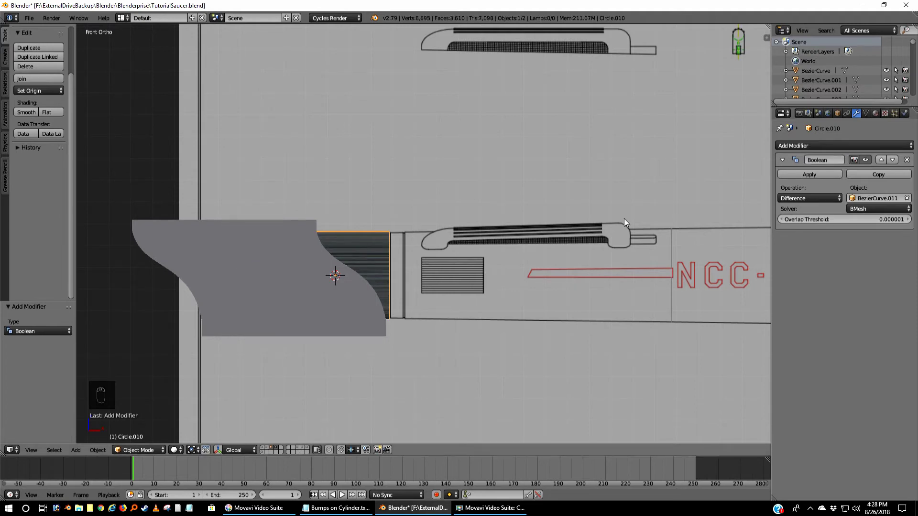
{"action": "left_click", "coordinate": [810, 175]}
Select the S-curved cutter block and move it to layer 9
{"action": "left_click", "coordinate": [269, 281]}
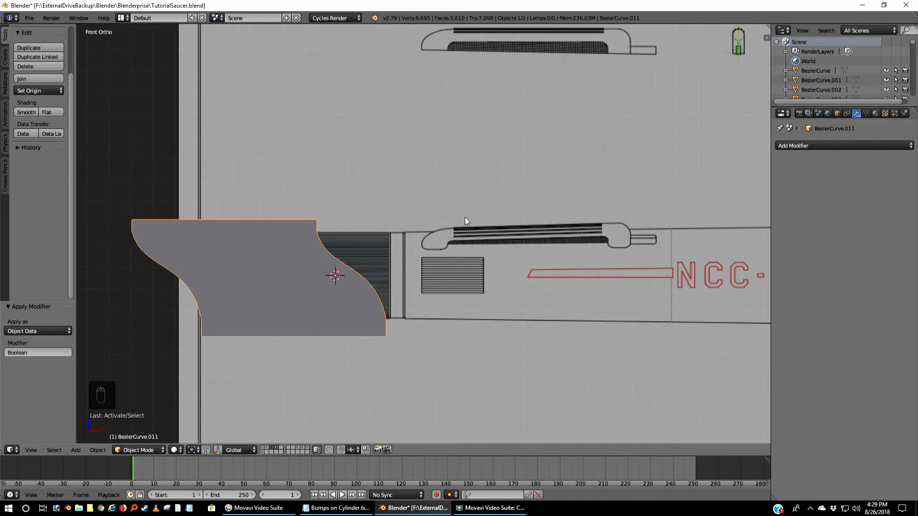
{"action": "key", "text": "m"}
{"action": "key", "text": "m"}
{"action": "left_click", "coordinate": [663, 269]}
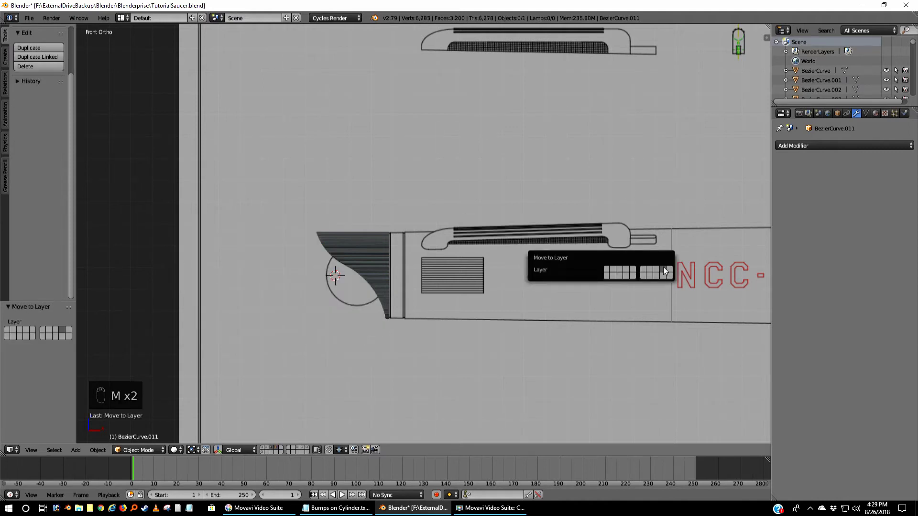
Examine the cut cylinder's open curved end and ridges in solid and wireframe shading, in Edit and Object Mode
{"action": "left_click", "coordinate": [360, 265]}
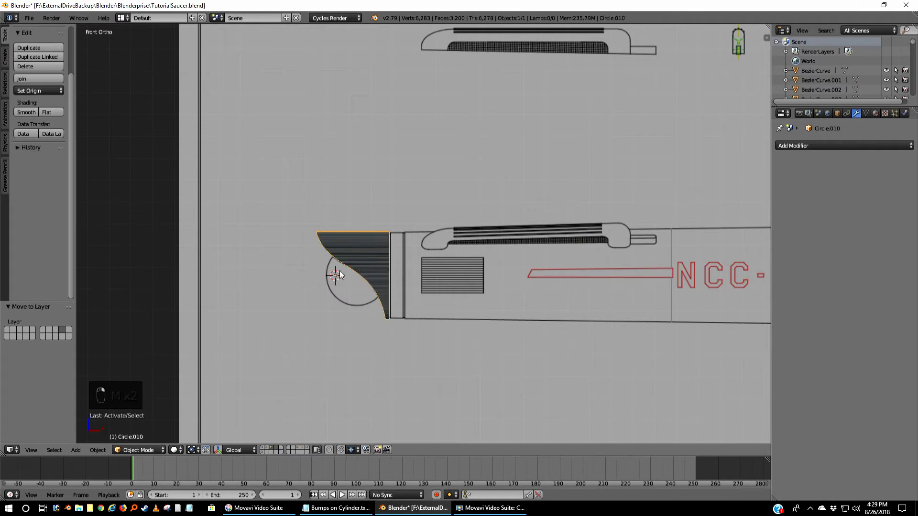
{"action": "middle_click_drag", "start_coordinate": [360, 265], "coordinate": [434, 251]}
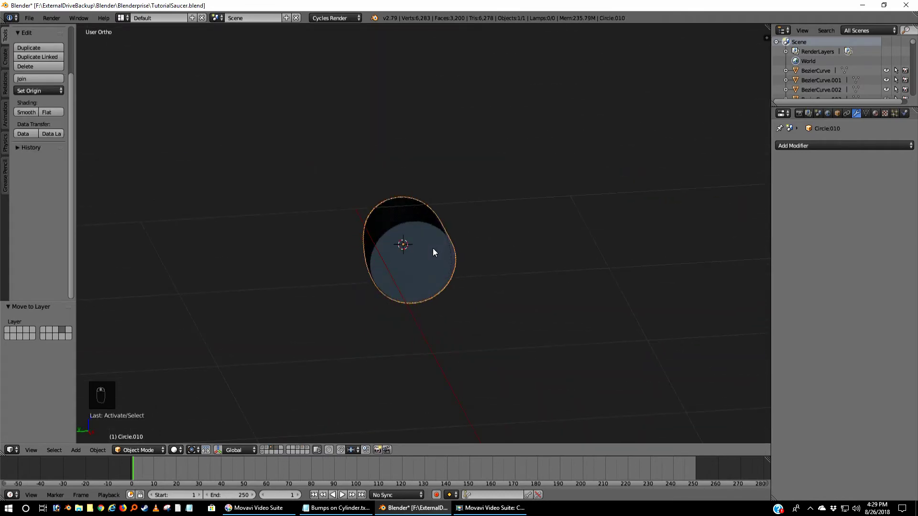
{"action": "key", "text": "Tab"}
{"action": "scroll", "coordinate": [432, 248], "scroll_direction": "up", "scroll_amount": 4}
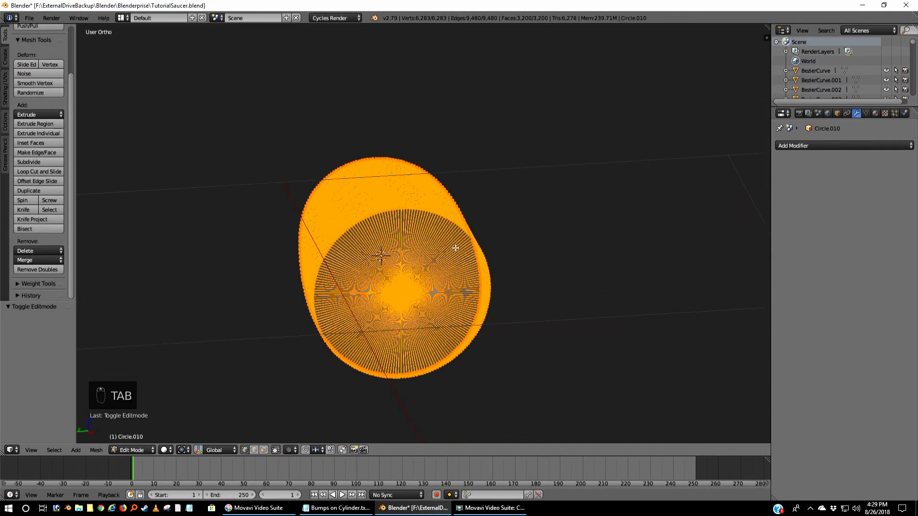
{"action": "mouse_move", "coordinate": [456, 248]}
{"action": "middle_mouse_down"}
{"action": "mouse_move", "coordinate": [429, 259]}
{"action": "mouse_move", "coordinate": [434, 270]}
{"action": "mouse_move", "coordinate": [485, 285]}
{"action": "middle_mouse_up"}
{"action": "key", "text": "z"}
{"action": "key", "text": "Tab"}
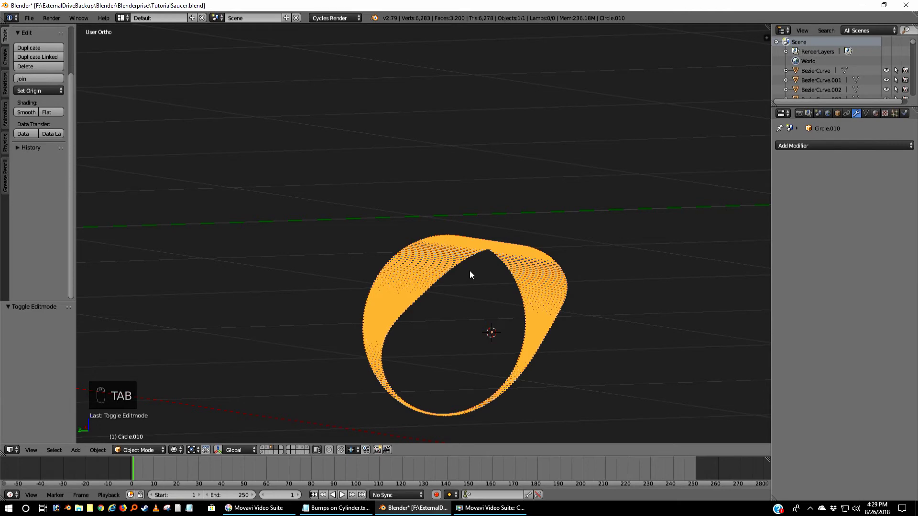
{"action": "key", "text": "z"}
{"action": "mouse_move", "coordinate": [515, 273]}
{"action": "middle_mouse_down"}
{"action": "mouse_move", "coordinate": [498, 297]}
{"action": "mouse_move", "coordinate": [440, 281]}
{"action": "mouse_move", "coordinate": [416, 258]}
{"action": "mouse_move", "coordinate": [424, 250]}
{"action": "mouse_move", "coordinate": [422, 231]}
{"action": "mouse_move", "coordinate": [415, 234]}
{"action": "mouse_move", "coordinate": [471, 236]}
{"action": "mouse_move", "coordinate": [526, 213]}
{"action": "mouse_move", "coordinate": [555, 266]}
{"action": "mouse_move", "coordinate": [561, 248]}
{"action": "mouse_move", "coordinate": [482, 219]}
{"action": "mouse_move", "coordinate": [397, 226]}
{"action": "middle_mouse_up"}
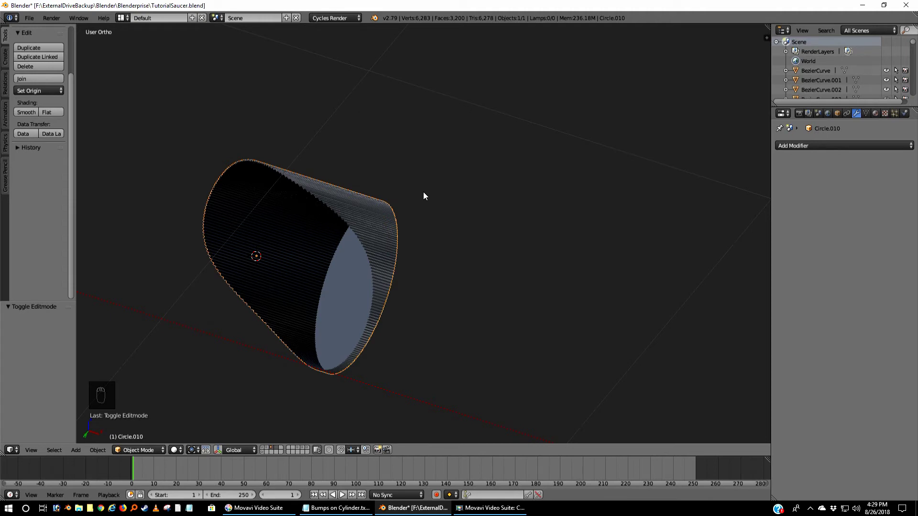
Undo moving the S-curved cutter block to another layer
{"action": "key", "text": "ctrl+z"}
{"action": "key", "text": "ctrl+z"}
{"action": "key", "text": "ctrl+z"}
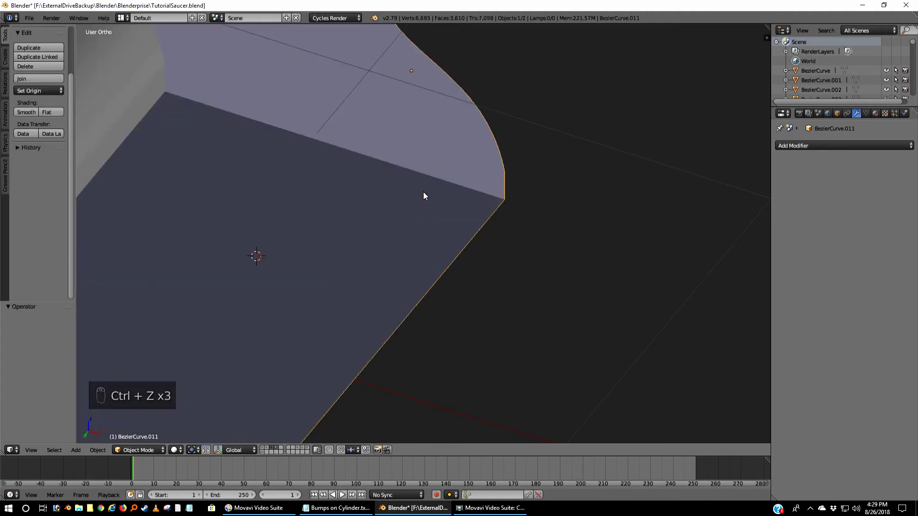
Show the cutter block and cylinder from the front in wireframe shading
{"action": "key", "text": "KP_1"}
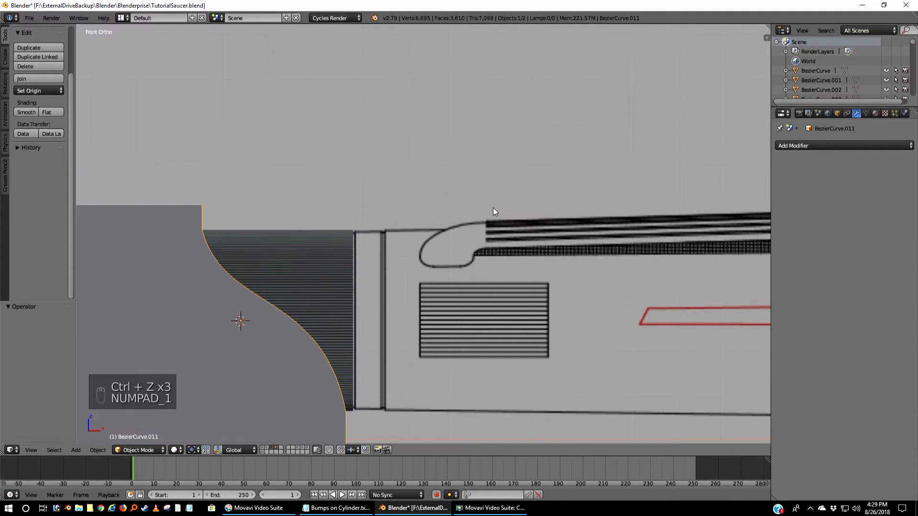
{"action": "key", "text": "z"}
{"action": "scroll", "coordinate": [433, 223], "scroll_direction": "down", "scroll_amount": 3}
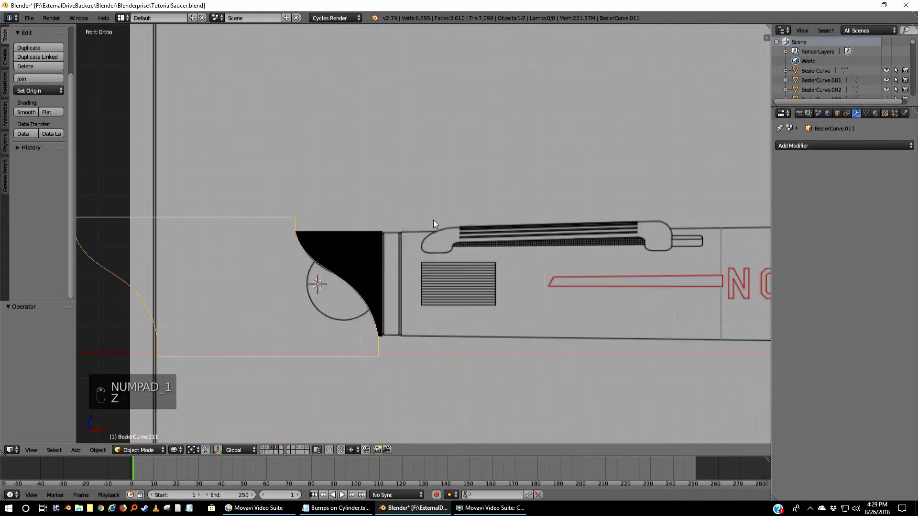
Undo the applied Boolean cut and the choice of the cutter block as its target object
{"action": "key", "text": "ctrl+z"}
{"action": "key", "text": "ctrl+z"}
{"action": "key", "text": "ctrl+z"}
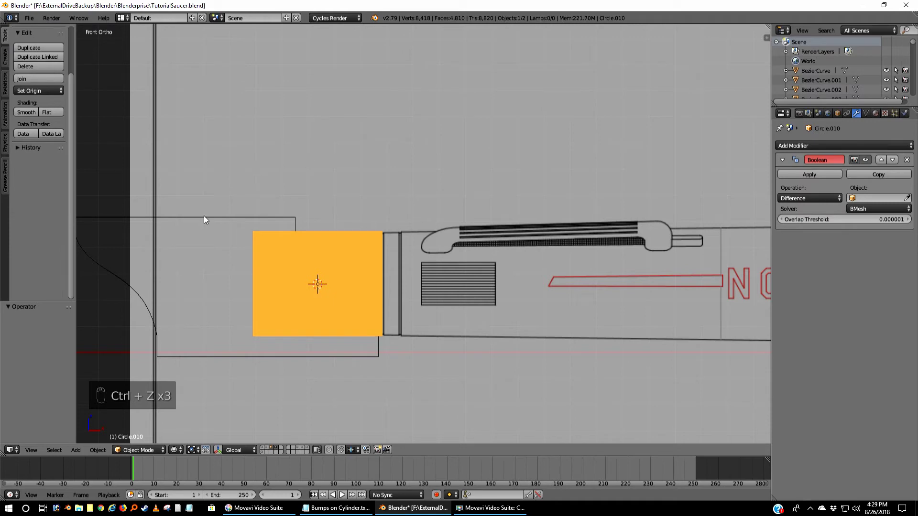
{"action": "key", "text": "ctrl+z"}
In Edit Mode, flatten the cutter block's curved end farthest from the ship's hull by scaling its vertices to 0 along X
{"action": "scroll", "coordinate": [198, 214], "scroll_direction": "down", "scroll_amount": 3}
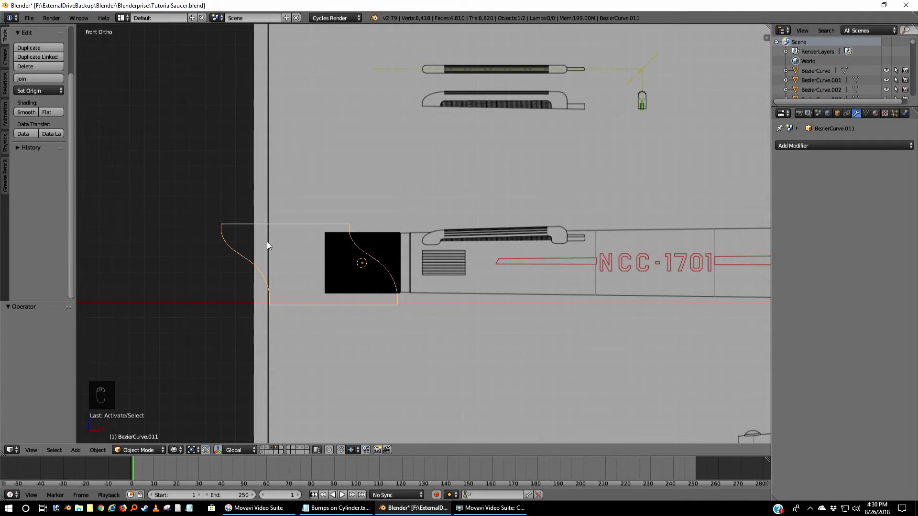
{"action": "key", "text": "Tab"}
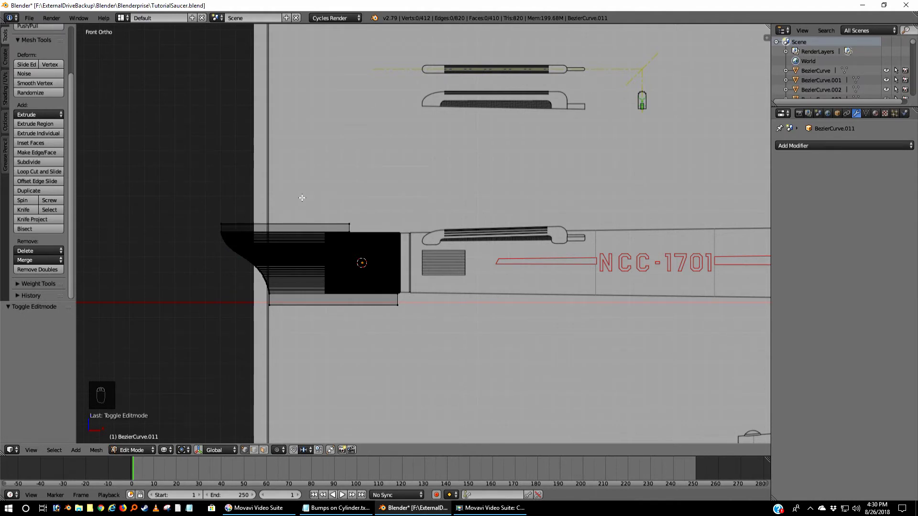
{"action": "key", "text": "b"}
{"action": "left_click_drag", "start_coordinate": [302, 198], "coordinate": [173, 380]}
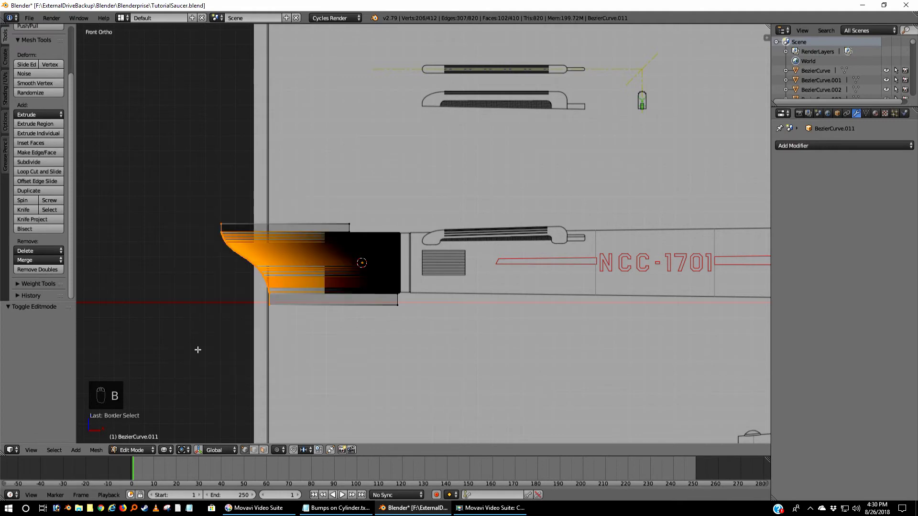
{"action": "middle_click_drag", "start_coordinate": [186, 375], "coordinate": [225, 304]}
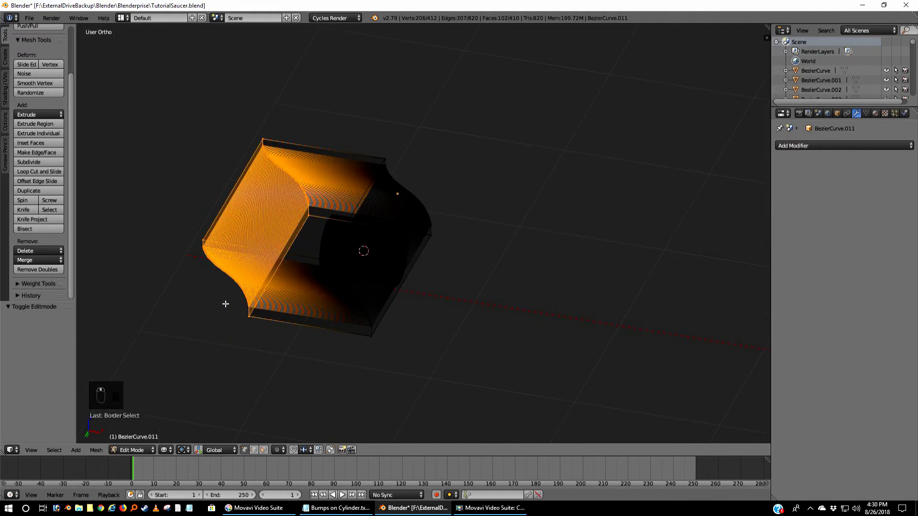
{"action": "key", "text": "KP_1"}
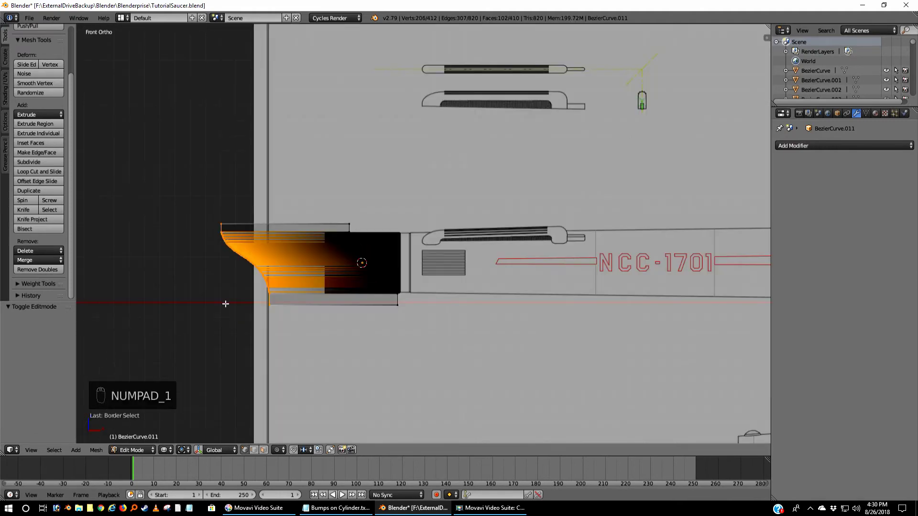
{"action": "type", "text": "sx"}
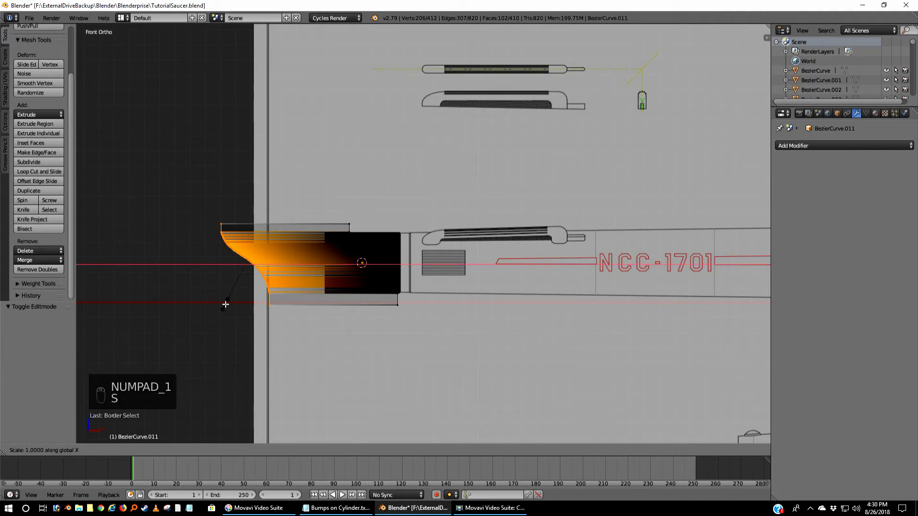
{"action": "type", "text": "0"}
{"action": "key", "text": "Return"}
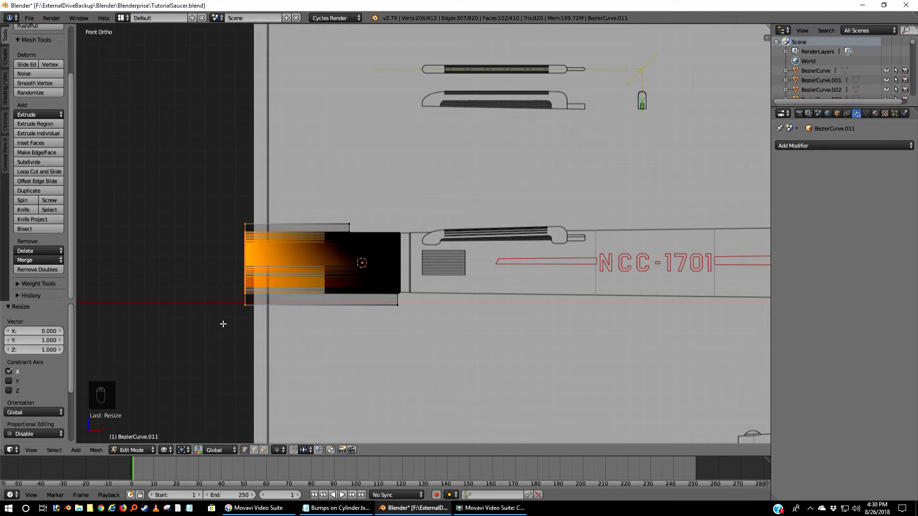
Move the cutter block's flattened end about 0.467 along X toward the cylinder and leave Edit Mode
{"action": "key", "text": "g"}
{"action": "key", "text": "x"}
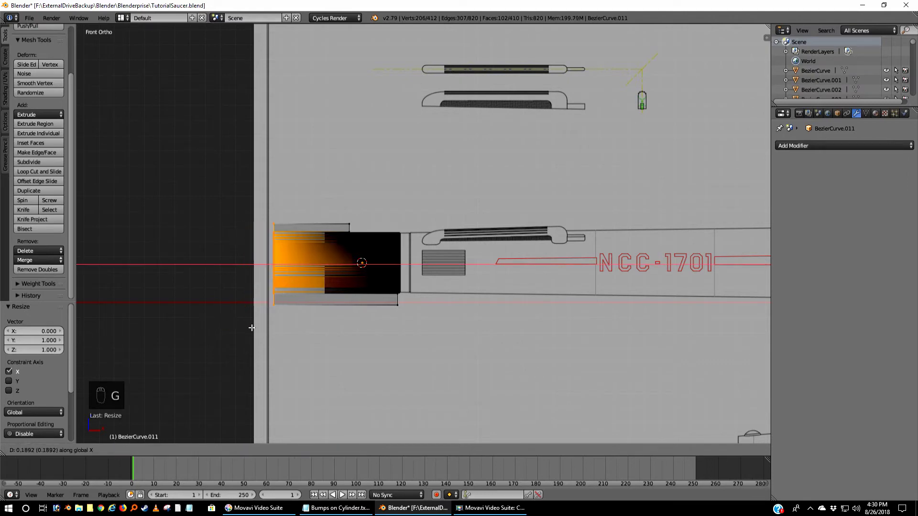
{"action": "left_click", "coordinate": [294, 328]}
{"action": "scroll", "coordinate": [286, 342], "scroll_direction": "up", "scroll_amount": 5}
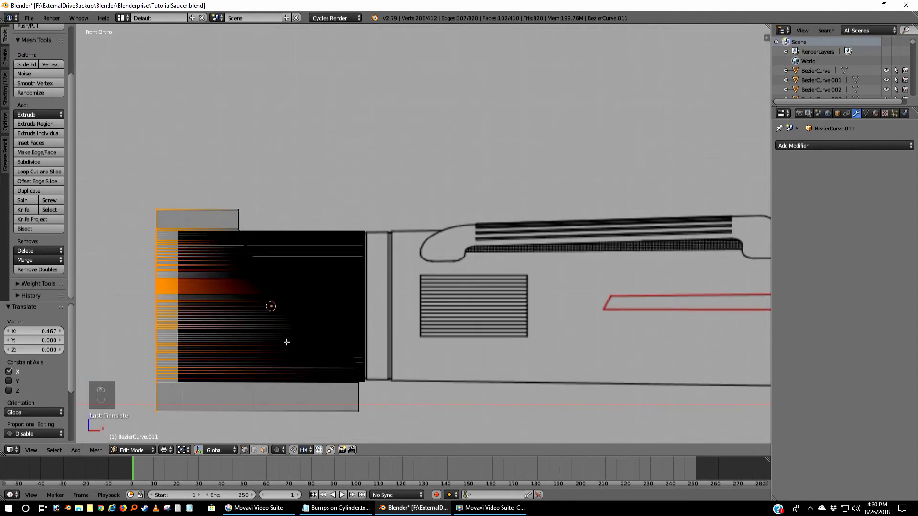
{"action": "middle_click_drag", "start_coordinate": [245, 353], "coordinate": [334, 300], "text": "shift"}
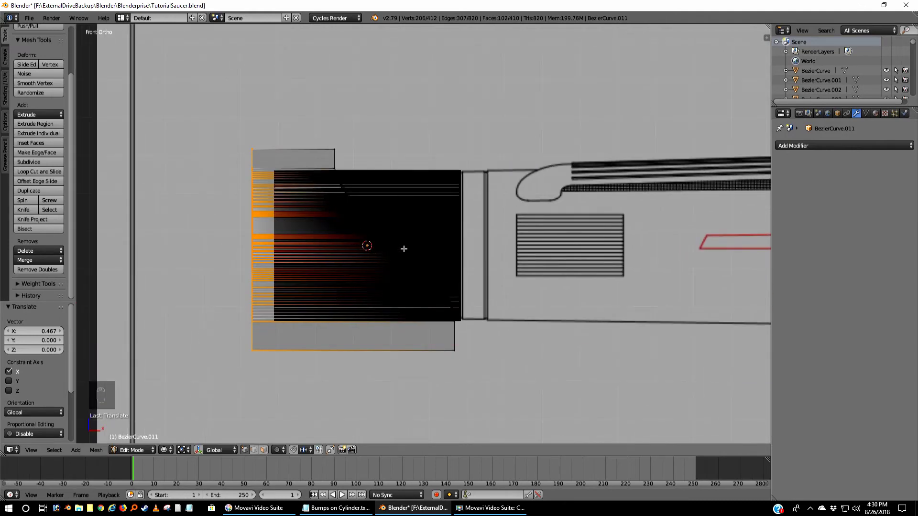
{"action": "key", "text": "Tab"}
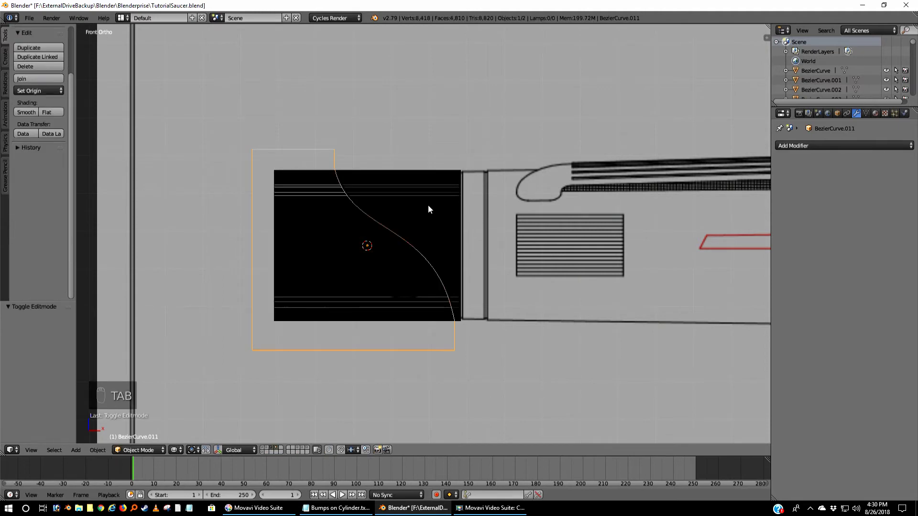
Select the ridged cylinder's entire mesh in Edit Mode and delete its loose vertices and edges
{"action": "right_click", "coordinate": [428, 205]}
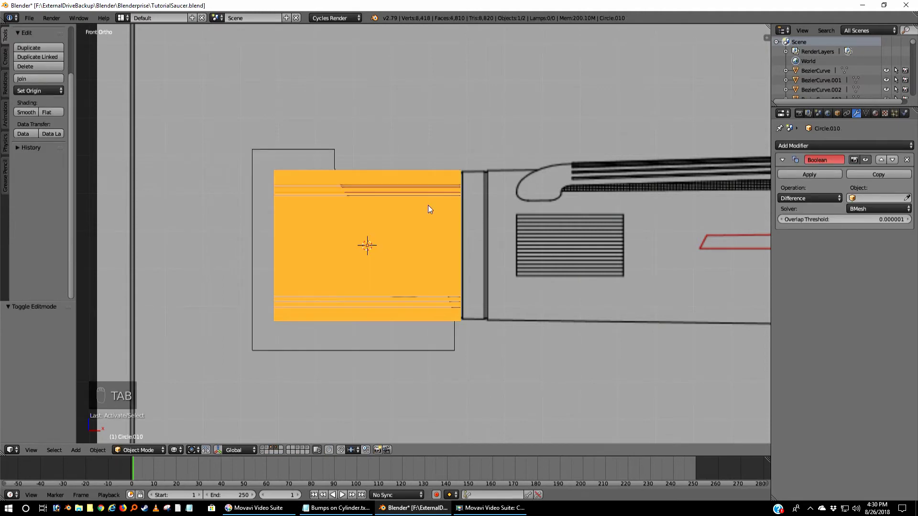
{"action": "key", "text": "Tab"}
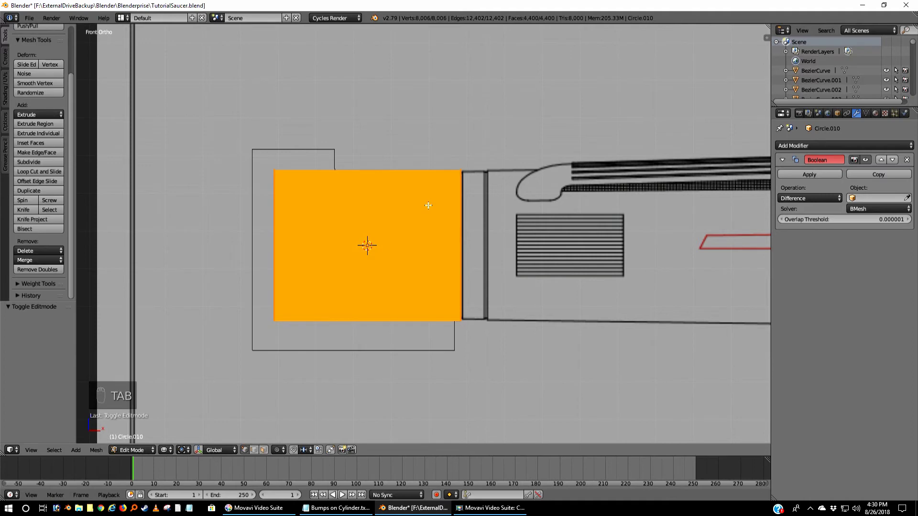
{"action": "key", "text": "a"}
{"action": "key", "text": "a"}
{"action": "key", "text": "a"}
{"action": "key", "text": "a"}
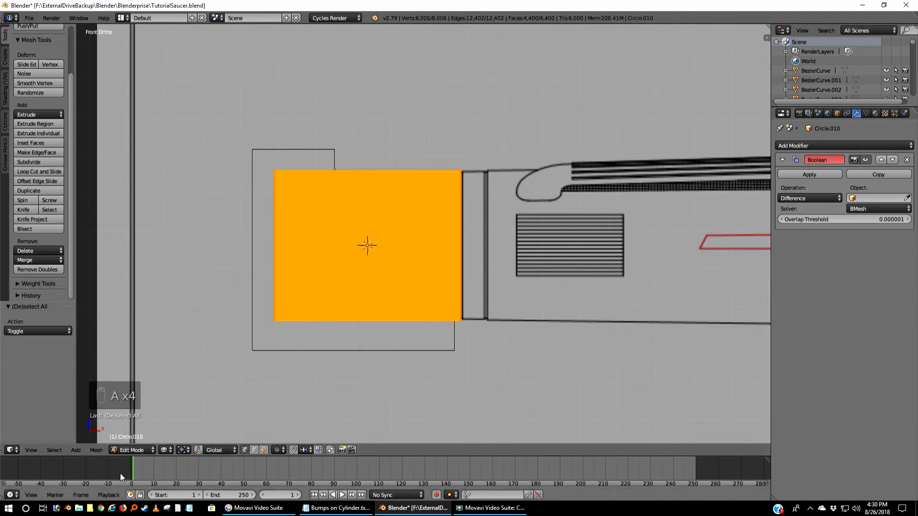
{"action": "left_click", "coordinate": [97, 451]}
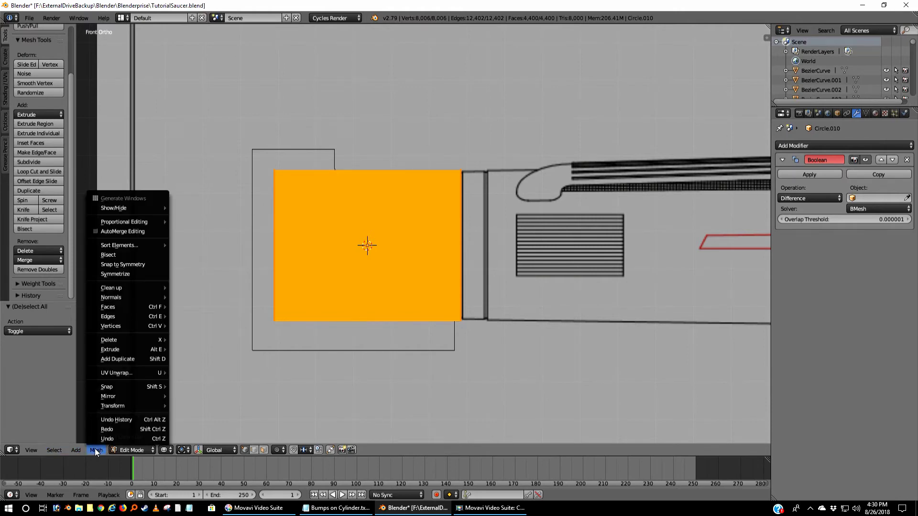
{"action": "mouse_move", "coordinate": [62, 452]}
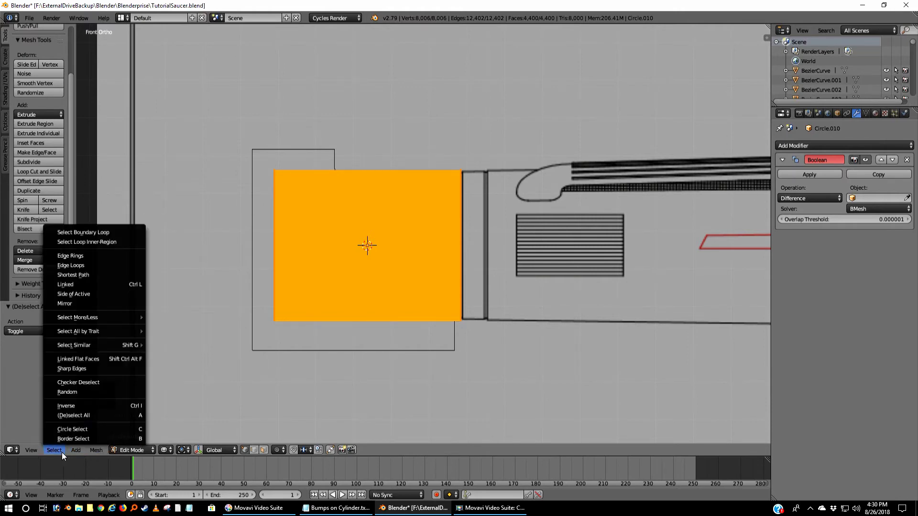
{"action": "mouse_move", "coordinate": [93, 452]}
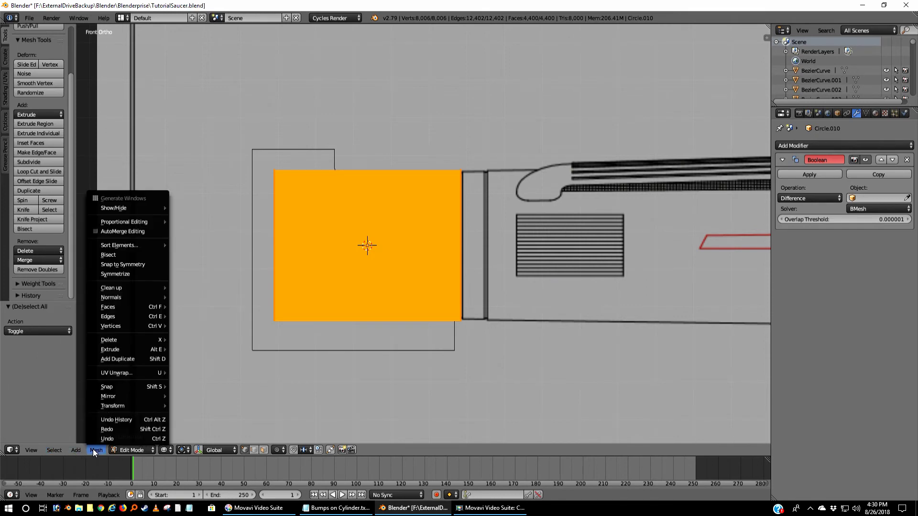
{"action": "mouse_move", "coordinate": [131, 287]}
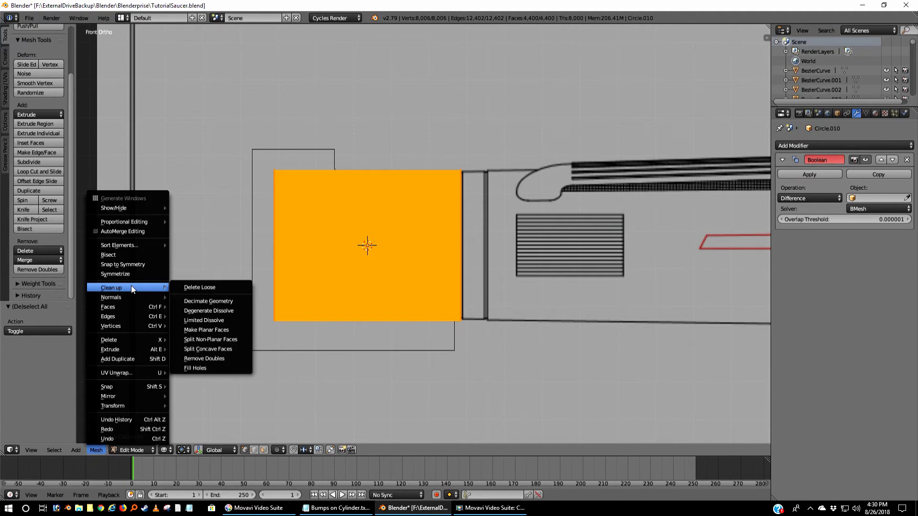
{"action": "left_click", "coordinate": [191, 289]}
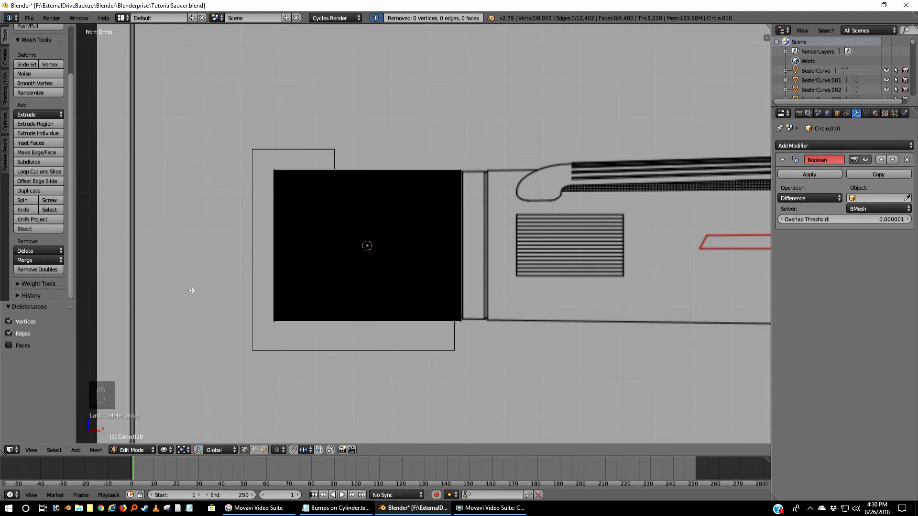
Remove the doubled vertices from the ridged cylinder's entire mesh, fill its holes, and leave Edit Mode
{"action": "key", "text": "a"}
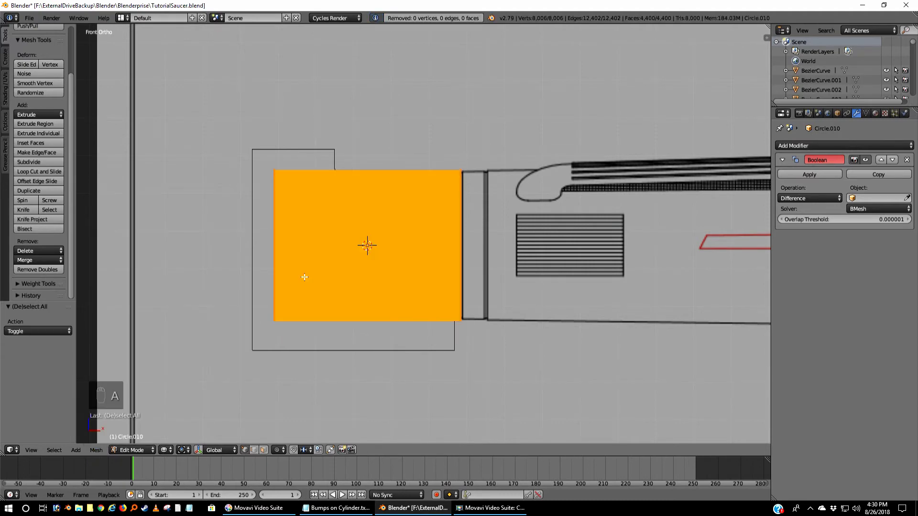
{"action": "left_click", "coordinate": [99, 451]}
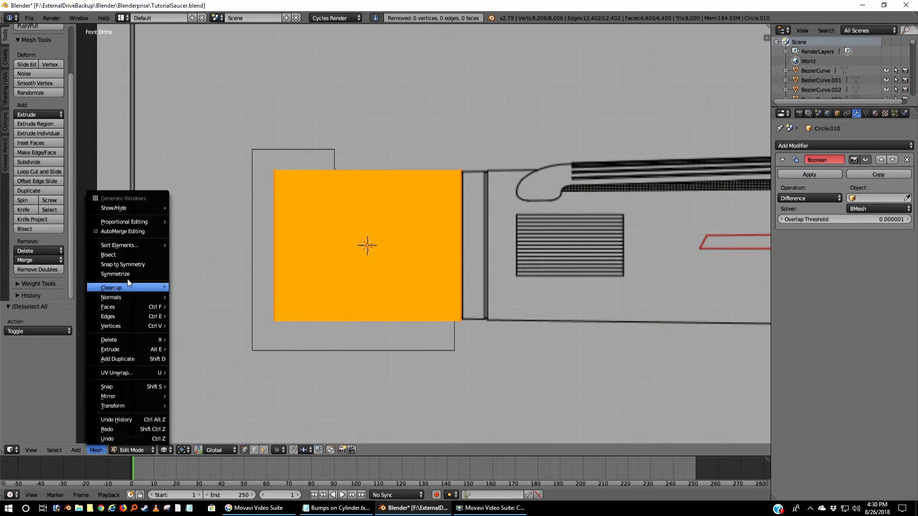
{"action": "mouse_move", "coordinate": [123, 290]}
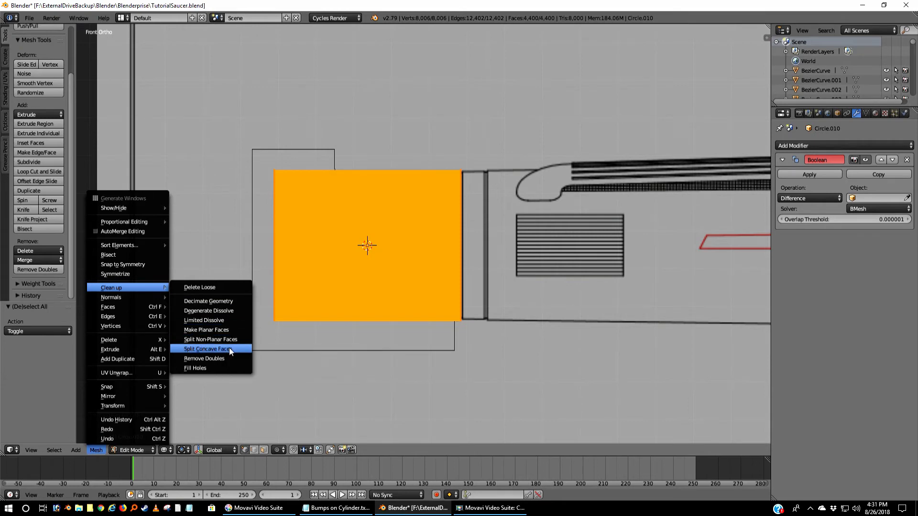
{"action": "left_click", "coordinate": [221, 359]}
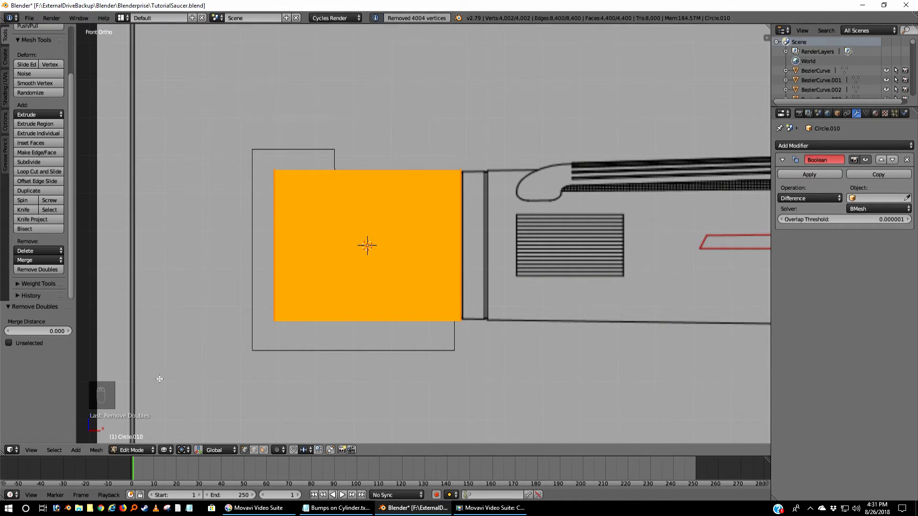
{"action": "left_click", "coordinate": [96, 450]}
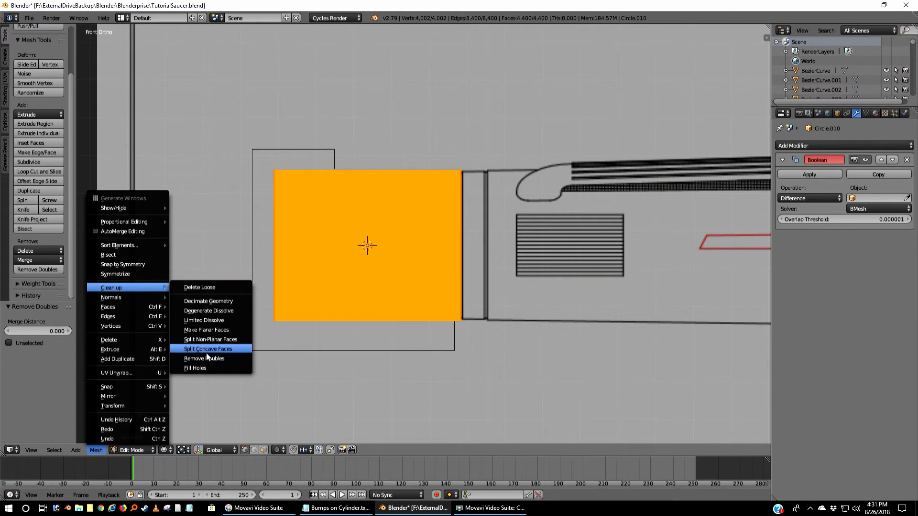
{"action": "left_click", "coordinate": [199, 368]}
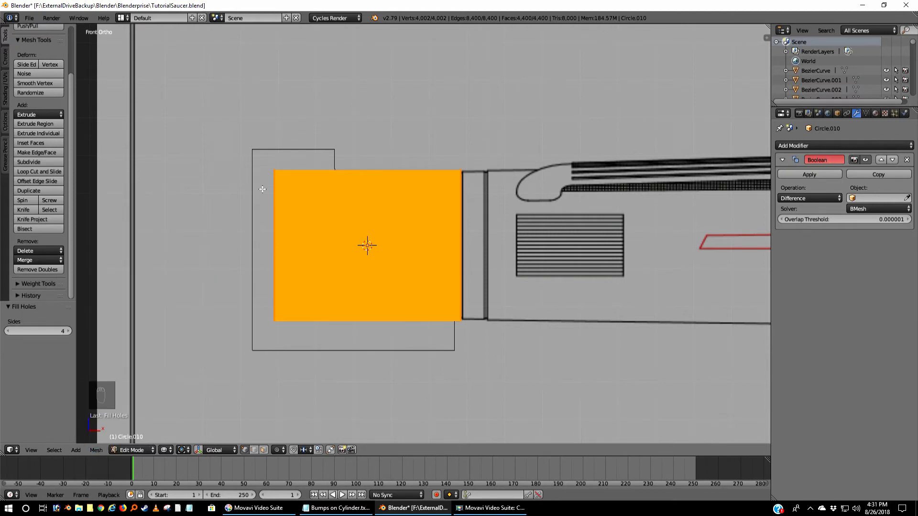
{"action": "key", "text": "Tab"}
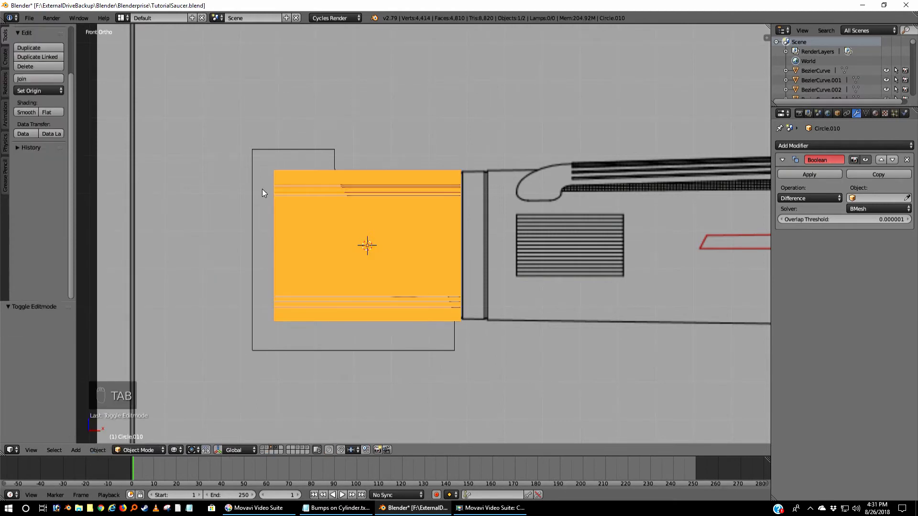
Choose the curved cutter block as the target of the cylinder's Boolean Difference modifier and apply it
{"action": "key", "text": "z"}
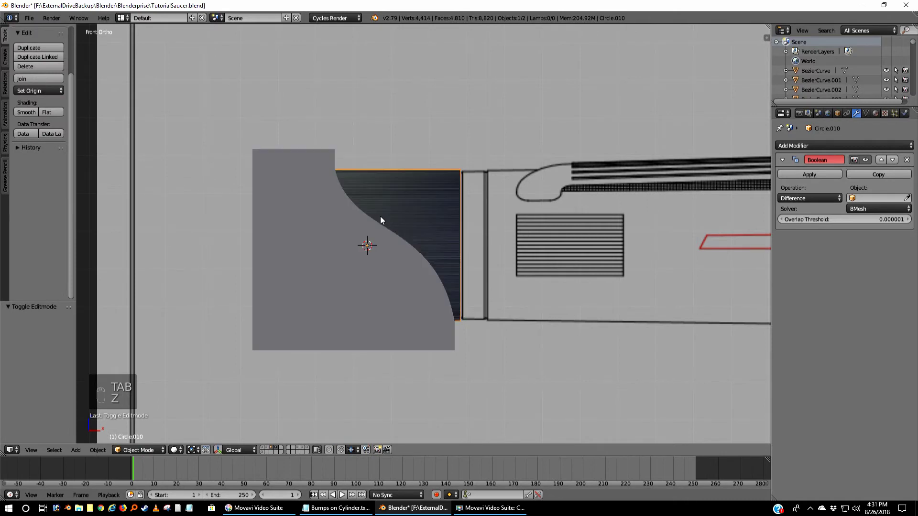
{"action": "key", "text": "z"}
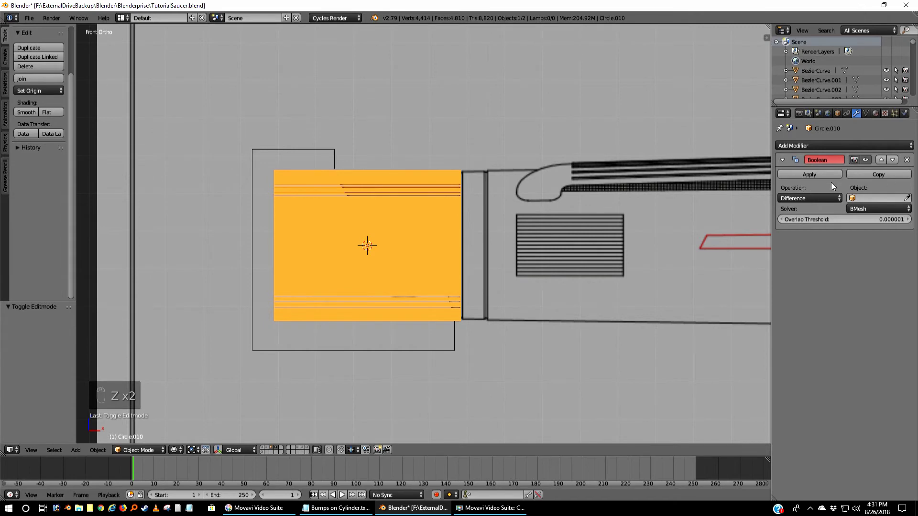
{"action": "left_click", "coordinate": [826, 199]}
{"action": "left_click", "coordinate": [826, 199]}
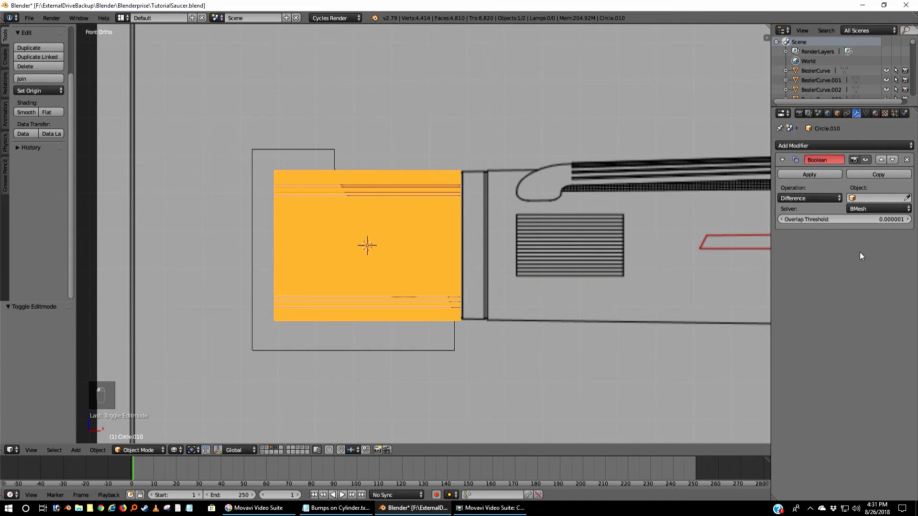
{"action": "left_click", "coordinate": [907, 198]}
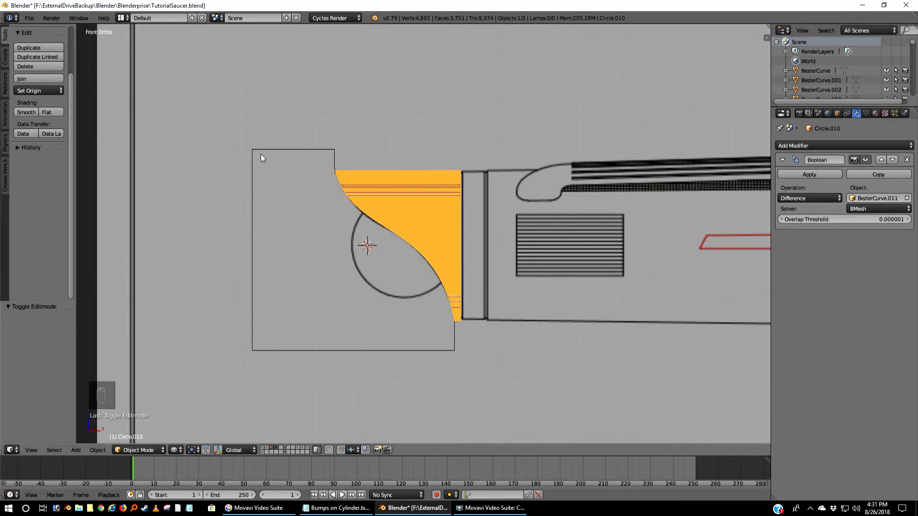
{"action": "left_click", "coordinate": [795, 174]}
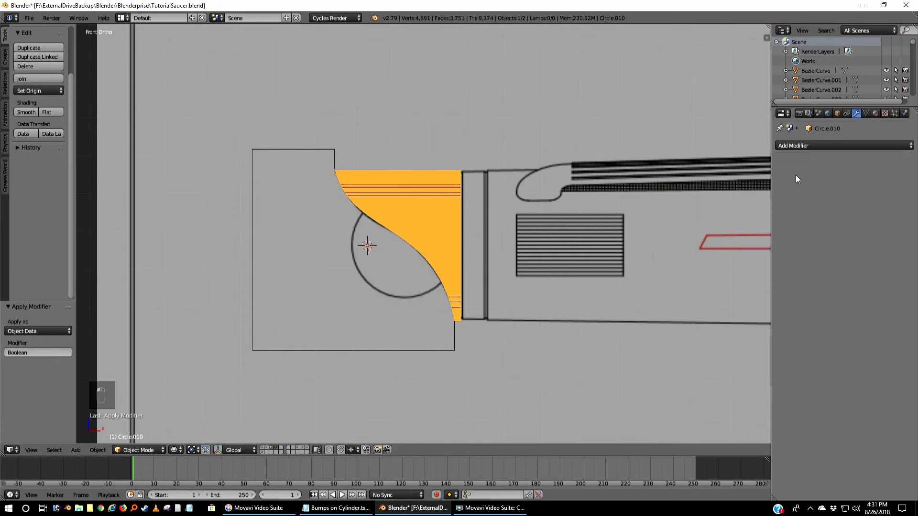
Select the curved cutter block and move it to layer 14
{"action": "right_click", "coordinate": [251, 243]}
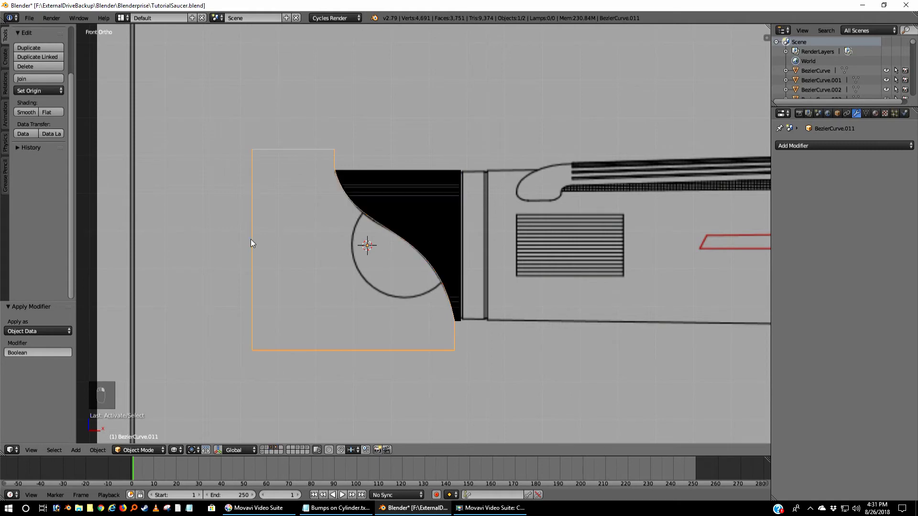
{"action": "key", "text": "m"}
{"action": "key", "text": "m"}
{"action": "left_click", "coordinate": [561, 276]}
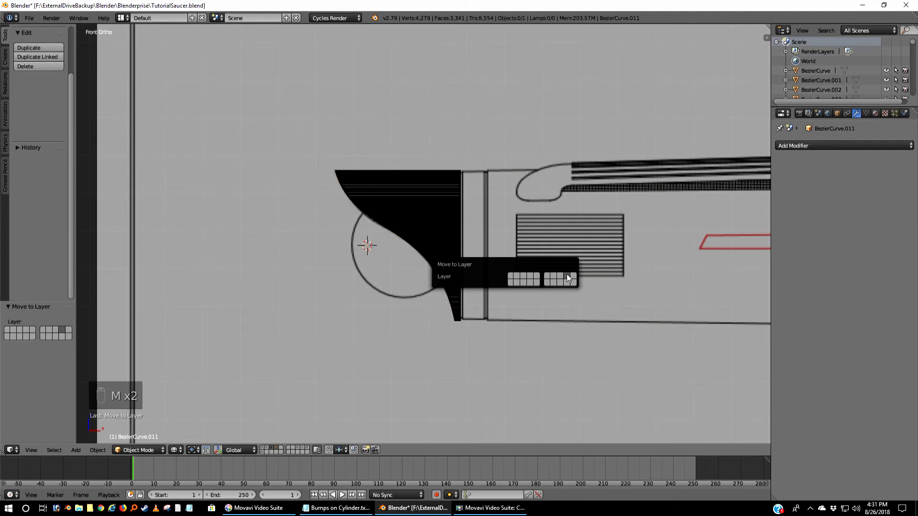
Select the cut cylinder and examine its curved cut face and ridged sides from several angles in solid shading
{"action": "right_click", "coordinate": [399, 208]}
{"action": "key", "text": "z"}
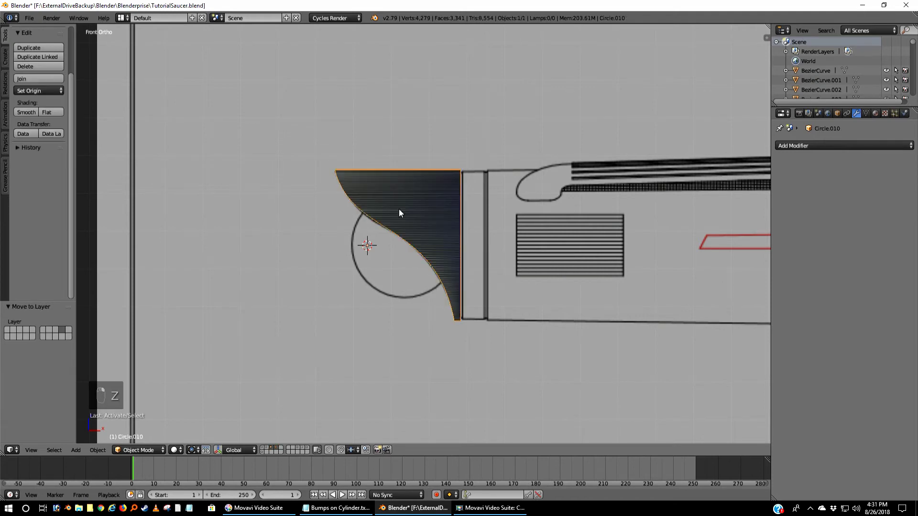
{"action": "middle_click_drag", "start_coordinate": [385, 230], "coordinate": [465, 164]}
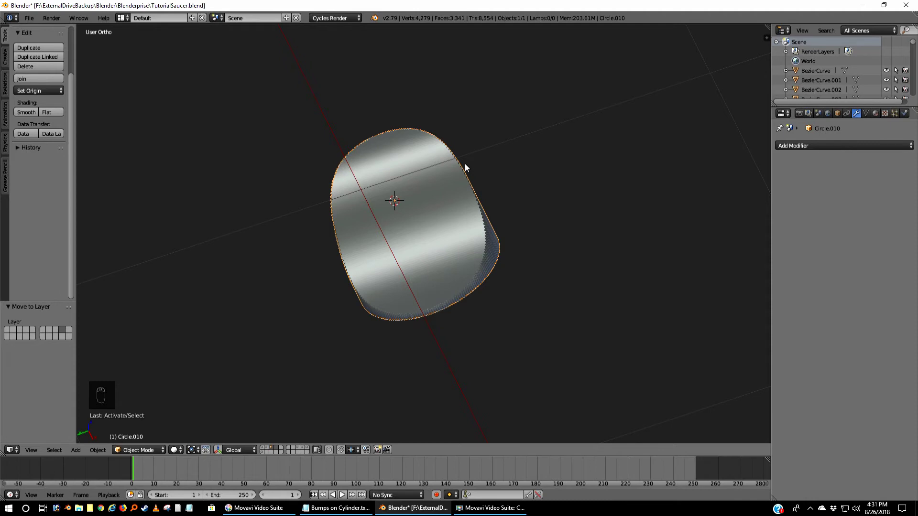
{"action": "scroll", "coordinate": [463, 191], "scroll_direction": "up", "scroll_amount": 5}
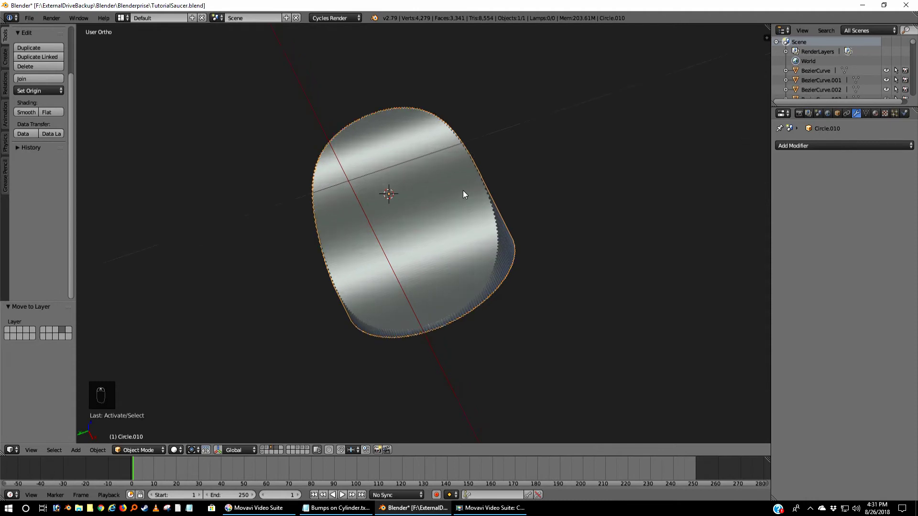
{"action": "middle_click_drag", "start_coordinate": [498, 195], "coordinate": [318, 268]}
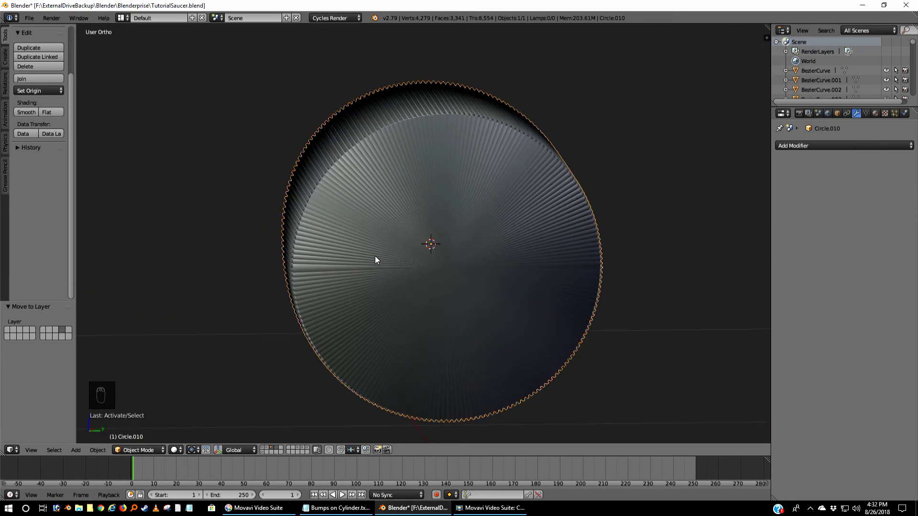
{"action": "key", "text": "KP_1"}
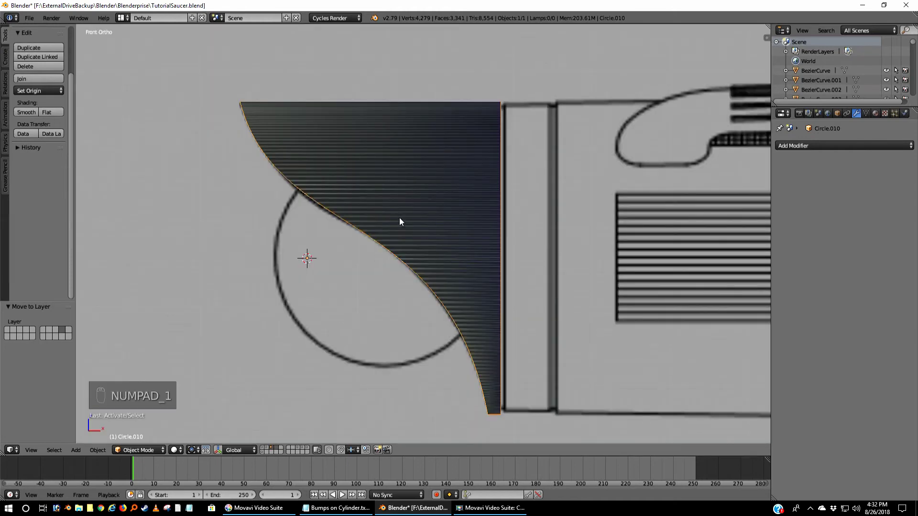
In Edit Mode, flatten the cylinder's straight end next to the hull by scaling its vertices to 0 along X
{"action": "key", "text": "Tab"}
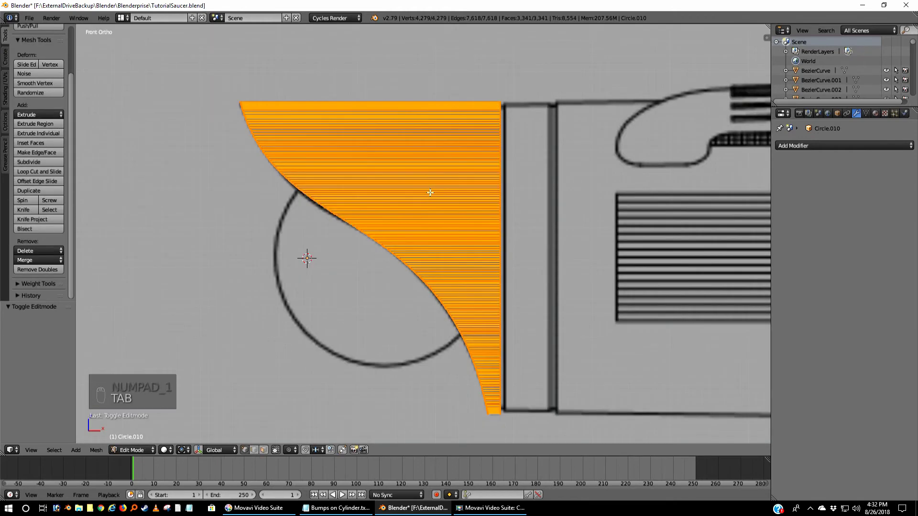
{"action": "key", "text": "a"}
{"action": "key", "text": "a"}
{"action": "key", "text": "z"}
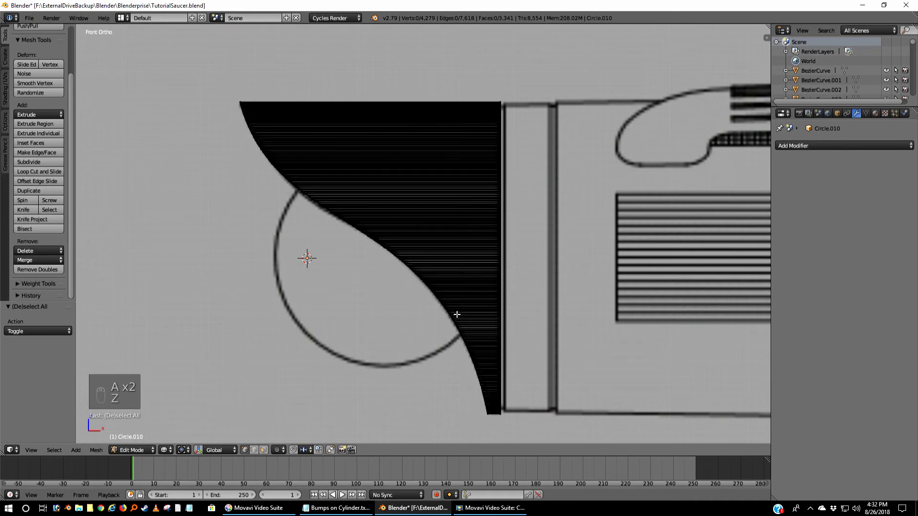
{"action": "scroll", "coordinate": [456, 314], "scroll_direction": "up", "scroll_amount": 1}
{"action": "middle_click_drag", "start_coordinate": [458, 314], "coordinate": [503, 320]}
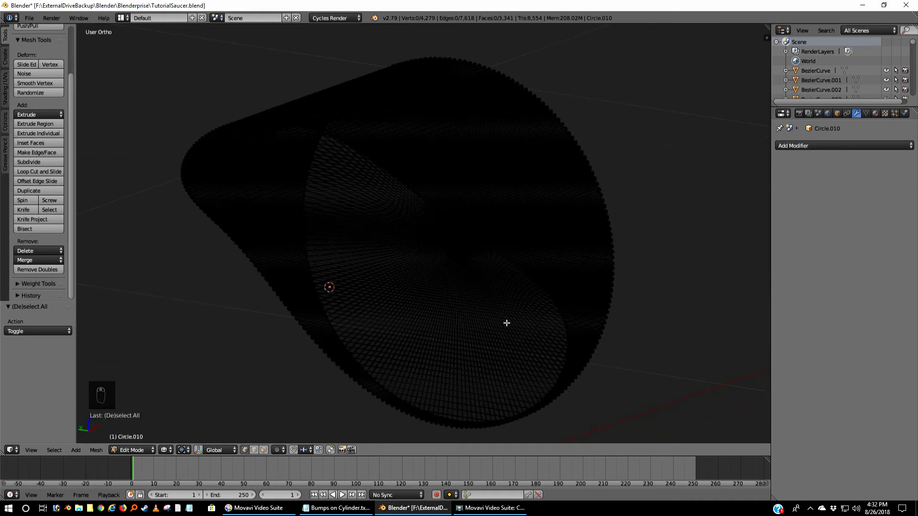
{"action": "key", "text": "KP_1"}
{"action": "scroll", "coordinate": [508, 322], "scroll_direction": "down", "scroll_amount": 1}
{"action": "scroll", "coordinate": [508, 252], "scroll_direction": "up", "scroll_amount": 2}
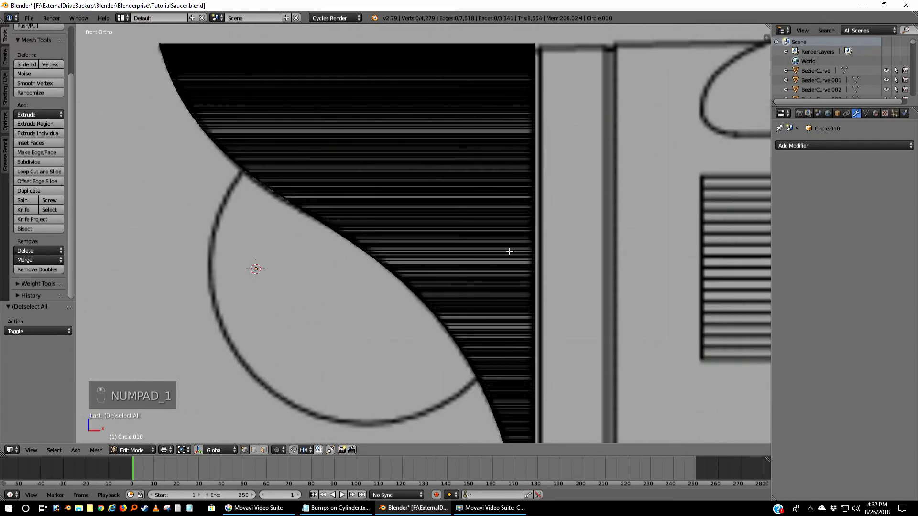
{"action": "scroll", "coordinate": [528, 144], "scroll_direction": "down", "scroll_amount": 1}
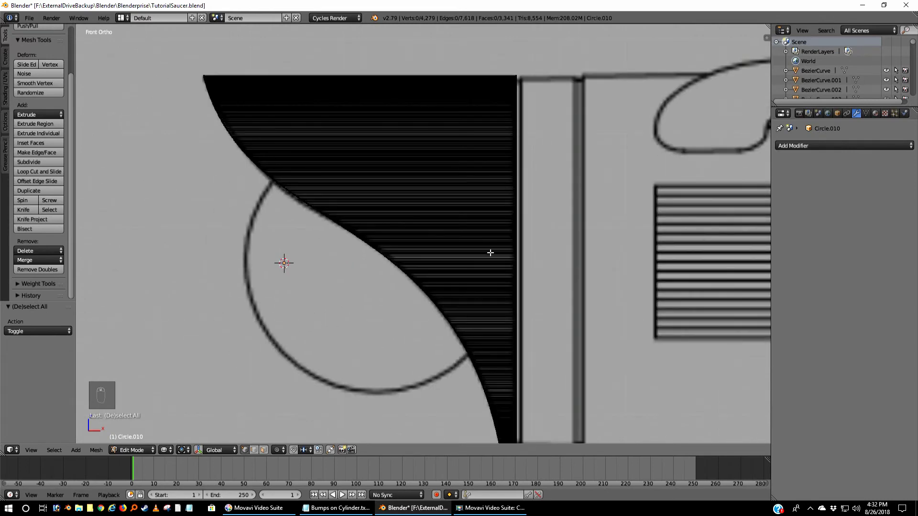
{"action": "middle_click_drag", "start_coordinate": [492, 252], "coordinate": [458, 217], "text": "shift"}
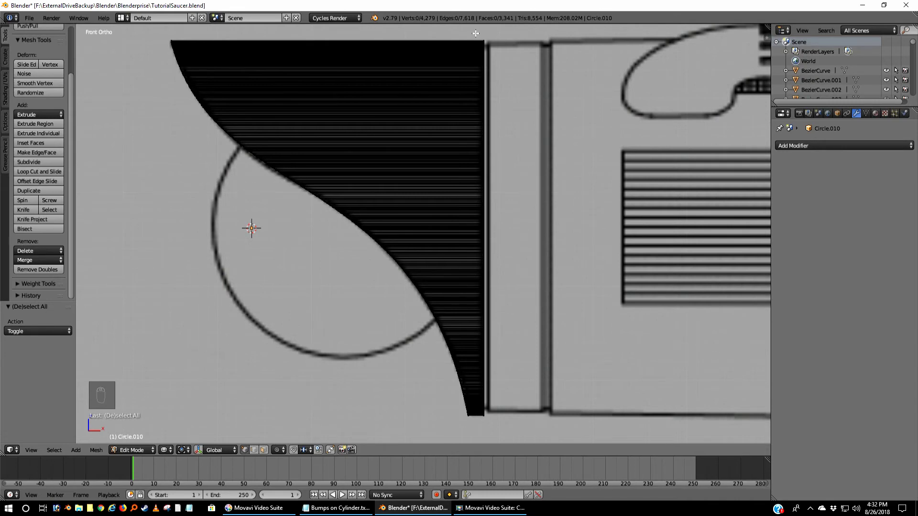
{"action": "key", "text": "b"}
{"action": "left_click_drag", "start_coordinate": [476, 33], "coordinate": [556, 395]}
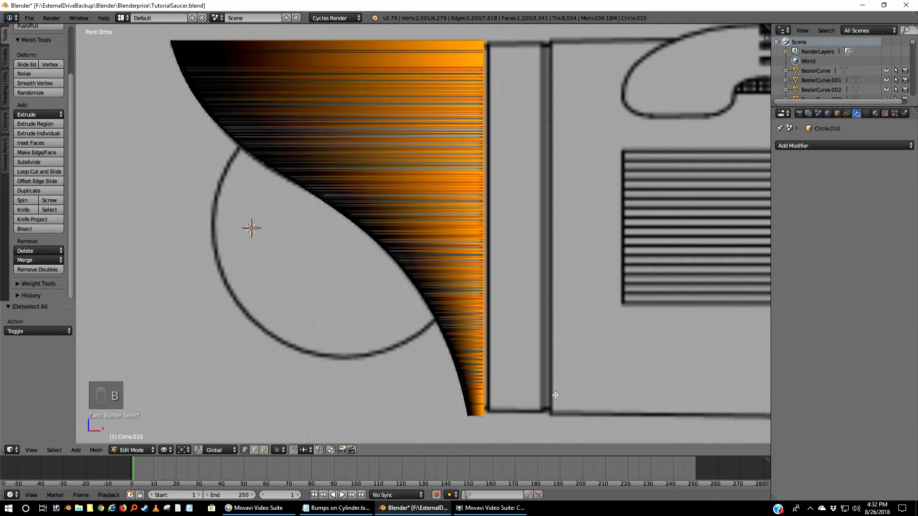
{"action": "key", "text": "s"}
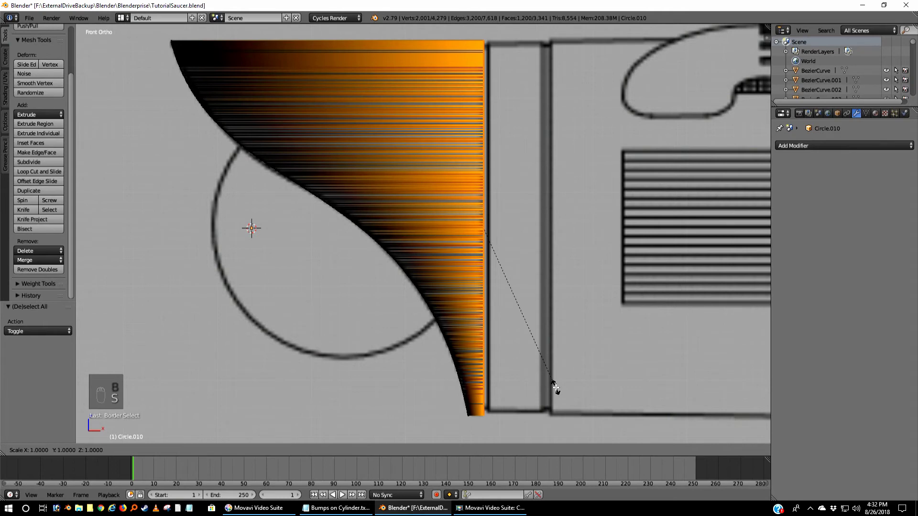
{"action": "key", "text": "x"}
{"action": "key", "text": "0"}
{"action": "key", "text": "Return"}
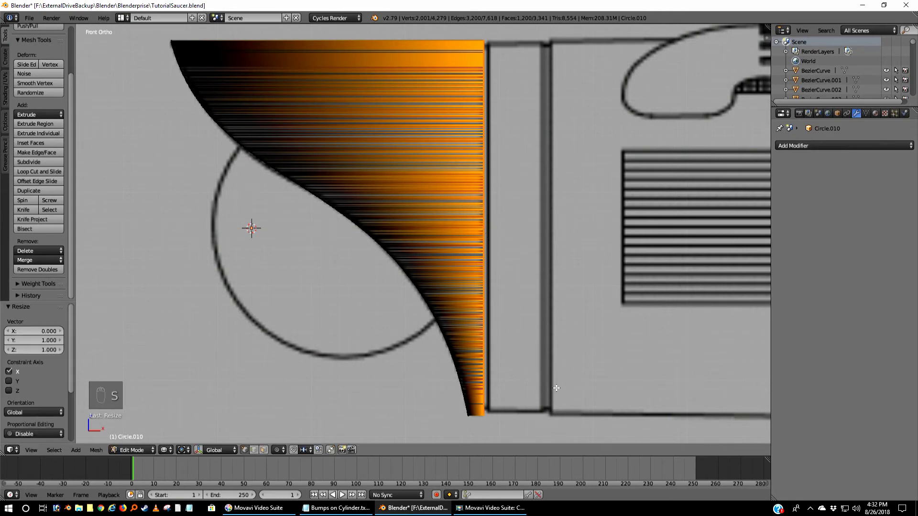
{"action": "key", "text": "a"}
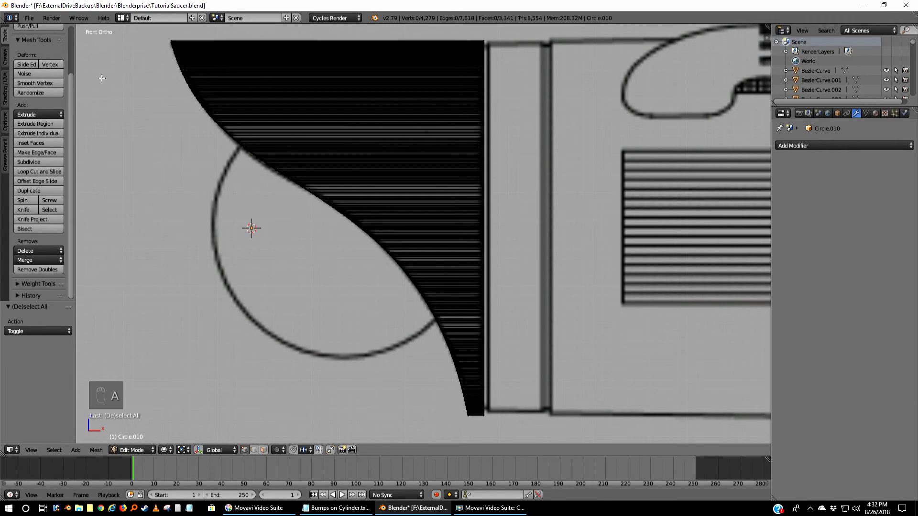
{"action": "key", "text": "Tab"}
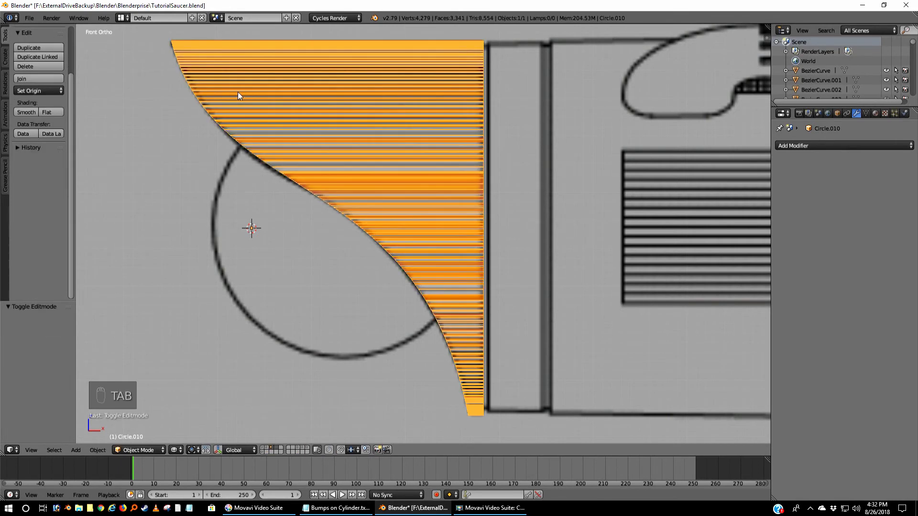
Shade the cut cylinder smooth and apply an Edge Split modifier with a 60° split angle
{"action": "left_click", "coordinate": [26, 112]}
{"action": "left_click", "coordinate": [802, 146]}
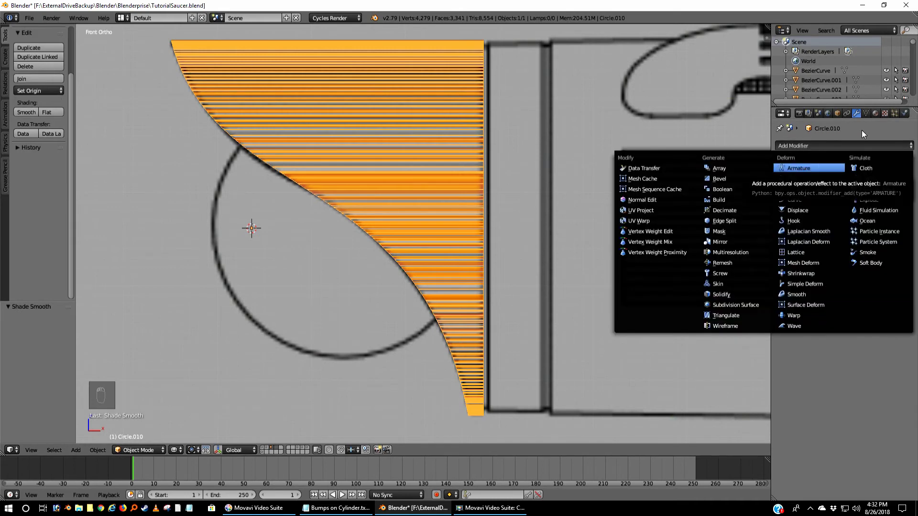
{"action": "key", "text": "Escape"}
{"action": "left_click", "coordinate": [839, 147]}
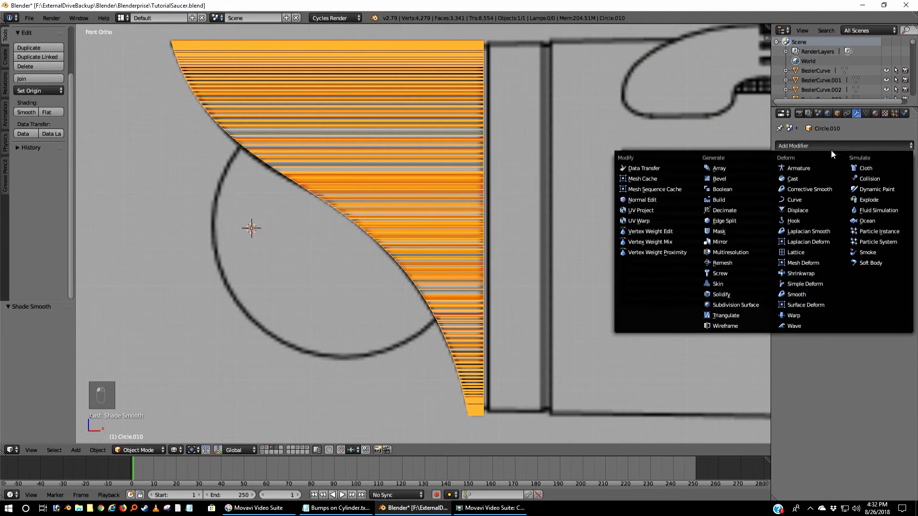
{"action": "left_click", "coordinate": [727, 220]}
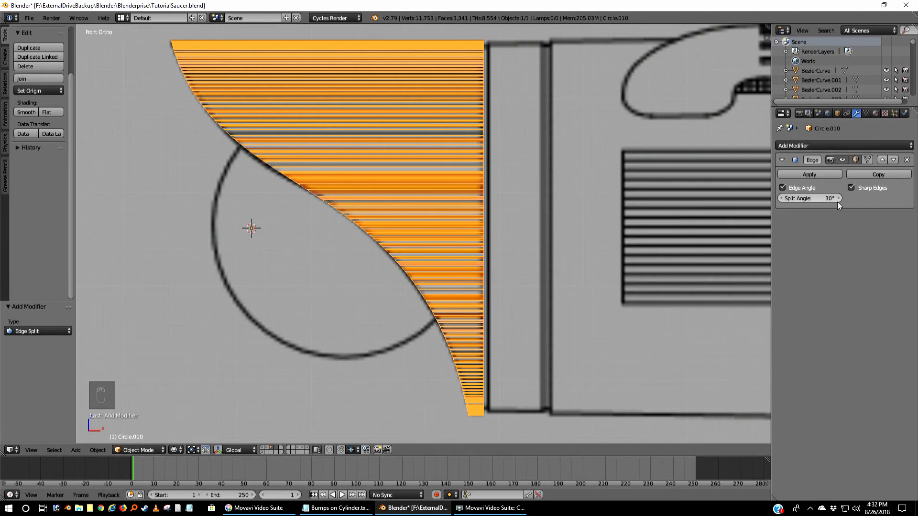
{"action": "left_click", "coordinate": [819, 196]}
{"action": "type", "text": "60"}
{"action": "key", "text": "Return"}
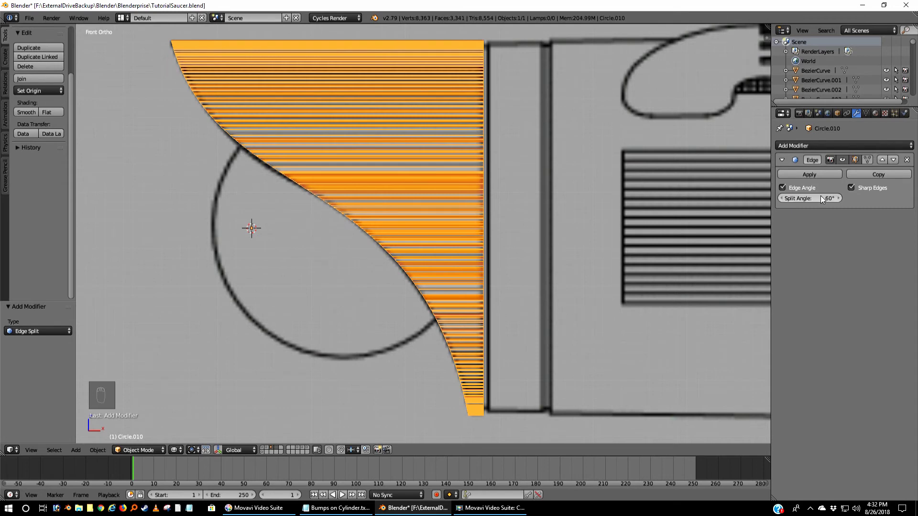
{"action": "left_click", "coordinate": [802, 173]}
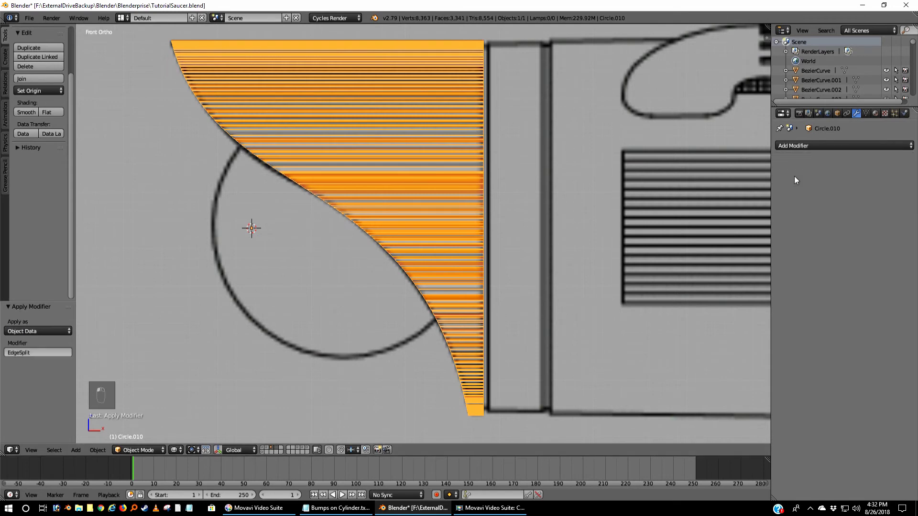
Examine the smooth-shaded cut cylinder's wireframe, curved cut face and ridged sides from several angles in solid shading
{"action": "key", "text": "Tab"}
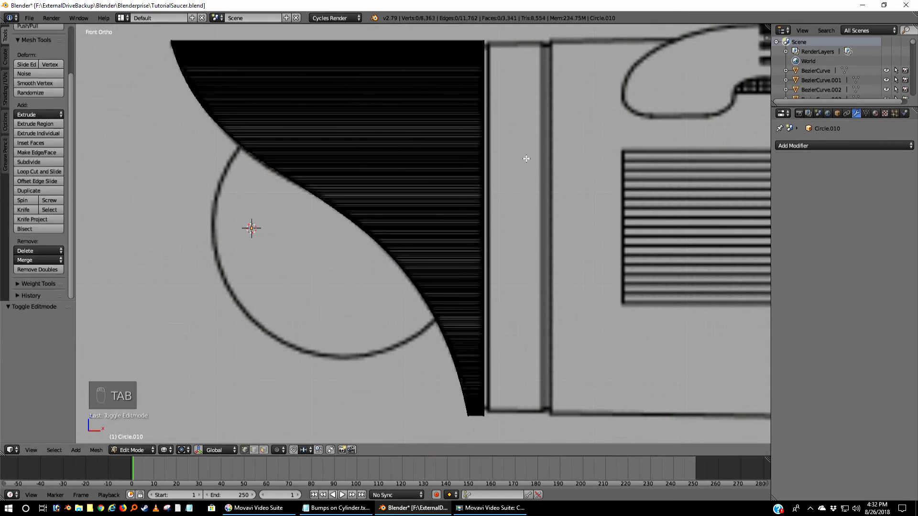
{"action": "key", "text": "Tab"}
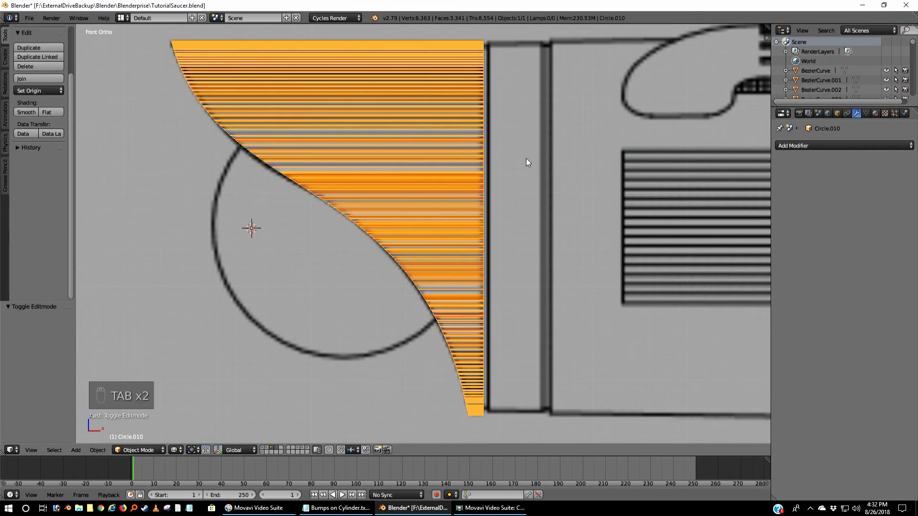
{"action": "key", "text": "a"}
{"action": "key", "text": "a"}
{"action": "key", "text": "a"}
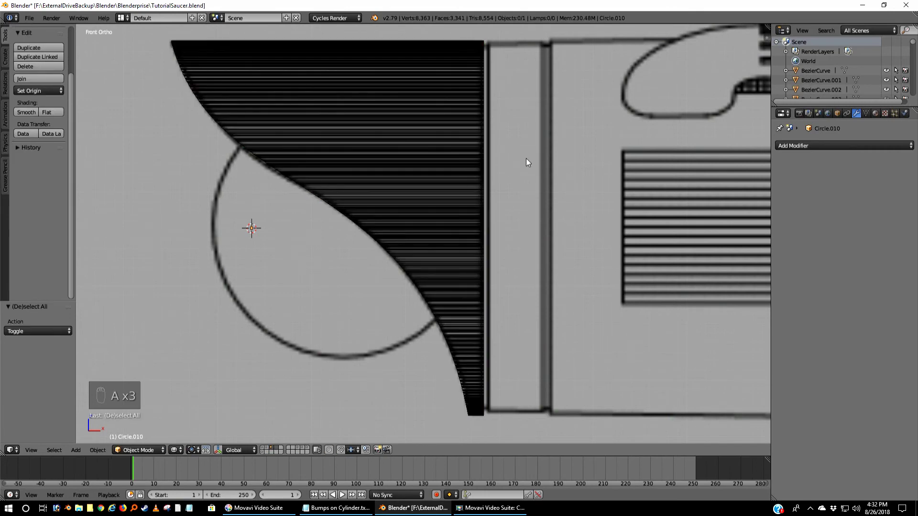
{"action": "key", "text": "z"}
{"action": "scroll", "coordinate": [526, 158], "scroll_direction": "down", "scroll_amount": 5}
{"action": "key", "text": "z"}
{"action": "mouse_move", "coordinate": [517, 184]}
{"action": "middle_mouse_down"}
{"action": "mouse_move", "coordinate": [578, 202]}
{"action": "mouse_move", "coordinate": [588, 172]}
{"action": "middle_mouse_up"}
{"action": "scroll", "coordinate": [507, 205], "scroll_direction": "up", "scroll_amount": 4}
{"action": "middle_click_drag", "start_coordinate": [501, 198], "coordinate": [511, 142]}
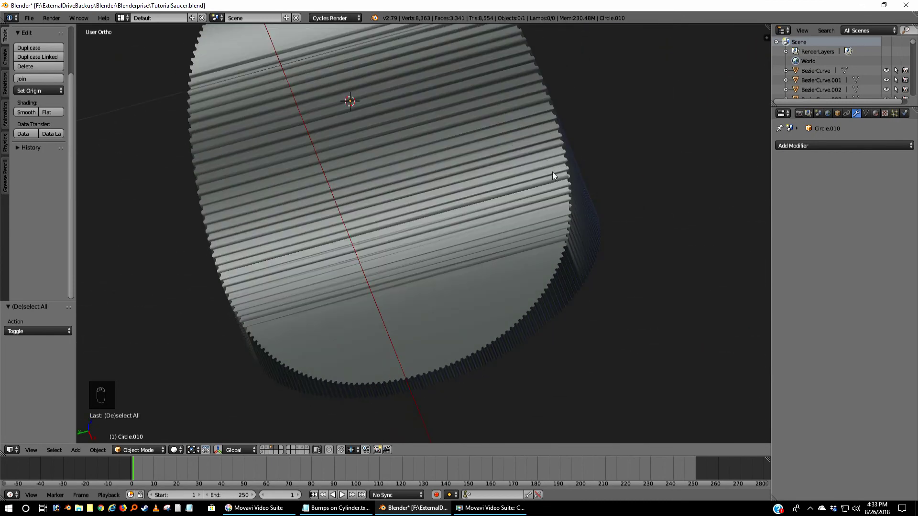
Undo the applied Edge Split modifier and its split angle change on the cut cylinder
{"action": "key", "text": "ctrl+z"}
{"action": "key", "text": "ctrl+z"}
{"action": "key", "text": "ctrl+z"}
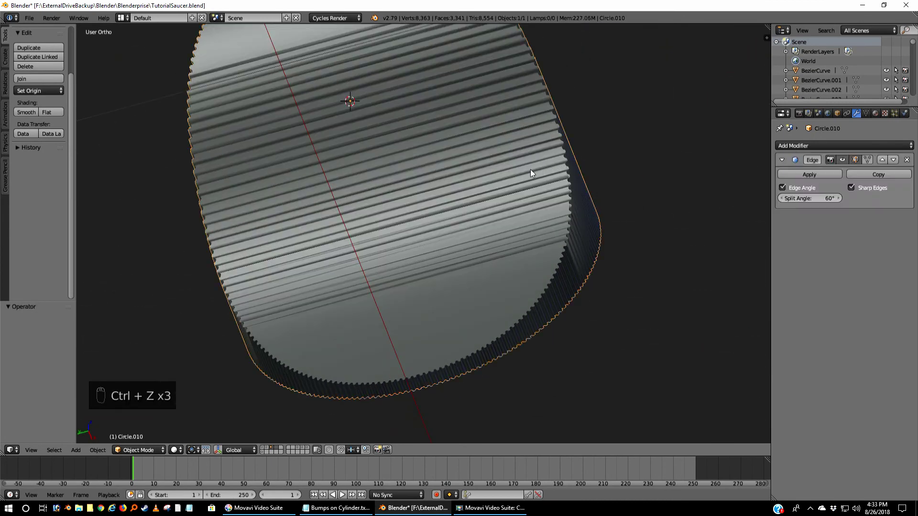
{"action": "key", "text": "ctrl+z"}
{"action": "middle_click_drag", "start_coordinate": [644, 183], "coordinate": [617, 257]}
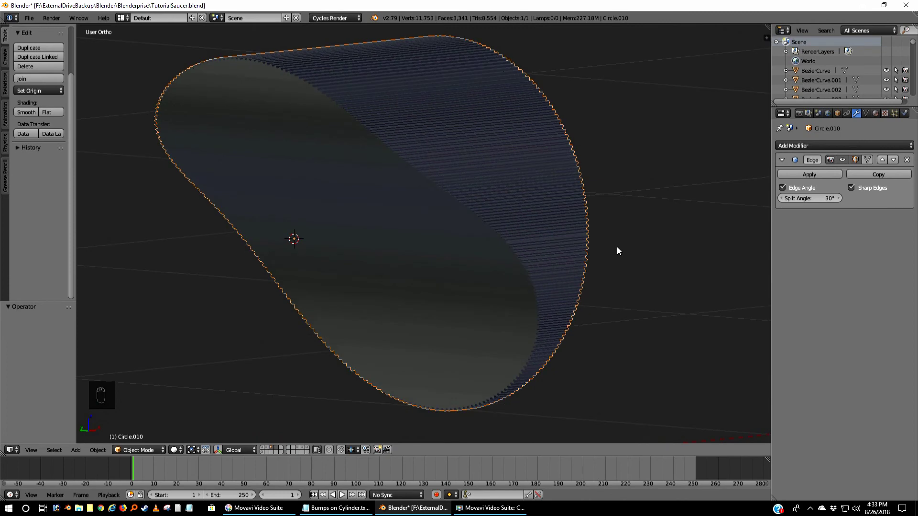
{"action": "key", "text": "KP_1"}
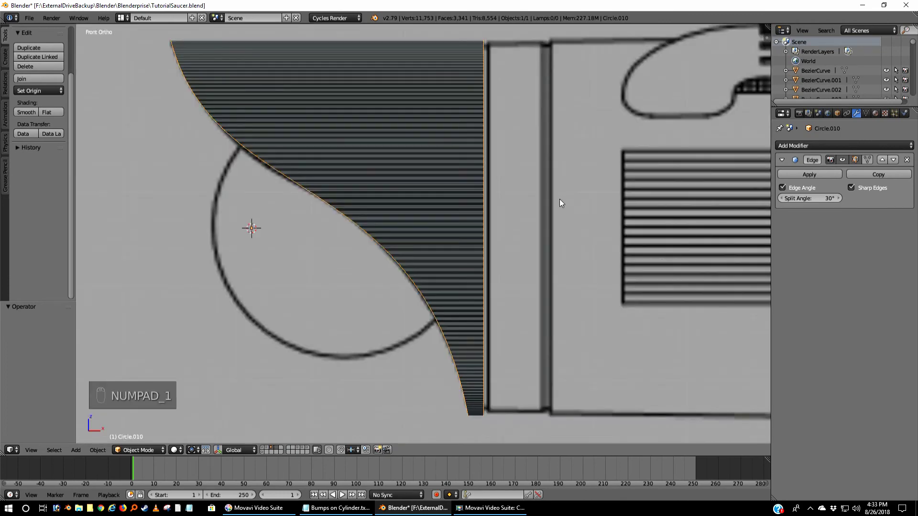
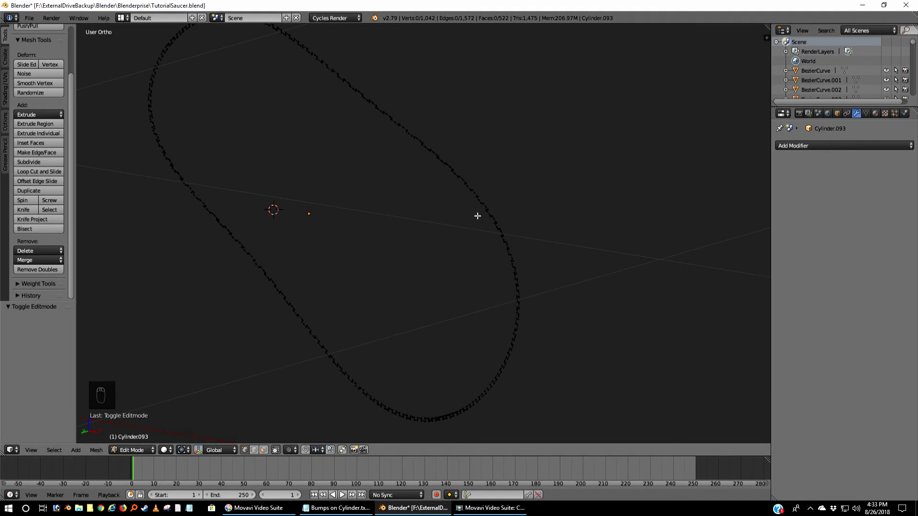
In Edit Mode, reveal all hidden geometry of the cut ridged cylinder
{"action": "key", "text": "ctrl+h"}
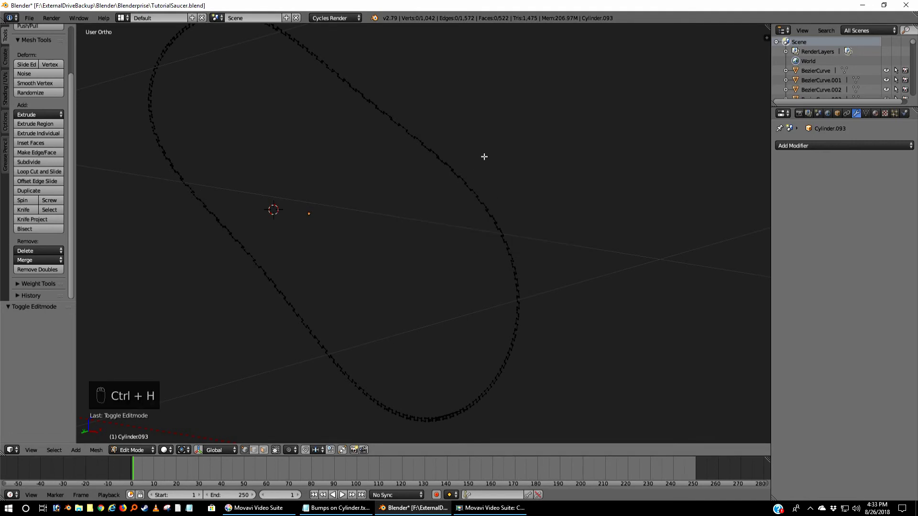
{"action": "key", "text": "shift+h"}
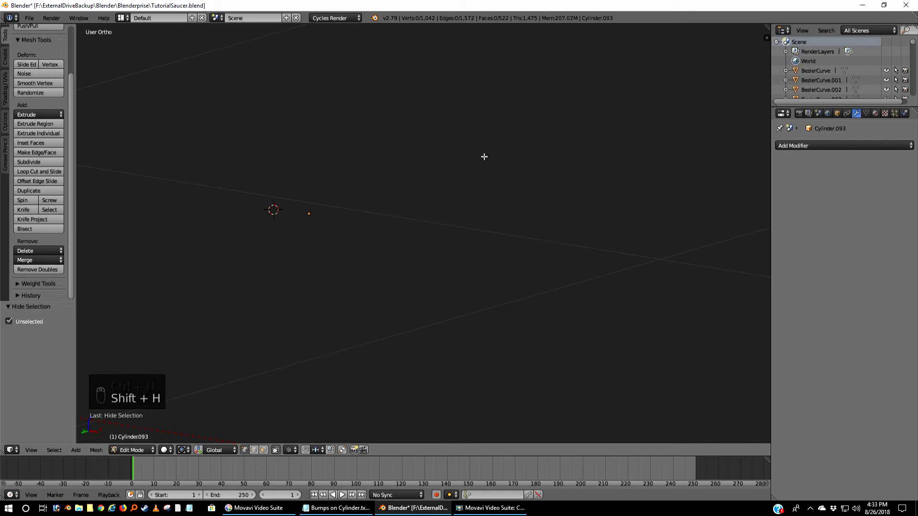
{"action": "key", "text": "alt+h"}
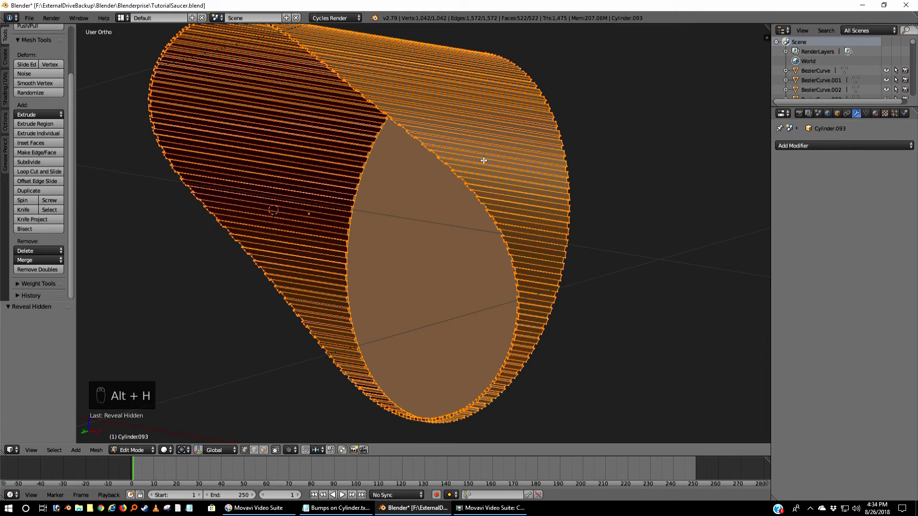
Delete all vertices along the cylinder's curved cut, keeping only the straight end face next to the hull
{"action": "key", "text": "KP_1"}
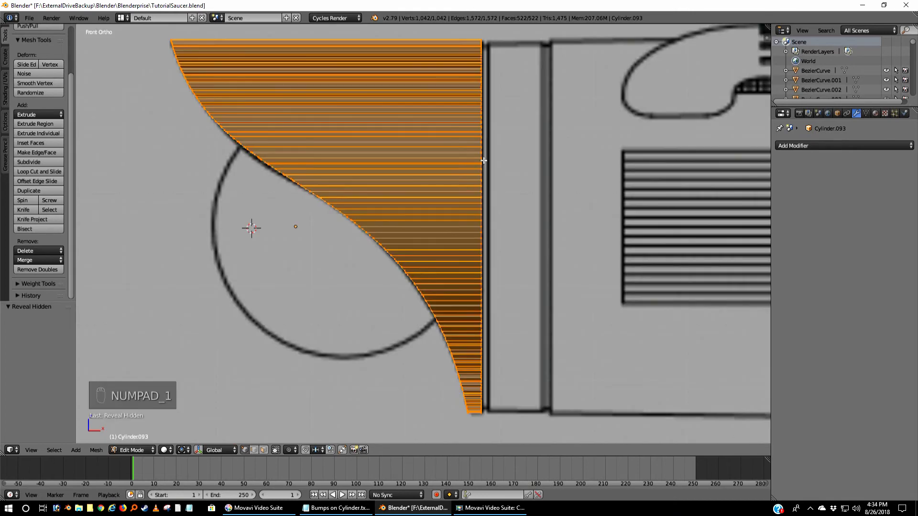
{"action": "key", "text": "z"}
{"action": "key", "text": "a"}
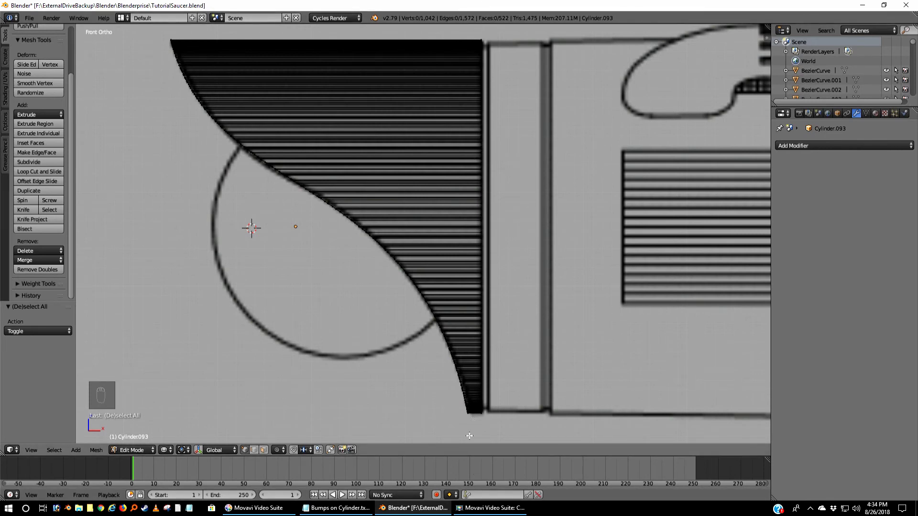
{"action": "key", "text": "b"}
{"action": "left_click_drag", "start_coordinate": [470, 435], "coordinate": [175, 38]}
{"action": "key", "text": "x"}
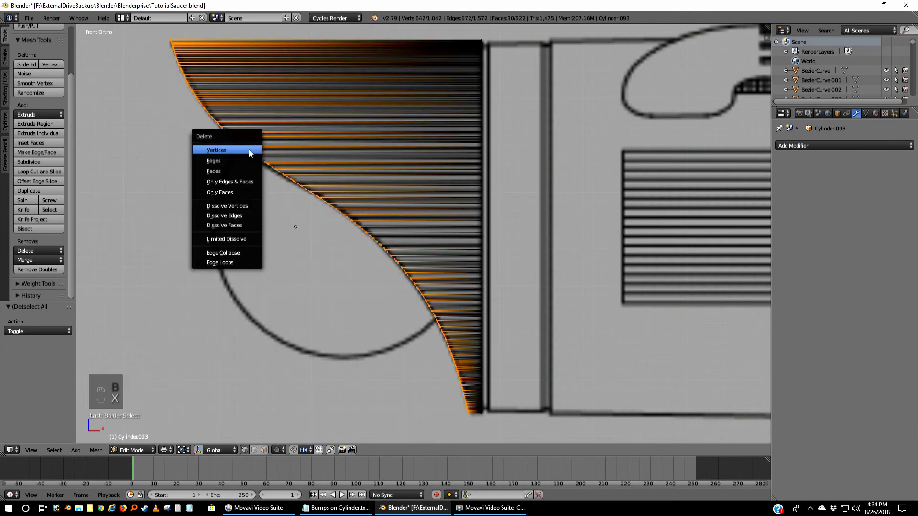
{"action": "left_click", "coordinate": [248, 149]}
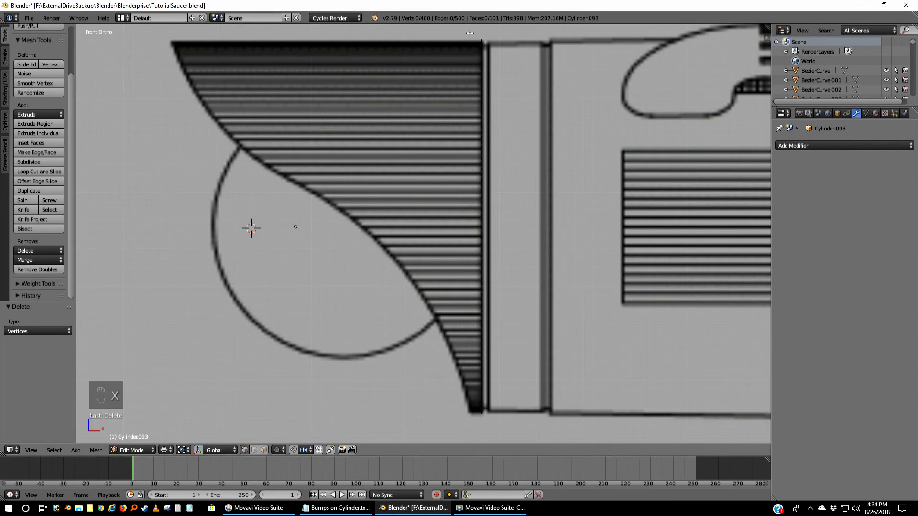
Extrude the remaining ridged end face about 0.398 away from the hull into a full straight cylinder
{"action": "key", "text": "a"}
{"action": "middle_click_drag", "start_coordinate": [416, 164], "coordinate": [450, 164]}
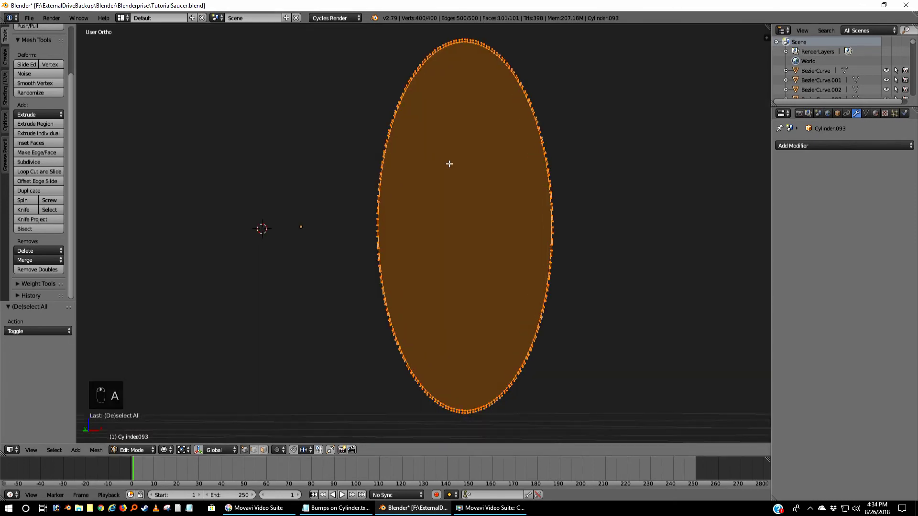
{"action": "key", "text": "KP_1"}
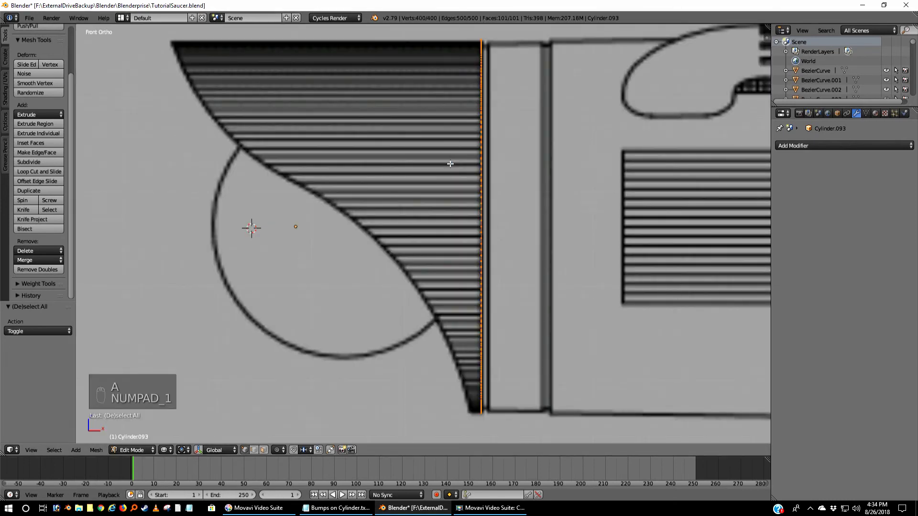
{"action": "key", "text": "e"}
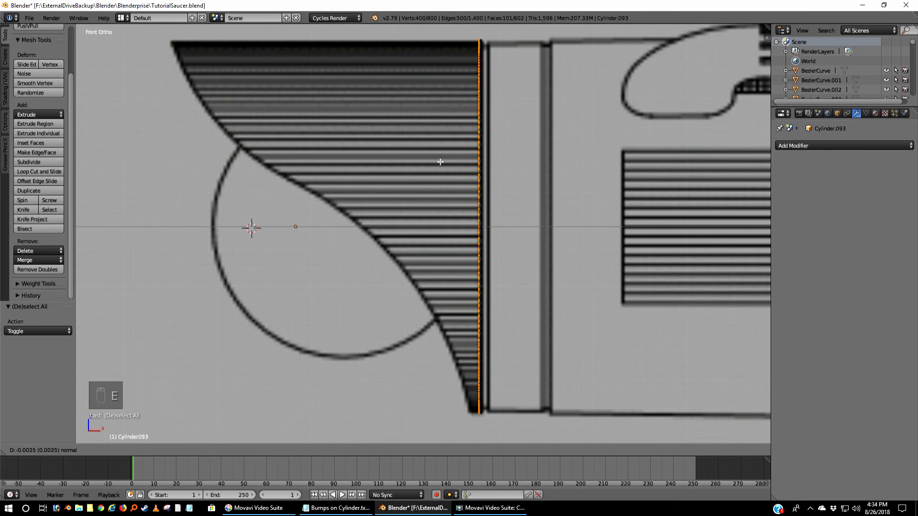
{"action": "left_click", "coordinate": [768, 130]}
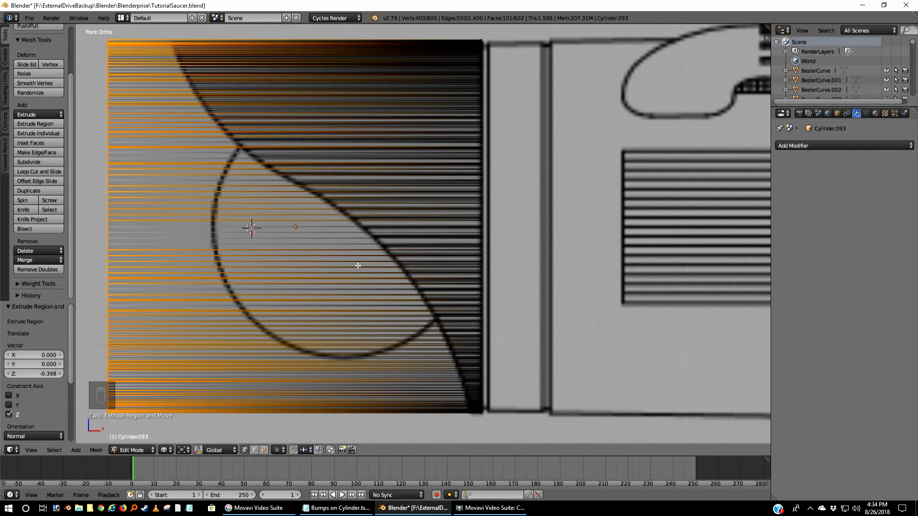
{"action": "key", "text": "a"}
{"action": "key", "text": "Tab"}
{"action": "key", "text": "z"}
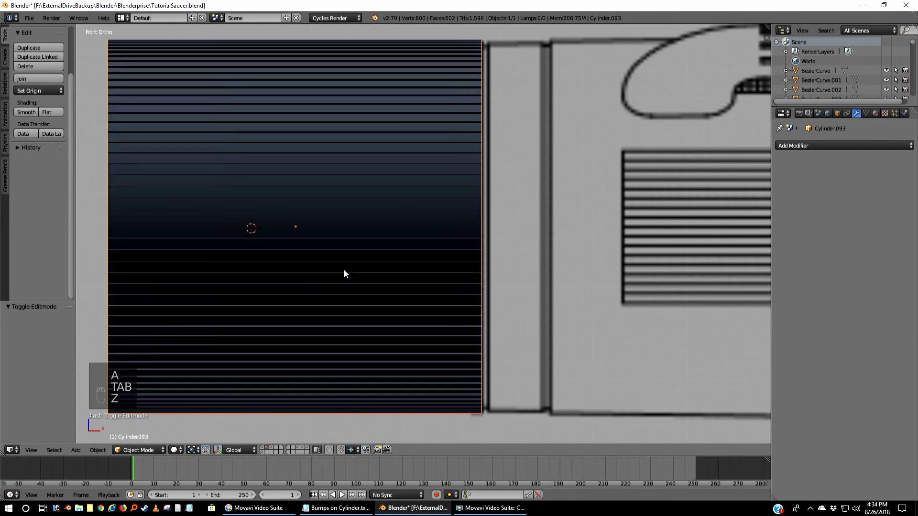
{"action": "mouse_move", "coordinate": [312, 265]}
{"action": "middle_mouse_down"}
{"action": "mouse_move", "coordinate": [370, 280]}
{"action": "mouse_move", "coordinate": [357, 260]}
{"action": "middle_mouse_up"}
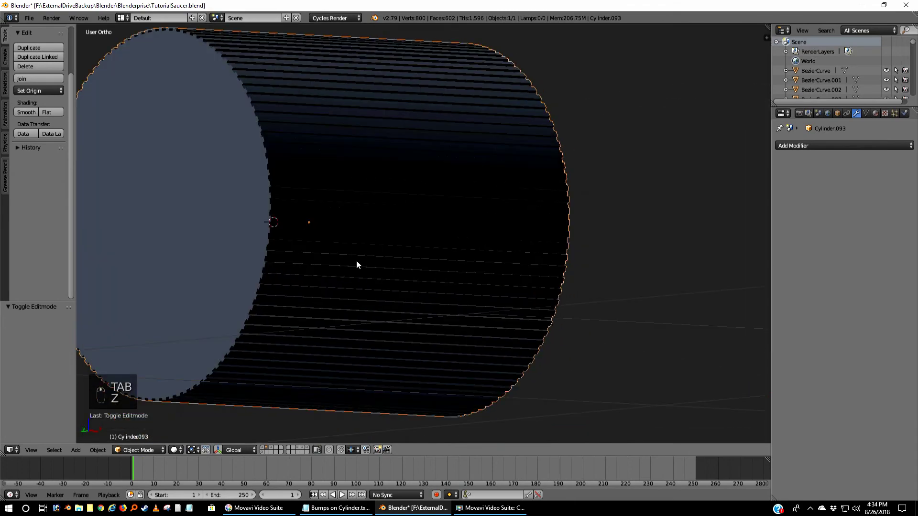
{"action": "scroll", "coordinate": [357, 261], "scroll_direction": "down", "scroll_amount": 2}
Select the rebuilt cylinder's whole mesh in Edit Mode and run Delete Loose on it
{"action": "key", "text": "Tab"}
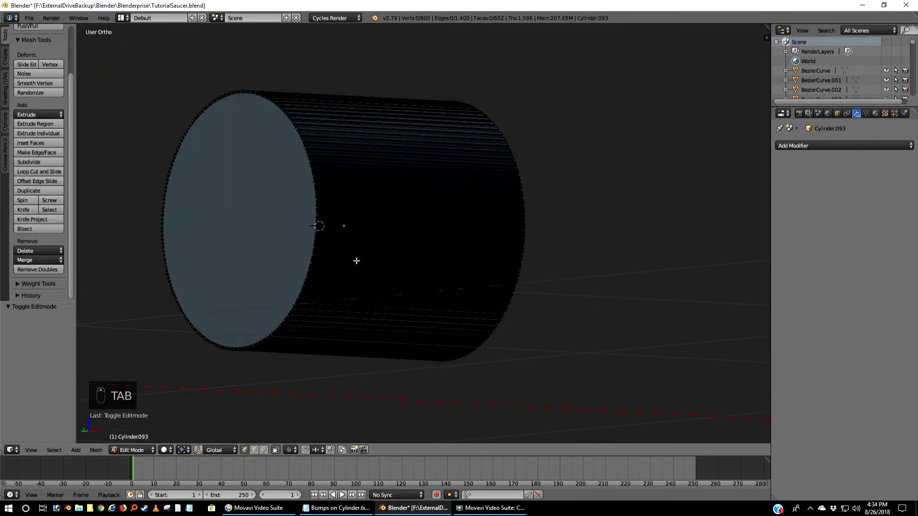
{"action": "key", "text": "a"}
{"action": "key", "text": "a"}
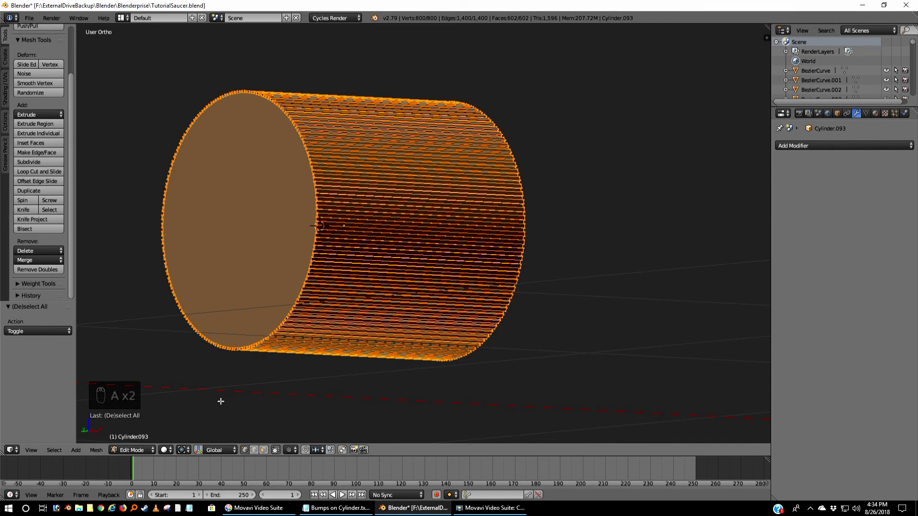
{"action": "left_click", "coordinate": [95, 451]}
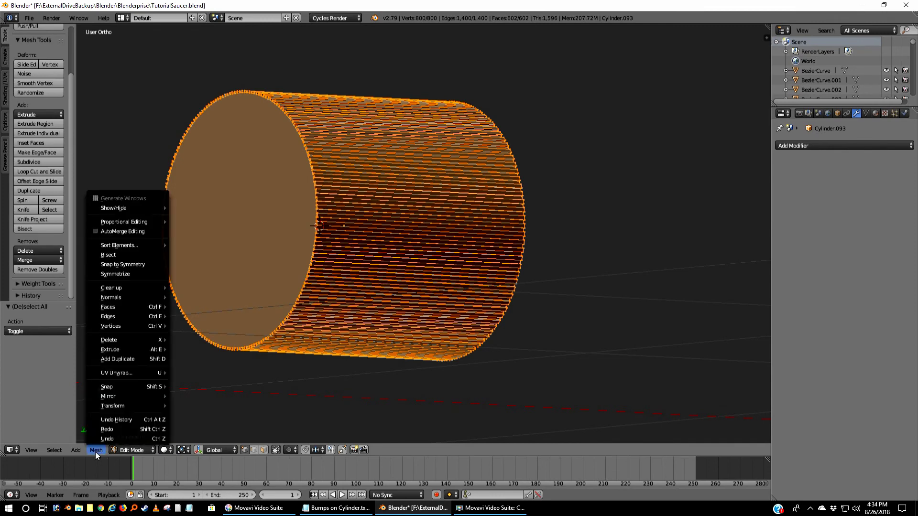
{"action": "mouse_move", "coordinate": [130, 287]}
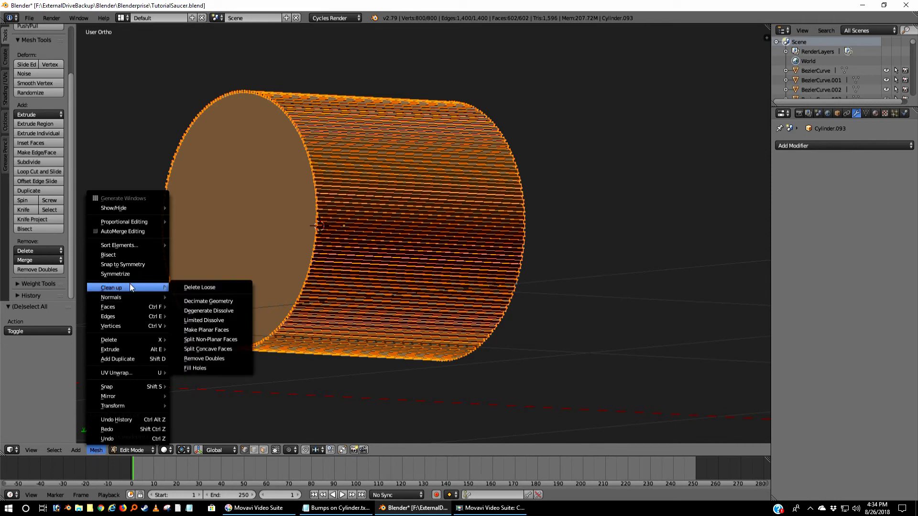
{"action": "left_click", "coordinate": [199, 291]}
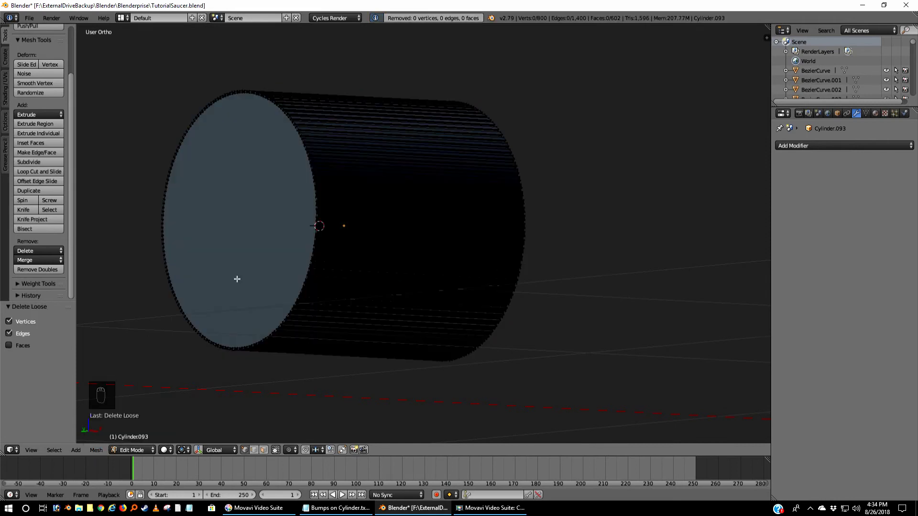
Run Remove Doubles and Fill Holes on the cylinder's whole mesh and return to Object Mode
{"action": "key", "text": "a"}
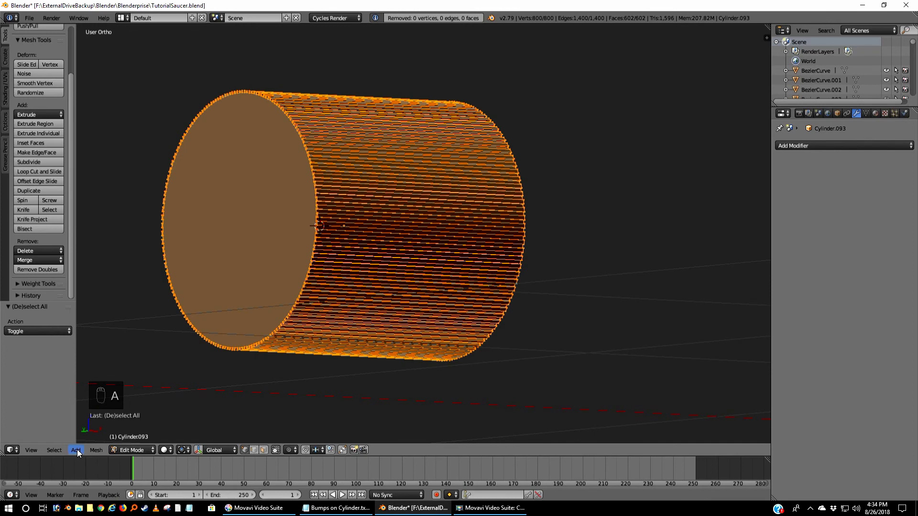
{"action": "left_click", "coordinate": [96, 451]}
{"action": "mouse_move", "coordinate": [117, 288]}
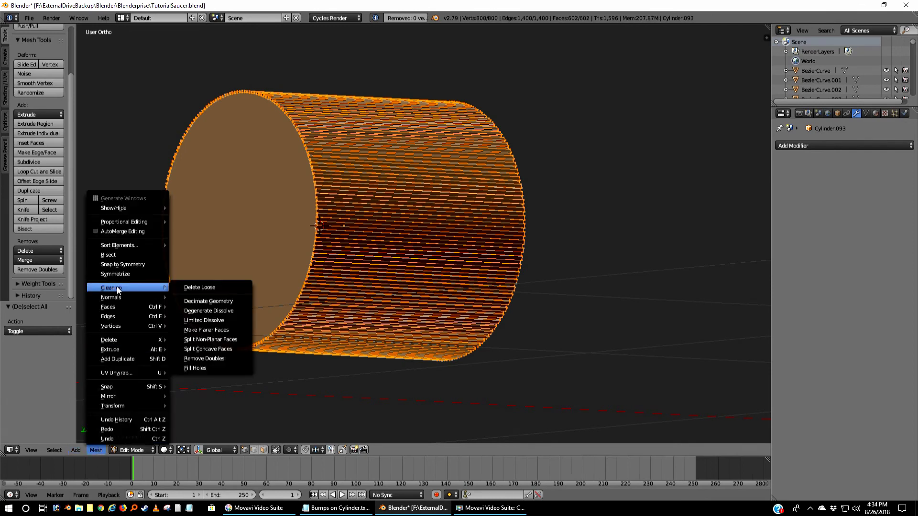
{"action": "left_click", "coordinate": [211, 357]}
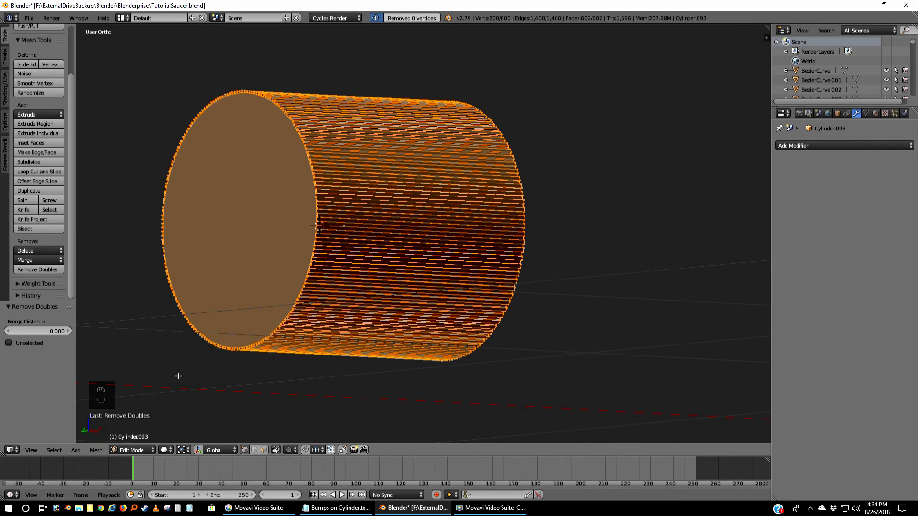
{"action": "left_click", "coordinate": [98, 450]}
{"action": "mouse_move", "coordinate": [118, 289]}
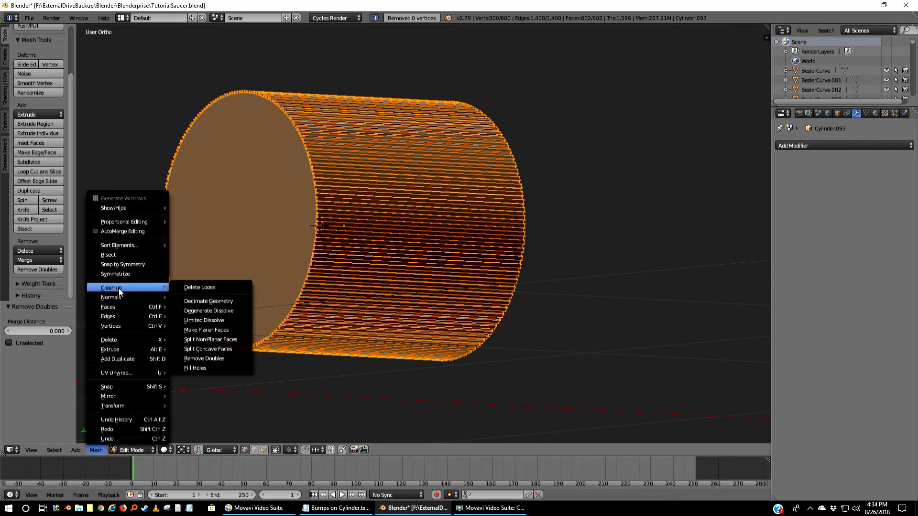
{"action": "left_click", "coordinate": [200, 366]}
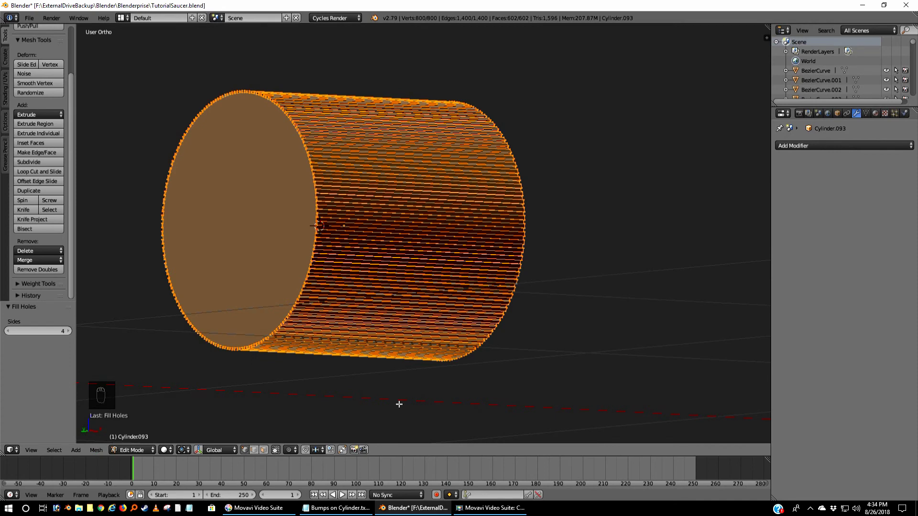
{"action": "key", "text": "Tab"}
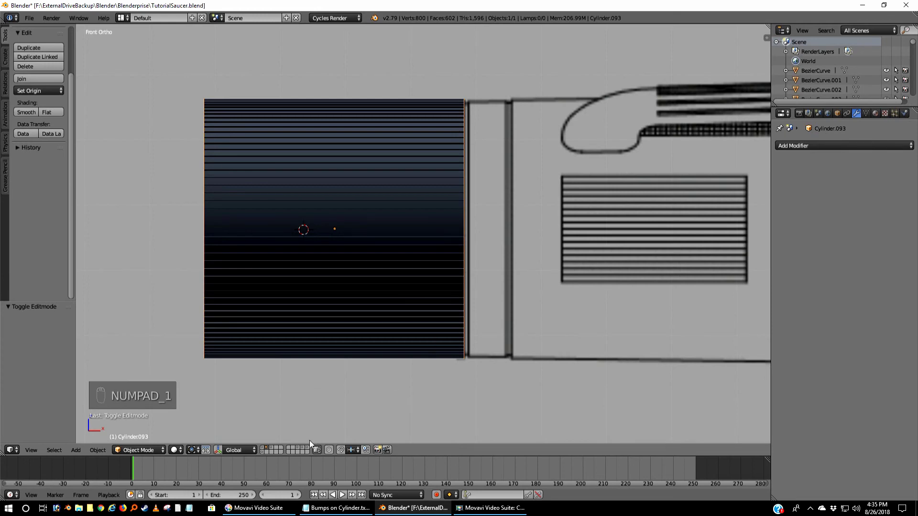
Move the curved block to layer 4 and show that layer together with the ridged cylinder's layer 2
{"action": "left_click", "coordinate": [300, 449]}
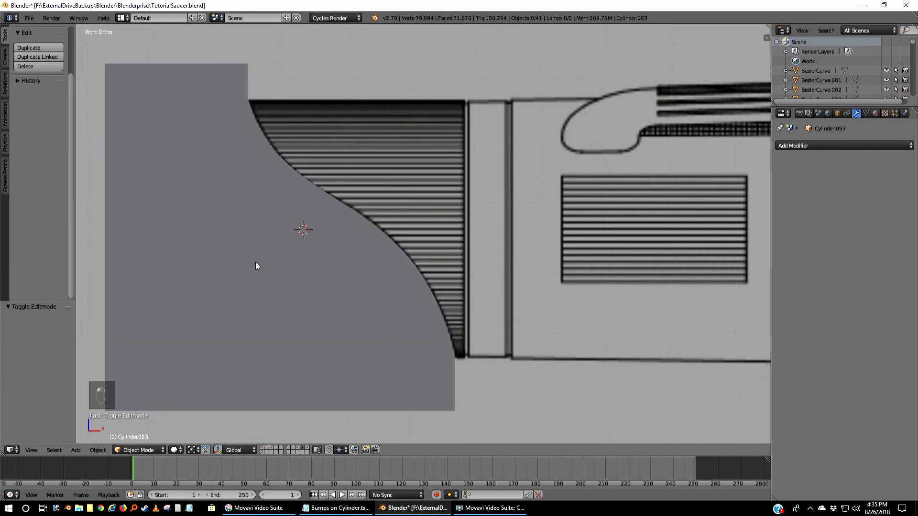
{"action": "right_click", "coordinate": [201, 106]}
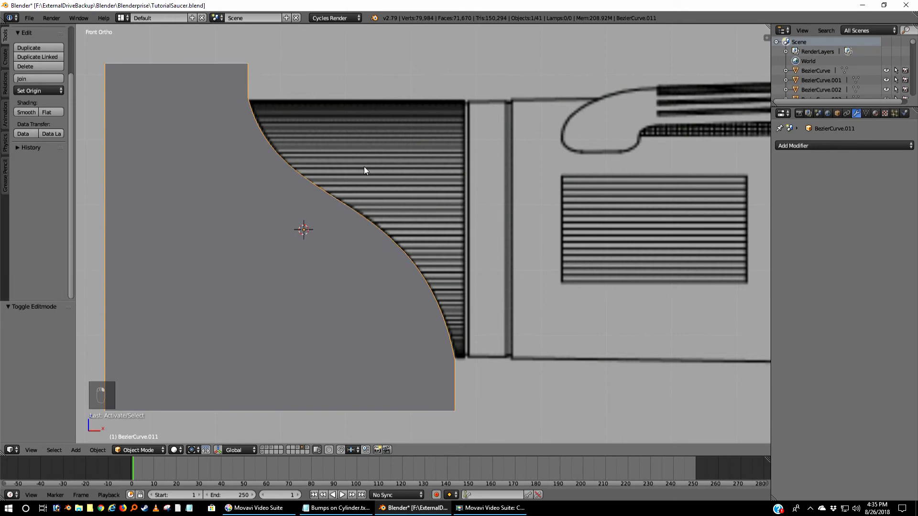
{"action": "key", "text": "m"}
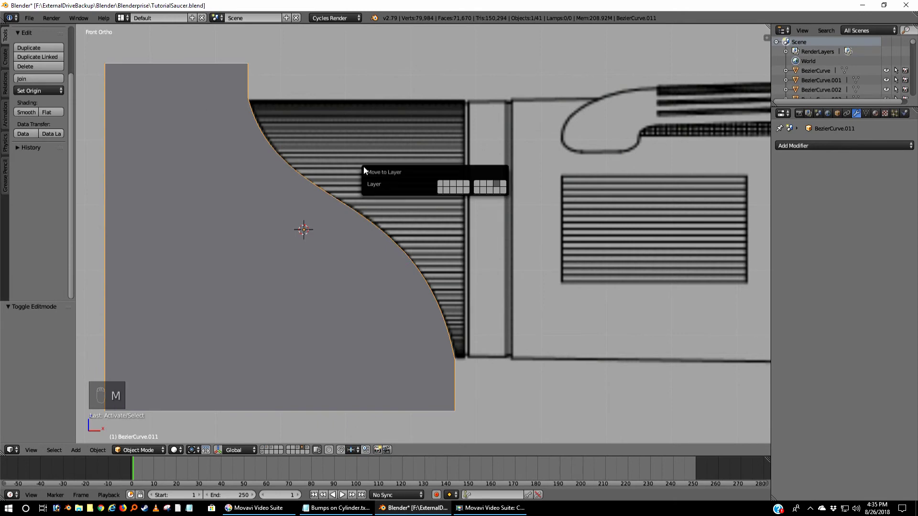
{"action": "left_click", "coordinate": [461, 183]}
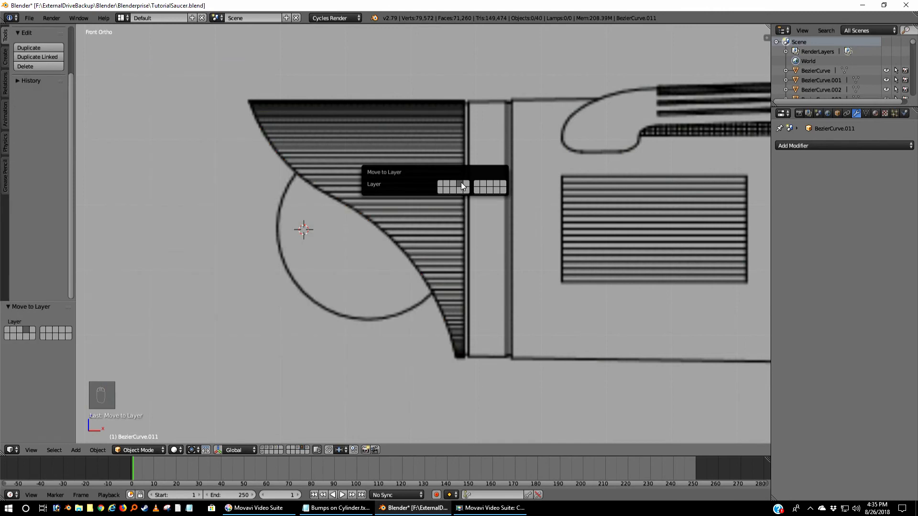
{"action": "left_click", "coordinate": [267, 449]}
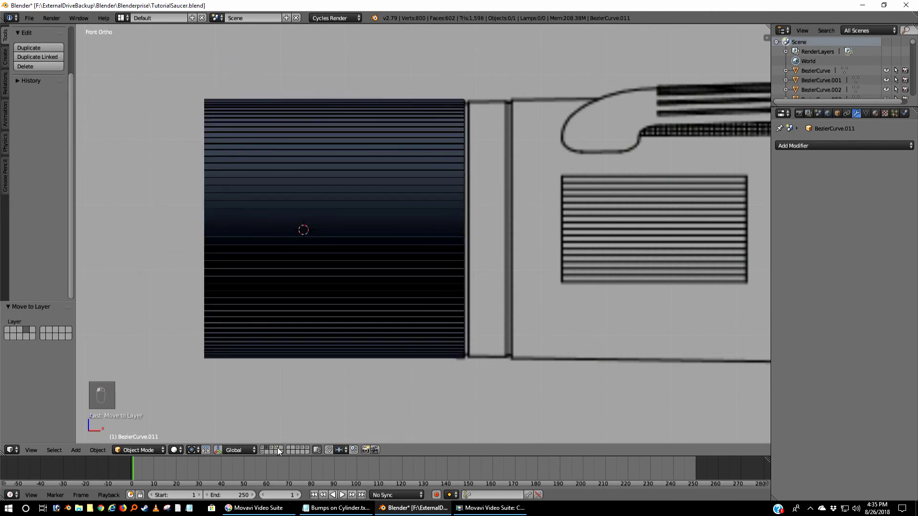
{"action": "left_click", "coordinate": [277, 448], "text": "shift"}
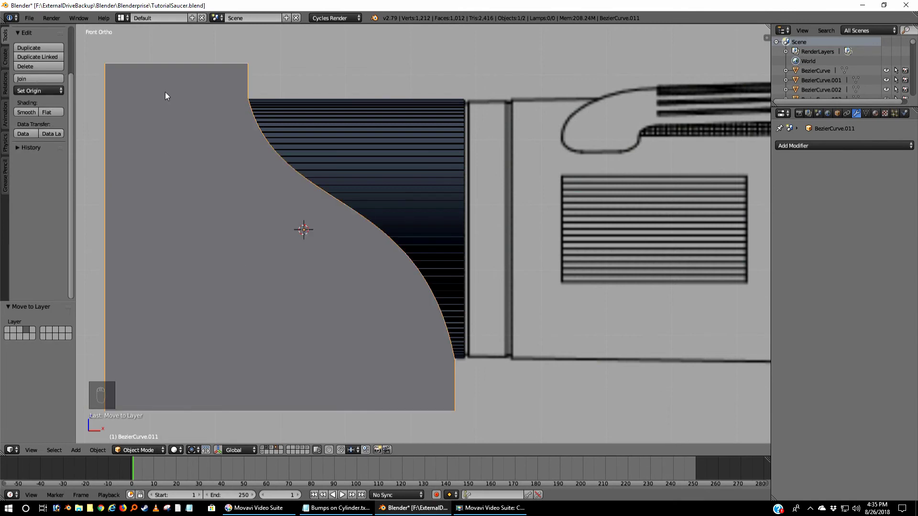
Select the curved block's whole mesh in Edit Mode and run Delete Loose on it
{"action": "right_click", "coordinate": [151, 72]}
{"action": "middle_click_drag", "start_coordinate": [122, 298], "coordinate": [157, 310]}
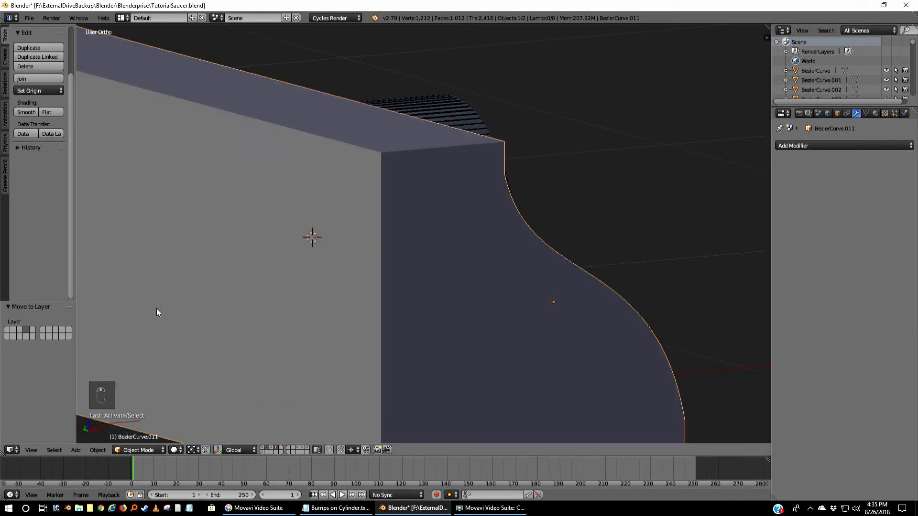
{"action": "key", "text": "Tab"}
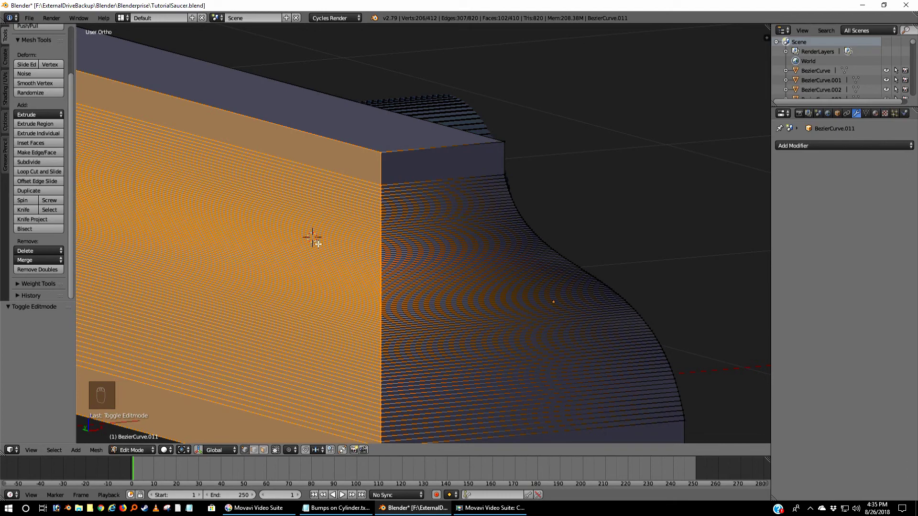
{"action": "key", "text": "a"}
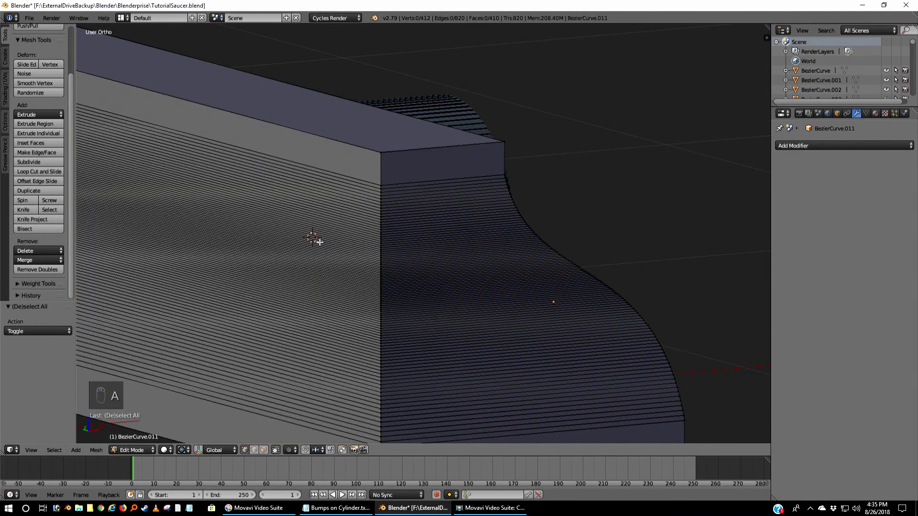
{"action": "key", "text": "a"}
{"action": "scroll", "coordinate": [318, 243], "scroll_direction": "down", "scroll_amount": 4}
{"action": "scroll", "coordinate": [322, 242], "scroll_direction": "down", "scroll_amount": 1}
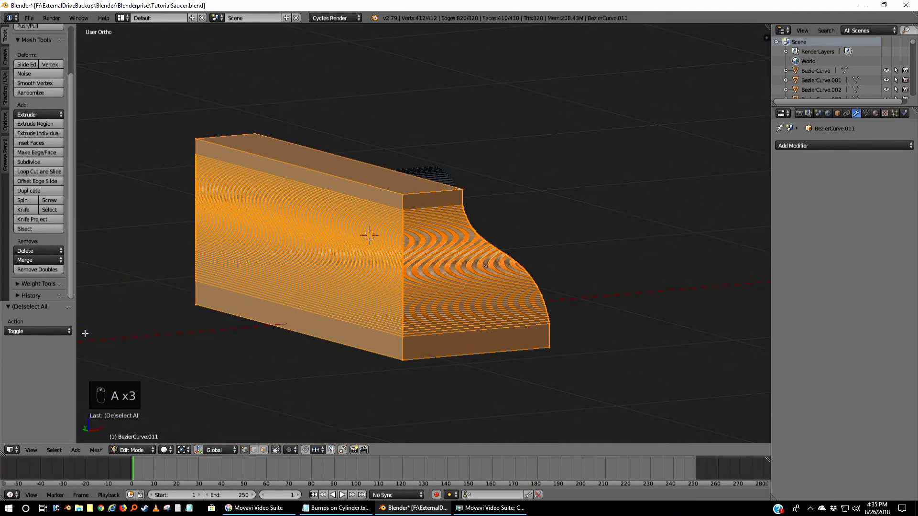
{"action": "left_click", "coordinate": [97, 450]}
{"action": "mouse_move", "coordinate": [113, 287]}
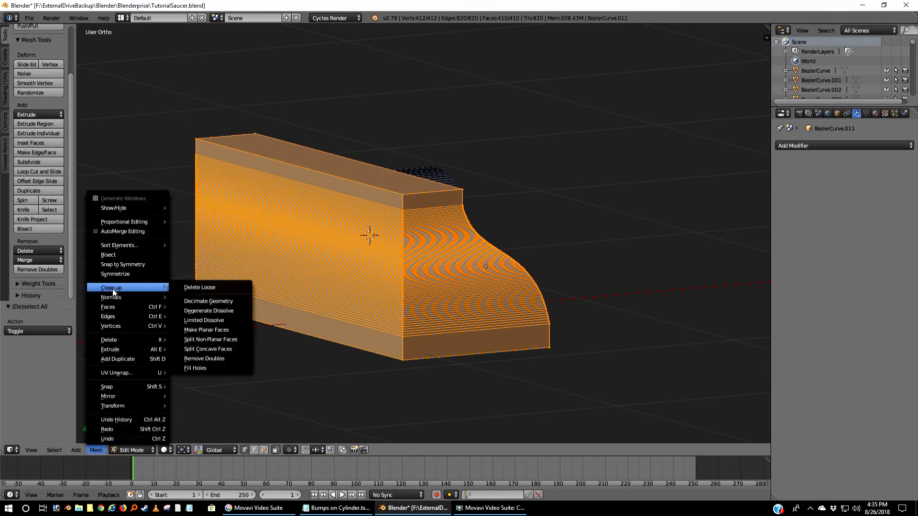
{"action": "left_click", "coordinate": [214, 287]}
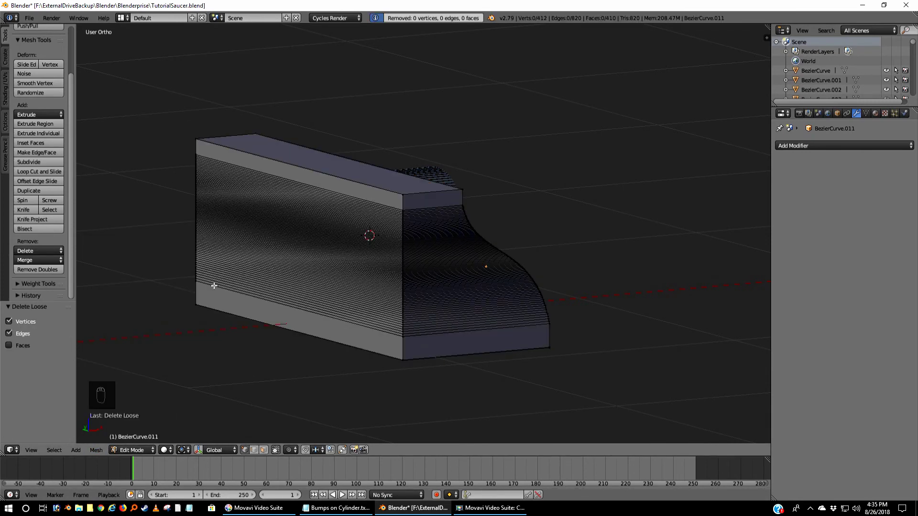
Run Remove Doubles and Fill Holes on the curved block's whole mesh and return to Object Mode
{"action": "key", "text": "a"}
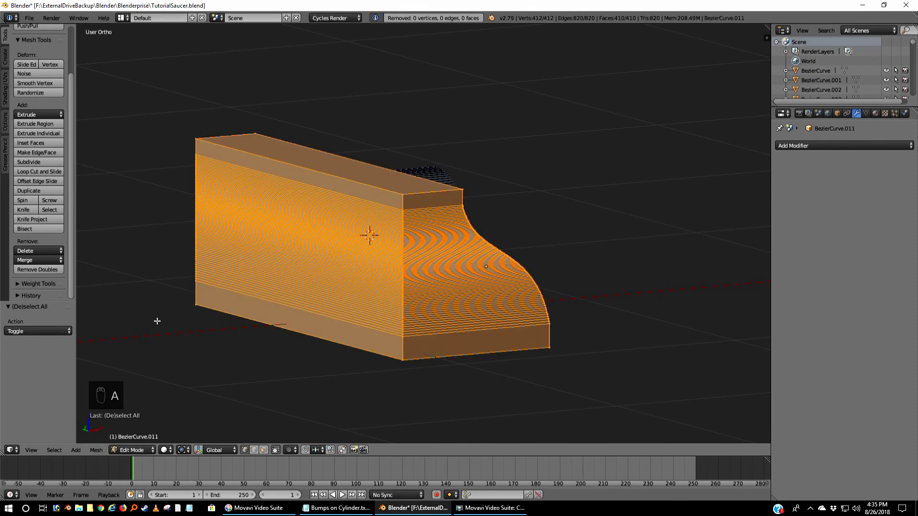
{"action": "left_click", "coordinate": [96, 450]}
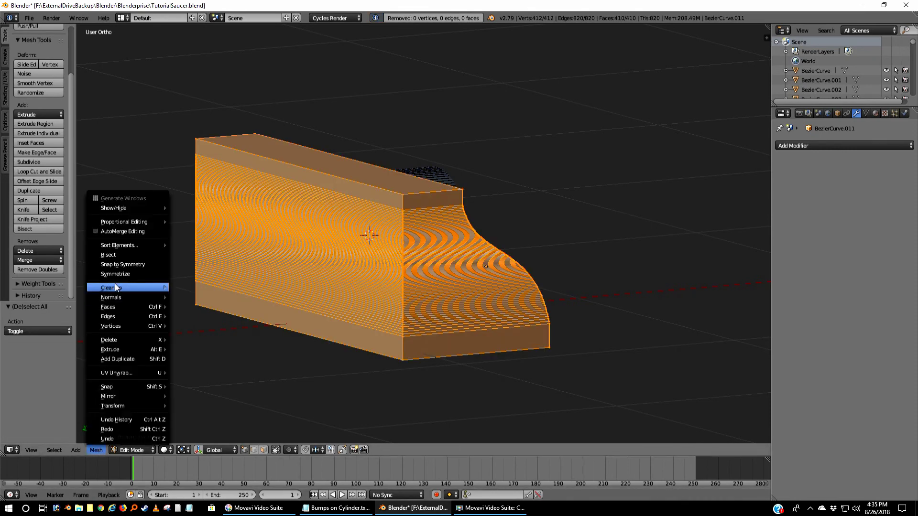
{"action": "mouse_move", "coordinate": [115, 287]}
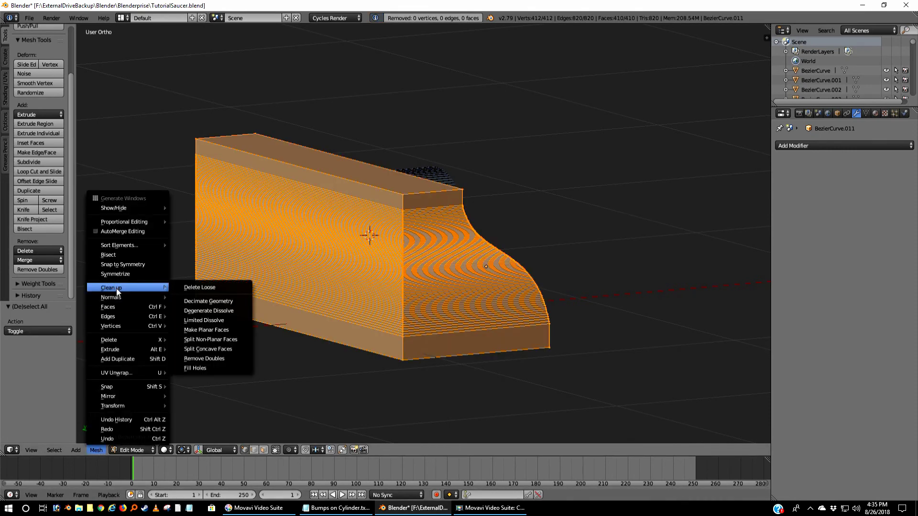
{"action": "left_click", "coordinate": [210, 357]}
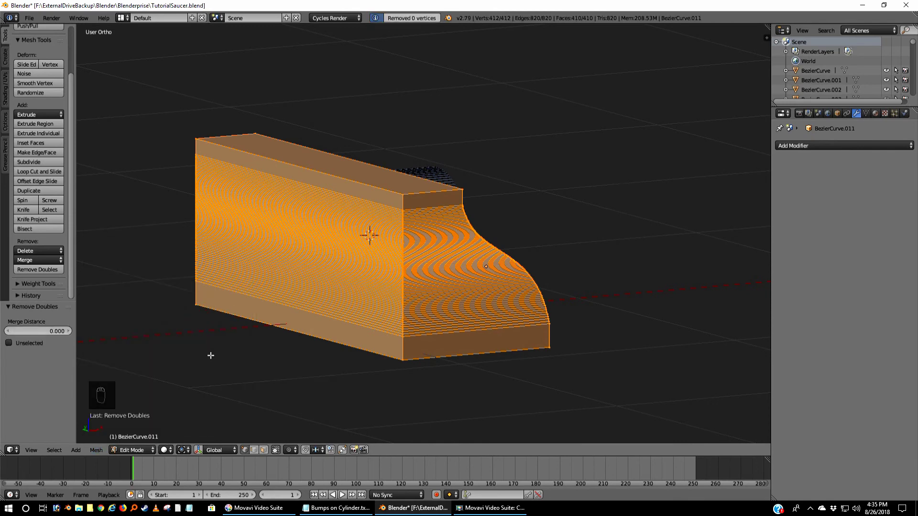
{"action": "left_click", "coordinate": [99, 451]}
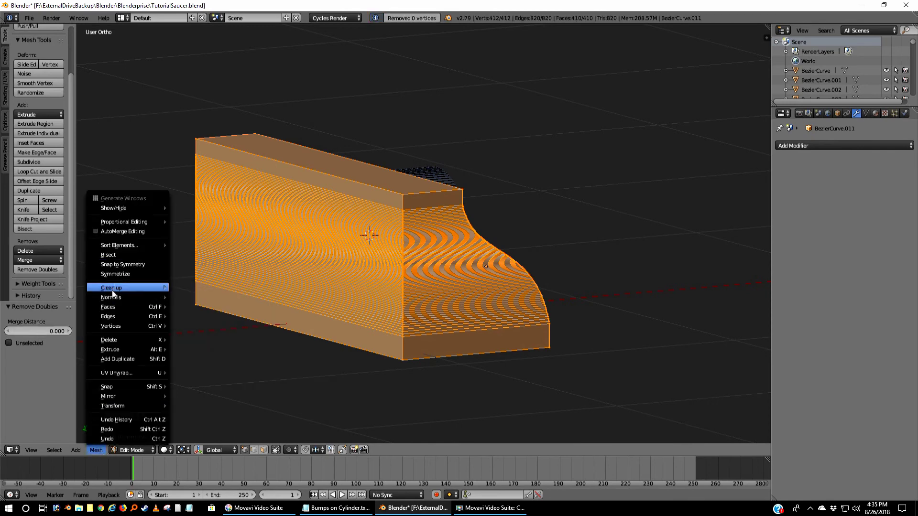
{"action": "mouse_move", "coordinate": [113, 288]}
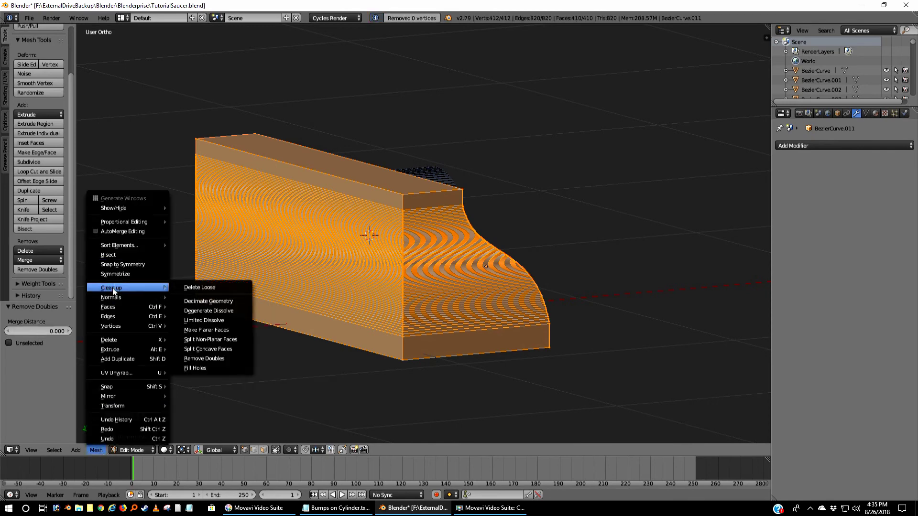
{"action": "left_click", "coordinate": [200, 367]}
{"action": "key", "text": "Tab"}
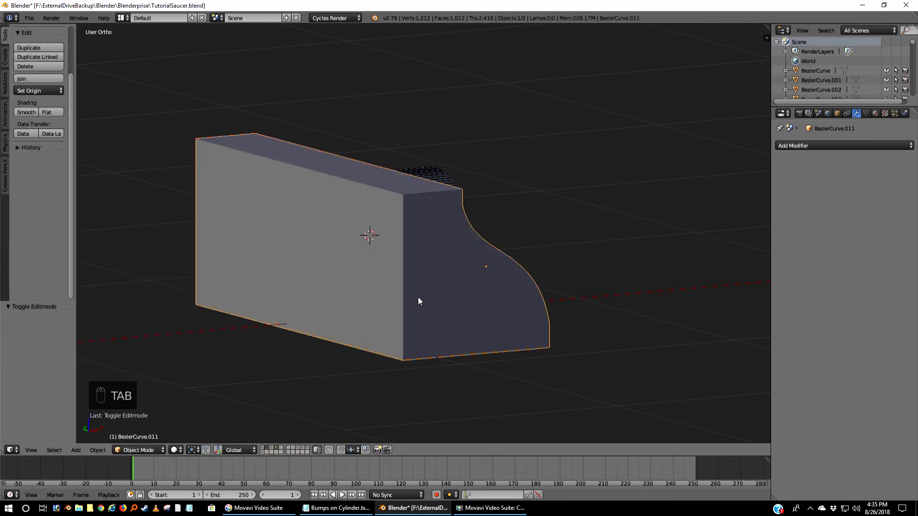
Add a Boolean modifier set to Difference to the ridged cylinder, using the curved block as its object, and apply it
{"action": "key", "text": "KP_7"}
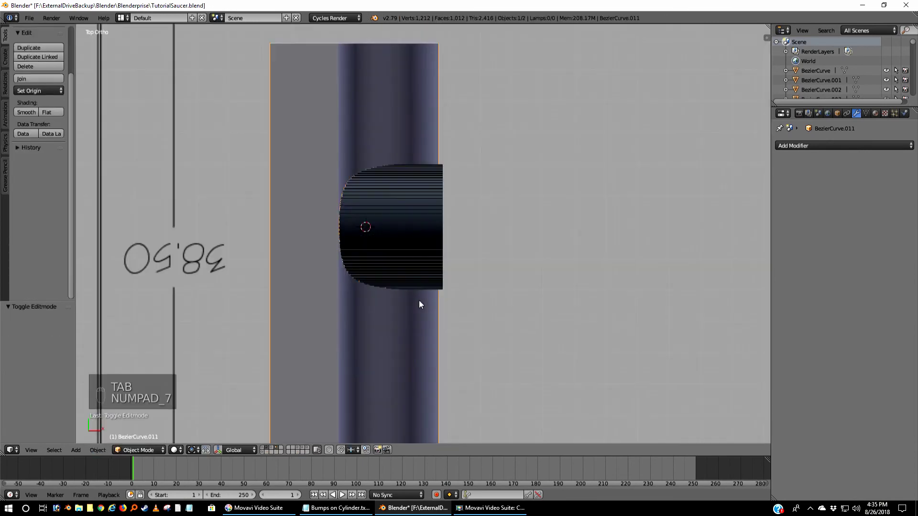
{"action": "key", "text": "KP_1"}
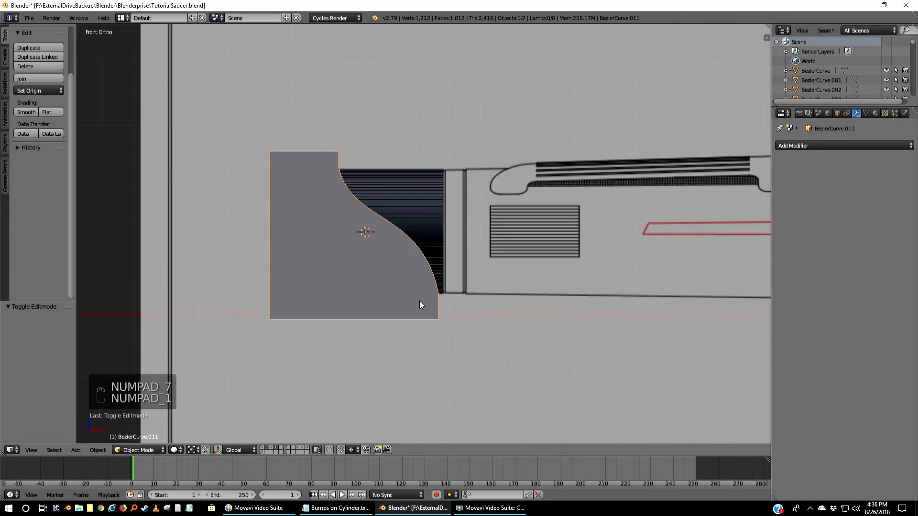
{"action": "right_click", "coordinate": [429, 213]}
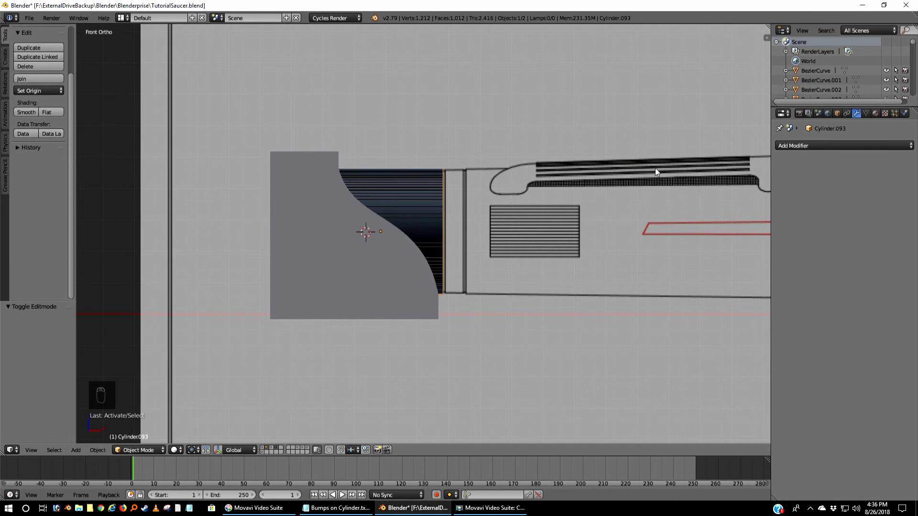
{"action": "middle_click_drag", "start_coordinate": [599, 208], "coordinate": [552, 263]}
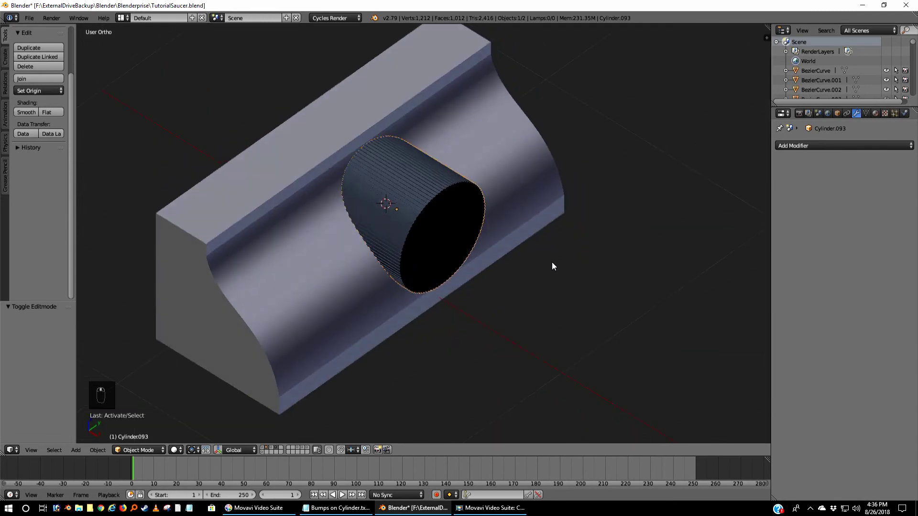
{"action": "key", "text": "KP_1"}
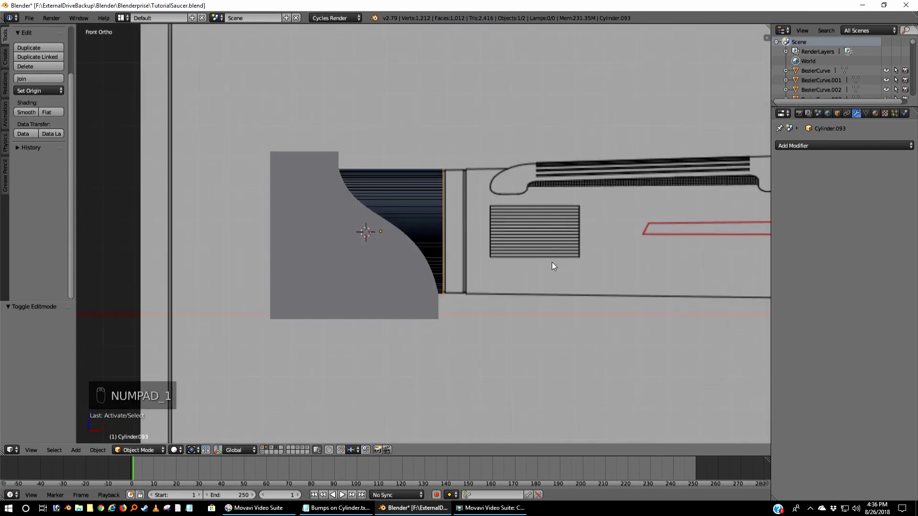
{"action": "left_click", "coordinate": [801, 145]}
{"action": "left_click", "coordinate": [739, 192]}
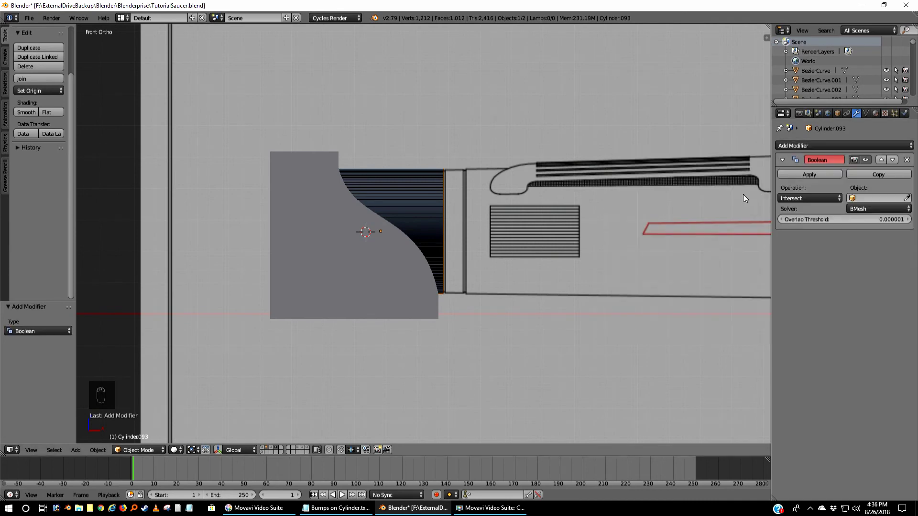
{"action": "left_click", "coordinate": [802, 200]}
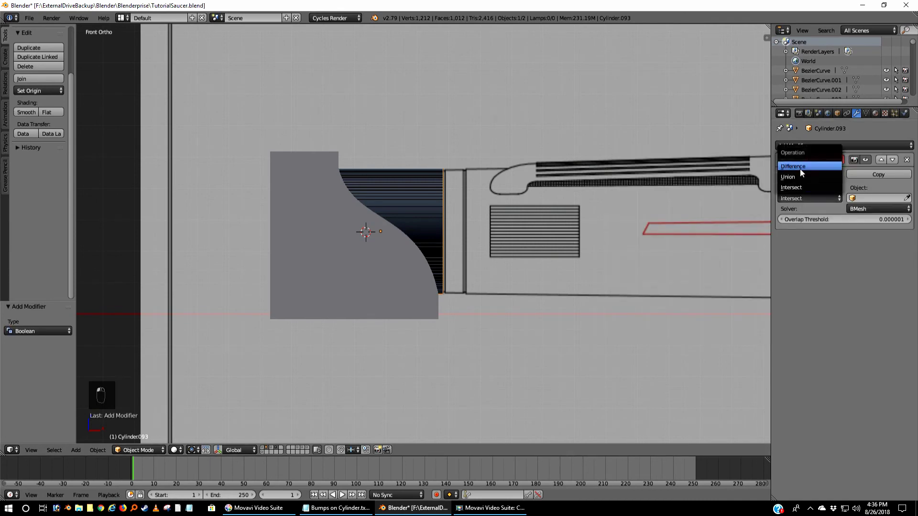
{"action": "left_click", "coordinate": [799, 167]}
{"action": "left_click", "coordinate": [907, 197]}
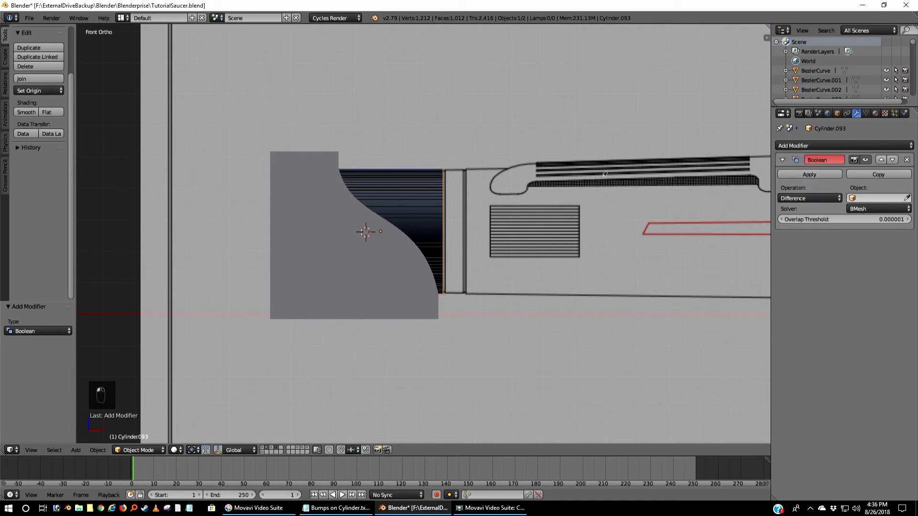
{"action": "left_click", "coordinate": [295, 186]}
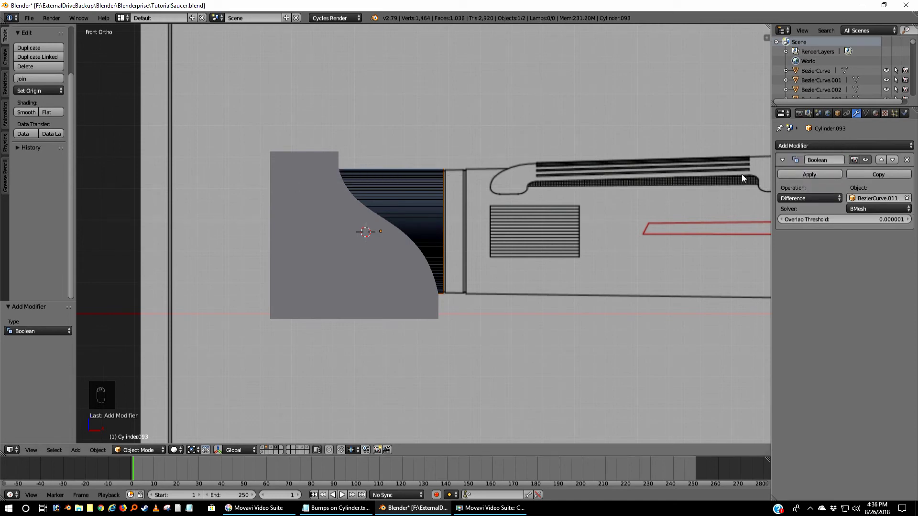
{"action": "left_click", "coordinate": [796, 174]}
Move the curved cutting block back to layer 14, away from the cut cylinder
{"action": "right_click", "coordinate": [333, 249]}
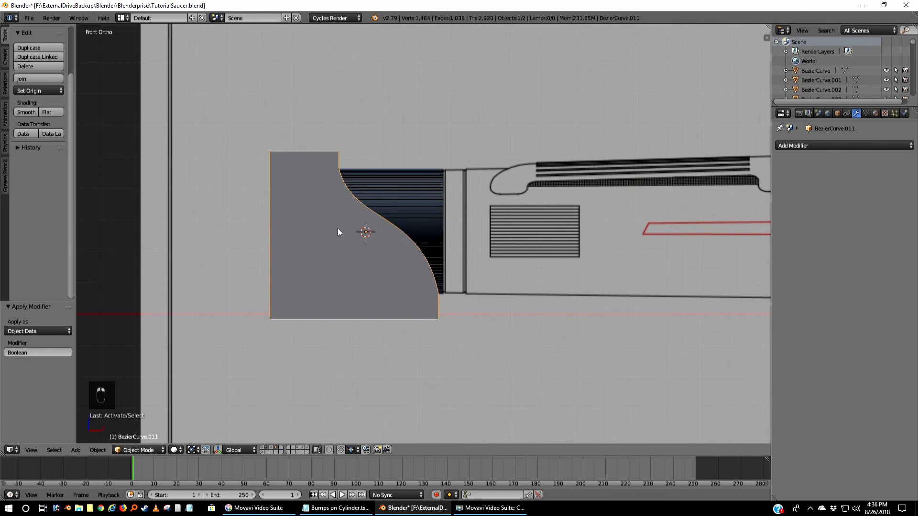
{"action": "key", "text": "m"}
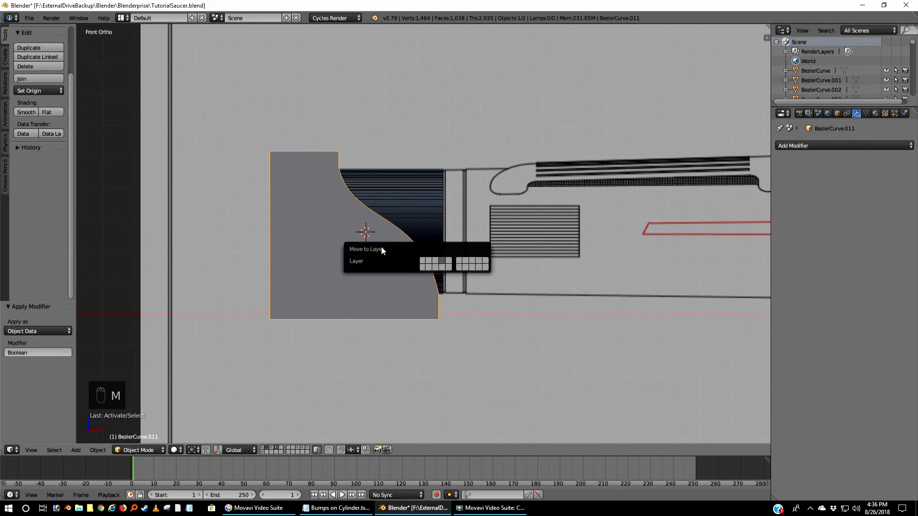
{"action": "left_click", "coordinate": [478, 261]}
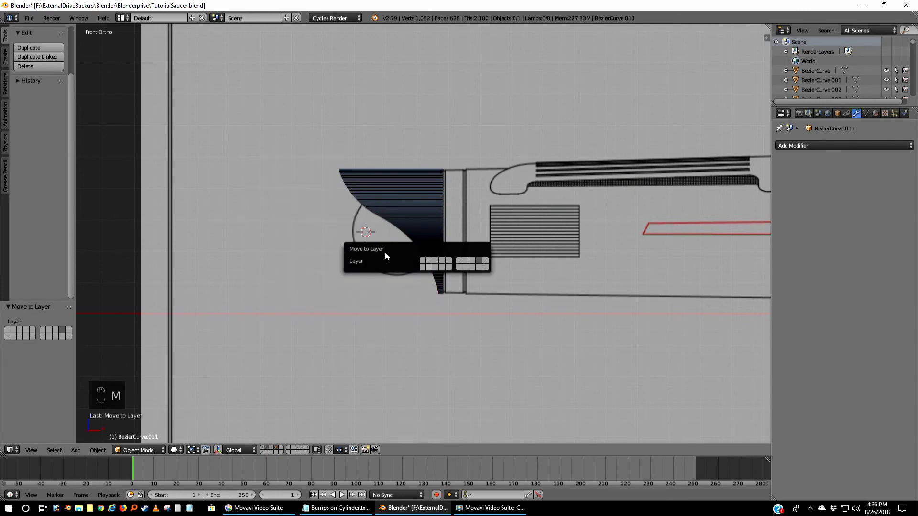
Examine the cylinder's curved cut face and compare its front view with the finely ridged part on another layer
{"action": "right_click", "coordinate": [374, 182]}
{"action": "middle_click_drag", "start_coordinate": [319, 307], "coordinate": [379, 243]}
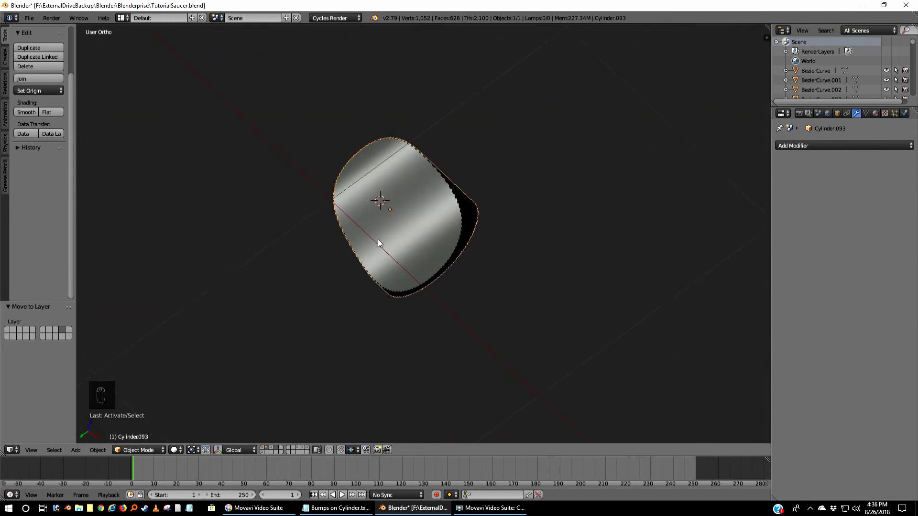
{"action": "scroll", "coordinate": [377, 242], "scroll_direction": "up", "scroll_amount": 3}
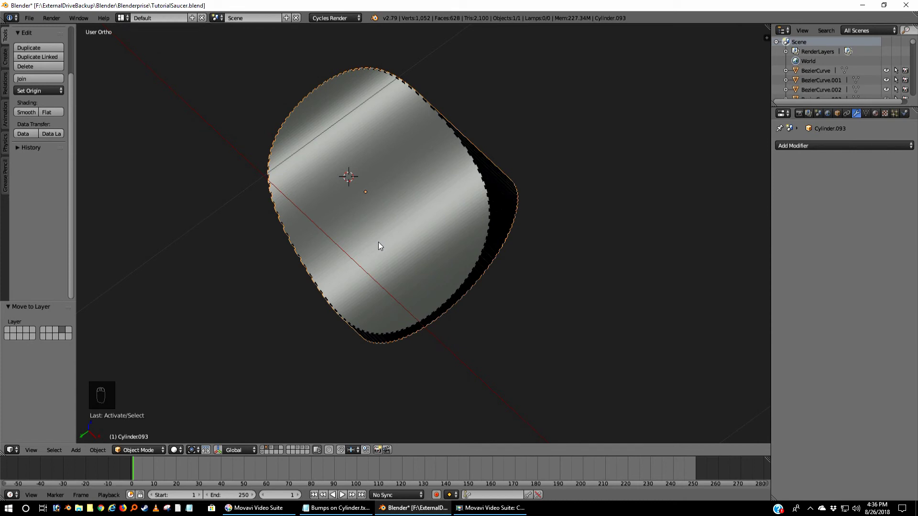
{"action": "key", "text": "KP_1"}
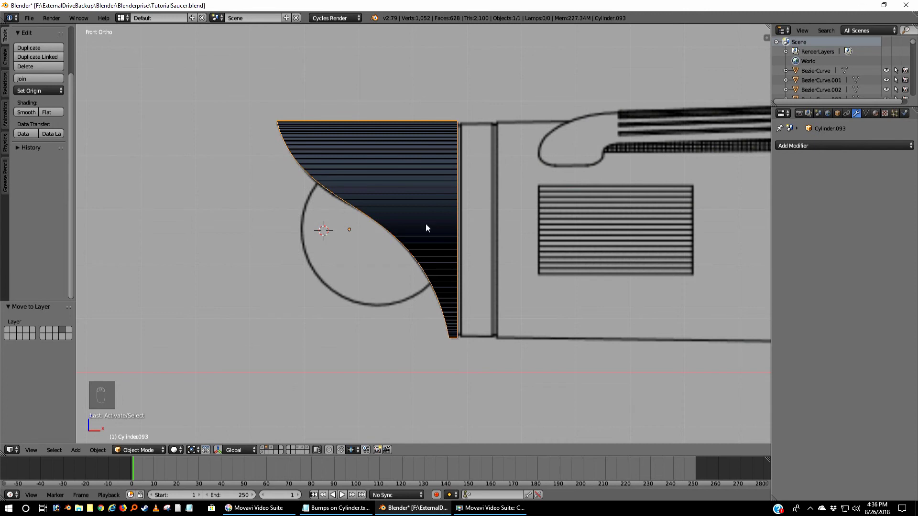
{"action": "left_click", "coordinate": [270, 449]}
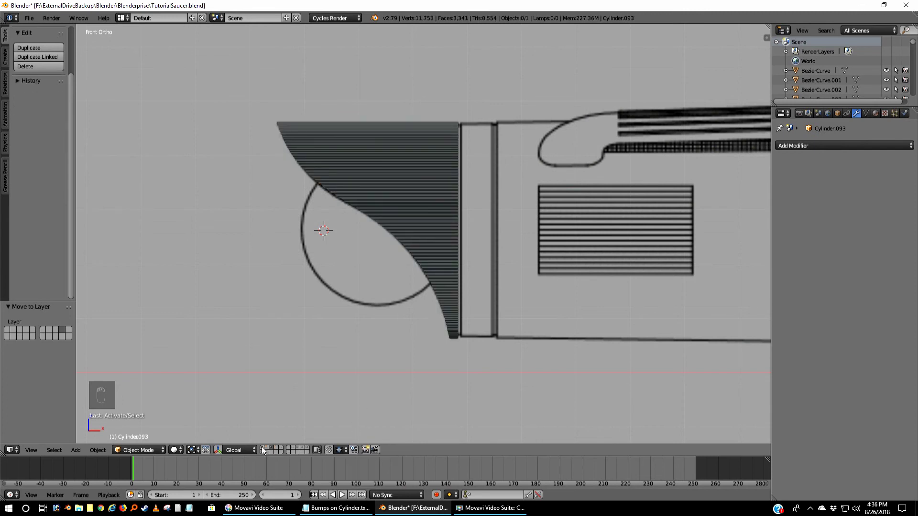
On the cut cylinder's layer, add a UV sphere at the 3D cursor with 80 segments and 40 rings
{"action": "left_click", "coordinate": [265, 448]}
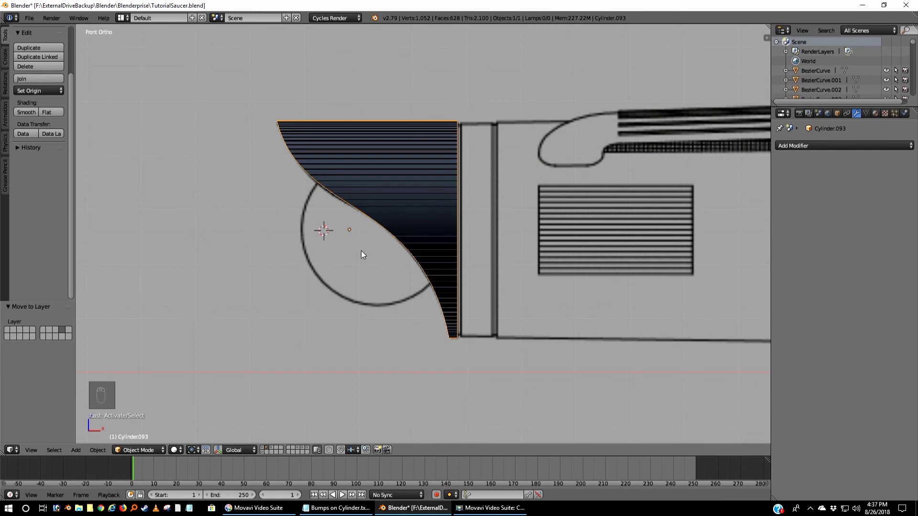
{"action": "key", "text": "a"}
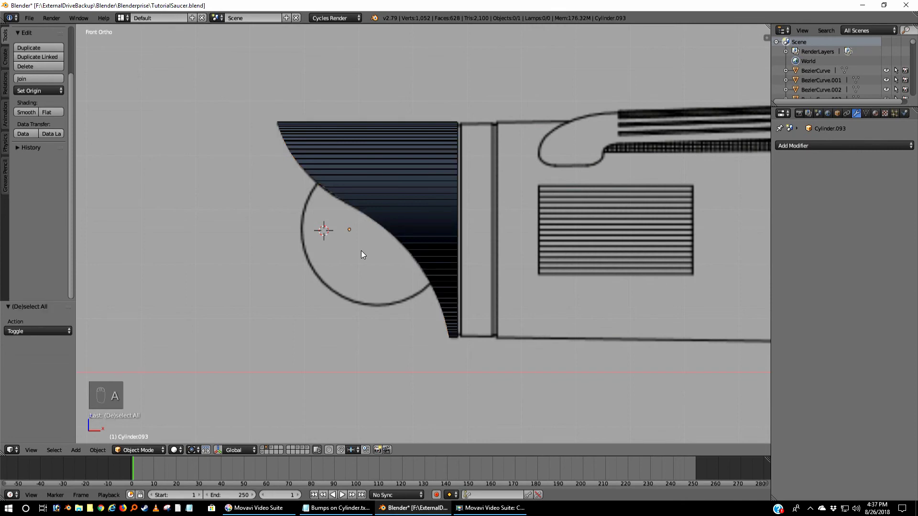
{"action": "key", "text": "shift+a"}
{"action": "mouse_move", "coordinate": [349, 242]}
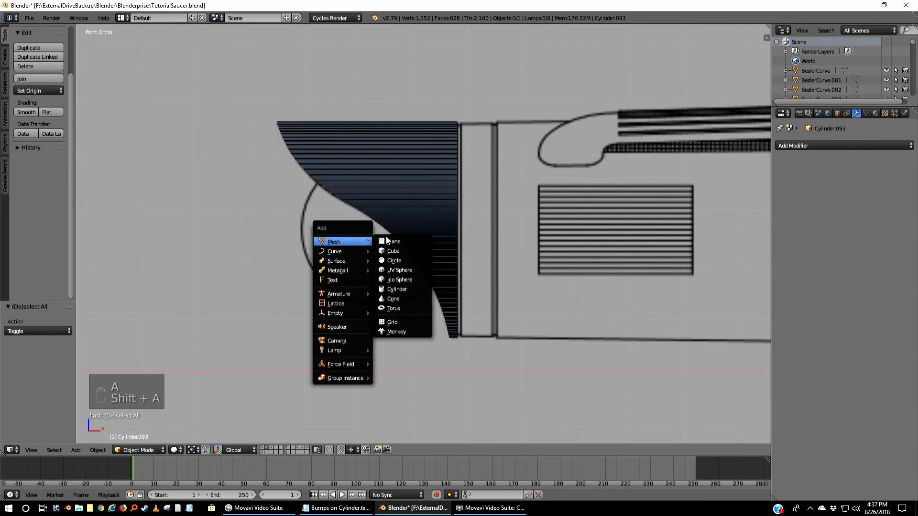
{"action": "left_click", "coordinate": [412, 272]}
{"action": "scroll", "coordinate": [411, 272], "scroll_direction": "down", "scroll_amount": 4}
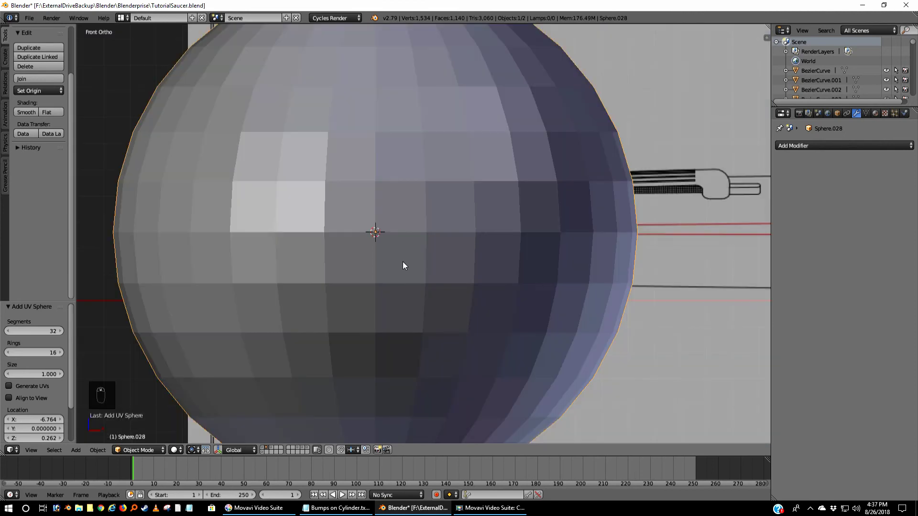
{"action": "left_click", "coordinate": [50, 332]}
{"action": "type", "text": "80"}
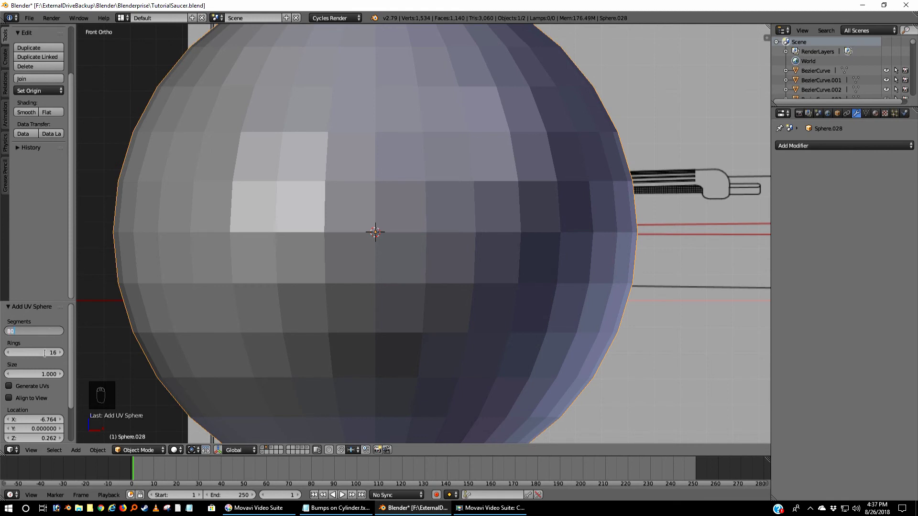
{"action": "key", "text": "Return"}
{"action": "left_click", "coordinate": [47, 352]}
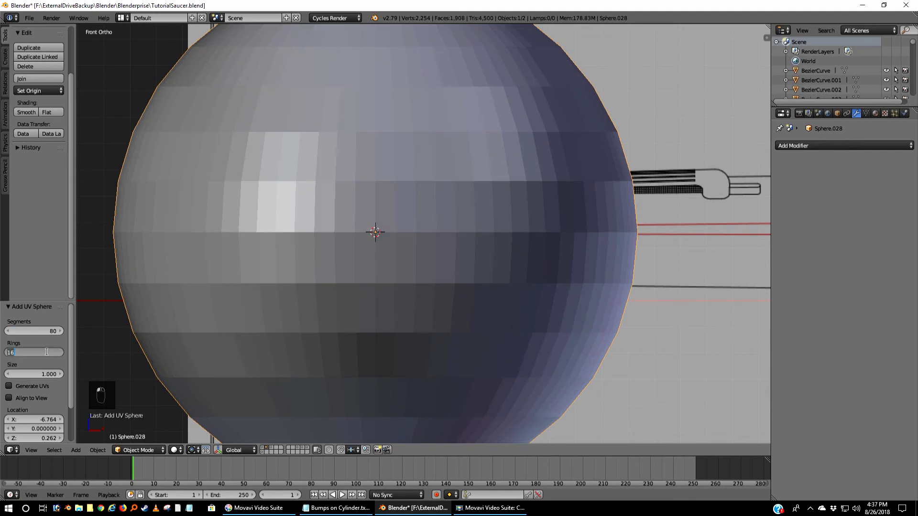
{"action": "type", "text": "40"}
{"action": "key", "text": "Return"}
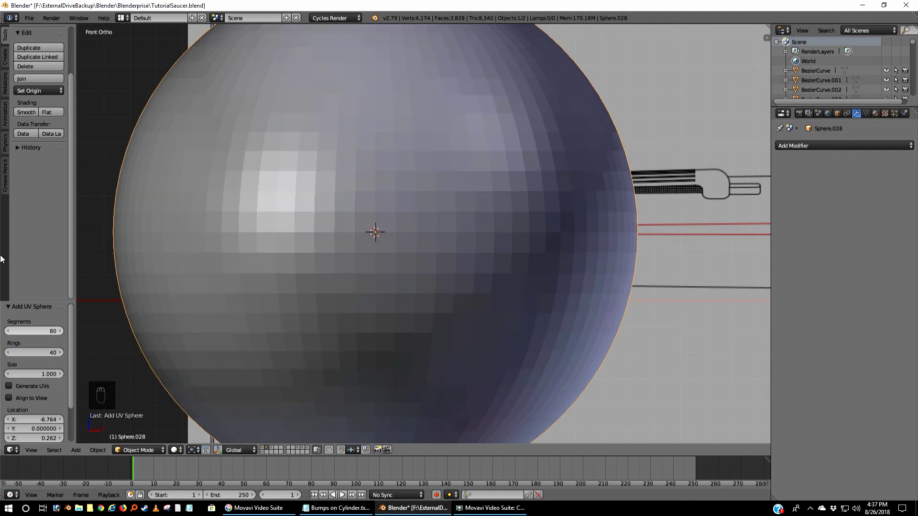
Shade the new sphere smooth and rotate it 90° in the front view
{"action": "left_click", "coordinate": [27, 111]}
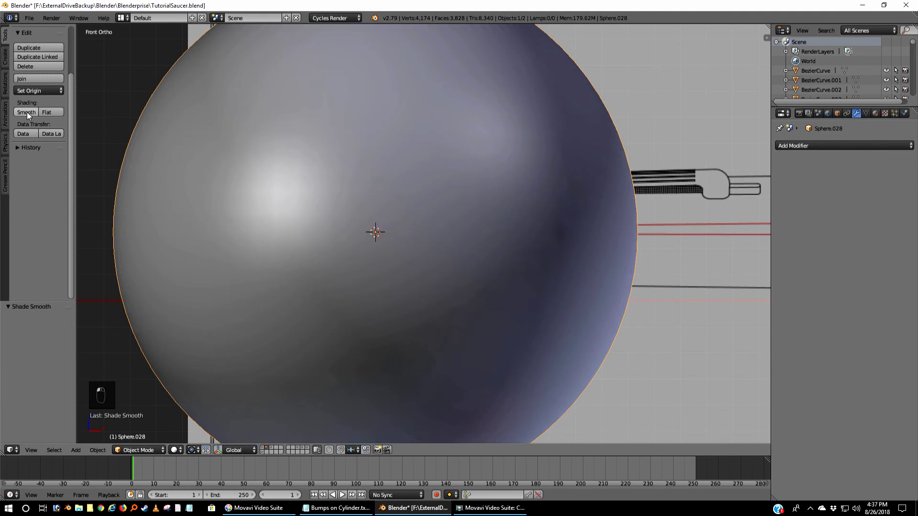
{"action": "type", "text": "r"}
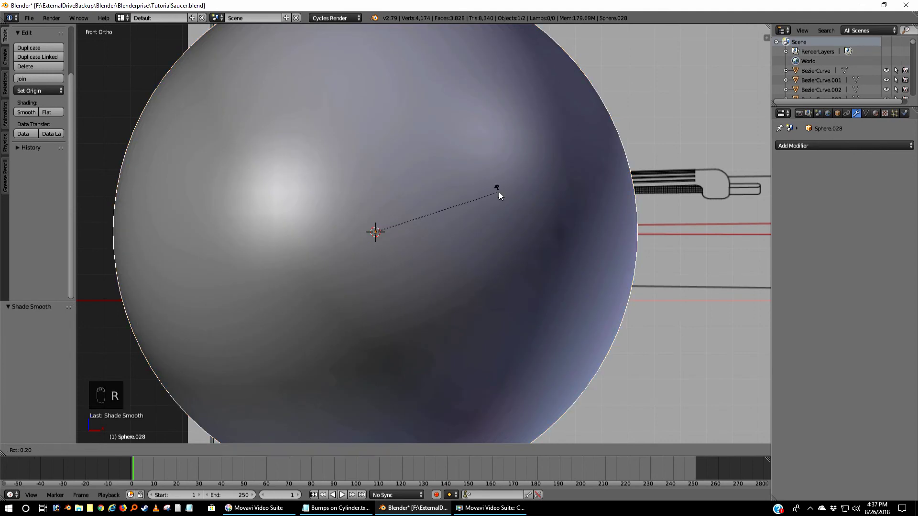
{"action": "type", "text": "90"}
{"action": "key", "text": "Return"}
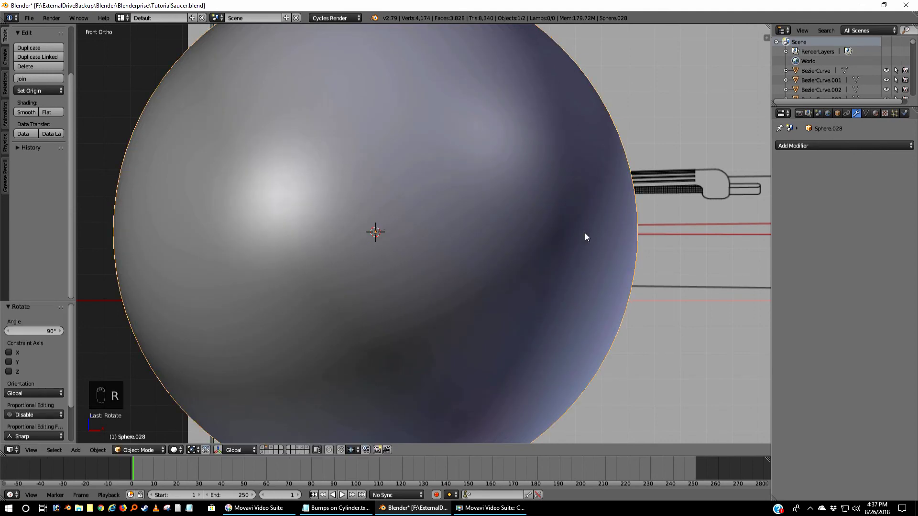
Scale the sphere by about 0.154 and move it about 0.095 along X to centre it on the blueprint's circle
{"action": "key", "text": "s"}
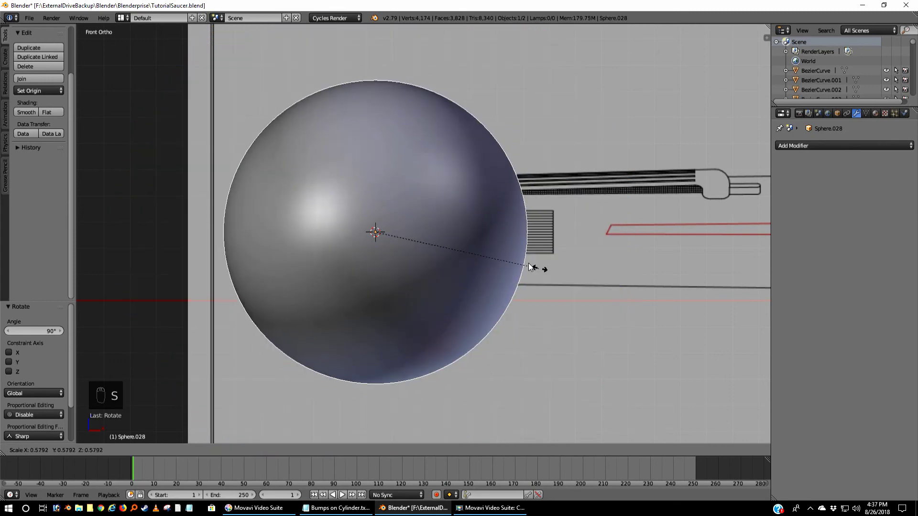
{"action": "left_click", "coordinate": [420, 243]}
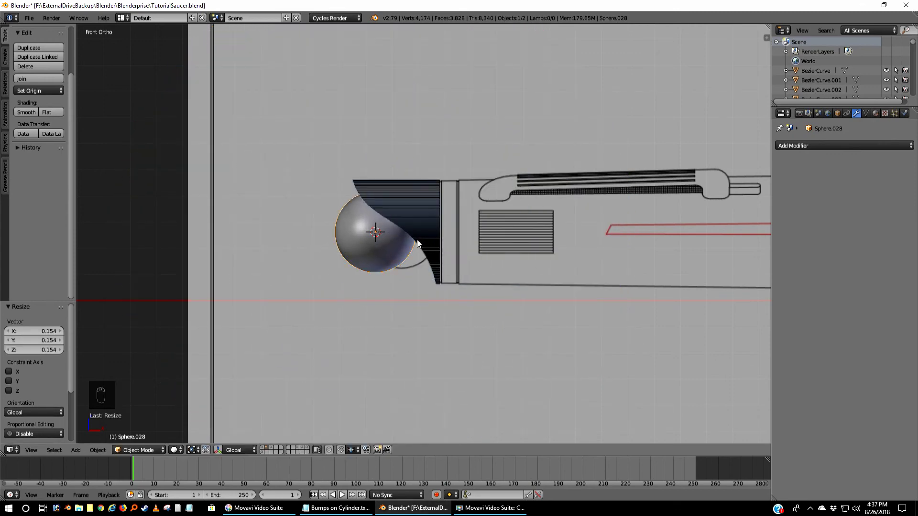
{"action": "key", "text": "z"}
{"action": "scroll", "coordinate": [417, 243], "scroll_direction": "up", "scroll_amount": 6}
{"action": "middle_click_drag", "start_coordinate": [303, 216], "coordinate": [417, 211], "text": "shift"}
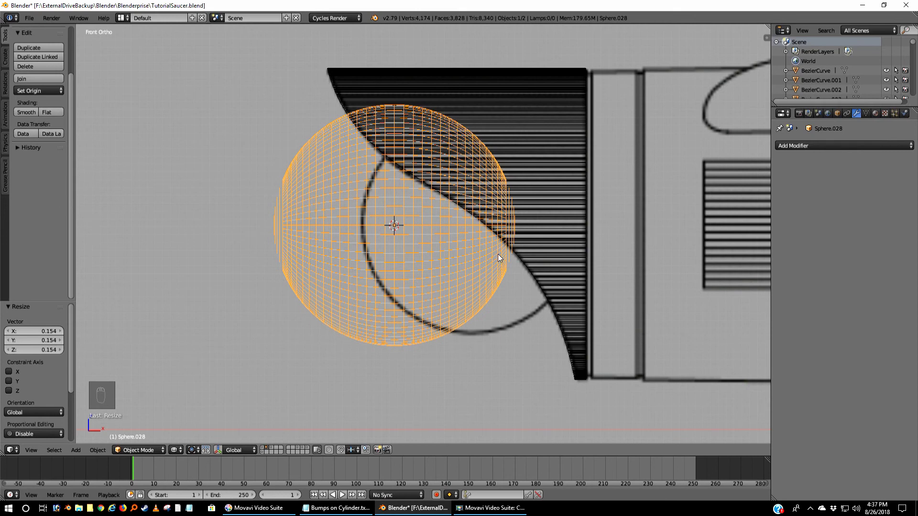
{"action": "key", "text": "g"}
{"action": "key", "text": "x"}
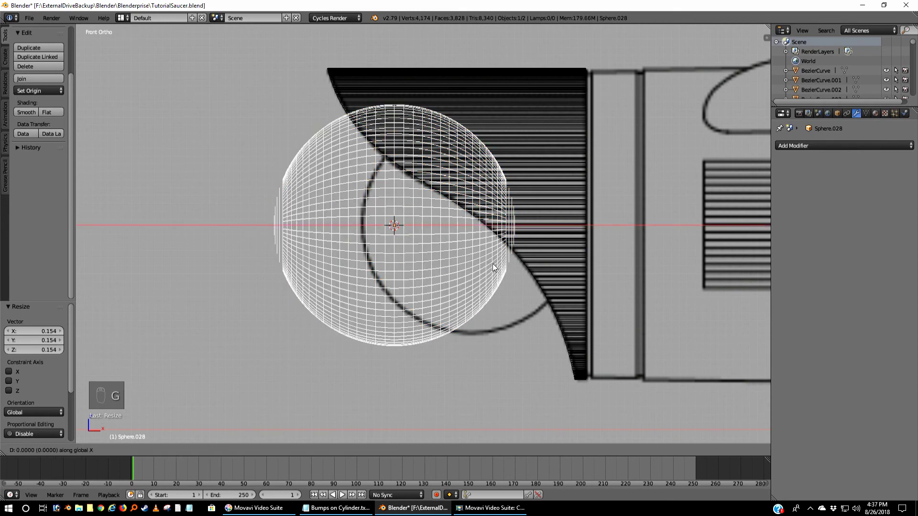
{"action": "left_click", "coordinate": [568, 282]}
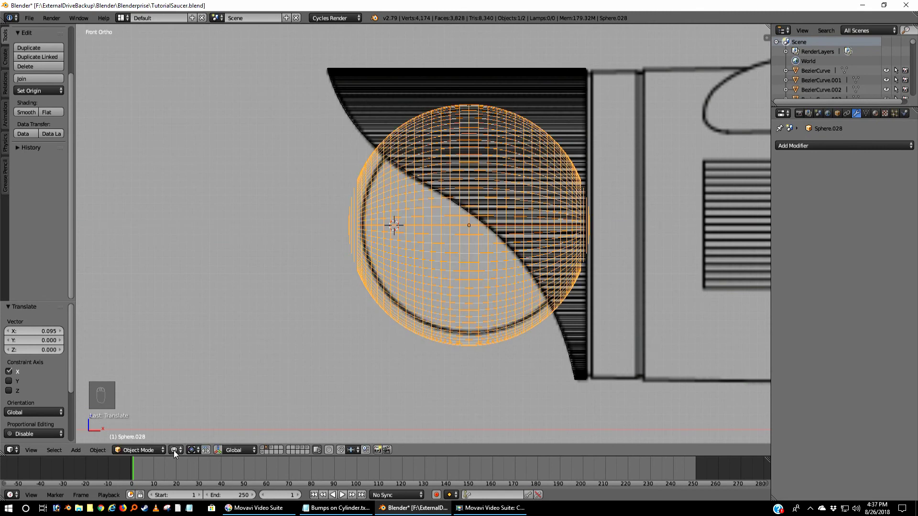
Scale the sphere down by a factor of about 0.909 to match the blueprint's circular outline
{"action": "left_click", "coordinate": [196, 450]}
{"action": "left_click", "coordinate": [196, 450]}
{"action": "key", "text": "s"}
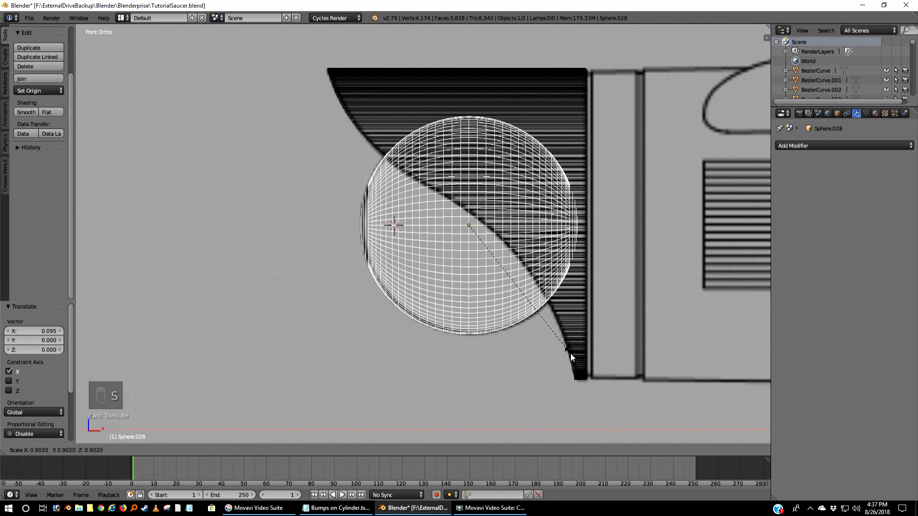
{"action": "left_click", "coordinate": [570, 353]}
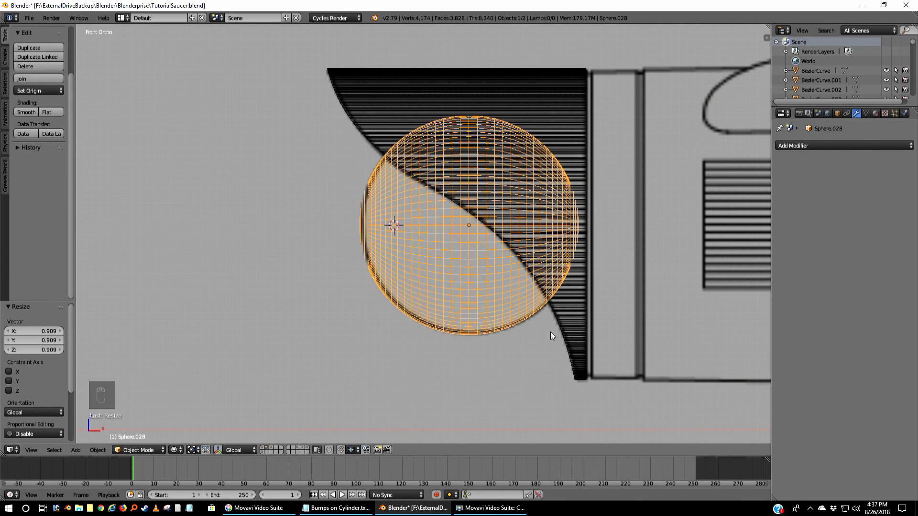
{"action": "key", "text": "g"}
{"action": "key", "text": "x"}
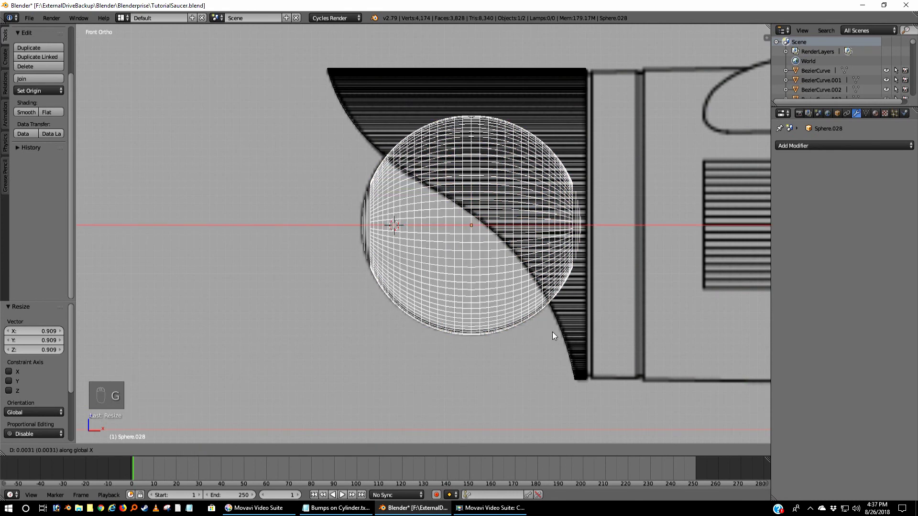
{"action": "key", "text": "0"}
{"action": "key", "text": "Return"}
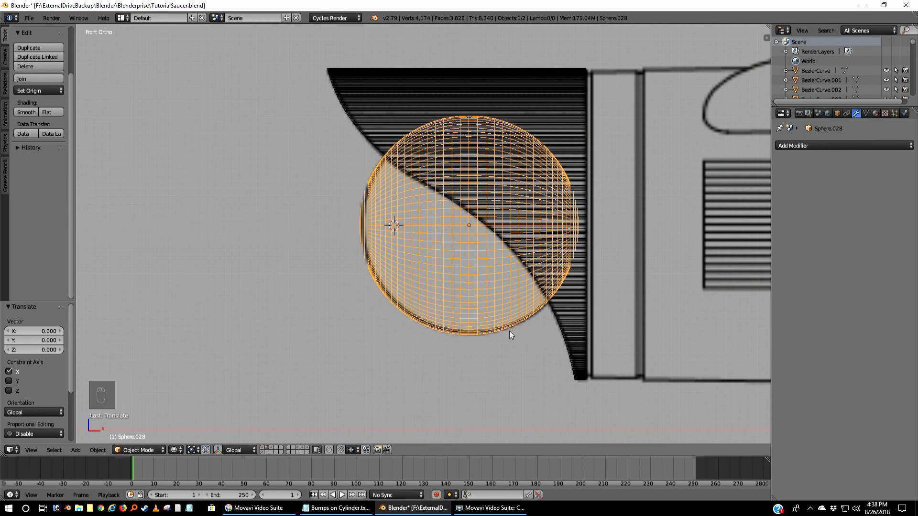
Return to solid shading and assign the existing HullGray material to the sphere
{"action": "key", "text": "z"}
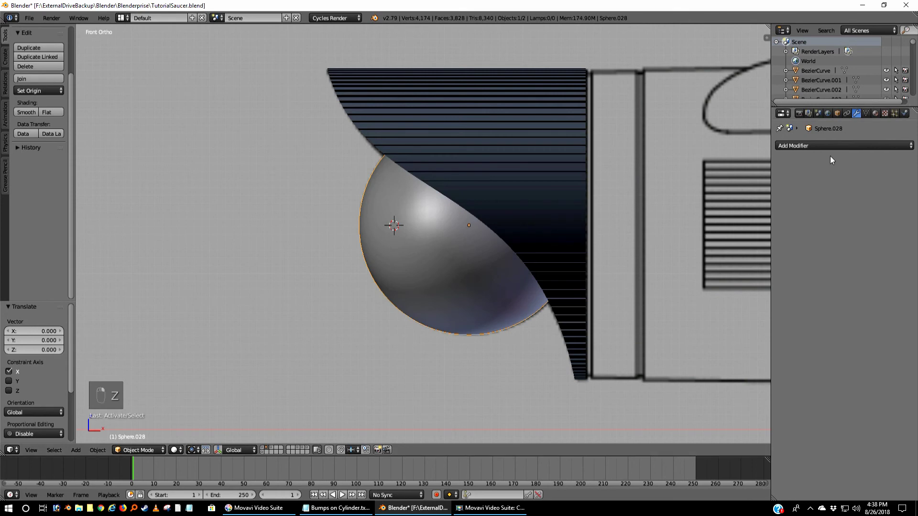
{"action": "left_click", "coordinate": [875, 113]}
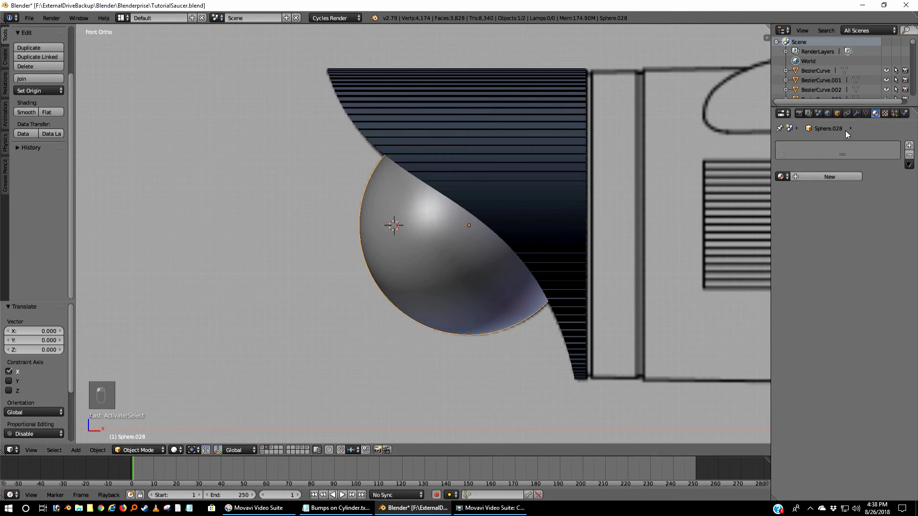
{"action": "left_click", "coordinate": [784, 177]}
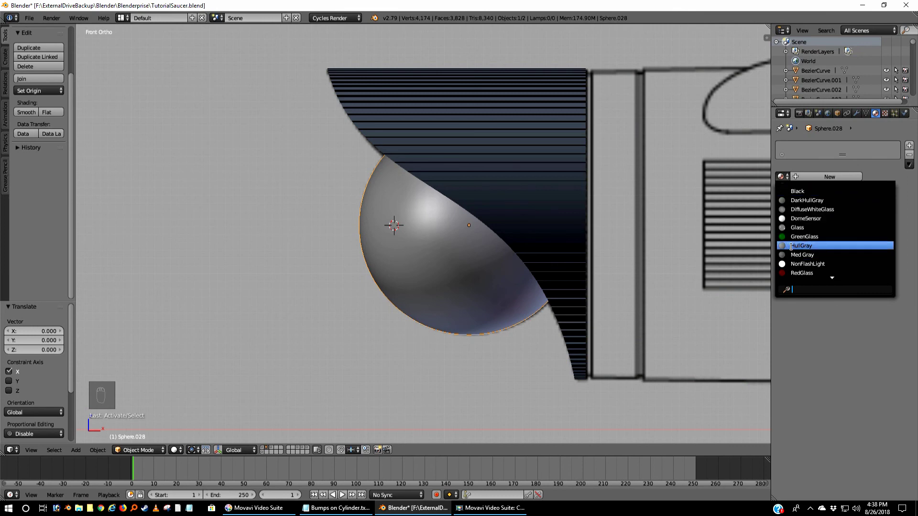
{"action": "left_click", "coordinate": [808, 245]}
Remove the cut cylinder's material slot and assign the existing DarkHullGray material to it again
{"action": "scroll", "coordinate": [335, 248], "scroll_direction": "down", "scroll_amount": 4}
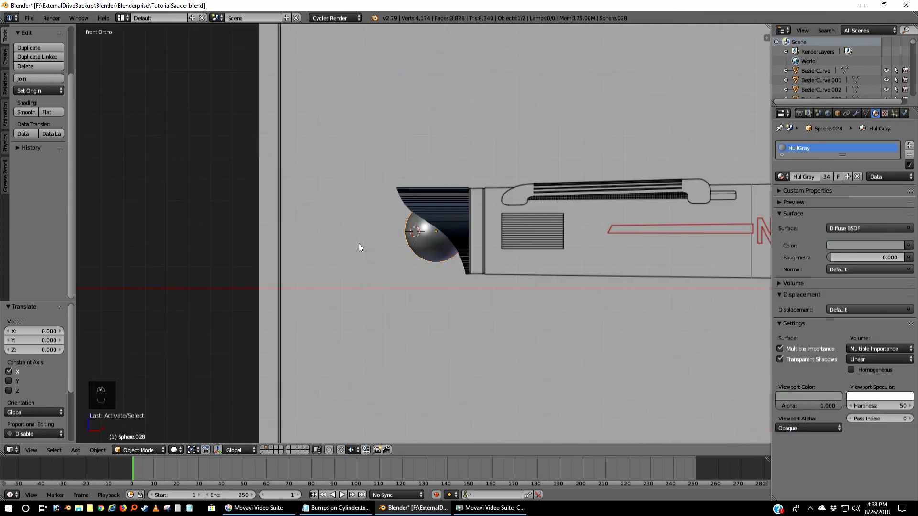
{"action": "middle_click_drag", "start_coordinate": [359, 250], "coordinate": [420, 189]}
{"action": "middle_click_drag", "start_coordinate": [341, 246], "coordinate": [447, 190]}
{"action": "right_click", "coordinate": [447, 191]}
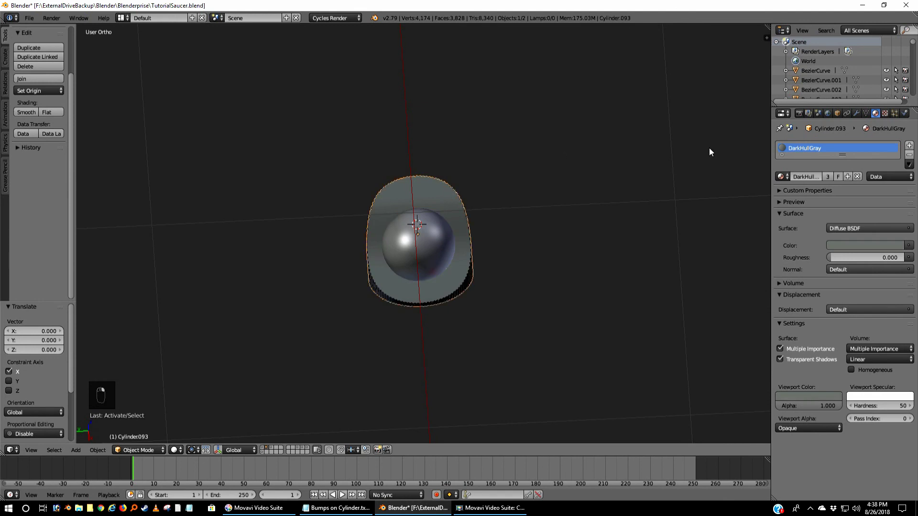
{"action": "middle_click_drag", "start_coordinate": [579, 228], "coordinate": [568, 248]}
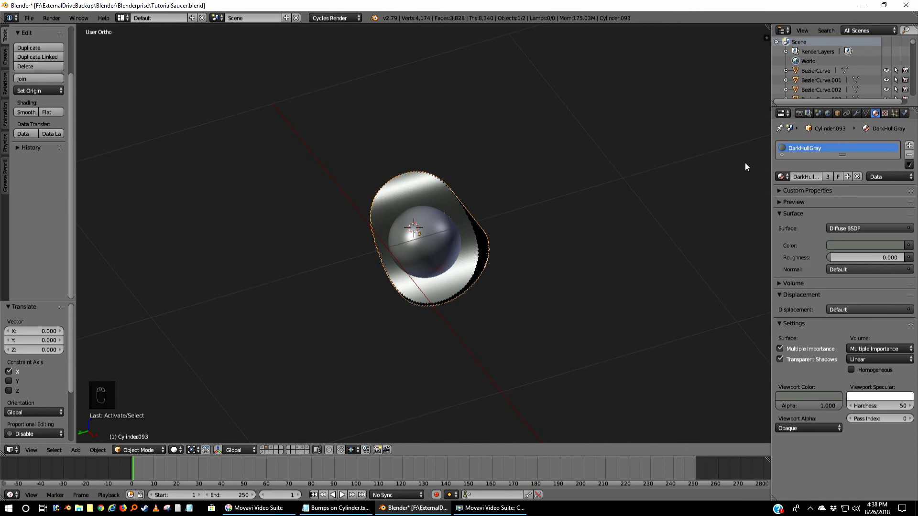
{"action": "left_click", "coordinate": [909, 154]}
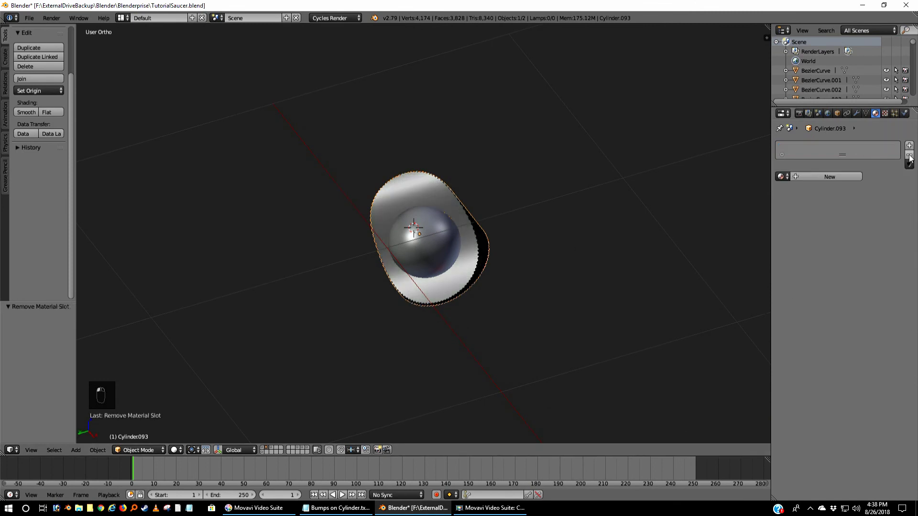
{"action": "left_click", "coordinate": [780, 176]}
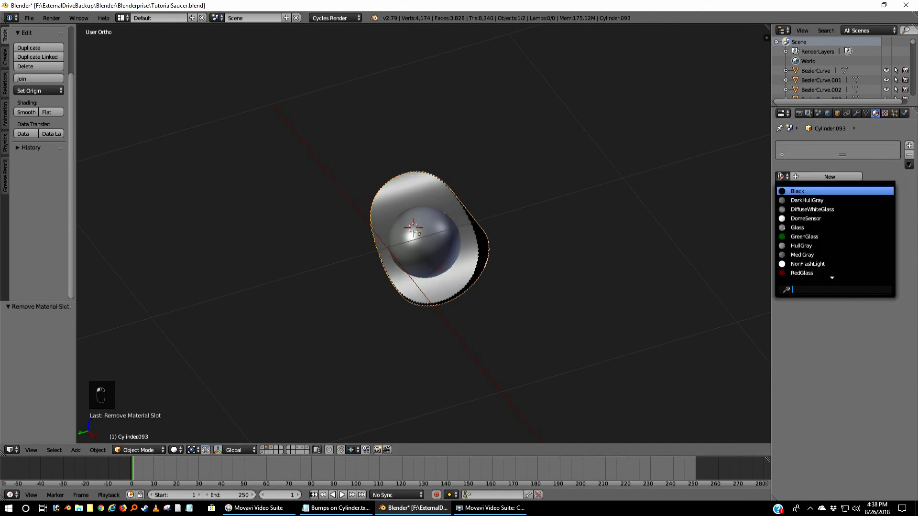
{"action": "left_click", "coordinate": [816, 199]}
Move the sphere to layer 1, leaving the cut cylinder on its own layer
{"action": "middle_click_drag", "start_coordinate": [621, 196], "coordinate": [526, 245]}
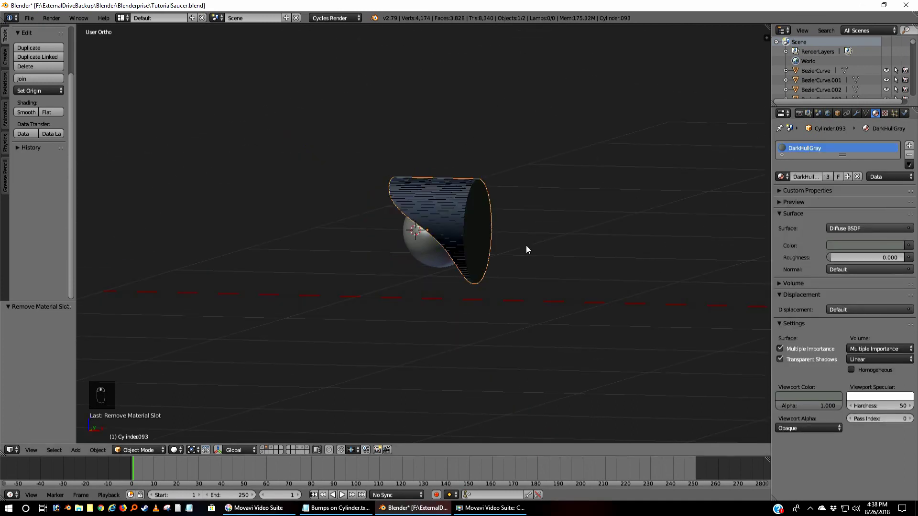
{"action": "key", "text": "KP_1"}
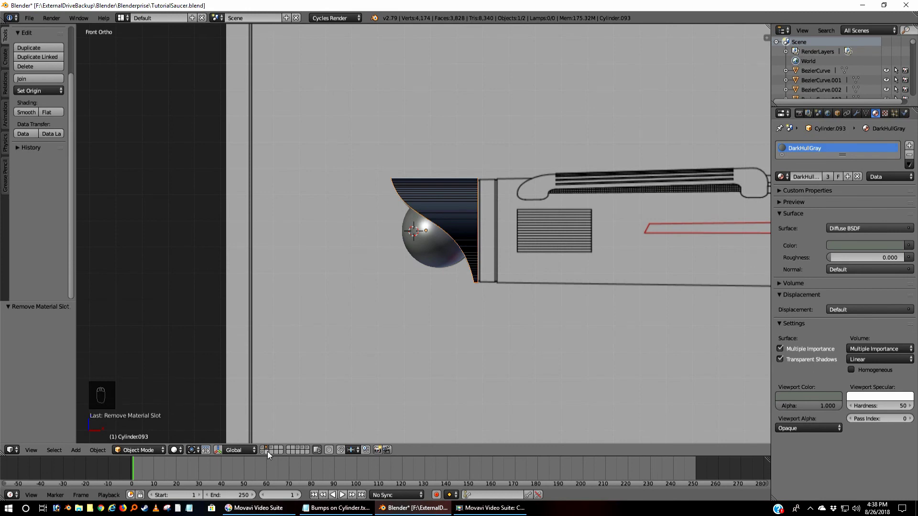
{"action": "right_click", "coordinate": [435, 254]}
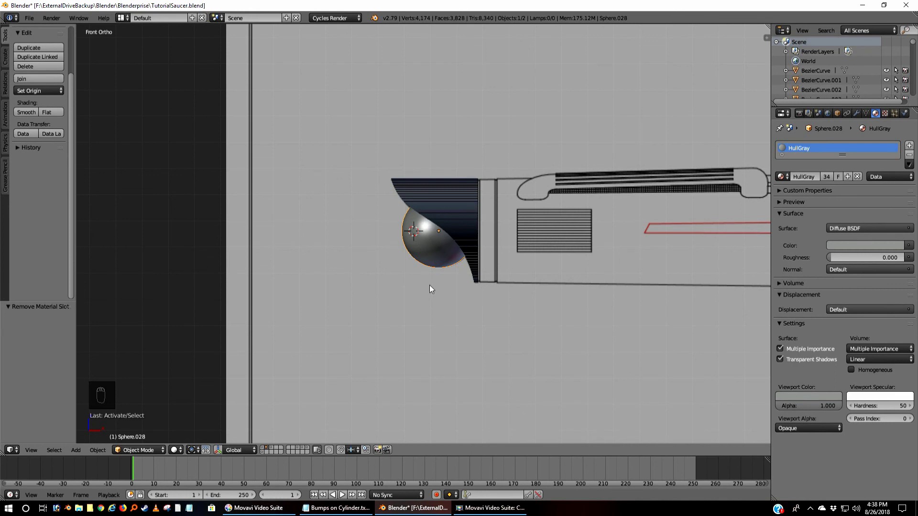
{"action": "key", "text": "m"}
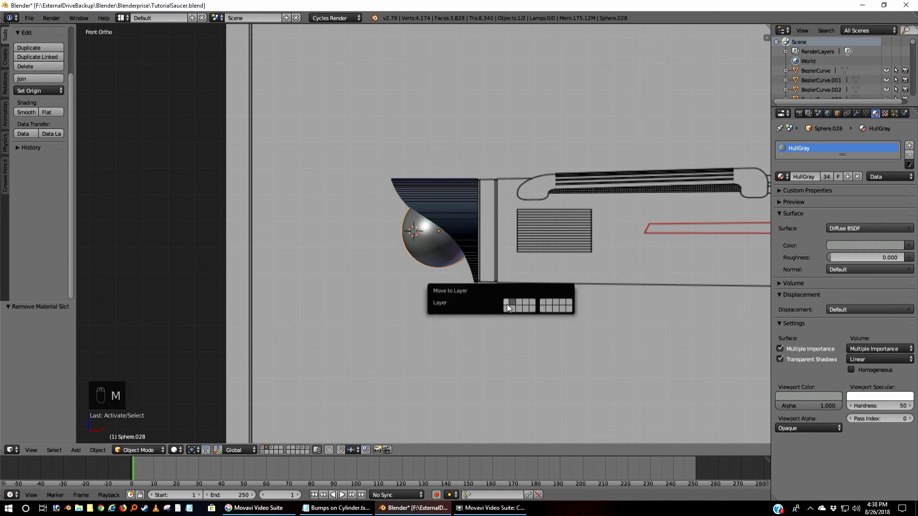
{"action": "left_click", "coordinate": [508, 307]}
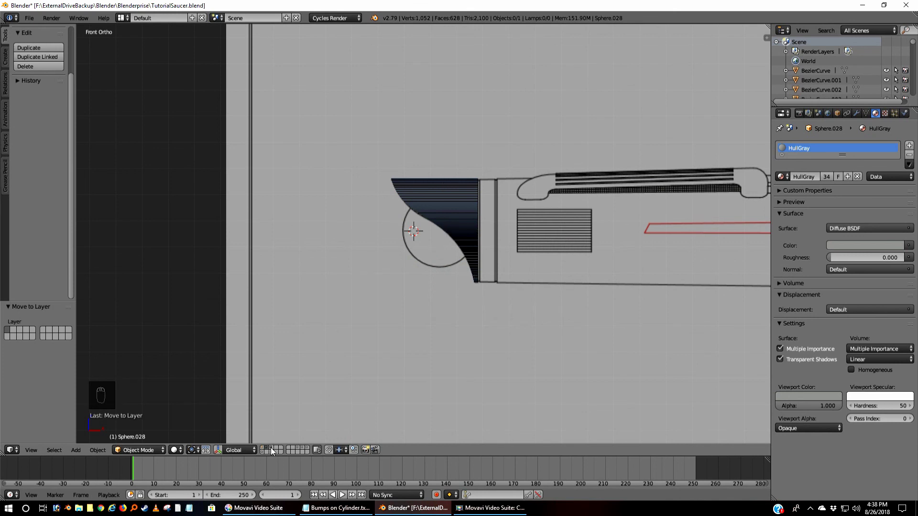
Move the finely ridged part from layer 3 to layer 1
{"action": "right_click", "coordinate": [462, 226]}
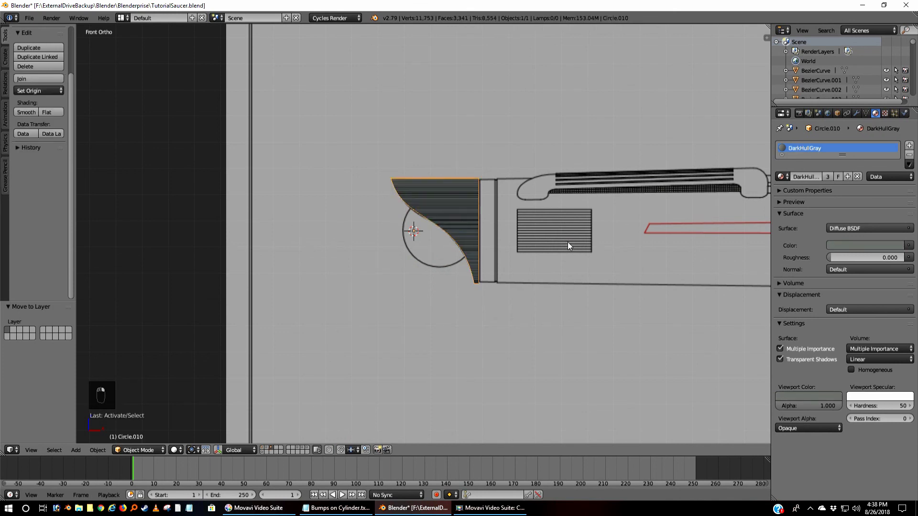
{"action": "key", "text": "m"}
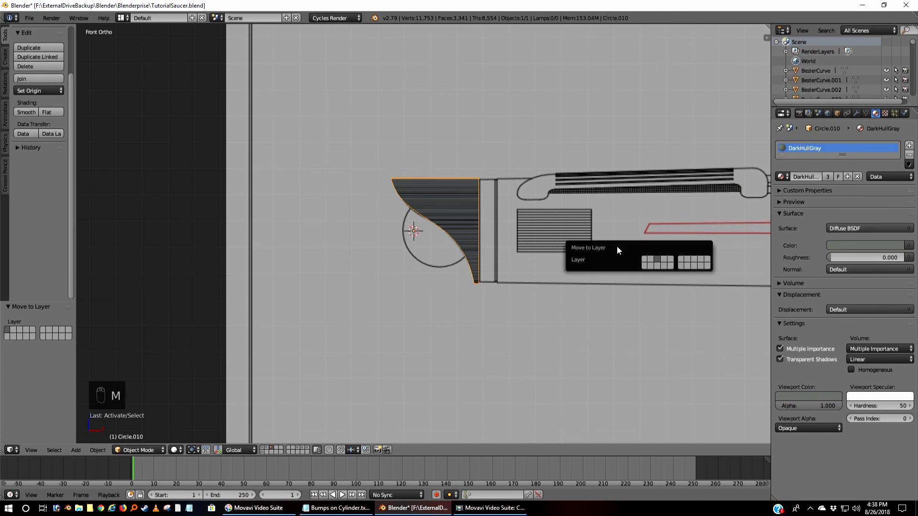
{"action": "left_click", "coordinate": [646, 261]}
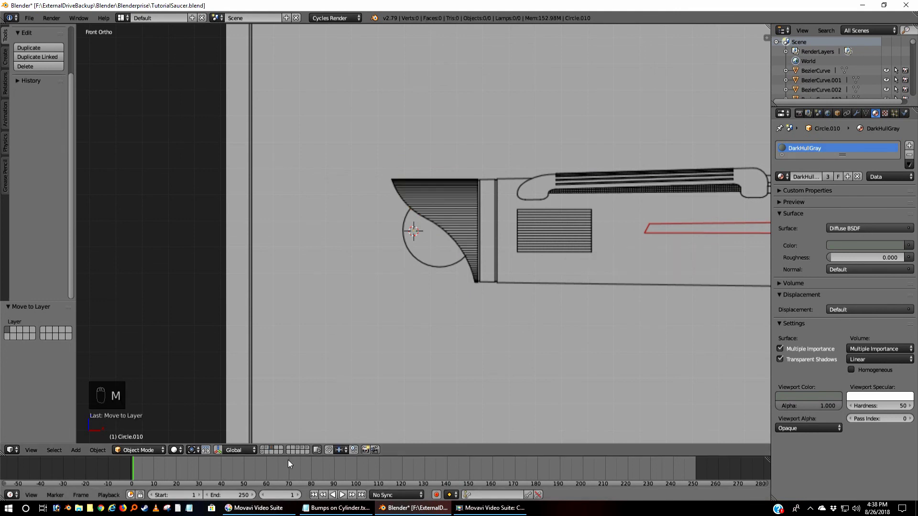
Move the cut cylinder with the DarkHullGray material from layer 2 to layer 9
{"action": "left_click", "coordinate": [266, 450]}
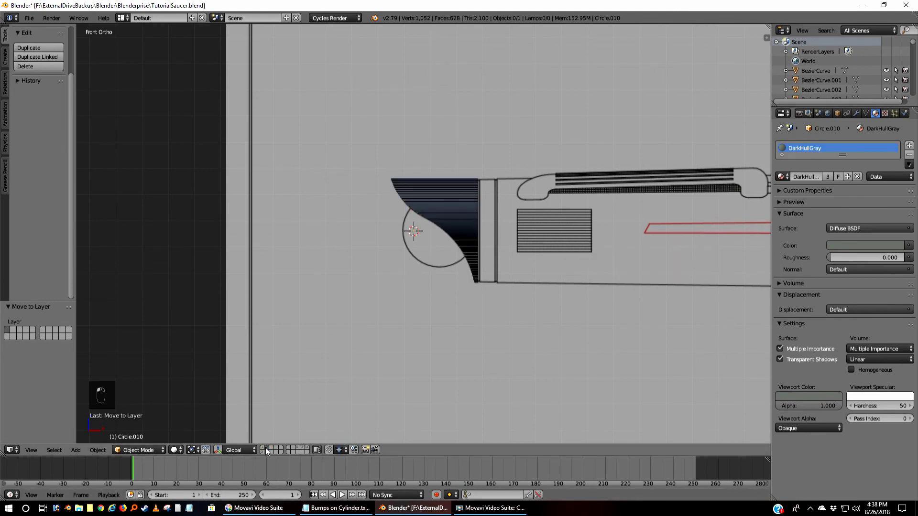
{"action": "right_click", "coordinate": [477, 210]}
{"action": "key", "text": "m"}
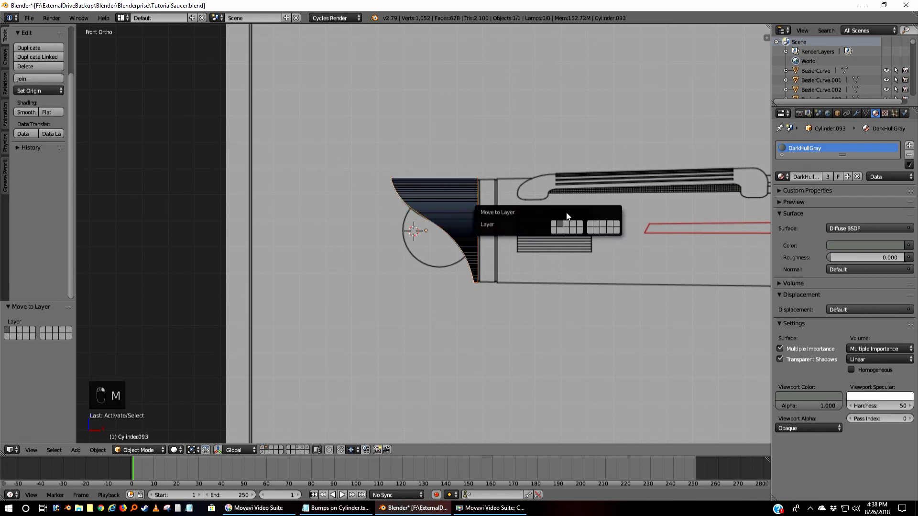
{"action": "left_click", "coordinate": [610, 225]}
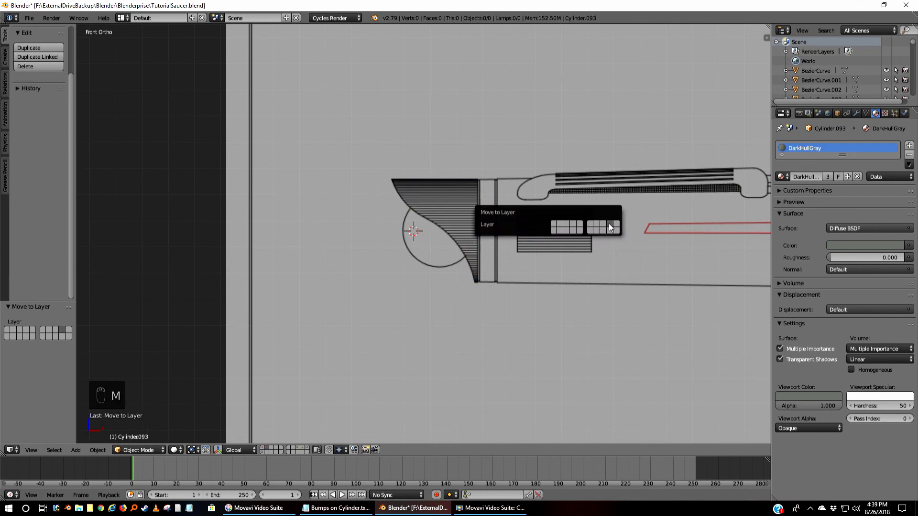
Show layer 1 and examine the assembled end part up close, including its ridges, the sphere and the join to the nacelle
{"action": "left_click", "coordinate": [263, 449]}
{"action": "middle_click_drag", "start_coordinate": [488, 223], "coordinate": [455, 252]}
{"action": "scroll", "coordinate": [518, 246], "scroll_direction": "up", "scroll_amount": 6}
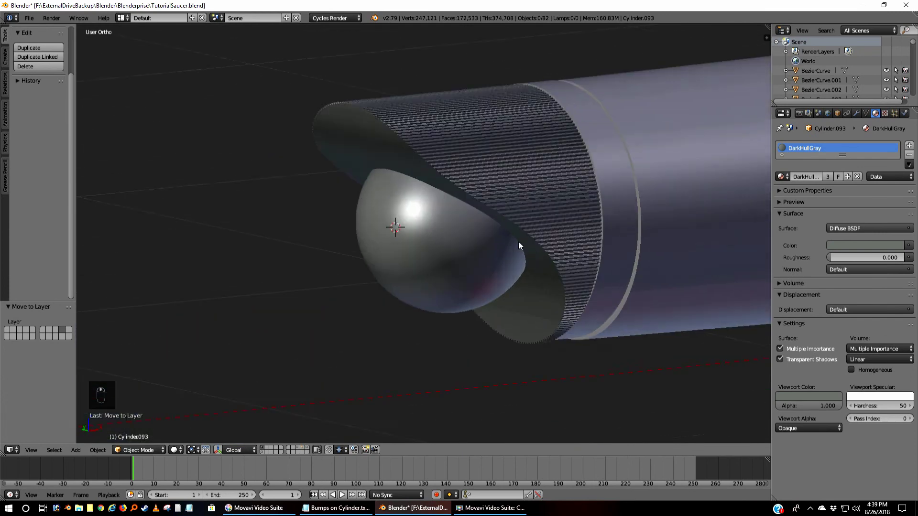
{"action": "scroll", "coordinate": [492, 260], "scroll_direction": "up", "scroll_amount": 7}
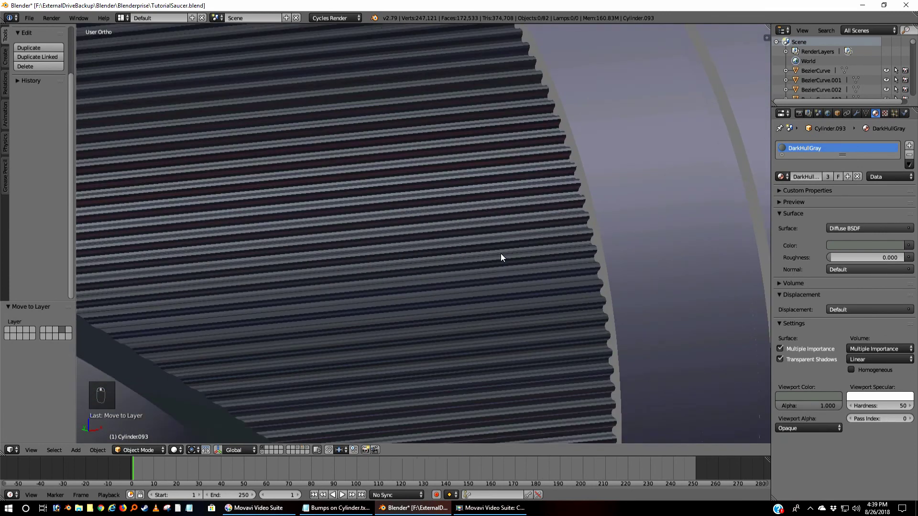
{"action": "middle_click_drag", "start_coordinate": [590, 221], "coordinate": [437, 154], "text": "shift"}
{"action": "scroll", "coordinate": [444, 278], "scroll_direction": "down", "scroll_amount": 2}
{"action": "scroll", "coordinate": [454, 271], "scroll_direction": "up", "scroll_amount": 4}
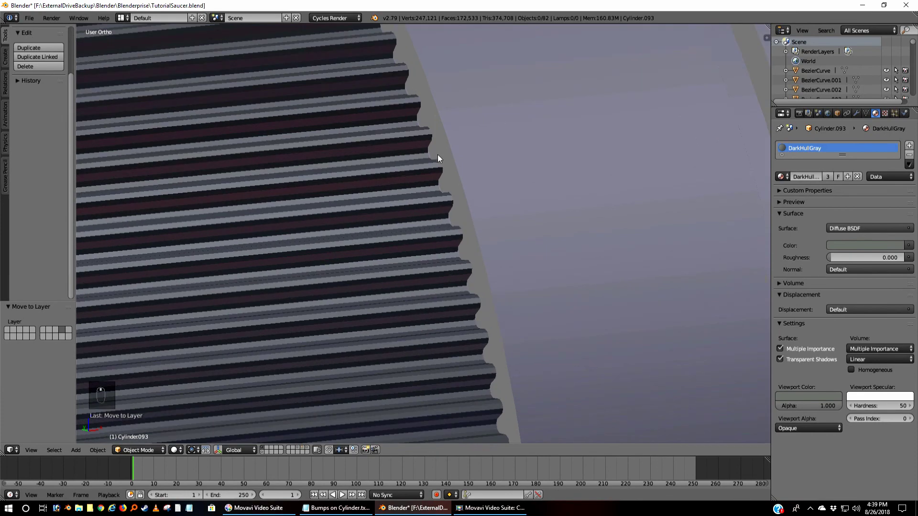
{"action": "scroll", "coordinate": [417, 274], "scroll_direction": "down", "scroll_amount": 6}
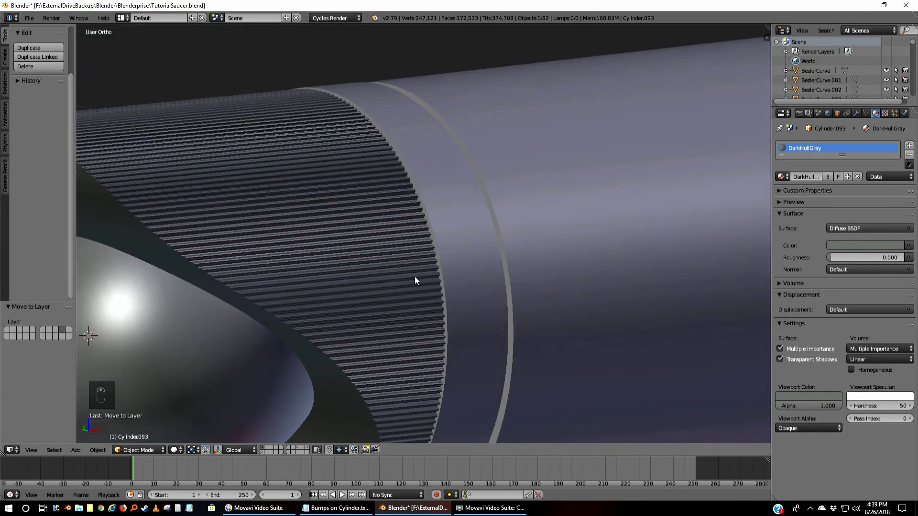
{"action": "scroll", "coordinate": [388, 337], "scroll_direction": "down", "scroll_amount": 6}
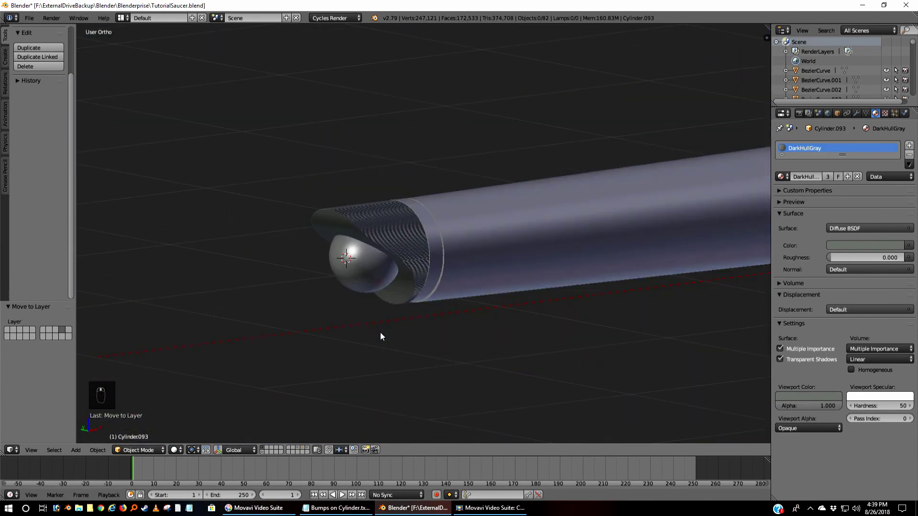
{"action": "scroll", "coordinate": [380, 330], "scroll_direction": "up", "scroll_amount": 2}
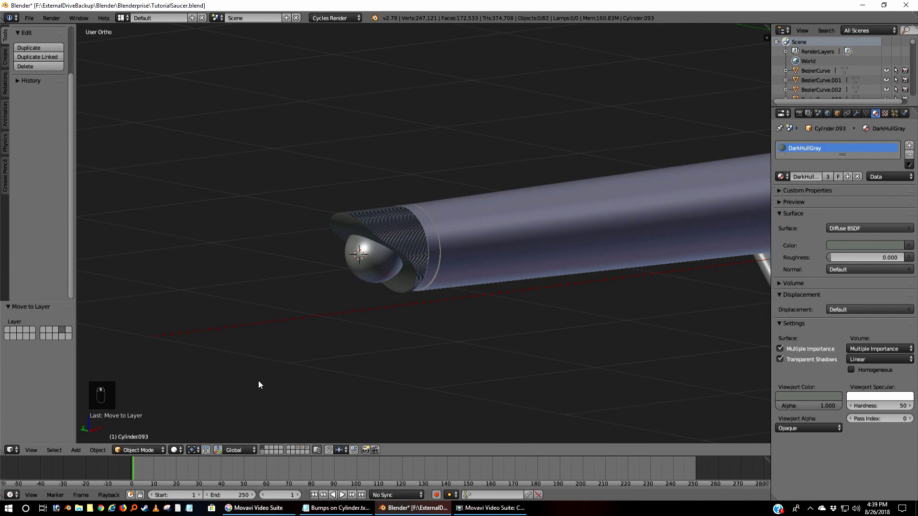
Show layer 11 together with layer 1 and duplicate Camera.011 in top view, offset about -2.57 in X and 1.37 in Y
{"action": "left_click", "coordinate": [261, 452], "text": "shift"}
{"action": "middle_click_drag", "start_coordinate": [377, 349], "coordinate": [342, 352]}
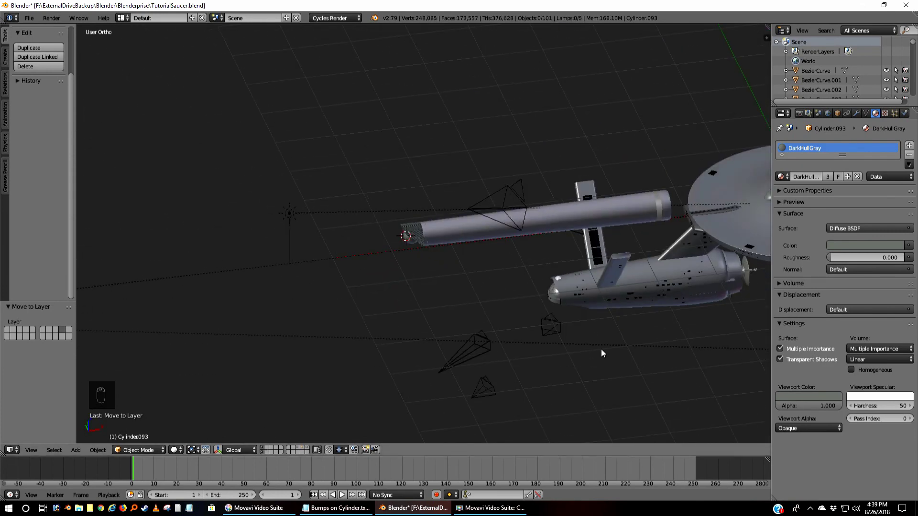
{"action": "right_click", "coordinate": [556, 332]}
{"action": "key", "text": "KP_7"}
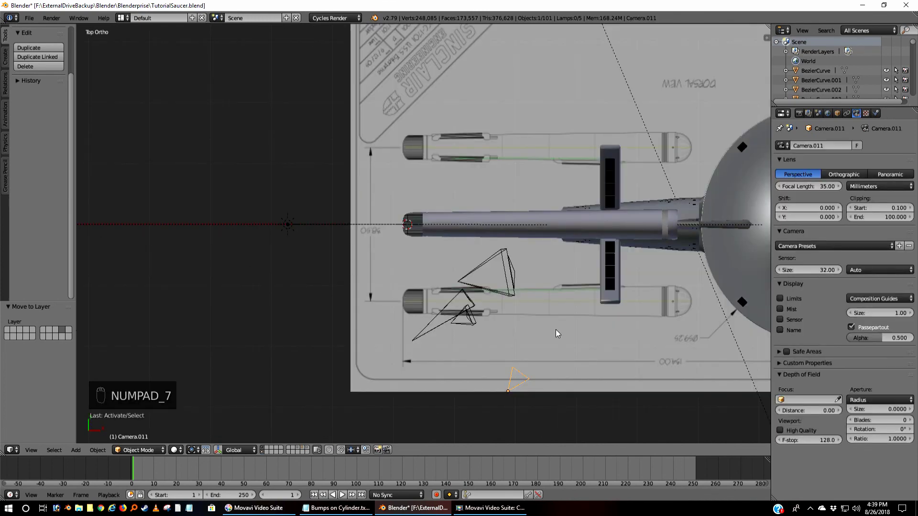
{"action": "key", "text": "shift+d"}
{"action": "left_click", "coordinate": [401, 252]}
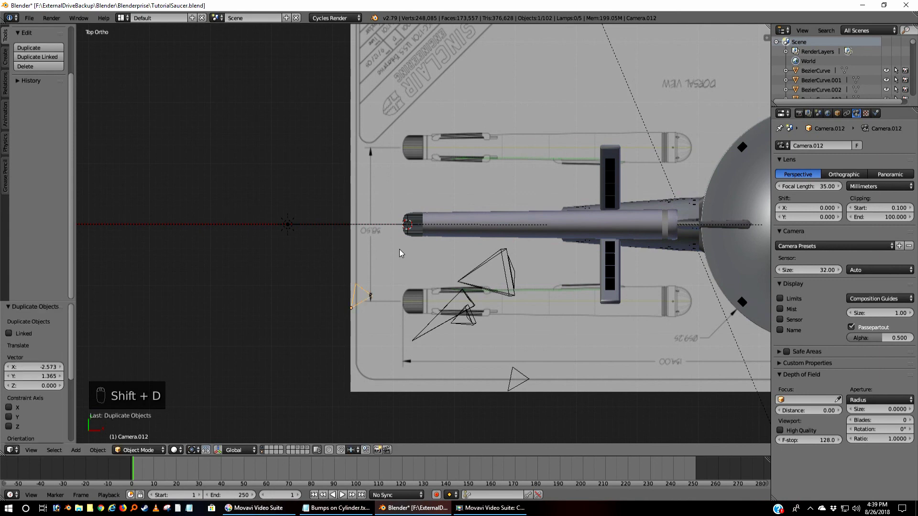
In front view, raise the duplicated camera about 0.53 in Z and shift it about 0.06 in X, level with the nacelle's end
{"action": "key", "text": "KP_1"}
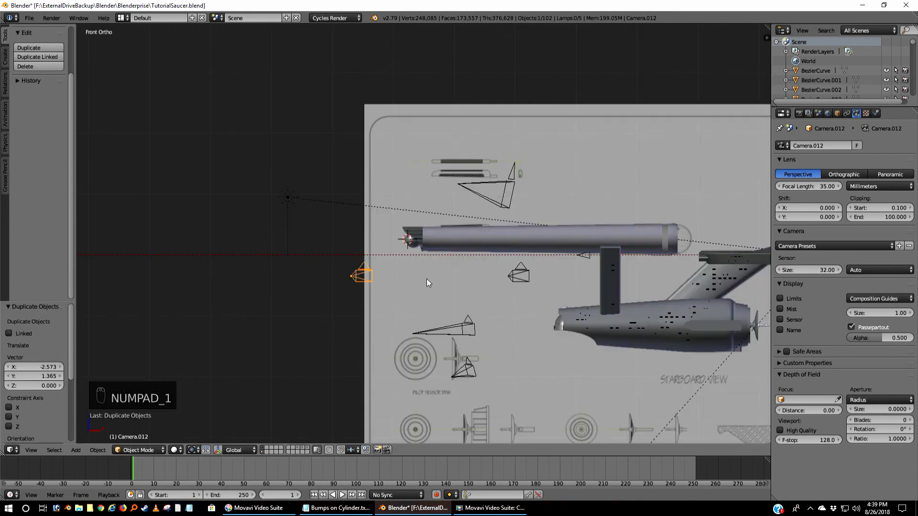
{"action": "key", "text": "g"}
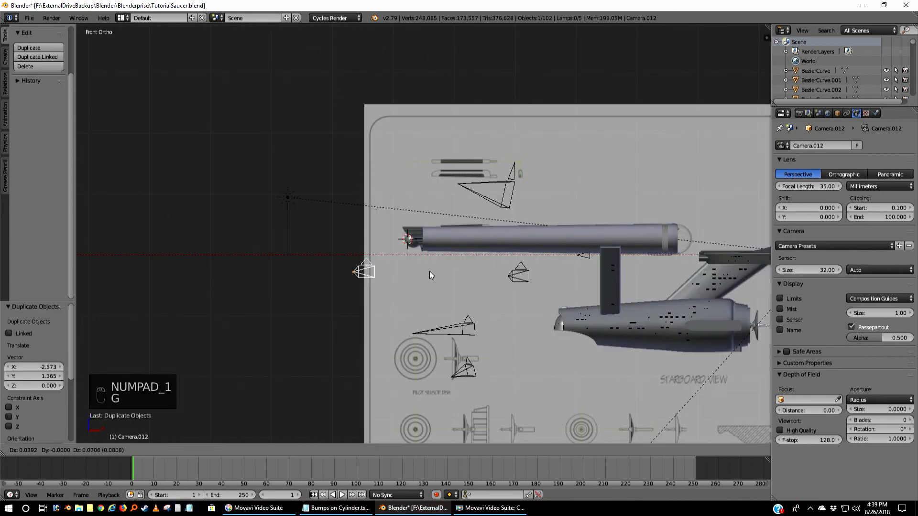
{"action": "left_click", "coordinate": [429, 247]}
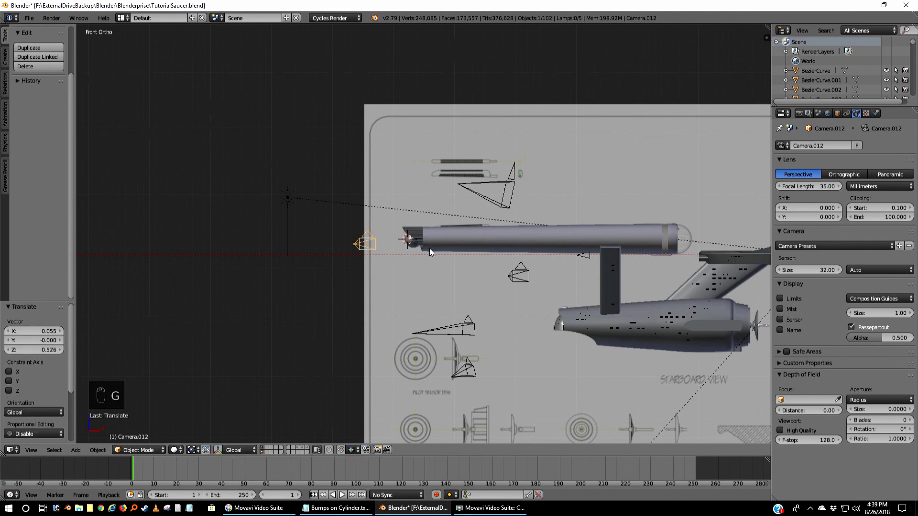
Make the duplicated camera the active scene camera and render the nacelle's end from it
{"action": "key", "text": "ctrl+KP_0"}
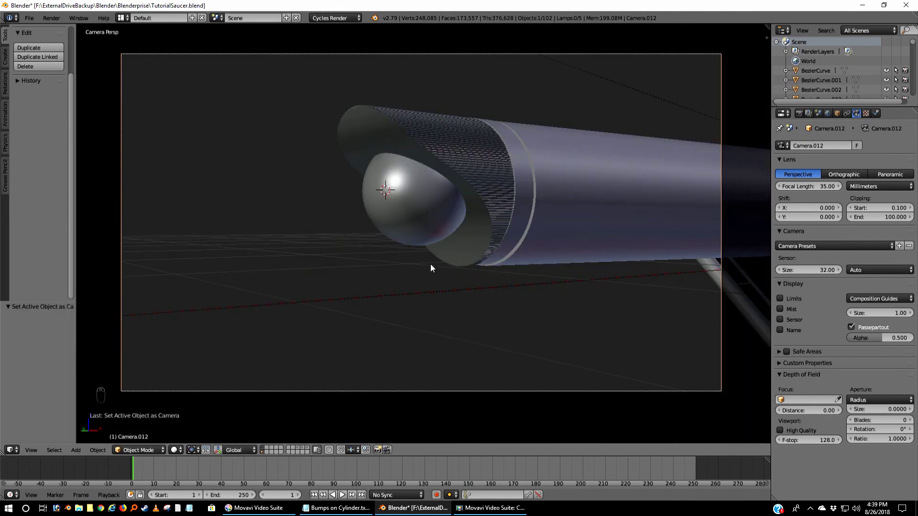
{"action": "key", "text": "F12"}
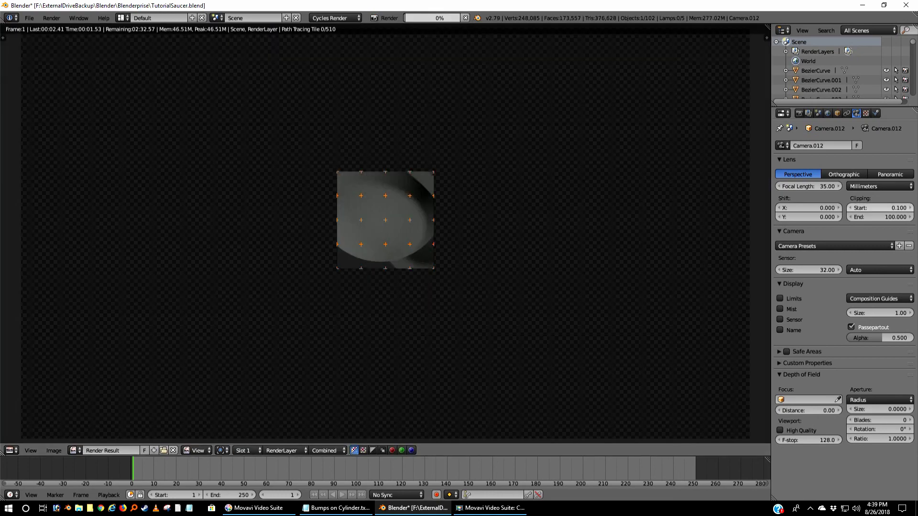